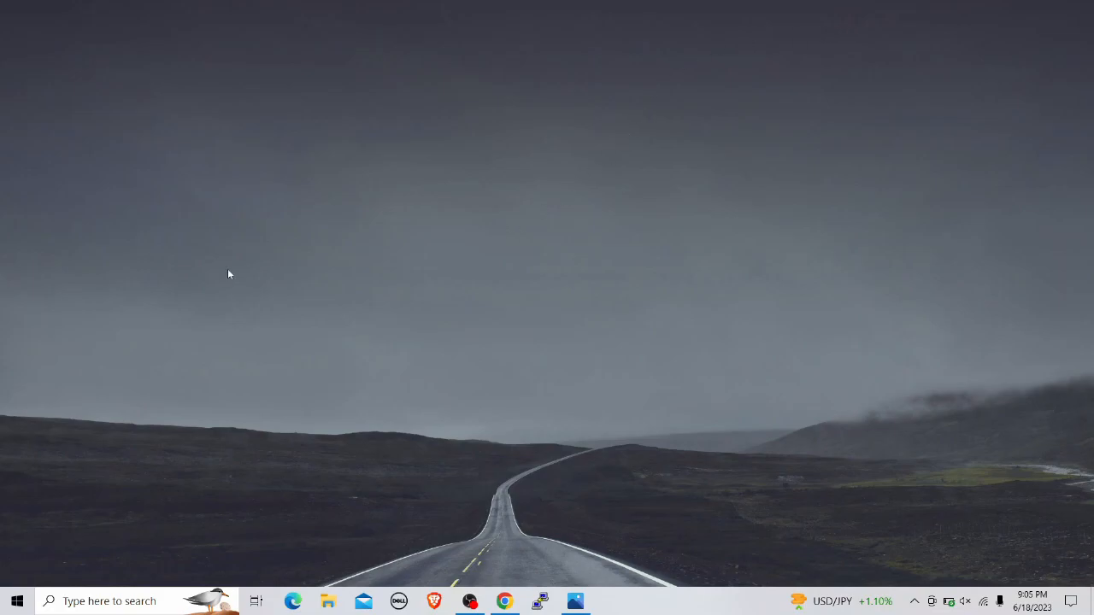
Step: Launch OpenBoard and switch it to desktop annotation mode
left_click(9, 600)
type("op")
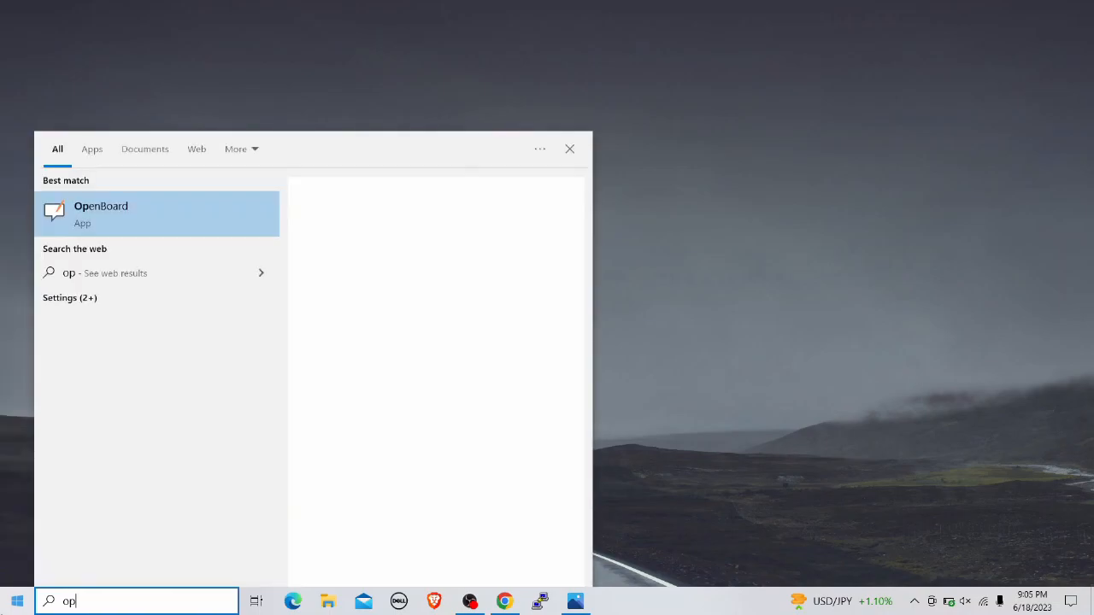
left_click(139, 219)
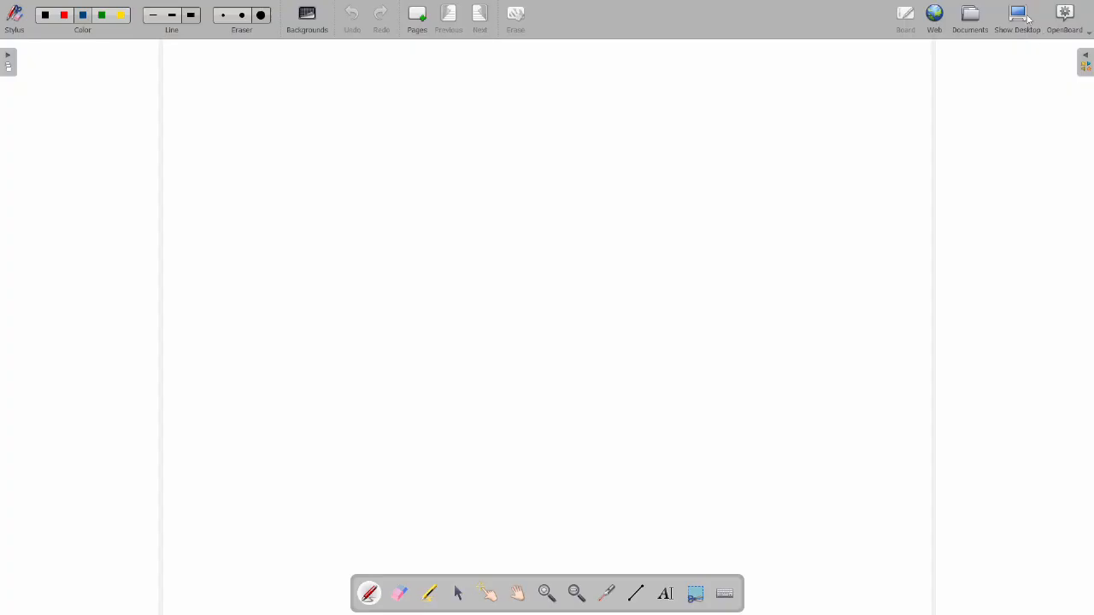
left_click(1017, 17)
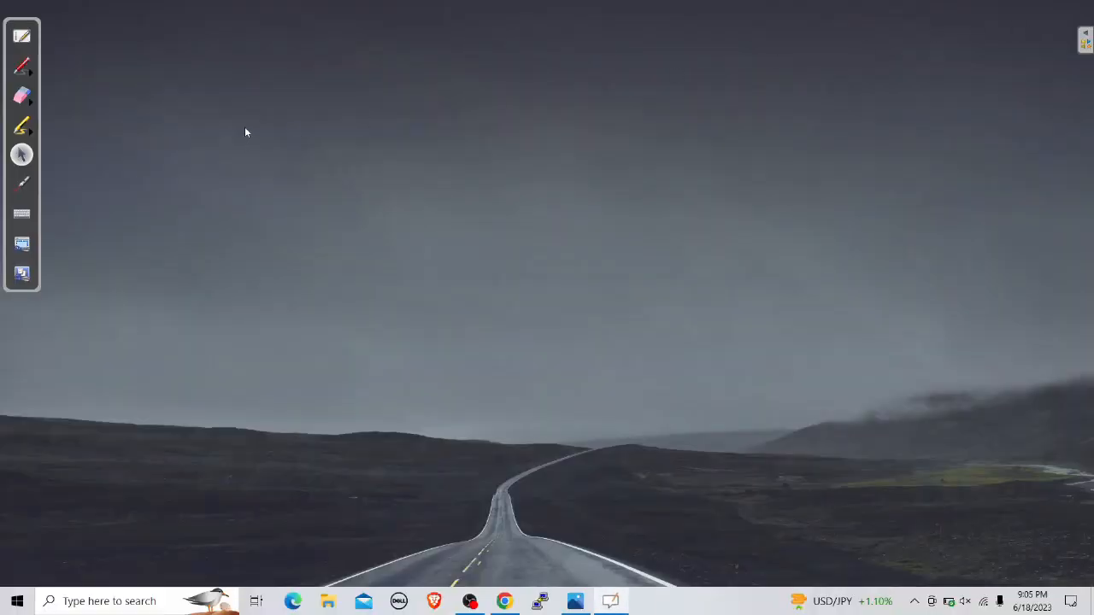
Step: Handwrite the heading "BGP (BORDER GATEWAY PROTOCOL)" across the upper desktop in yellow pen and draw a short line beneath it
left_click(22, 66)
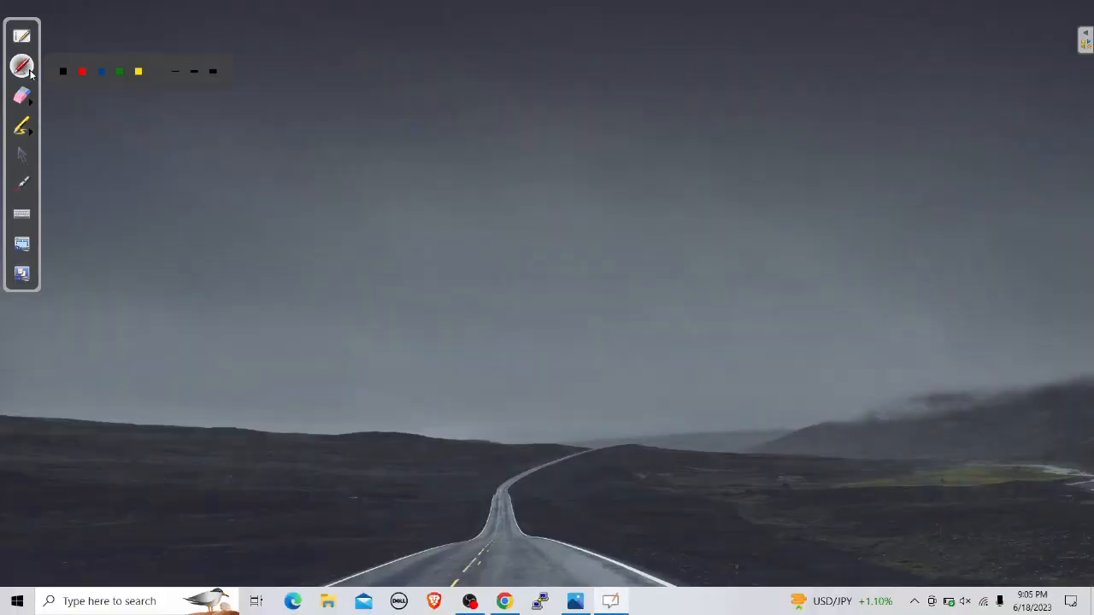
left_click(138, 71)
left_click_drag(381, 89, 382, 127)
mouse_move(373, 96)
left_mouse_down()
mouse_move(382, 91)
mouse_move(408, 123)
mouse_move(383, 127)
left_mouse_up()
mouse_move(430, 89)
left_mouse_down()
mouse_move(417, 116)
mouse_move(434, 111)
mouse_move(453, 128)
mouse_move(454, 109)
mouse_move(505, 120)
mouse_move(532, 92)
mouse_move(540, 117)
mouse_move(588, 116)
mouse_move(598, 87)
left_mouse_up()
left_click_drag(588, 101, 597, 101)
left_click_drag(588, 116, 631, 113)
mouse_move(684, 80)
left_mouse_down()
mouse_move(661, 107)
mouse_move(673, 99)
mouse_move(709, 109)
left_mouse_up()
left_click_drag(694, 99, 737, 81)
left_click_drag(725, 82, 732, 106)
left_click_drag(734, 92, 743, 92)
mouse_move(731, 106)
left_mouse_down()
mouse_move(746, 104)
mouse_move(747, 79)
mouse_move(763, 97)
mouse_move(785, 74)
mouse_move(785, 101)
mouse_move(821, 87)
left_mouse_up()
left_click_drag(827, 67, 820, 103)
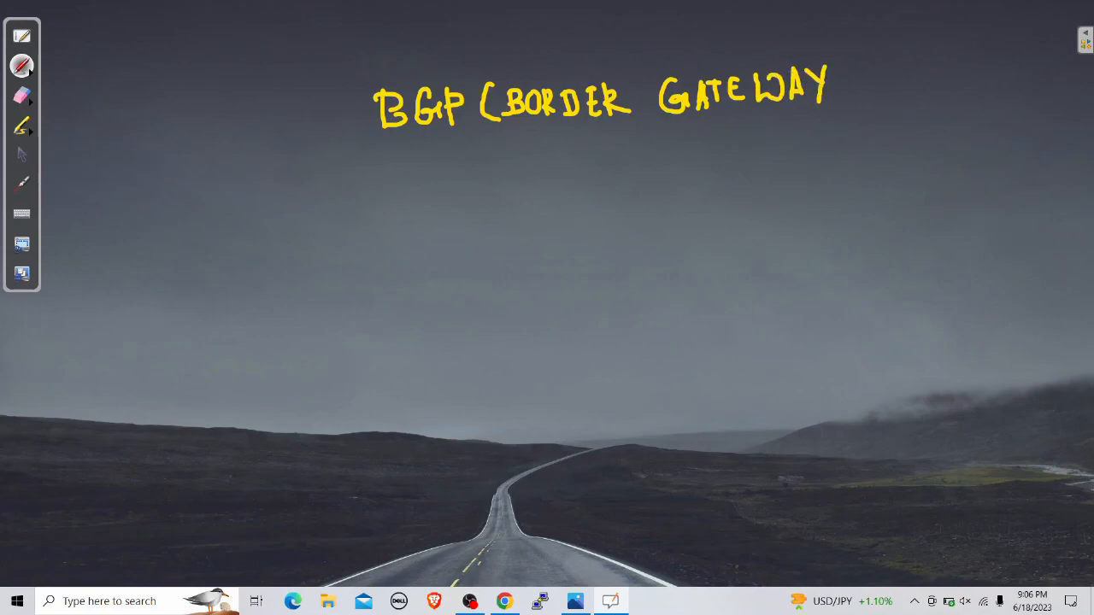
mouse_move(723, 147)
left_mouse_down()
mouse_move(725, 178)
mouse_move(725, 161)
mouse_move(757, 172)
mouse_move(767, 154)
mouse_move(784, 167)
mouse_move(798, 143)
mouse_move(815, 161)
left_mouse_up()
left_click(820, 144)
left_click_drag(831, 142, 845, 150)
left_click_drag(852, 133, 866, 152)
mouse_move(859, 117)
left_mouse_down()
mouse_move(874, 128)
mouse_move(869, 176)
left_mouse_up()
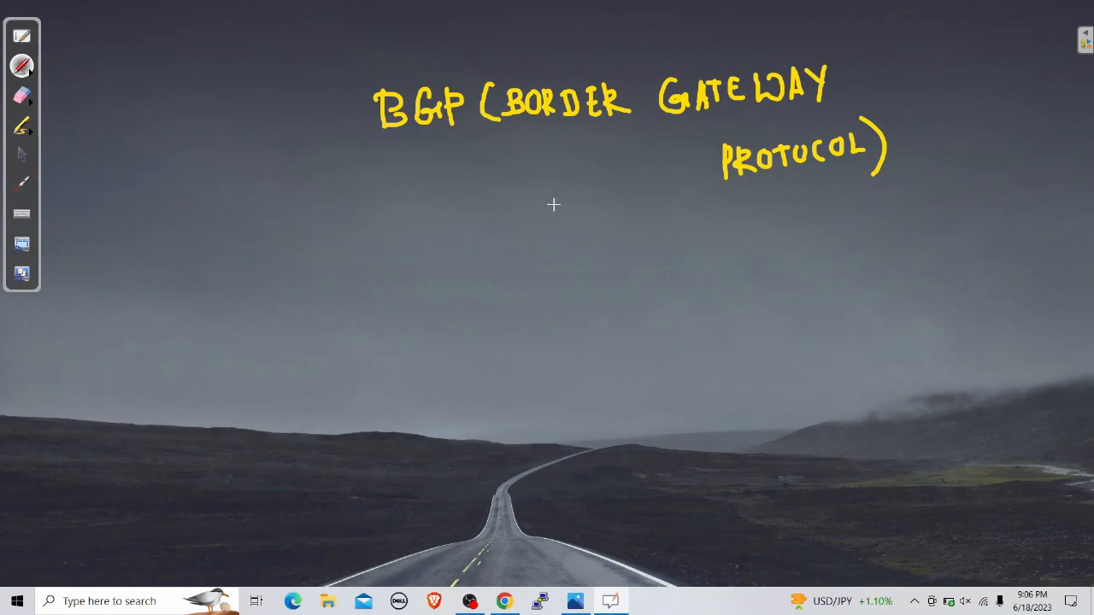
left_click_drag(537, 207, 639, 190)
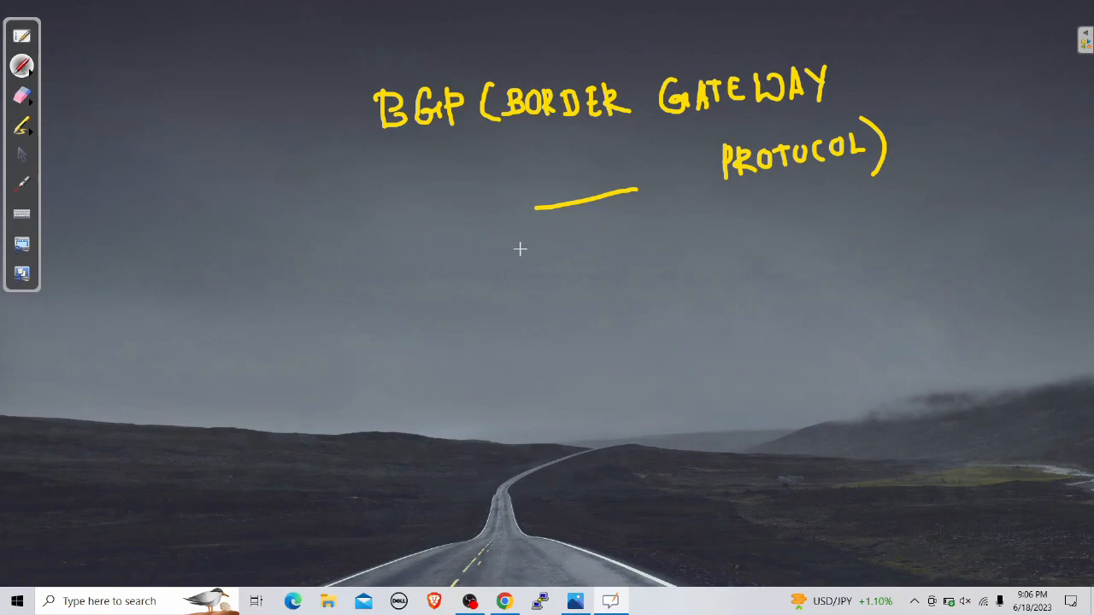
Step: Handwrite a numbered list below the heading with "1. iBGP" and "2. eBGP"
mouse_move(439, 270)
left_mouse_down()
mouse_move(439, 280)
mouse_move(480, 289)
left_mouse_up()
left_click(457, 275)
left_click_drag(475, 247, 498, 289)
mouse_move(537, 256)
left_mouse_down()
mouse_move(547, 279)
mouse_move(552, 267)
left_mouse_up()
mouse_move(439, 344)
left_mouse_down()
mouse_move(451, 357)
mouse_move(526, 351)
mouse_move(530, 338)
mouse_move(525, 350)
left_mouse_up()
left_click(464, 349)
mouse_move(551, 319)
left_mouse_down()
mouse_move(540, 326)
mouse_move(557, 347)
mouse_move(574, 342)
mouse_move(578, 326)
left_mouse_up()
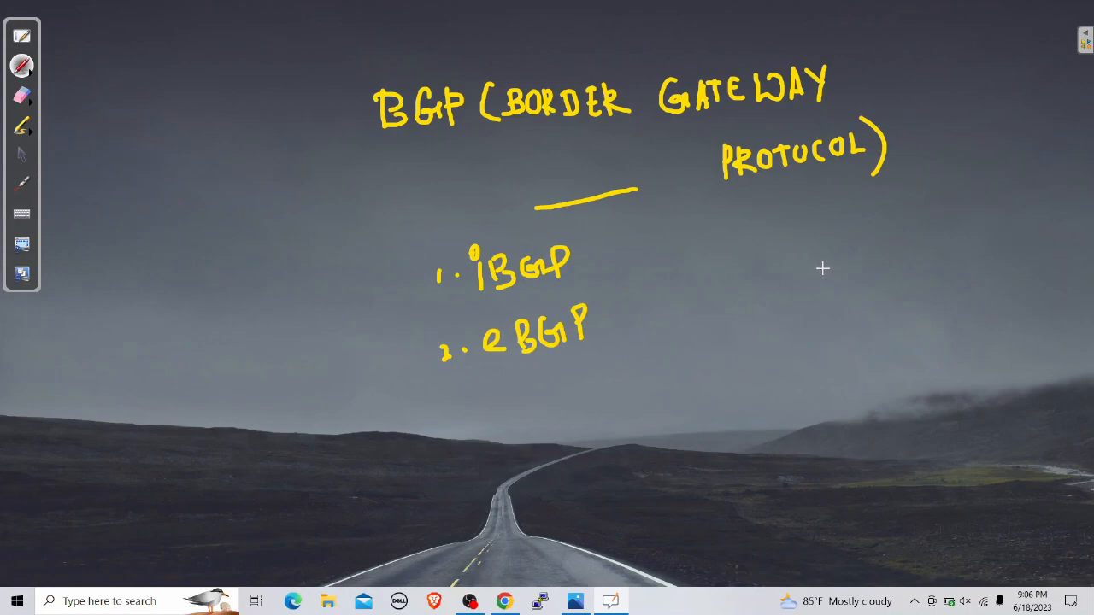
Step: Draw a large oval labelled "AS" beside the list and add check marks after iBGP and eBGP
mouse_move(870, 242)
left_mouse_down()
mouse_move(716, 268)
mouse_move(667, 345)
mouse_move(856, 359)
mouse_move(875, 246)
left_mouse_up()
mouse_move(758, 286)
left_mouse_down()
mouse_move(759, 330)
mouse_move(781, 322)
left_mouse_up()
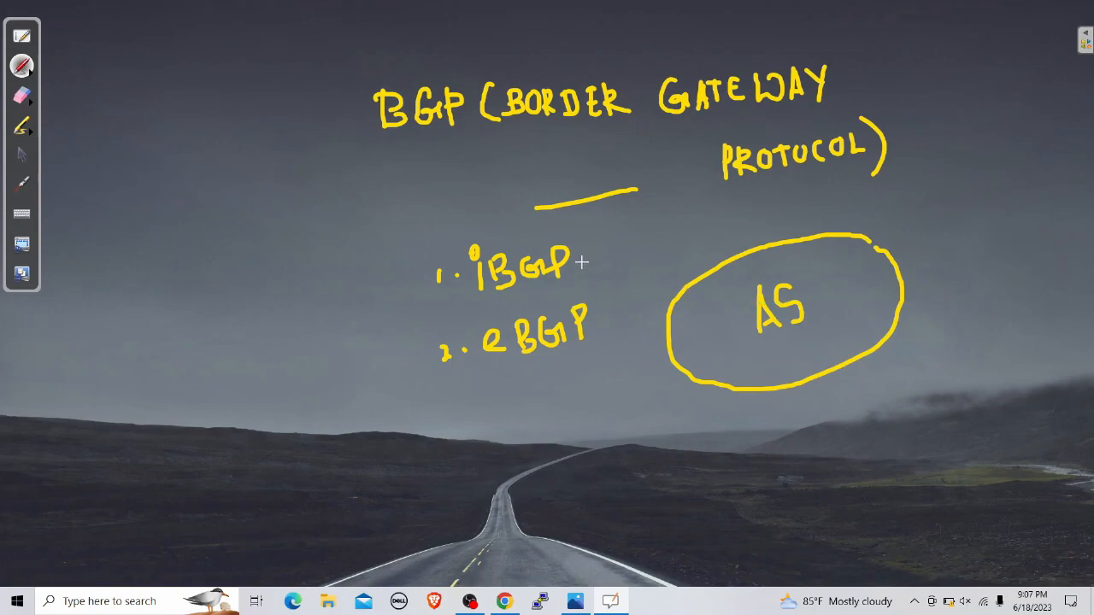
left_click_drag(588, 263, 633, 229)
left_click_drag(610, 316, 648, 249)
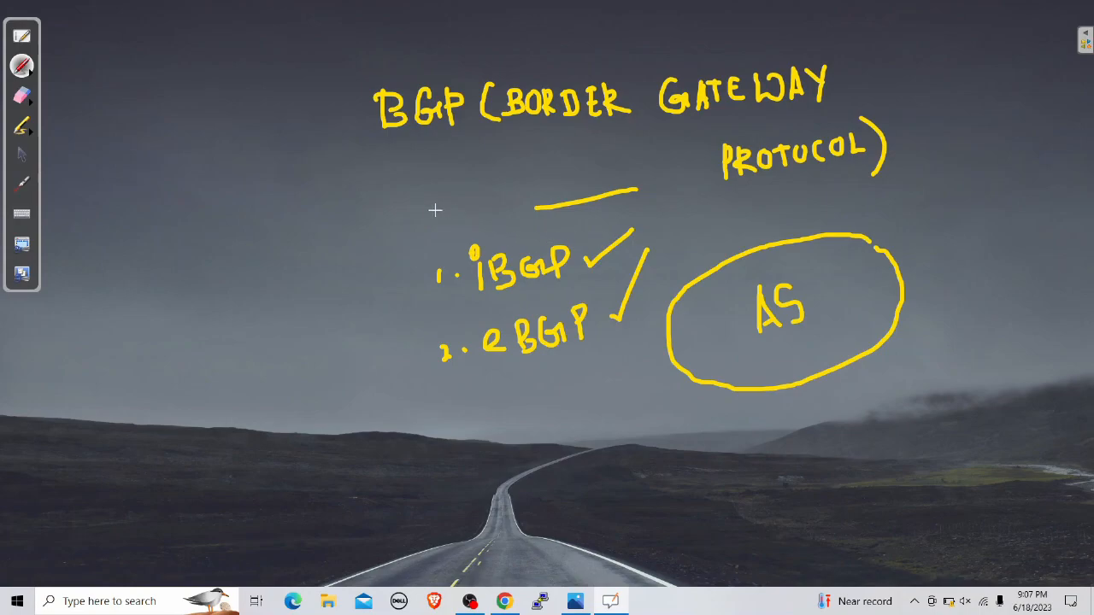
Step: Erase all the handwriting from the desktop and return to the selection pointer
left_click(21, 96)
mouse_move(351, 146)
left_mouse_down()
mouse_move(342, 117)
mouse_move(564, 95)
mouse_move(786, 108)
mouse_move(708, 156)
mouse_move(852, 173)
mouse_move(491, 274)
mouse_move(564, 234)
mouse_move(503, 356)
mouse_move(508, 330)
mouse_move(923, 180)
mouse_move(824, 293)
mouse_move(952, 271)
mouse_move(826, 361)
mouse_move(661, 360)
left_mouse_up()
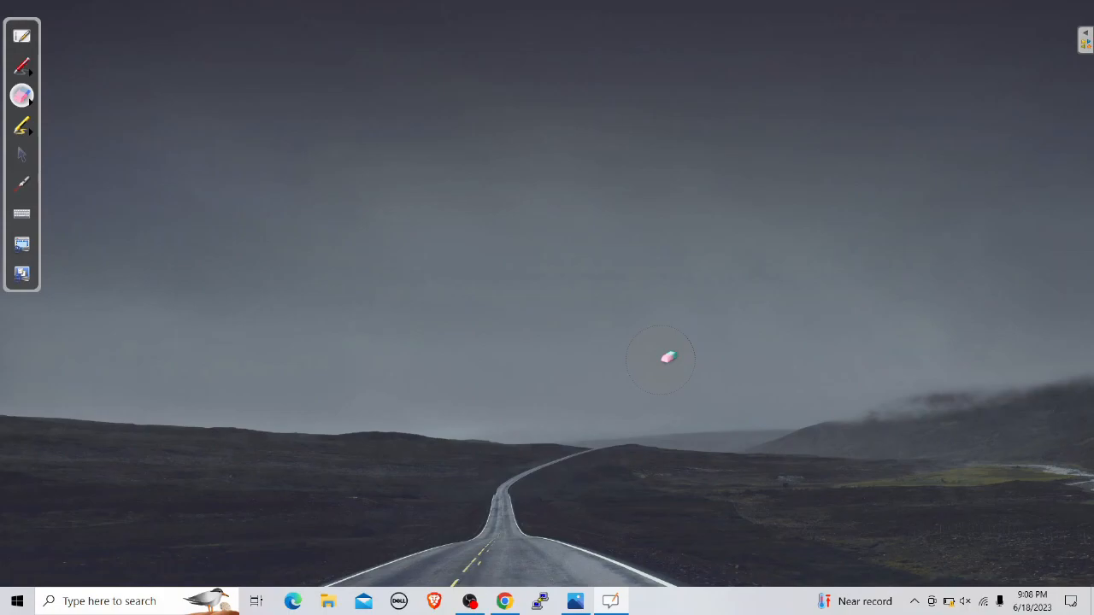
left_click(30, 75)
left_click(139, 72)
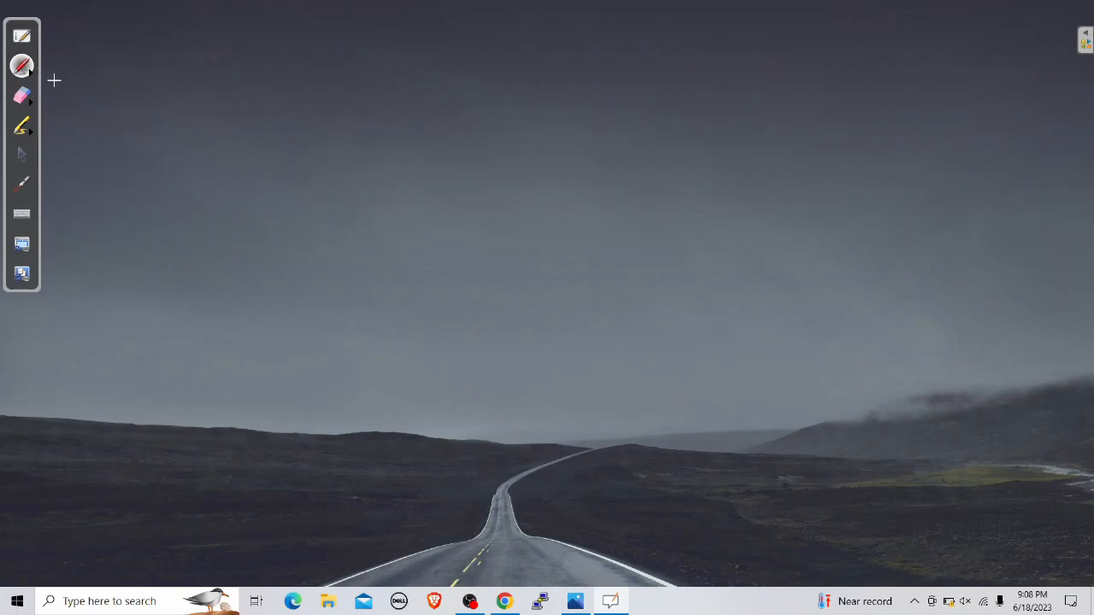
left_click(23, 156)
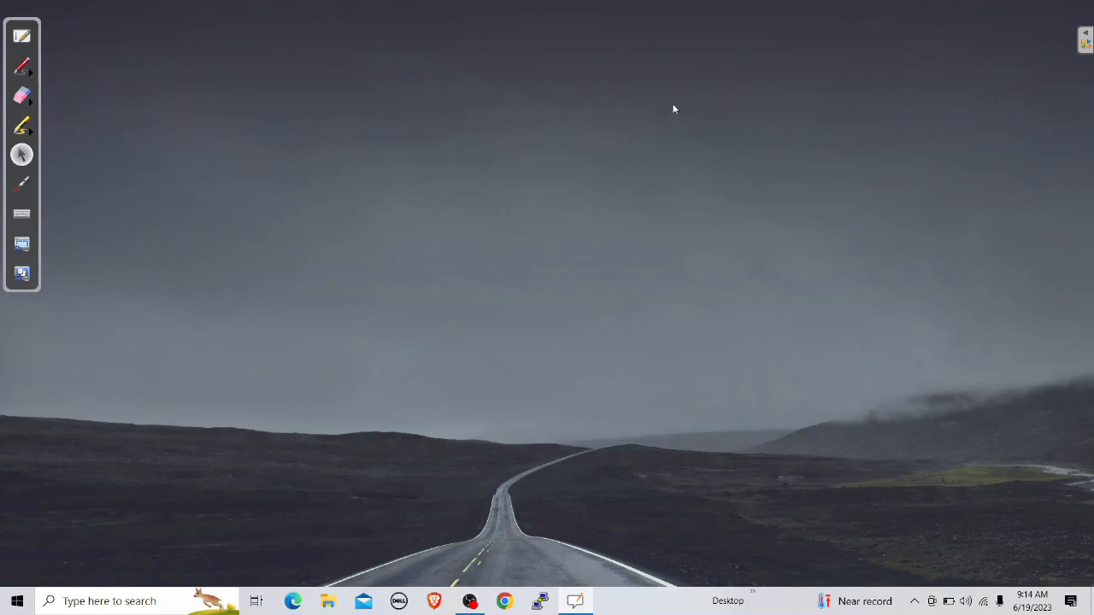
Step: Draw a yellow box labelled "HO" with the pen on the left half of the desktop
left_click(23, 68)
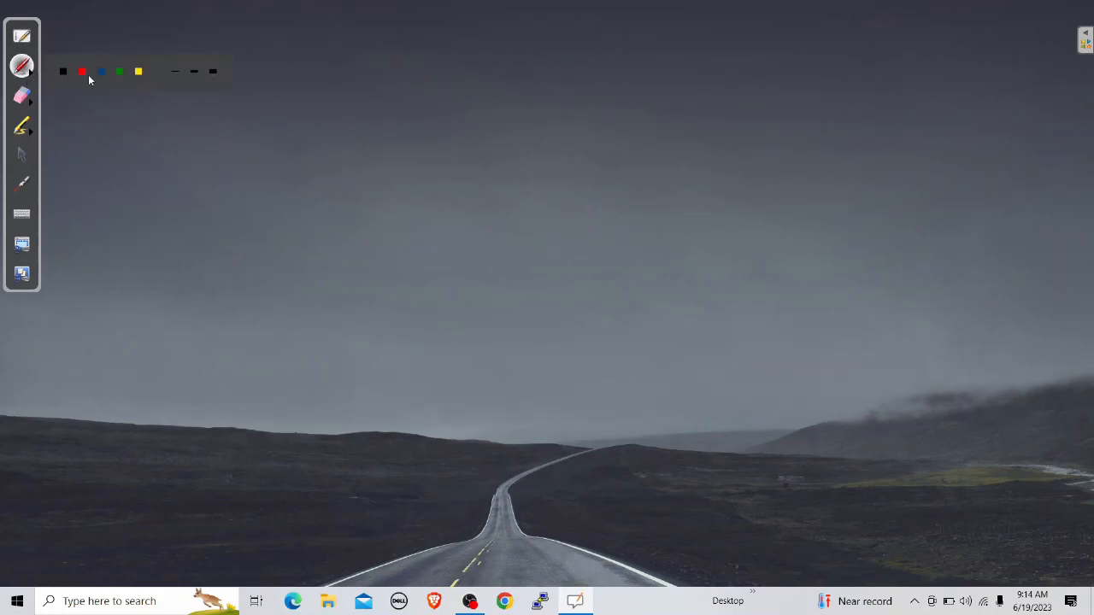
left_click(138, 72)
left_click_drag(226, 201, 297, 200)
mouse_move(224, 206)
left_mouse_down()
mouse_move(227, 263)
mouse_move(309, 253)
left_mouse_up()
left_click_drag(300, 209, 301, 256)
mouse_move(252, 223)
left_mouse_down()
mouse_move(252, 251)
mouse_move(273, 224)
left_mouse_up()
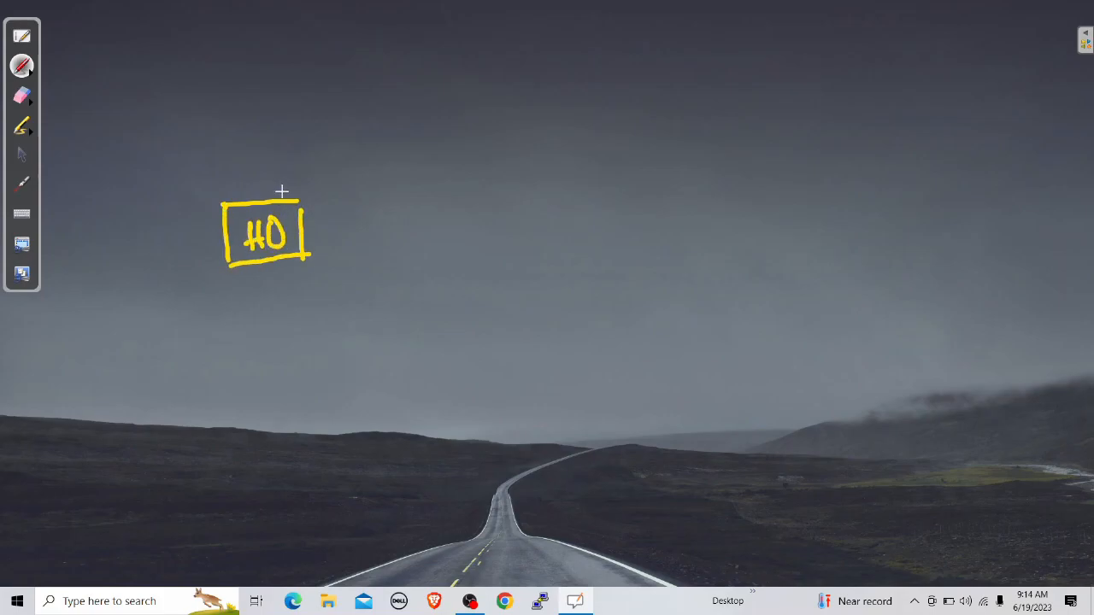
Step: Draw a network line above the HO box joined to it, and attach a server box labelled "WWW" to that line
left_click_drag(253, 157, 256, 202)
left_click_drag(178, 167, 330, 140)
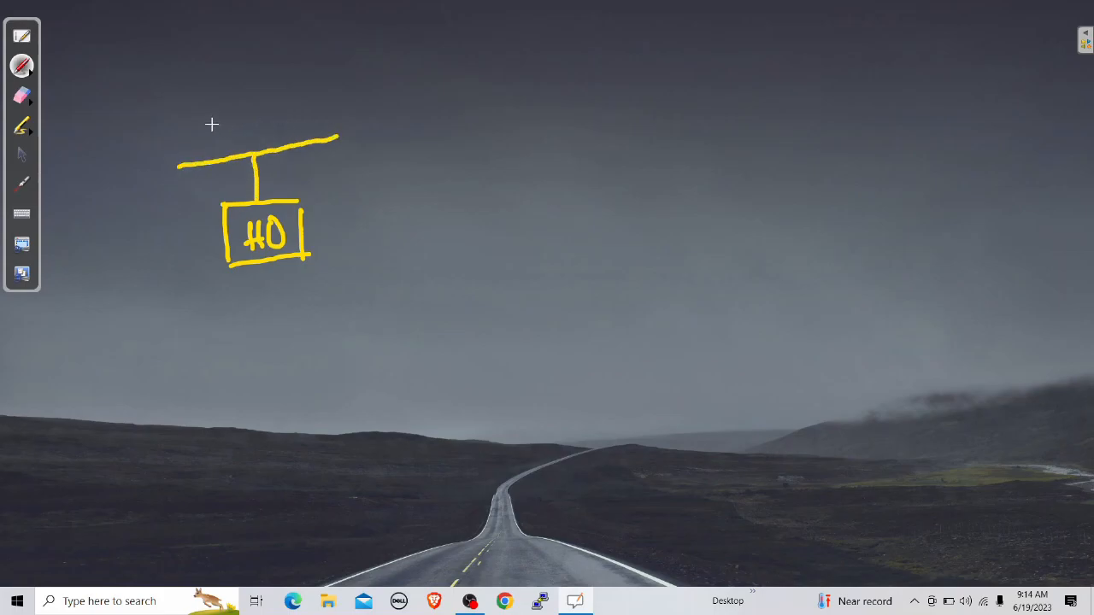
left_click_drag(191, 112, 195, 158)
mouse_move(155, 62)
left_mouse_down()
mouse_move(197, 51)
mouse_move(165, 109)
mouse_move(202, 104)
left_mouse_up()
left_click_drag(198, 53, 206, 103)
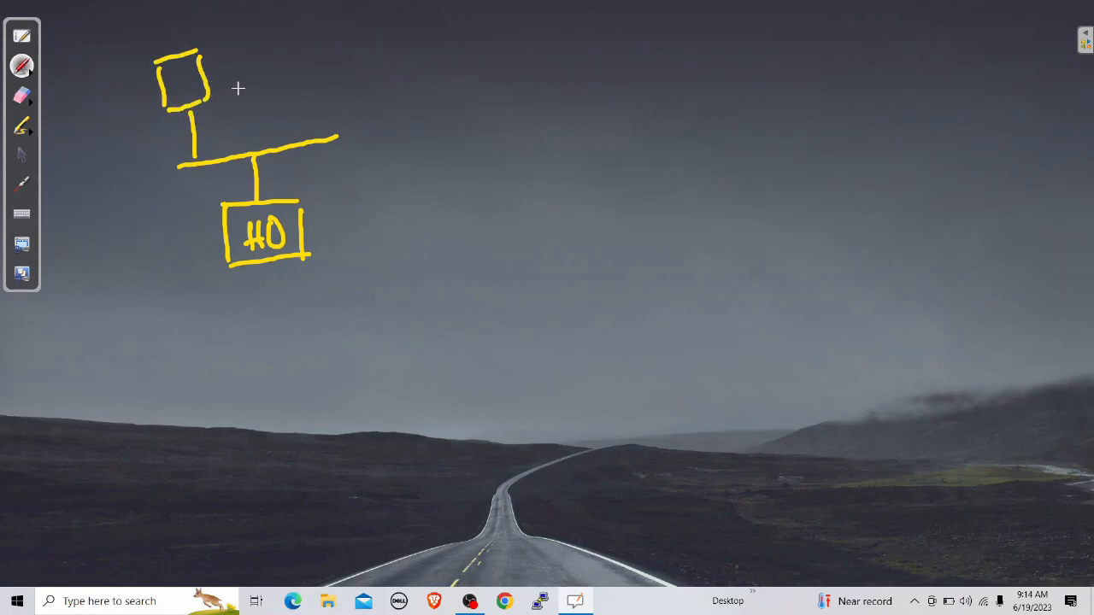
left_click(129, 40)
left_click_drag(140, 40, 200, 17)
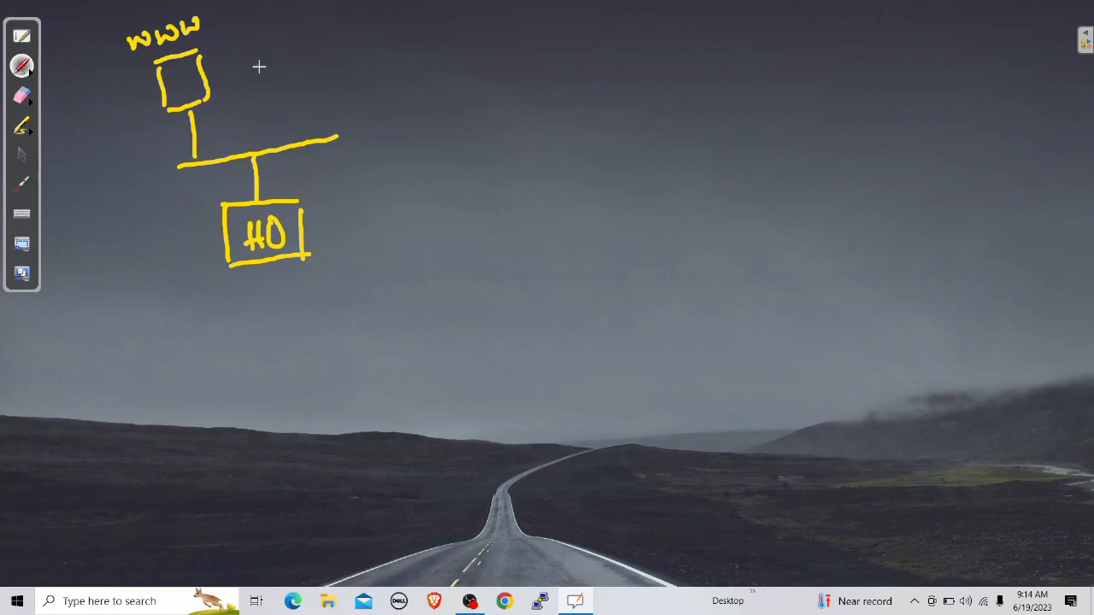
mouse_move(266, 73)
left_mouse_down()
mouse_move(267, 89)
mouse_move(280, 88)
left_mouse_up()
left_click_drag(275, 78, 289, 78)
left_click(21, 96)
mouse_move(291, 77)
left_mouse_down()
mouse_move(264, 78)
mouse_move(279, 77)
left_mouse_up()
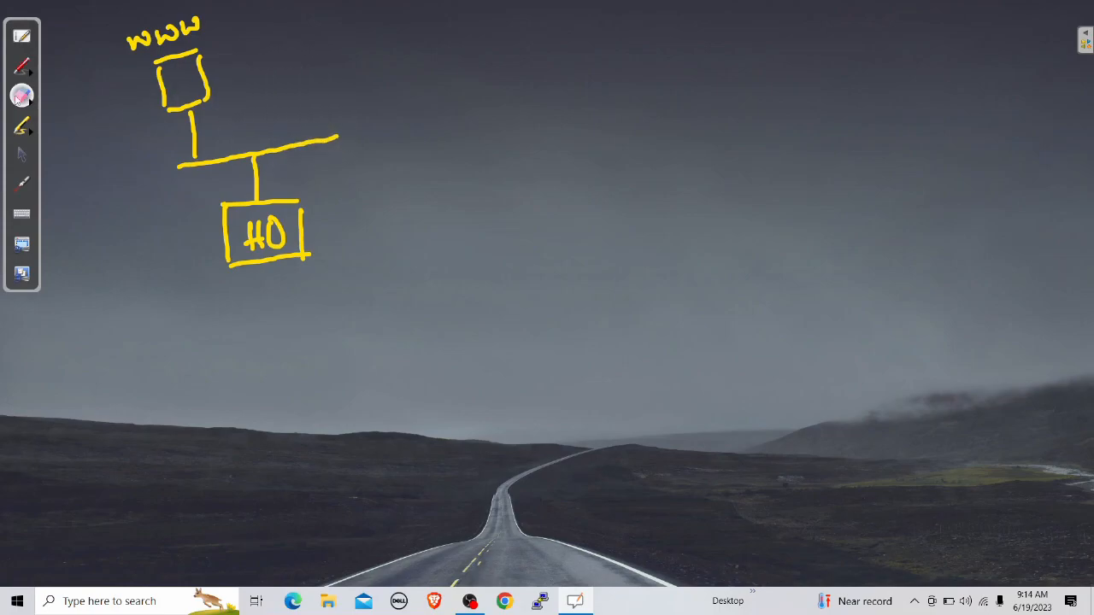
Step: Label the network above HO in yellow with "192.115.100.0/24" and "DMZ"
left_click(29, 72)
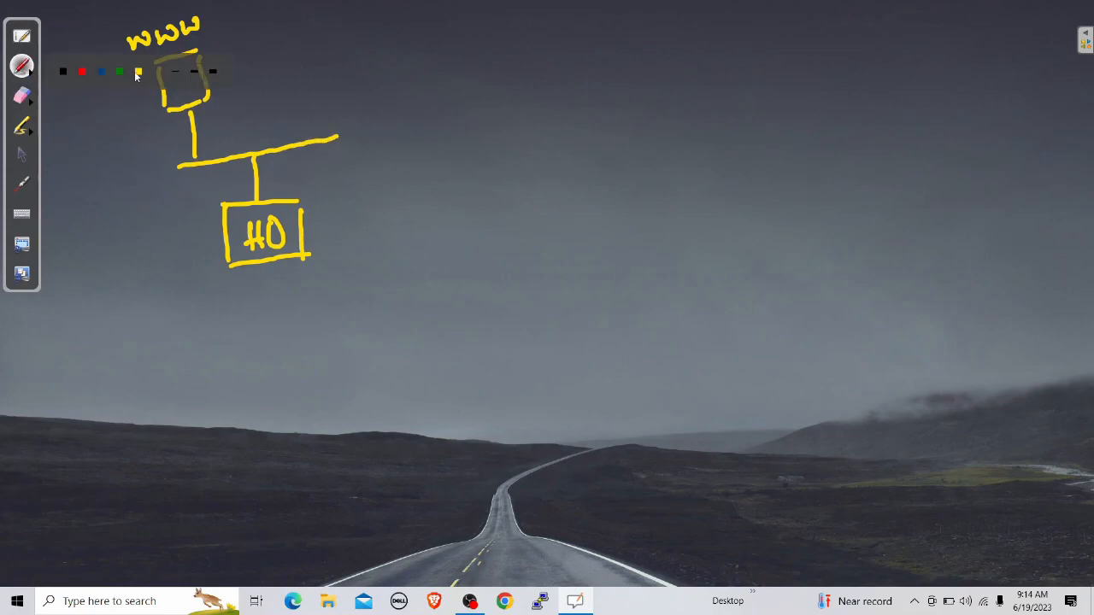
left_click(138, 72)
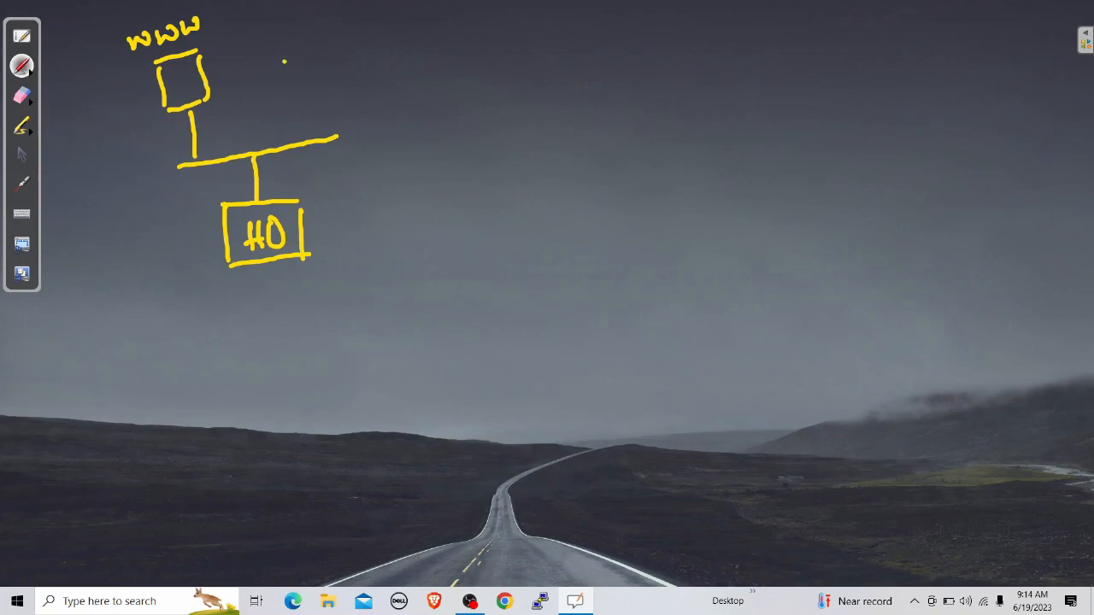
mouse_move(300, 63)
left_mouse_down()
mouse_move(296, 74)
mouse_move(386, 70)
mouse_move(431, 55)
mouse_move(441, 79)
mouse_move(476, 62)
left_mouse_up()
left_click(421, 65)
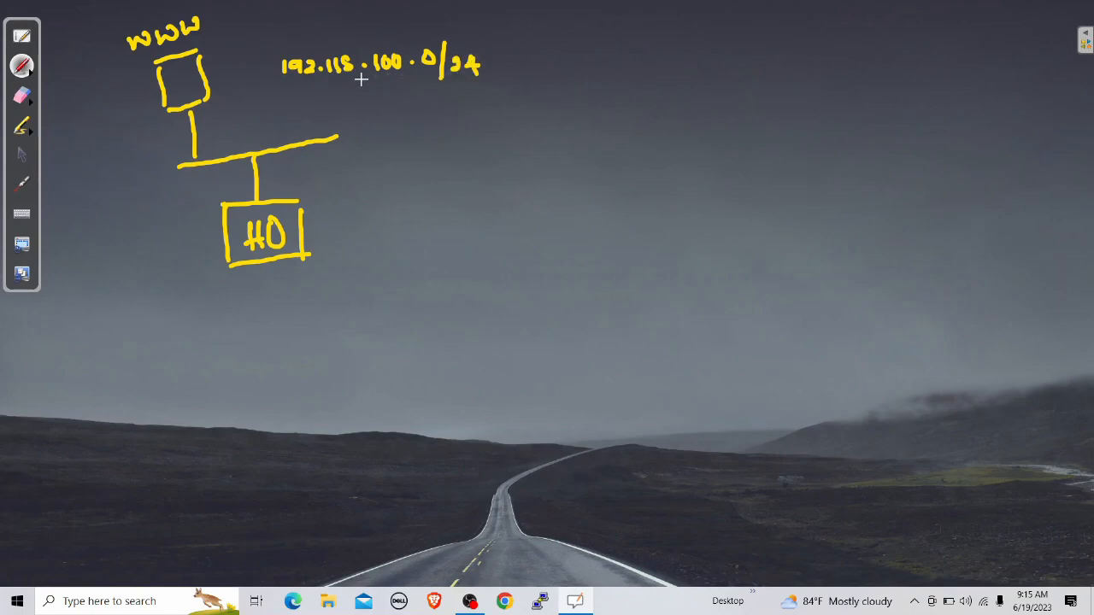
mouse_move(243, 104)
left_mouse_down()
mouse_move(244, 125)
mouse_move(304, 119)
left_mouse_up()
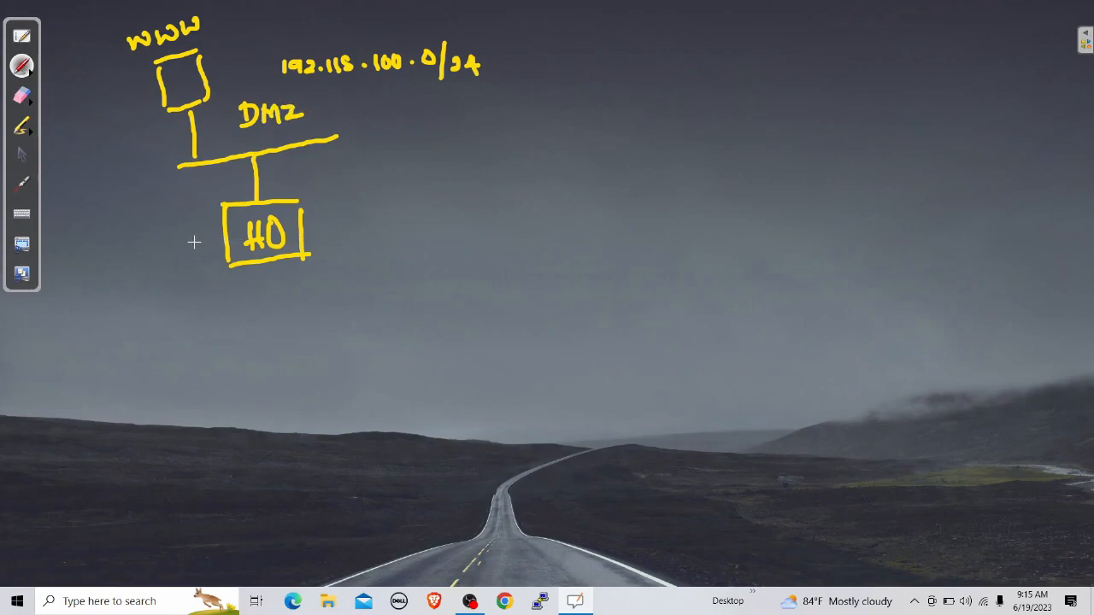
Step: Draw a vertical LAN line connected to the left side of the HO box and label it "172.16.1.0/24"
left_click_drag(192, 243, 224, 242)
left_click_drag(190, 198, 190, 316)
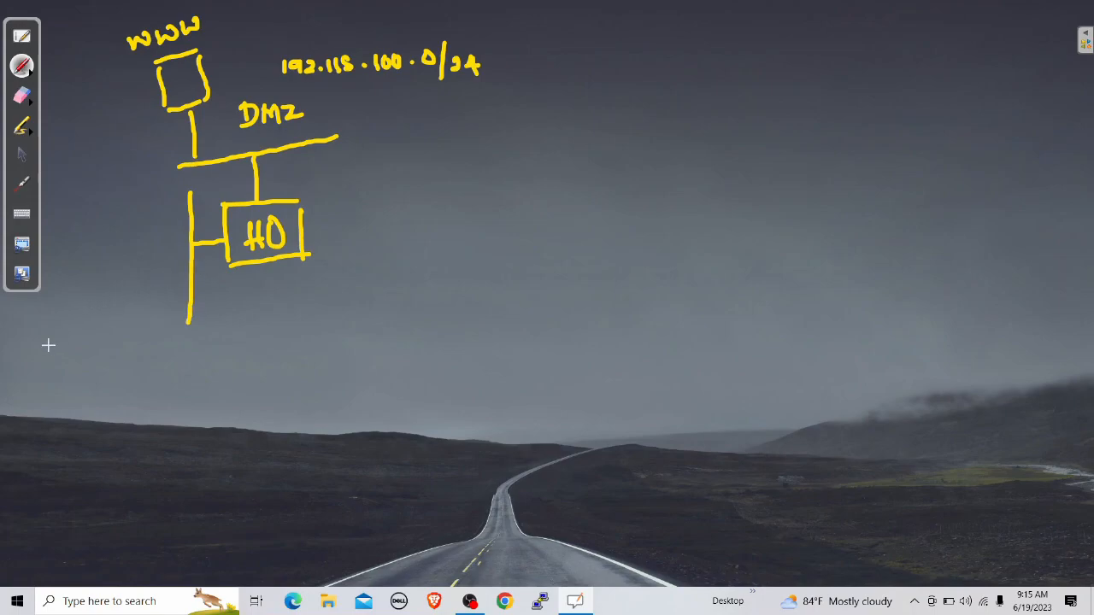
mouse_move(44, 345)
left_mouse_down()
mouse_move(135, 296)
mouse_move(142, 306)
mouse_move(168, 297)
mouse_move(168, 310)
left_mouse_up()
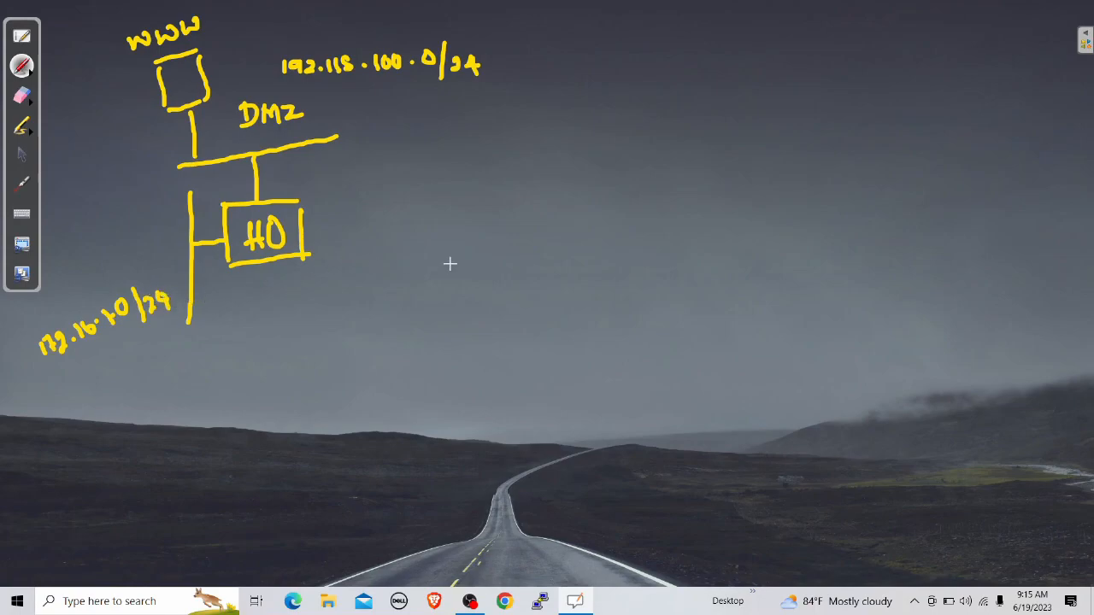
Step: Draw a box labelled "BR" across from HO, connect a vertical LAN line to its right side and label it "10.1.1.0/24"
mouse_move(610, 187)
left_mouse_down()
mouse_move(675, 179)
mouse_move(615, 260)
mouse_move(697, 250)
left_mouse_up()
left_click_drag(682, 180, 697, 248)
mouse_move(637, 216)
left_mouse_down()
mouse_move(636, 234)
mouse_move(721, 216)
left_mouse_up()
left_click_drag(710, 151, 733, 303)
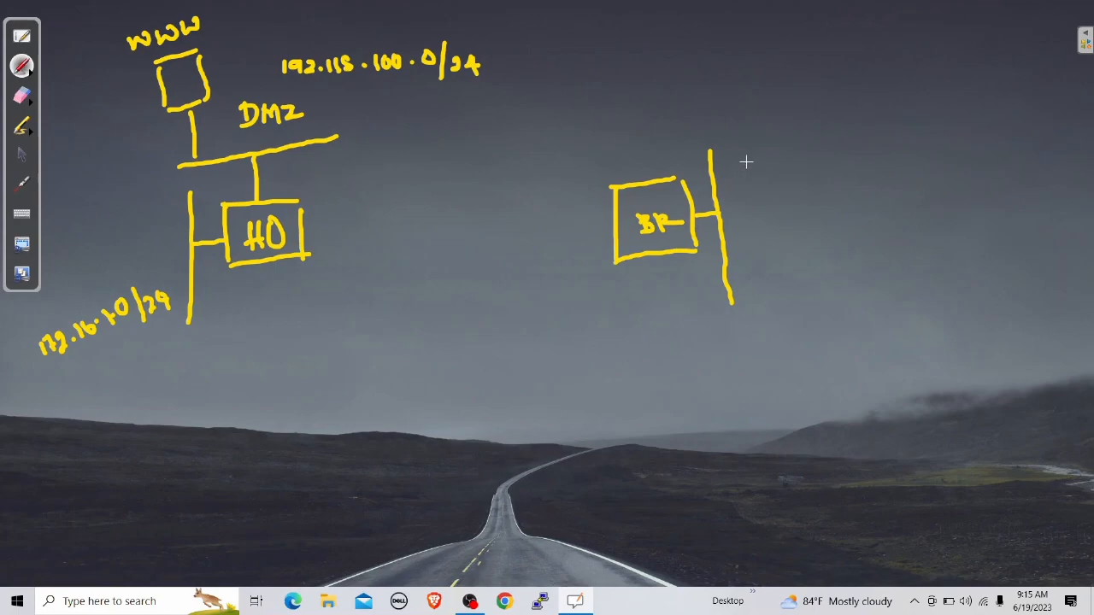
mouse_move(778, 132)
left_mouse_down()
mouse_move(778, 143)
mouse_move(829, 134)
mouse_move(872, 115)
mouse_move(882, 147)
mouse_move(898, 132)
mouse_move(906, 144)
mouse_move(925, 137)
left_mouse_up()
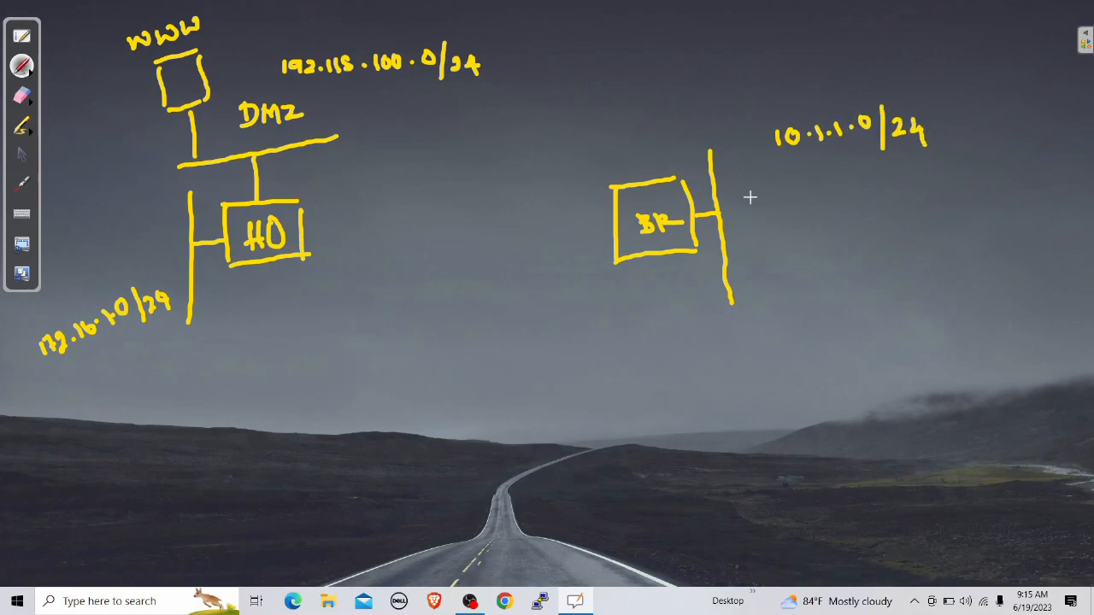
Step: Attach a host box labelled ".50" to the lower part of the BR LAN line
mouse_move(728, 271)
left_mouse_down()
mouse_move(755, 269)
mouse_move(767, 295)
left_mouse_up()
left_click_drag(759, 244, 795, 243)
left_click_drag(774, 295, 810, 288)
mouse_move(804, 248)
left_mouse_down()
mouse_move(816, 284)
mouse_move(862, 257)
left_mouse_up()
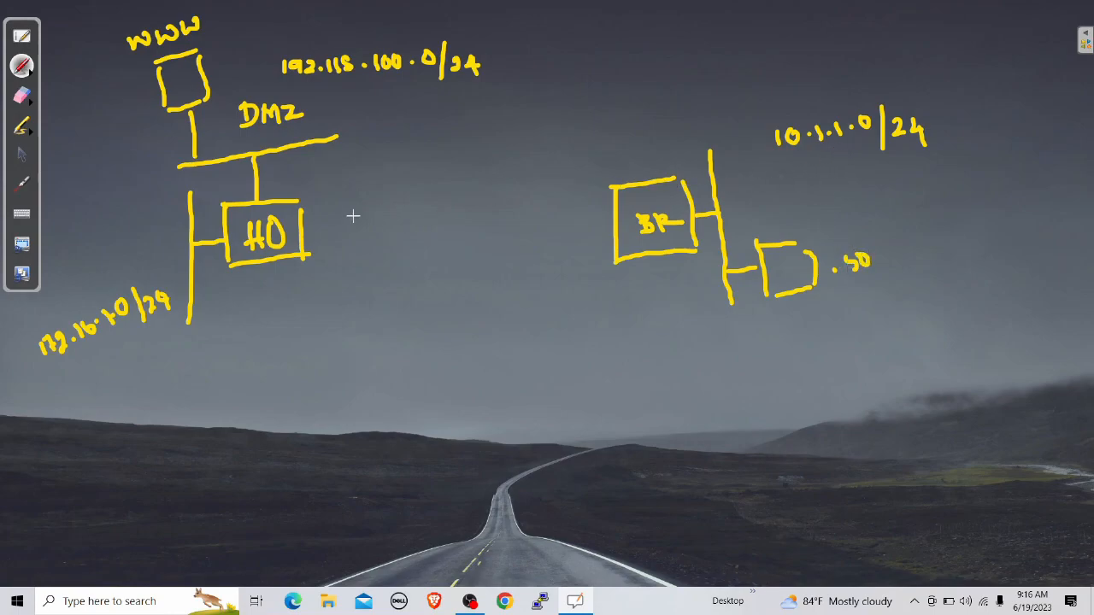
Step: Draw a cloud with a link through it joining HO and BR, and add check marks on the WWW server and .50 host boxes
mouse_move(443, 155)
left_mouse_down()
mouse_move(419, 154)
mouse_move(400, 210)
mouse_move(439, 292)
mouse_move(506, 245)
mouse_move(473, 142)
mouse_move(449, 149)
mouse_move(452, 161)
left_mouse_up()
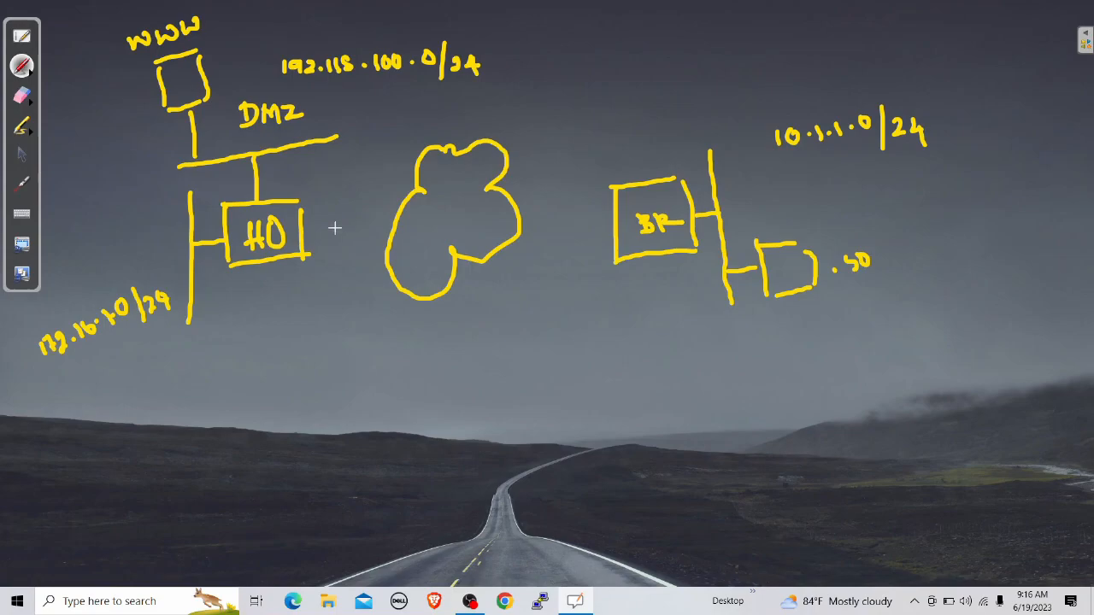
mouse_move(304, 237)
left_mouse_down()
mouse_move(484, 211)
mouse_move(606, 212)
left_mouse_up()
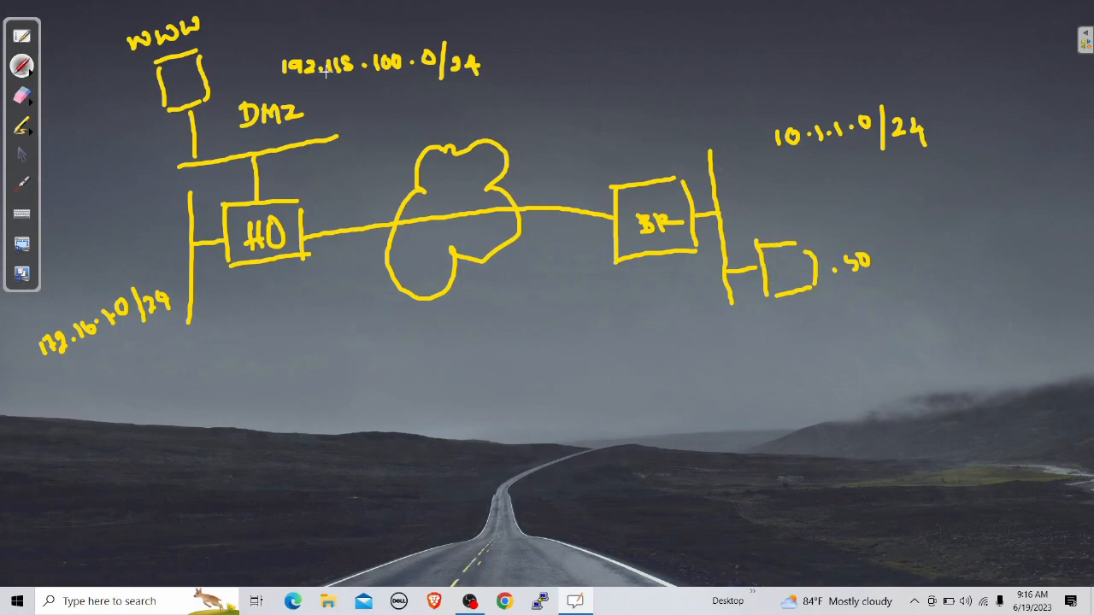
left_click_drag(182, 75, 235, 34)
left_click_drag(784, 257, 819, 197)
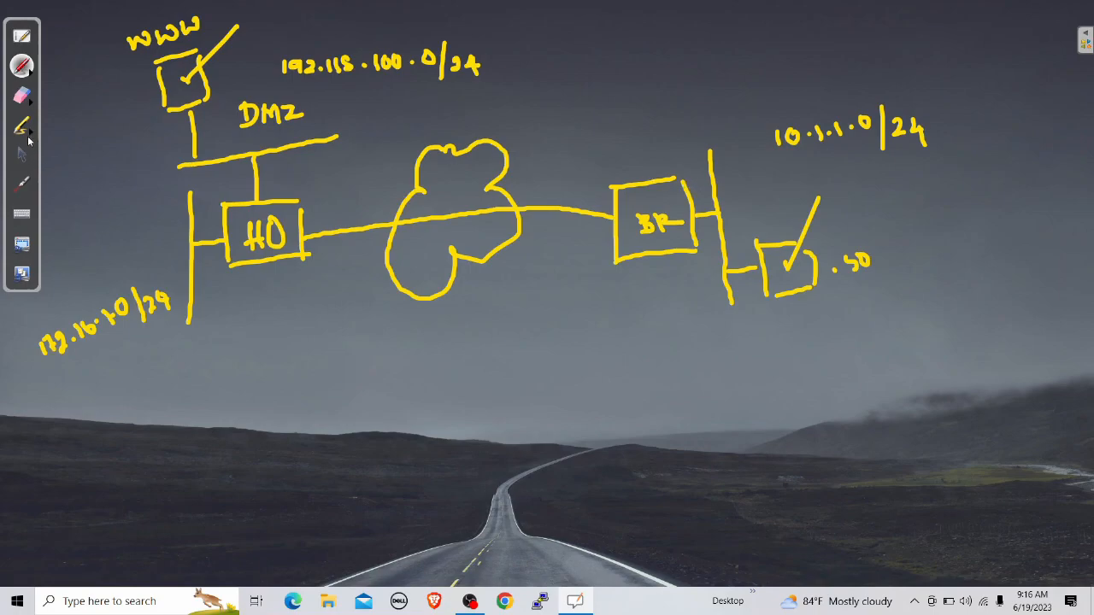
Step: Handwrite "iBGP" in yellow below the cloud and draw a long slanted underline beneath it
left_click(23, 186)
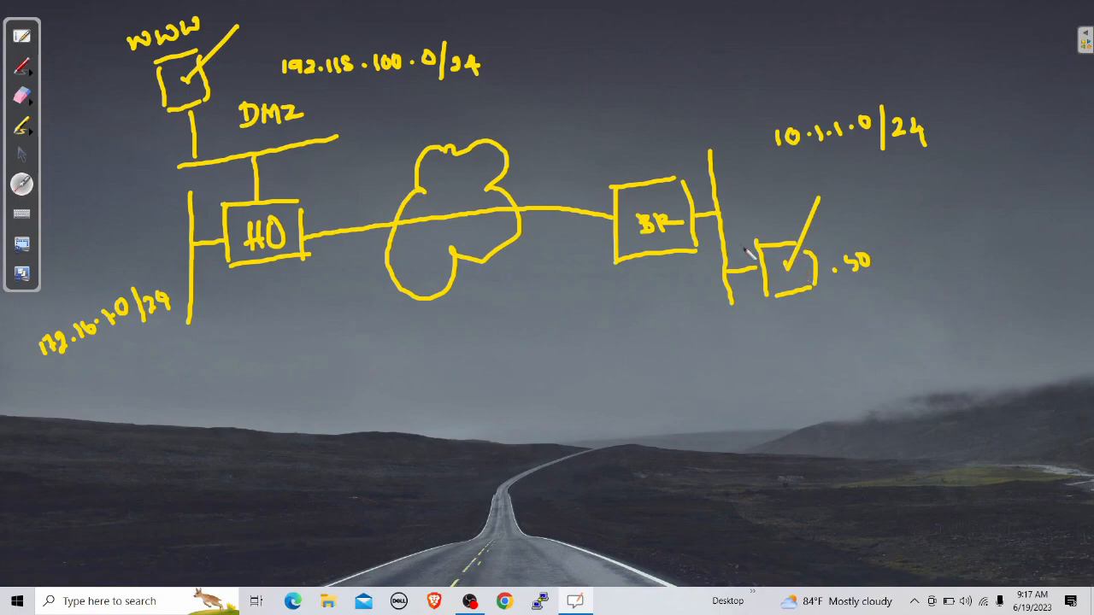
left_click(31, 73)
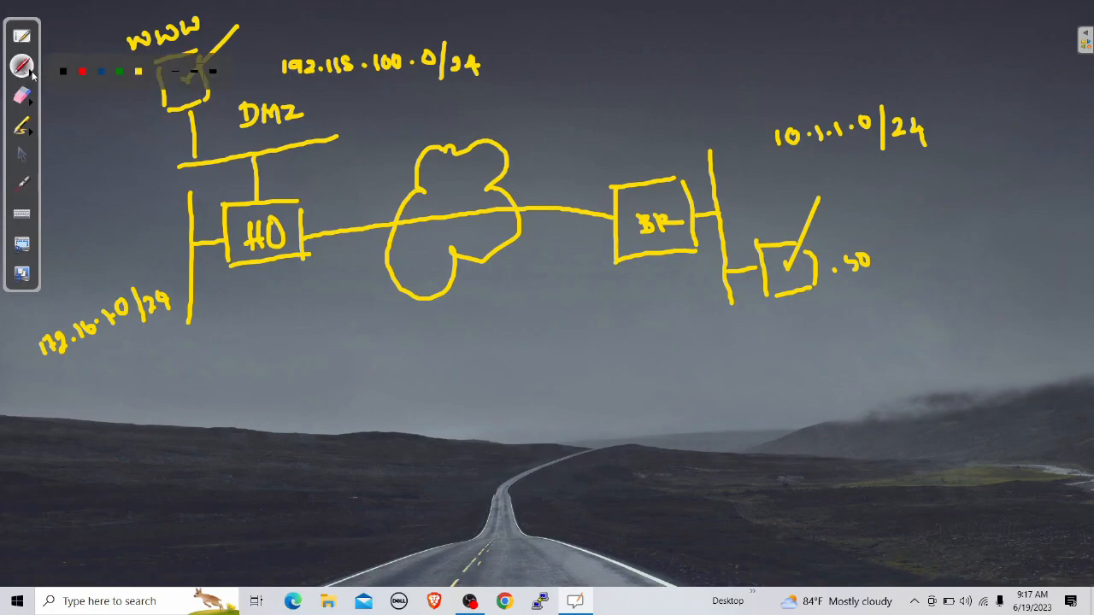
left_click(139, 72)
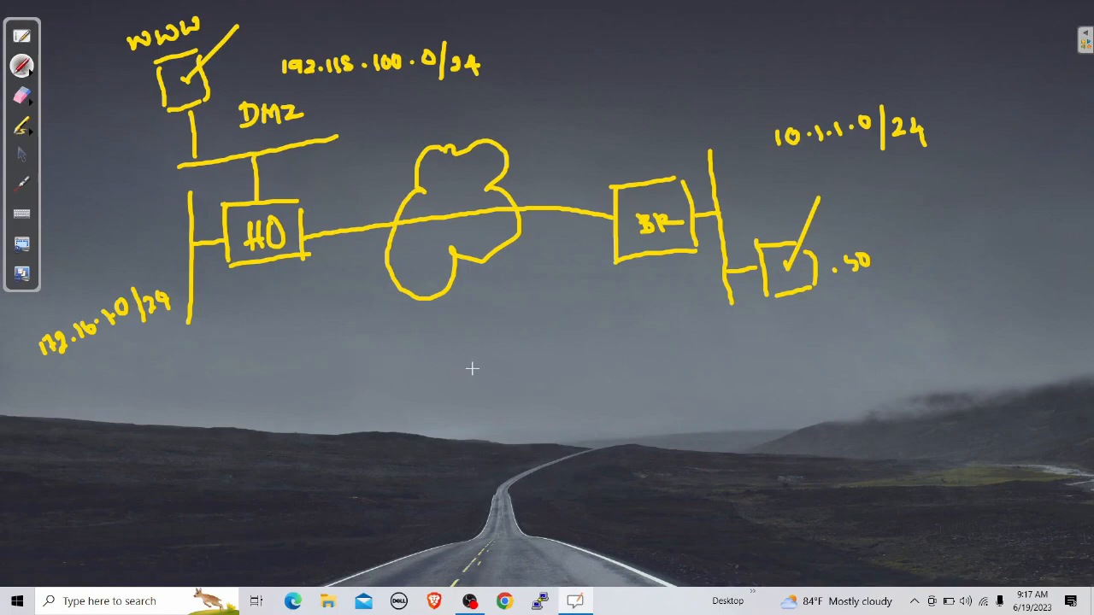
left_click(530, 386)
left_click_drag(531, 386, 543, 410)
mouse_move(520, 359)
left_mouse_down()
mouse_move(513, 372)
mouse_move(552, 395)
mouse_move(588, 375)
mouse_move(605, 381)
mouse_move(600, 374)
left_mouse_up()
left_click_drag(524, 451, 708, 371)
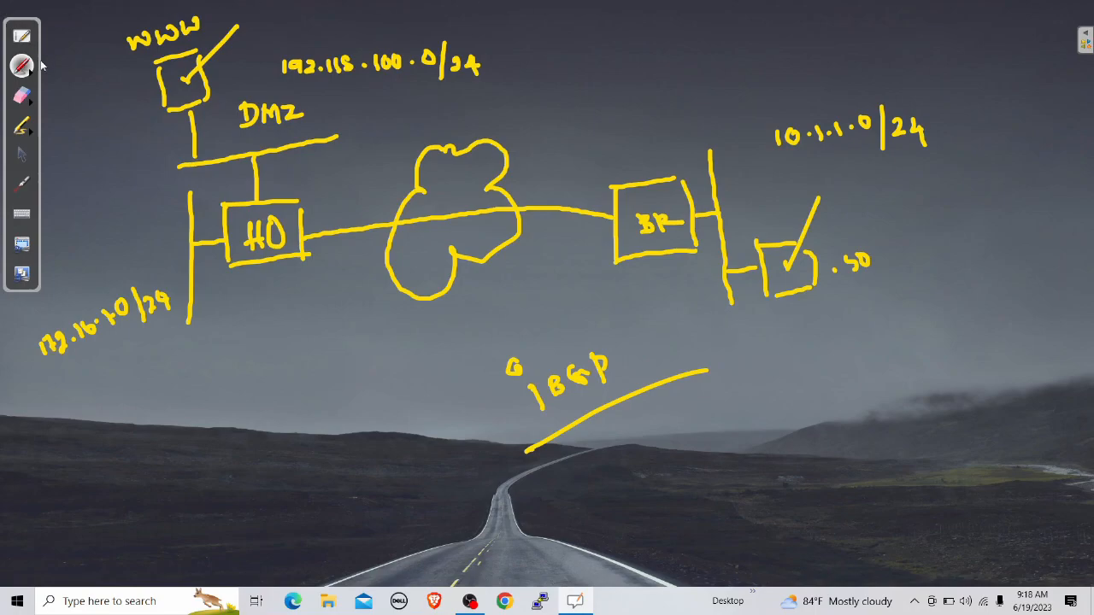
Step: Switch to Chrome on the second desktop and show the network interfaces of the PA-HO firewall
left_click(22, 156)
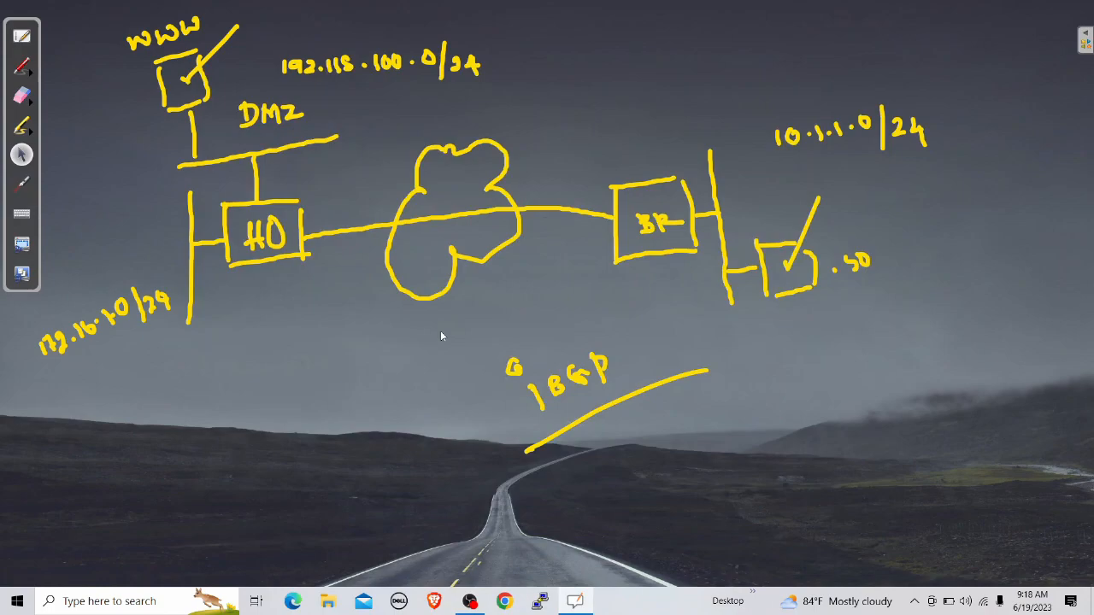
left_click(255, 601)
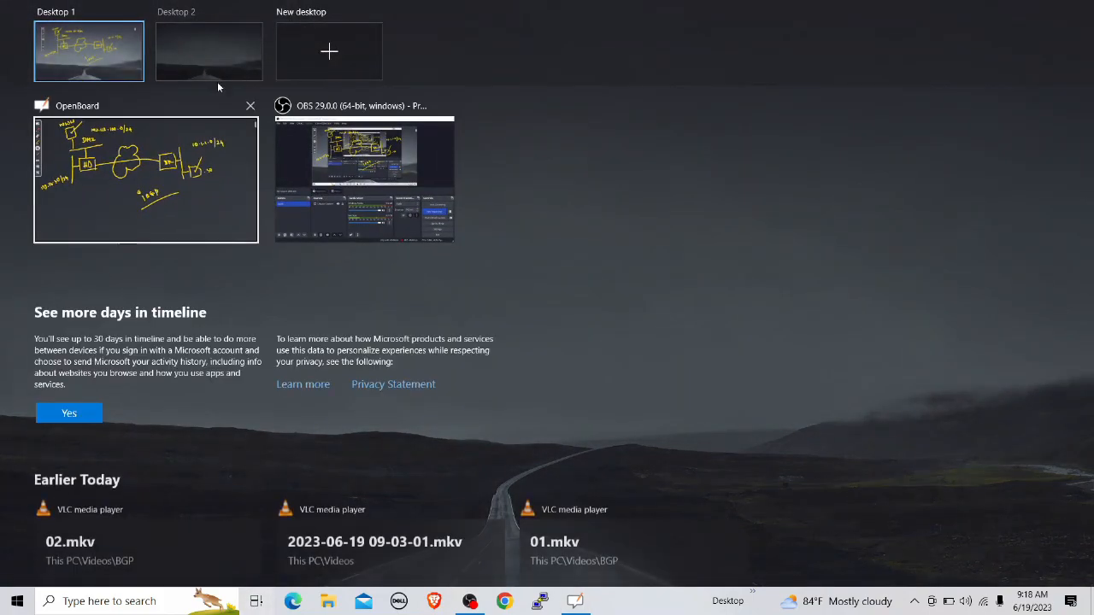
left_click(213, 51)
left_click(504, 601)
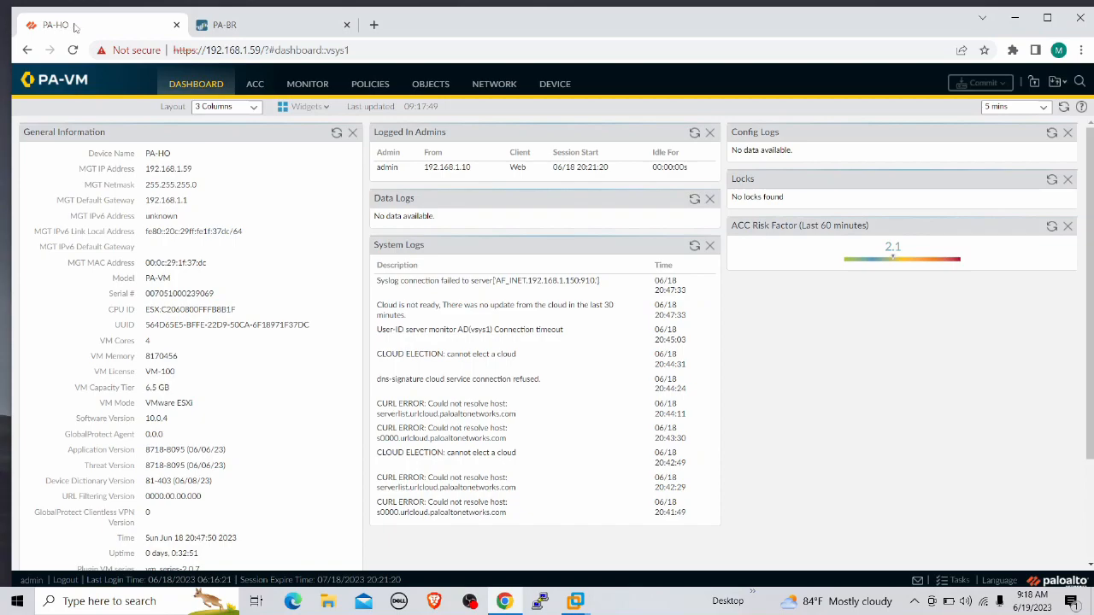
left_click(229, 25)
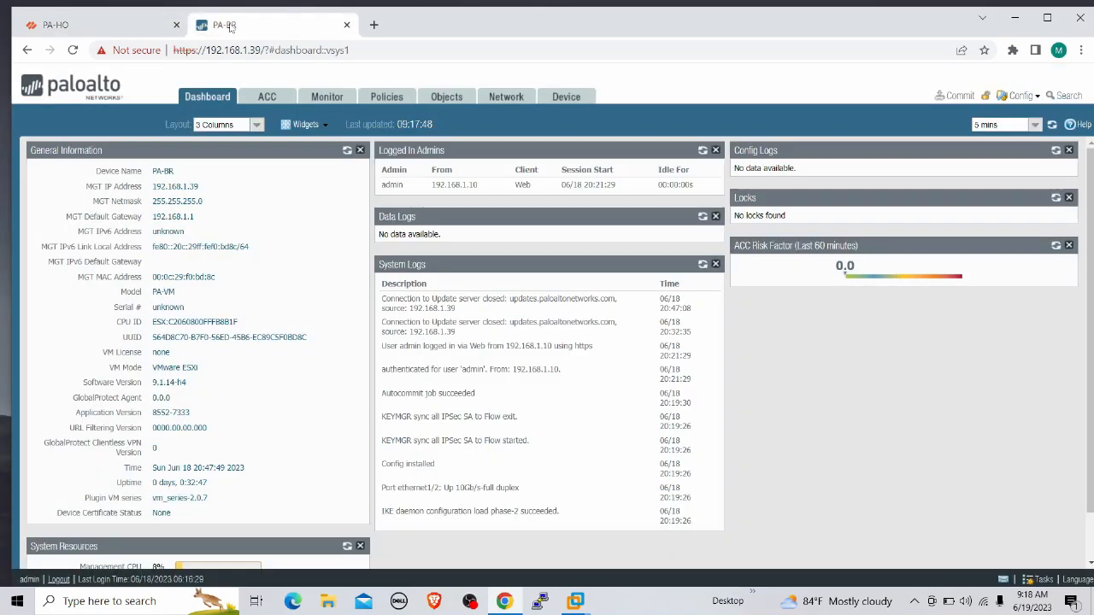
left_click(120, 24)
left_click(503, 85)
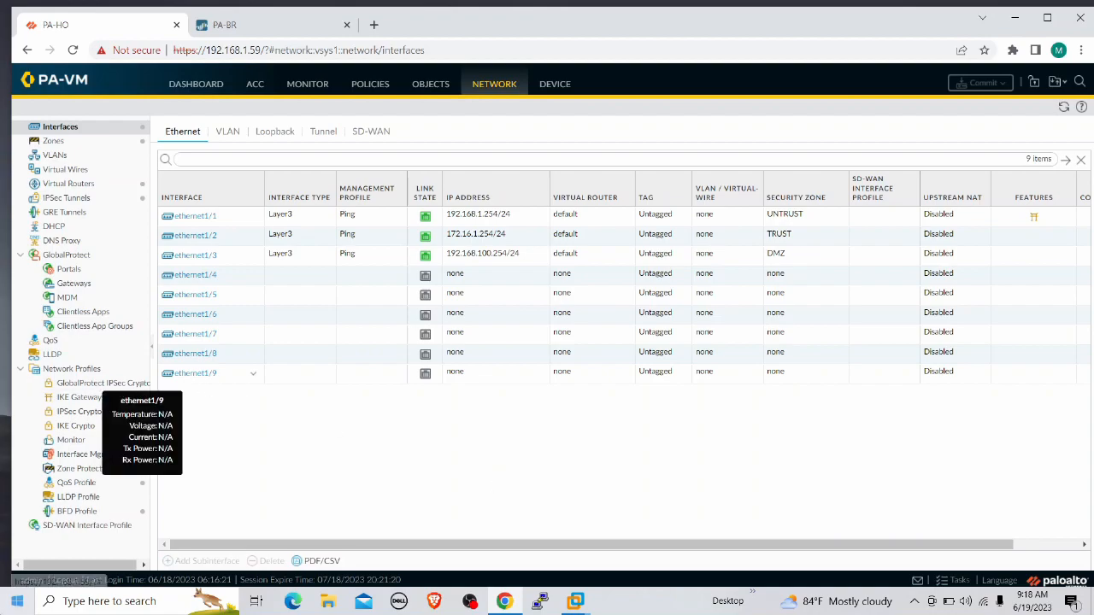
left_click(17, 602)
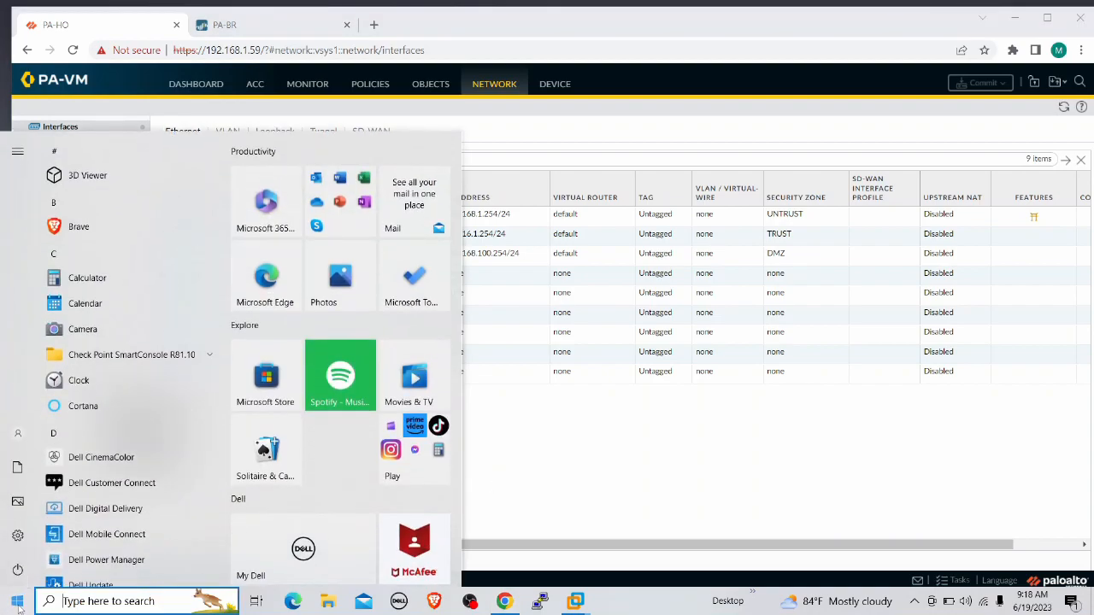
type("op")
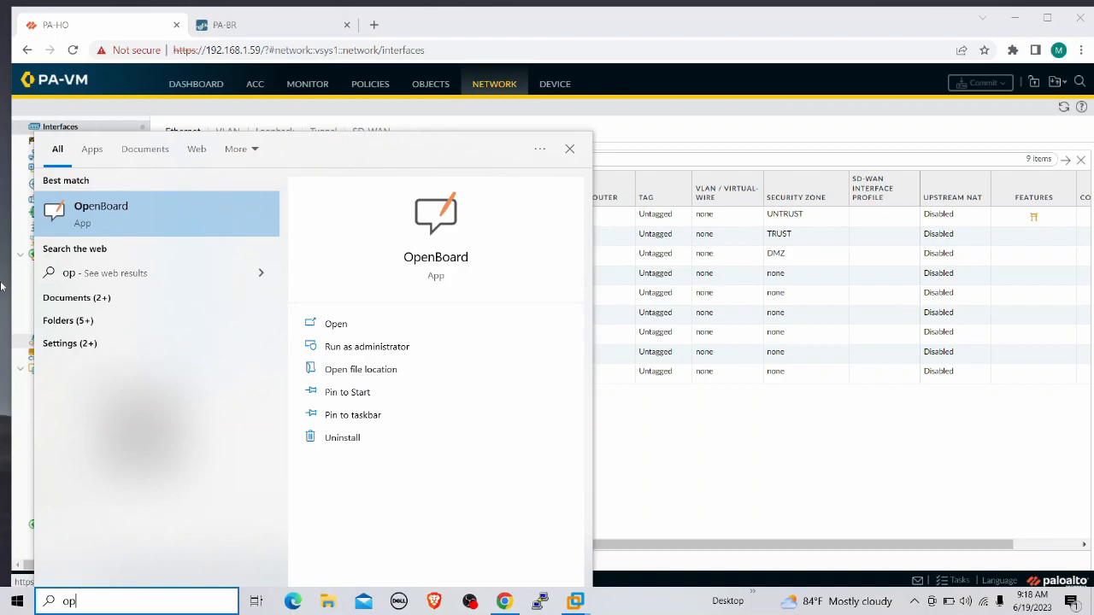
left_click(143, 205)
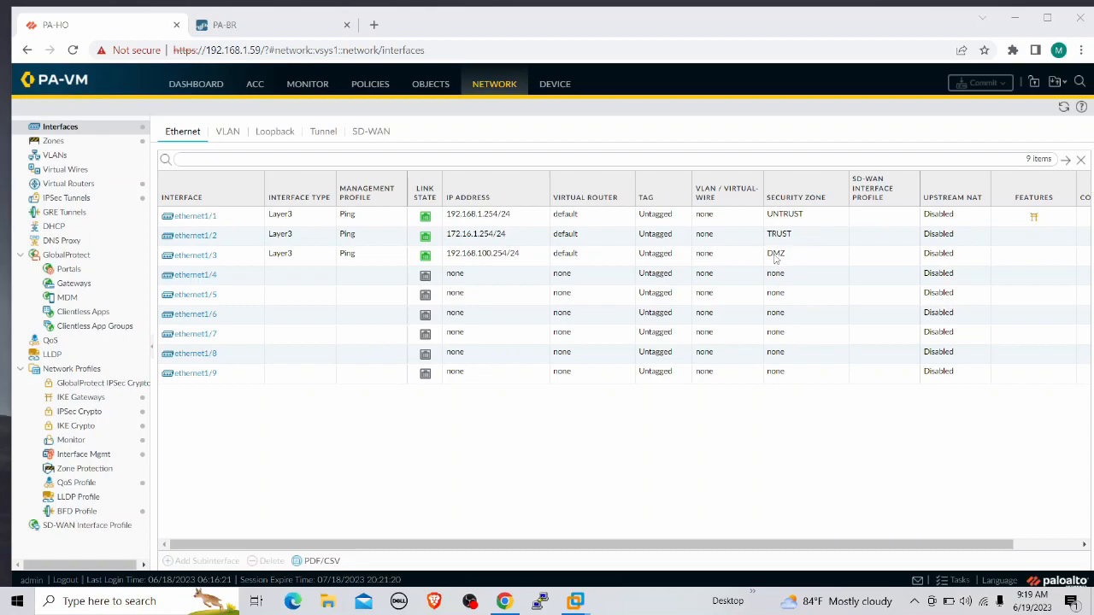
Step: Review the Ethernet interfaces configured on the PA-BR firewall and return to PA-HO
left_click(265, 31)
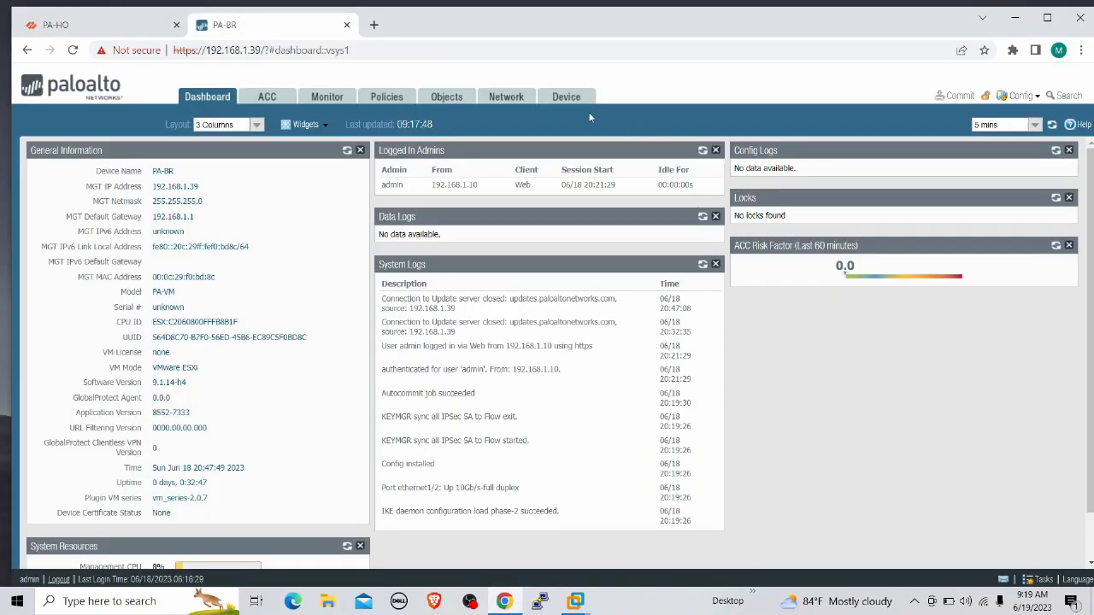
left_click(504, 97)
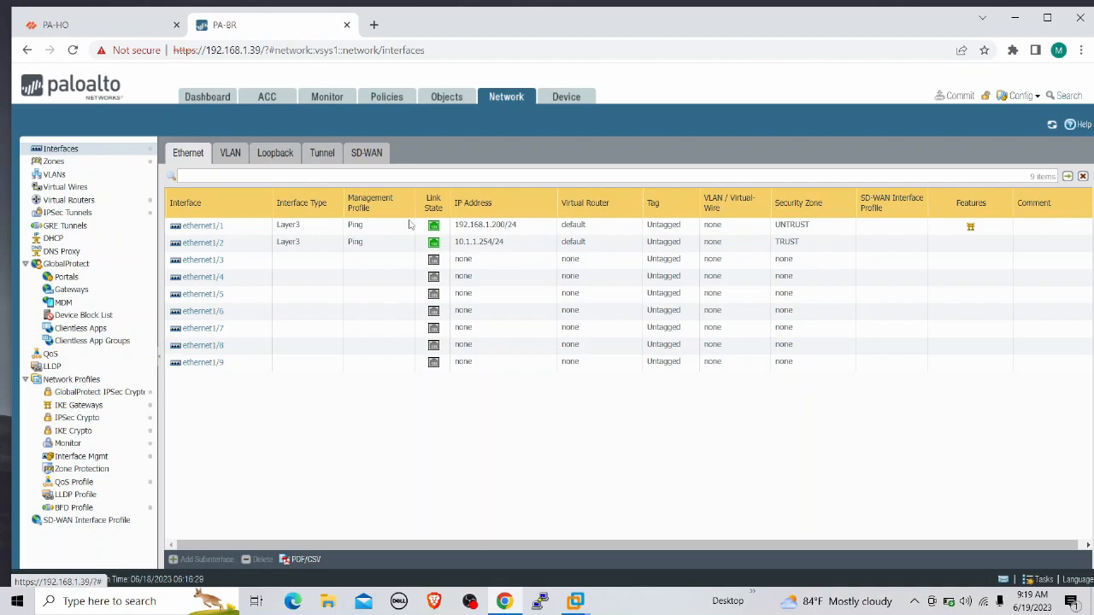
left_click(82, 28)
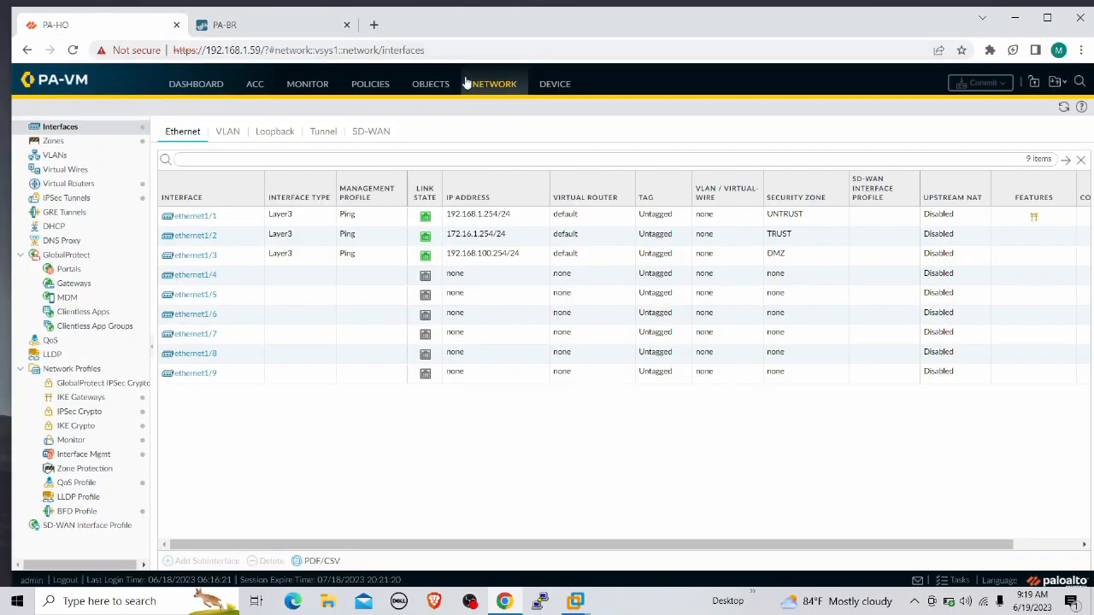
Step: Open the BGP settings of the default virtual router on PA-HO
left_click(73, 184)
left_click(190, 162)
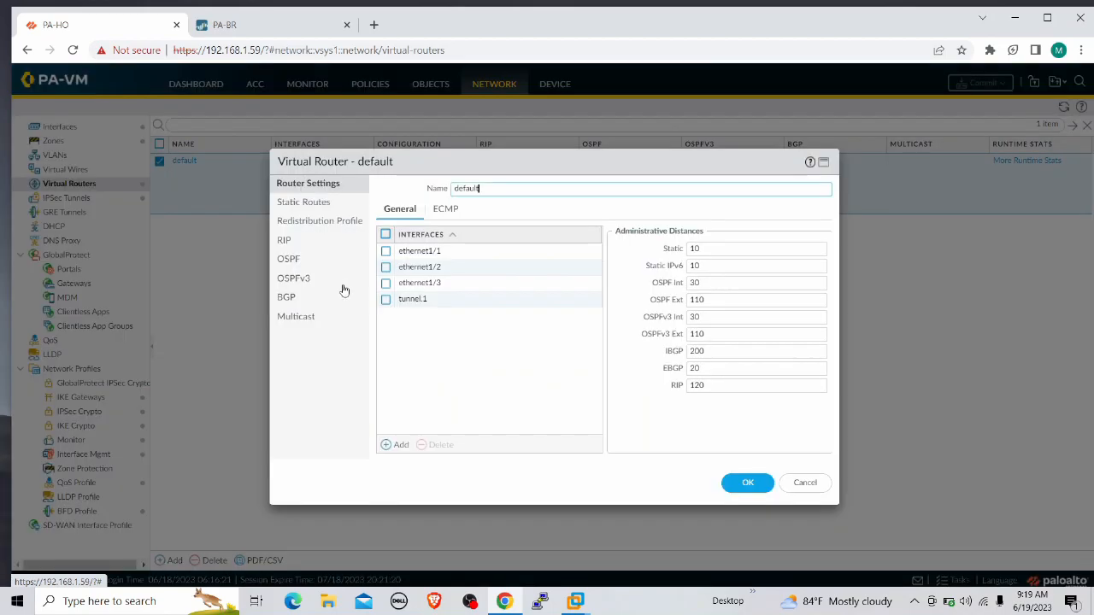
left_click(287, 299)
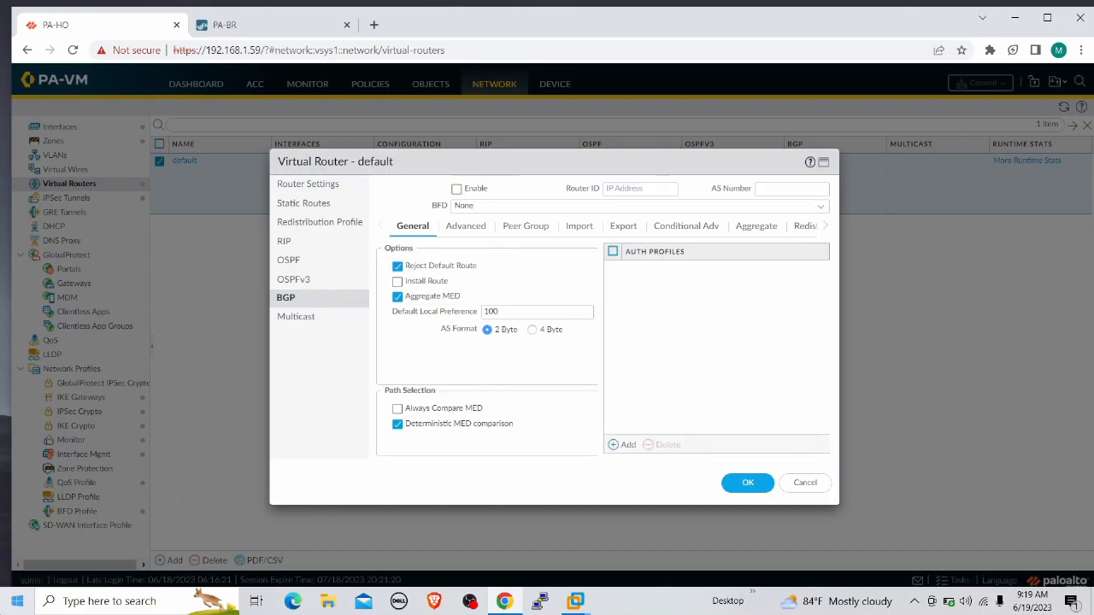
Step: Launch Magnifier to enlarge the BGP settings to 200%
left_click(18, 601)
type("magi")
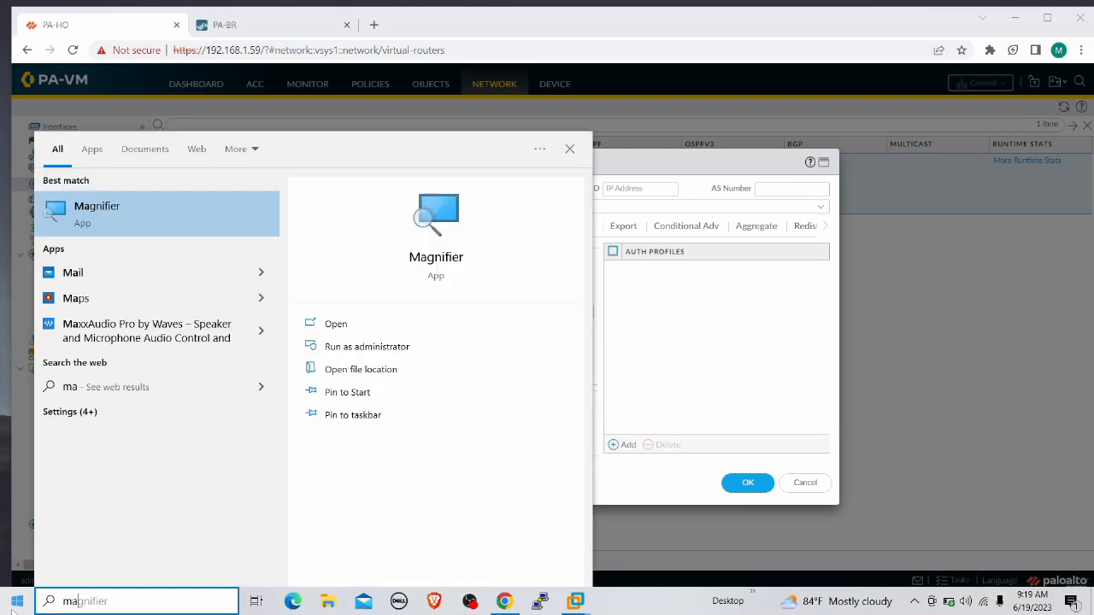
left_click(188, 225)
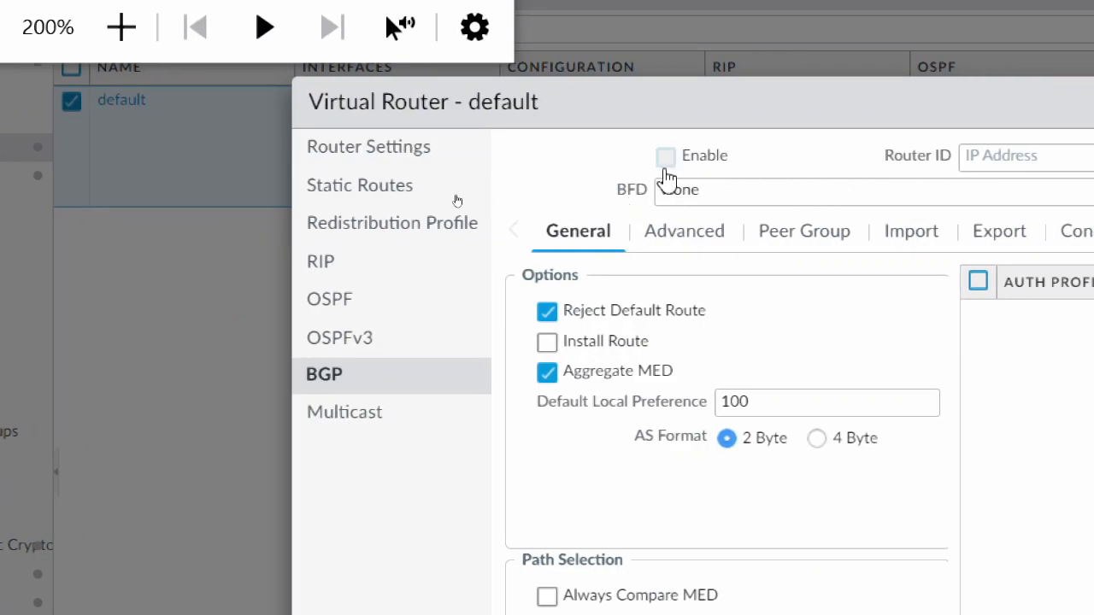
Step: Enable BGP on the default virtual router with router ID 192.168.200.1 and AS number 64512
left_click(666, 160)
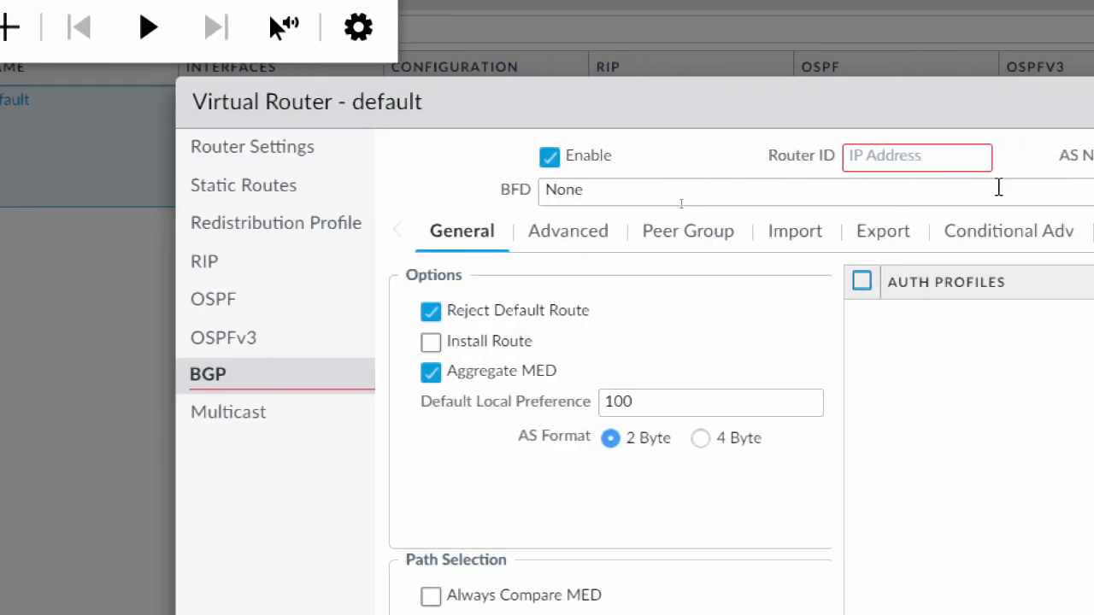
left_click(909, 157)
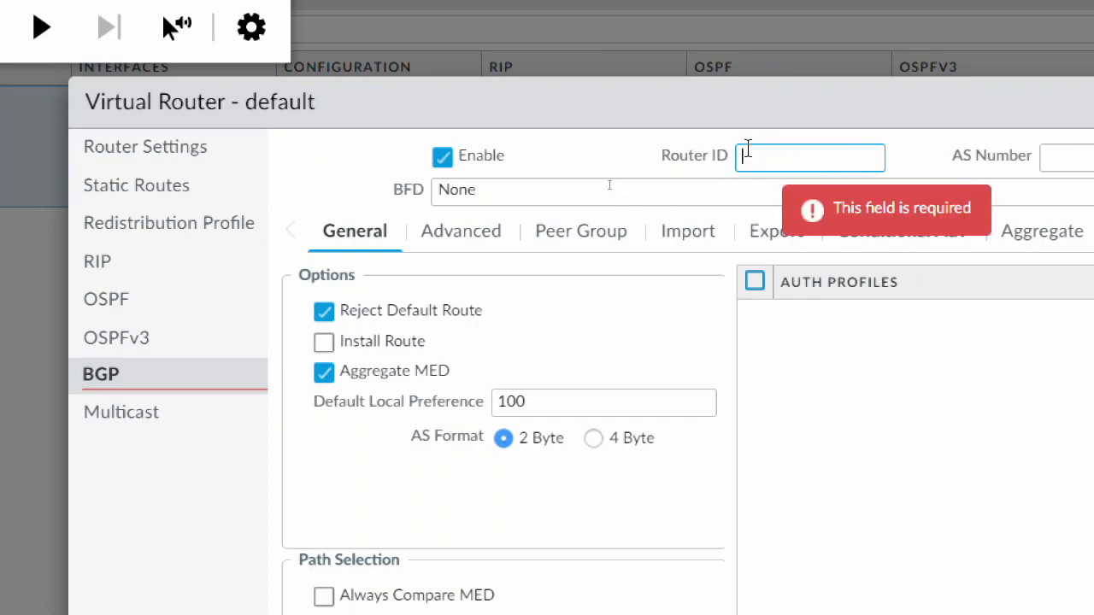
type("192.16")
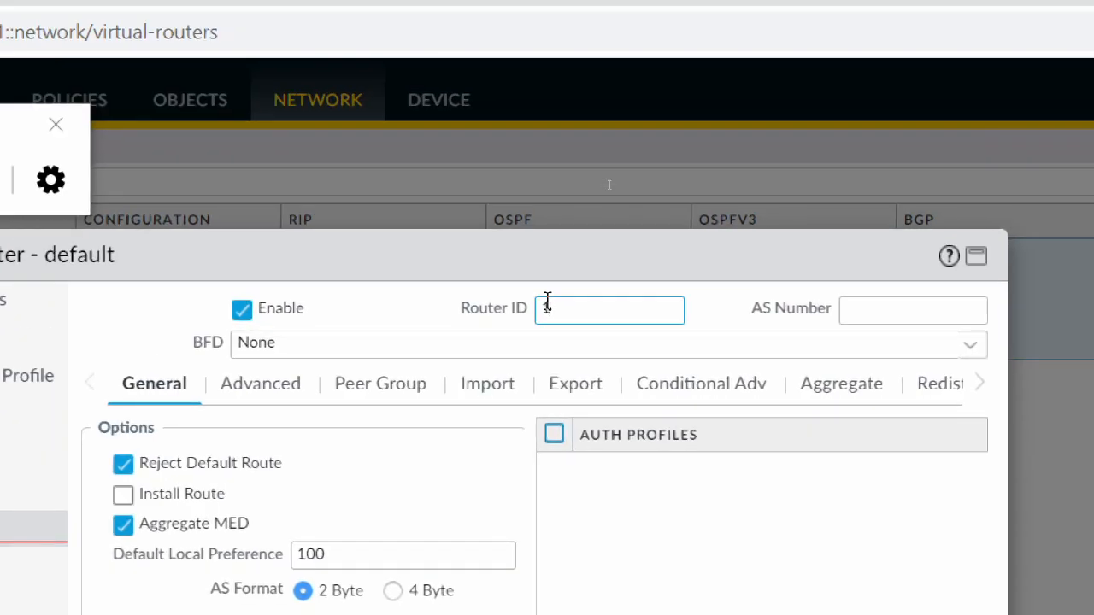
type("8")
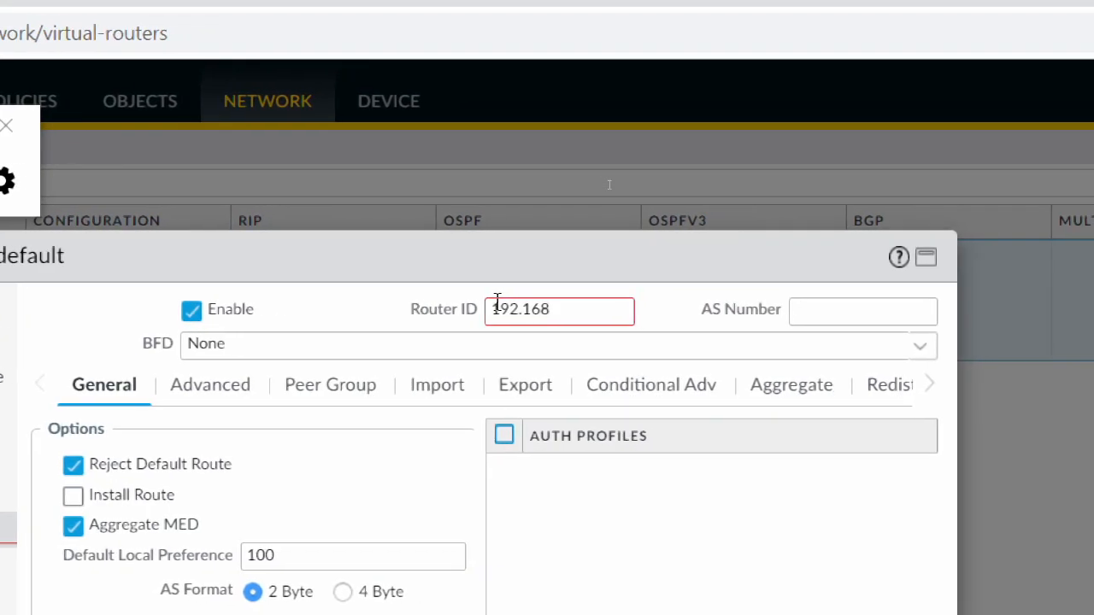
type(".200.1")
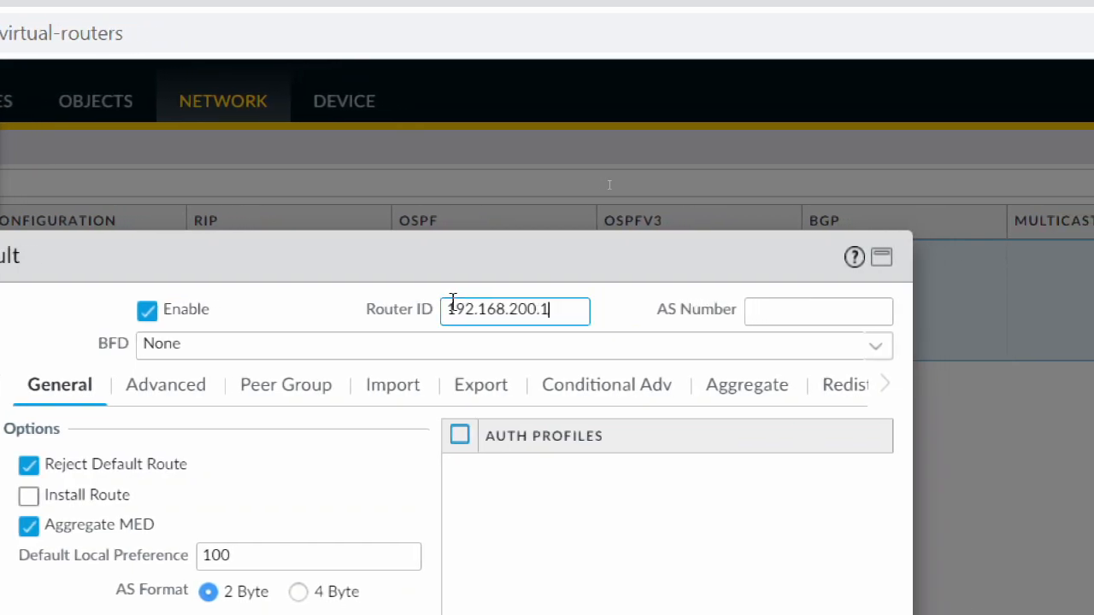
left_click(781, 312)
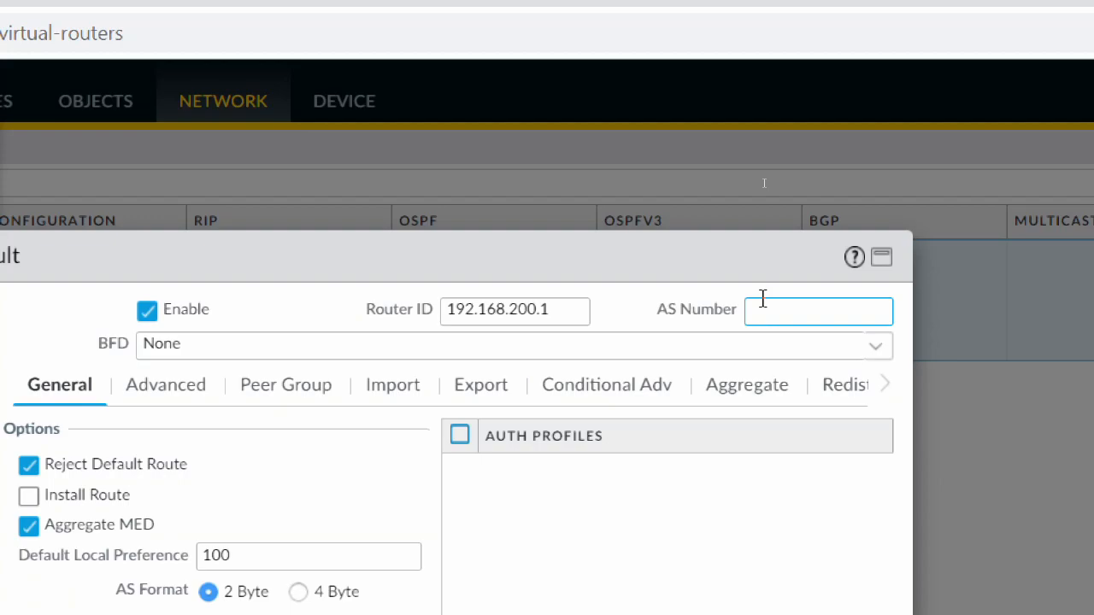
type("64512")
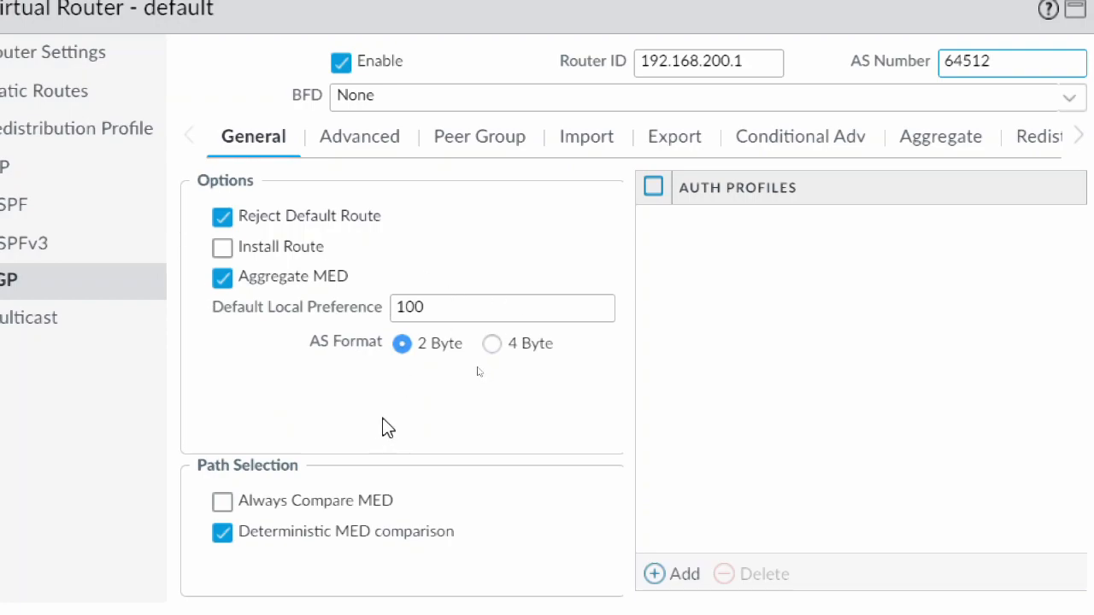
Step: Bring up a new BGP peer group form for the default virtual router and close Magnifier
left_click(477, 147)
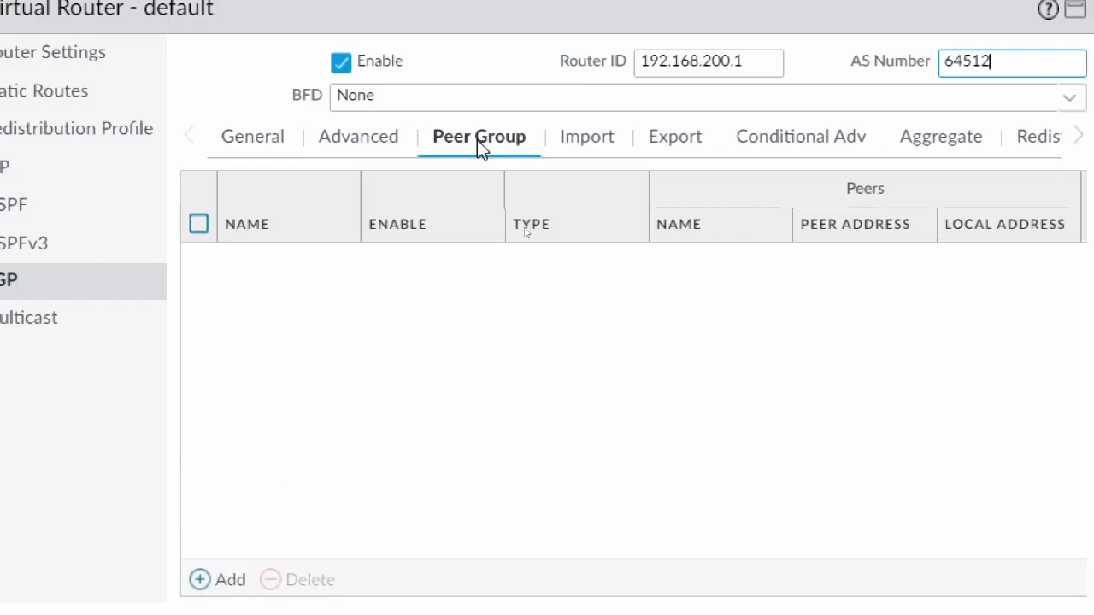
left_click(227, 588)
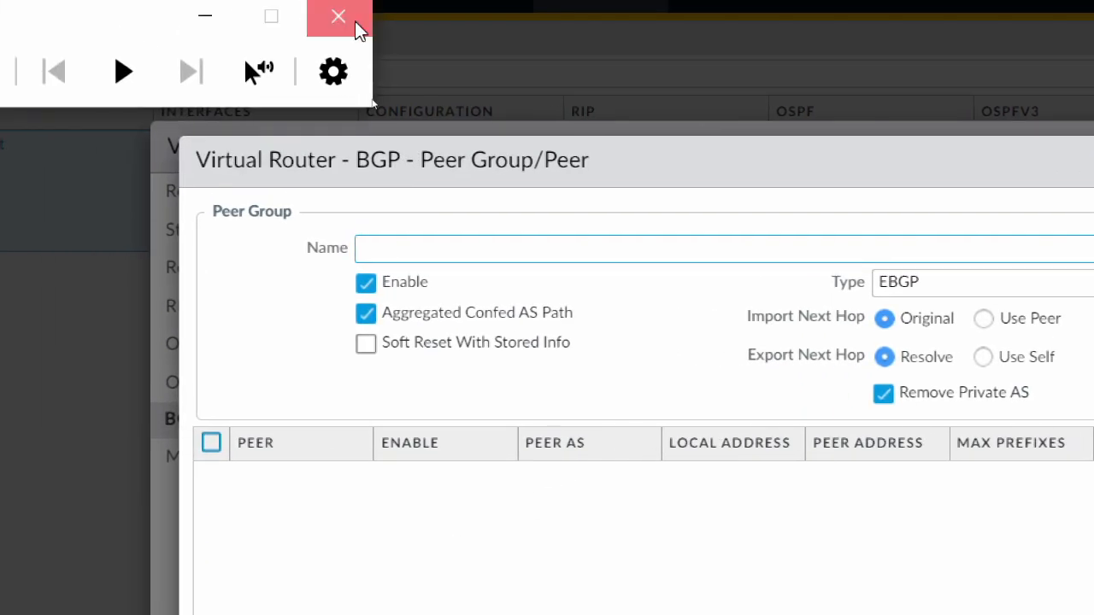
left_click(355, 20)
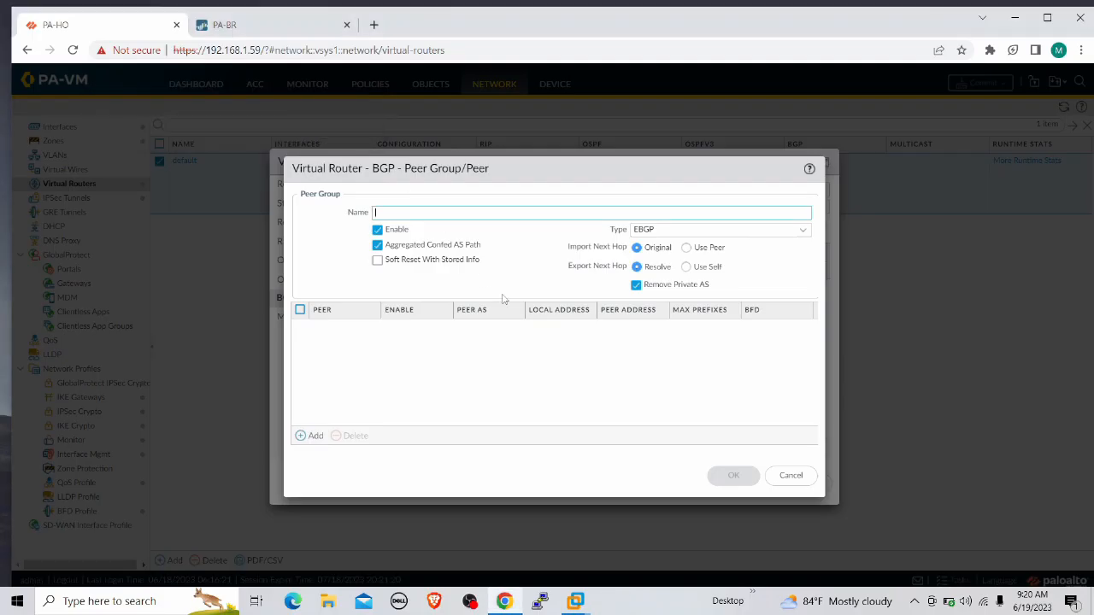
left_click(442, 211)
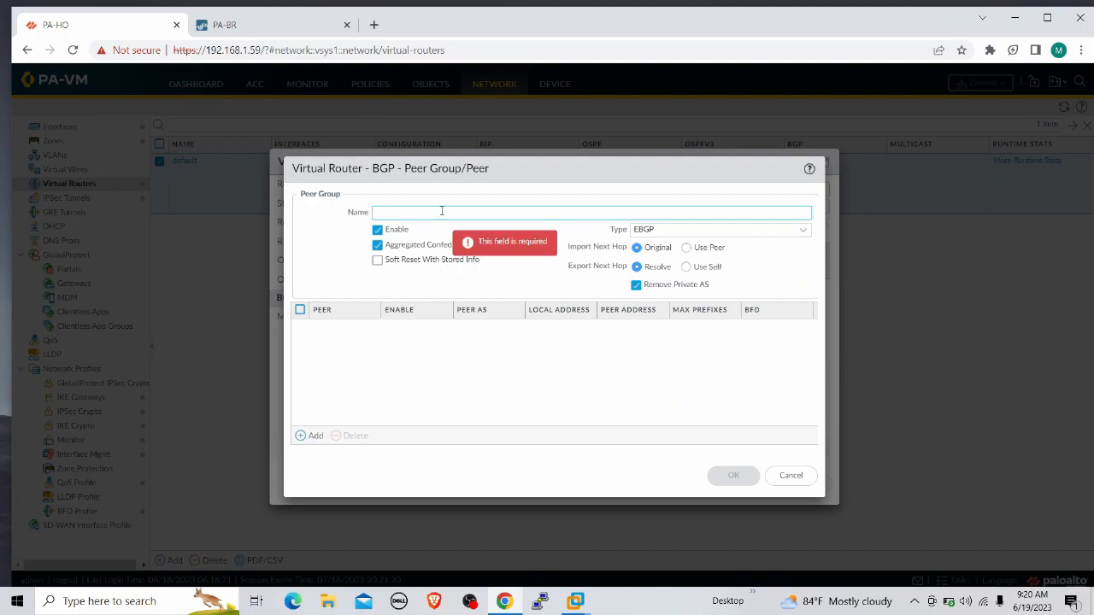
type("PEER-GROUP")
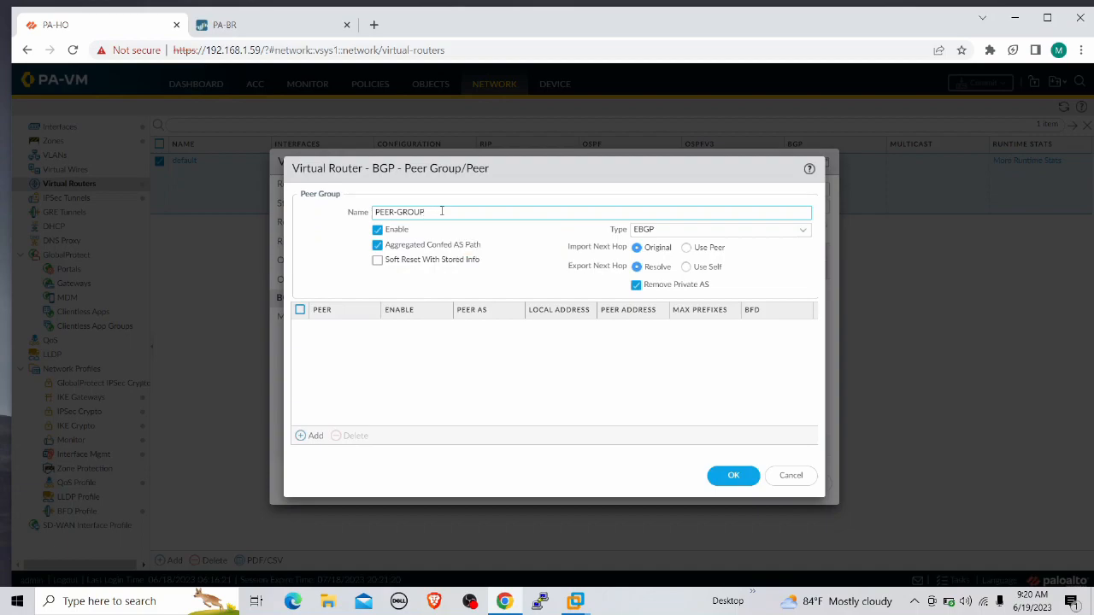
left_click(804, 231)
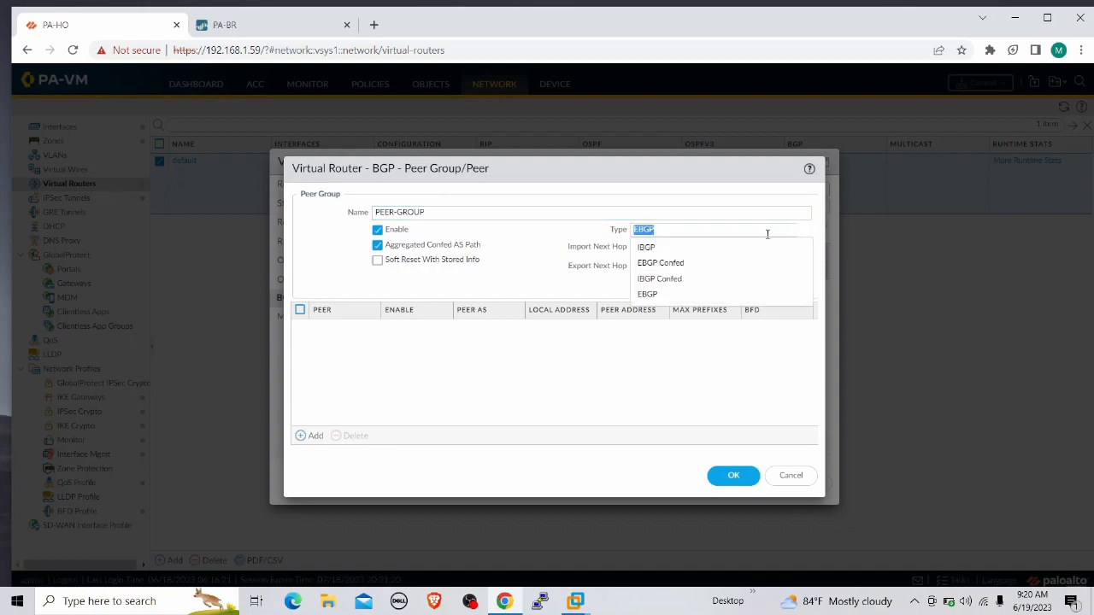
left_click(659, 247)
left_click(691, 283)
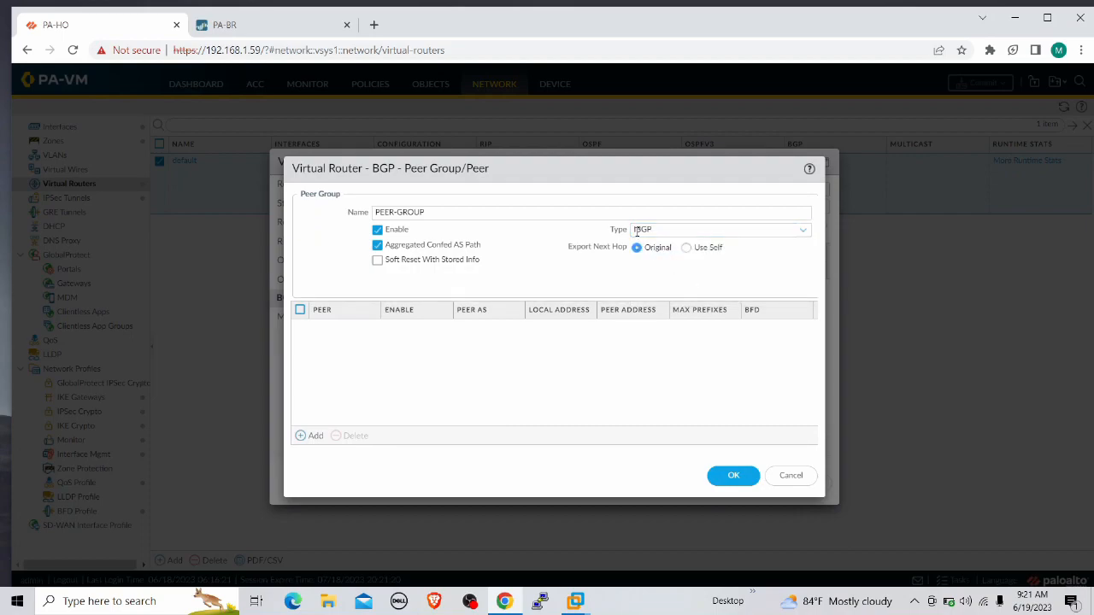
left_click(315, 437)
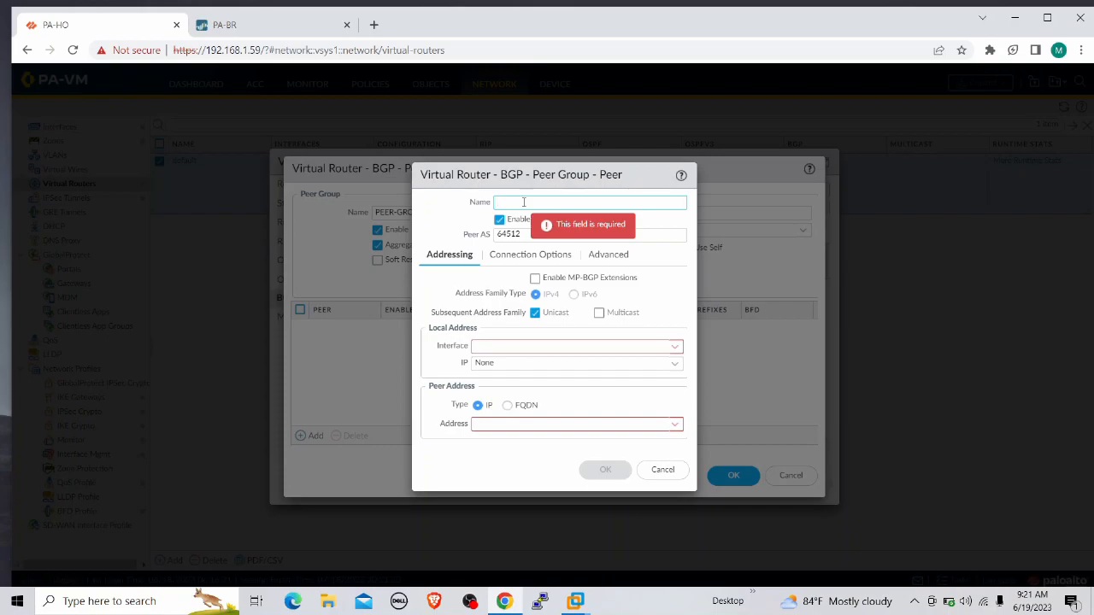
type("PA-BR")
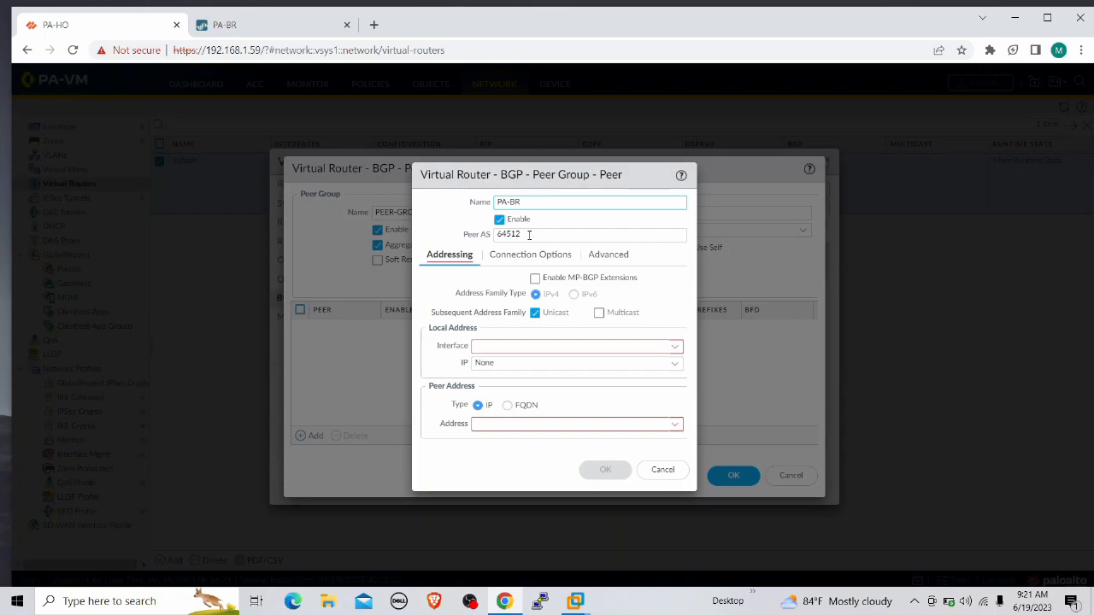
left_click(662, 469)
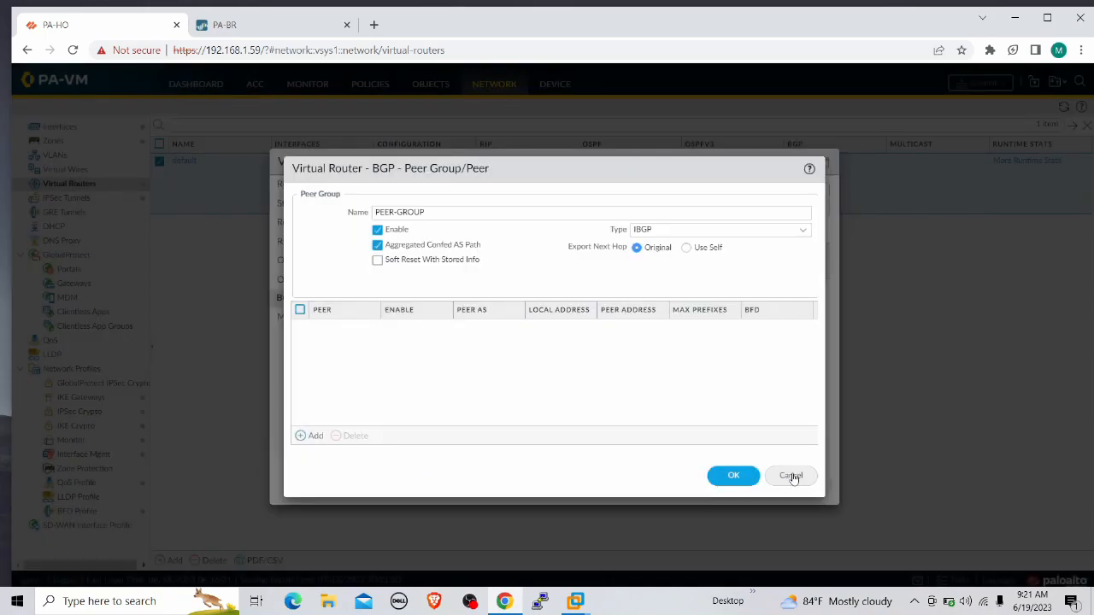
left_click(792, 477)
Step: Start a new BGP peer group named PEER-GROUP on the default virtual router
double_click(770, 190)
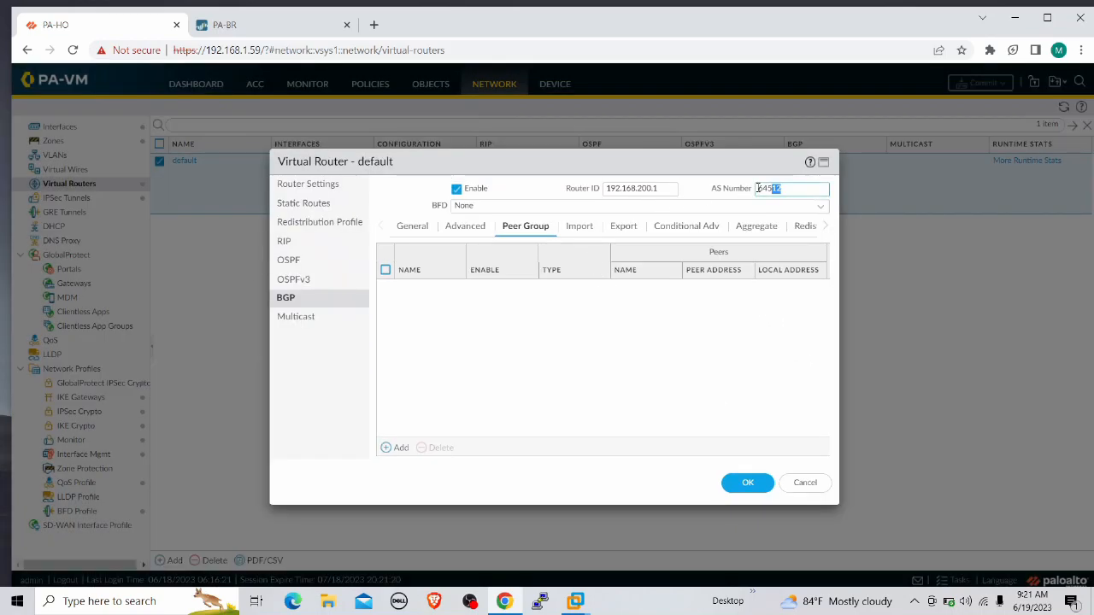
left_click(391, 450)
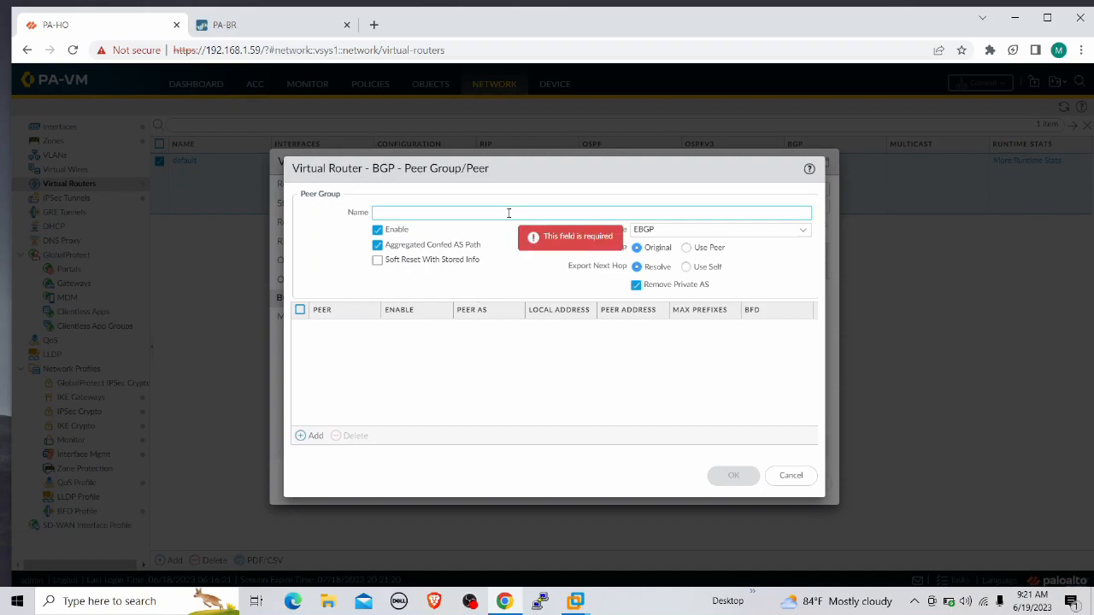
type("PEER")
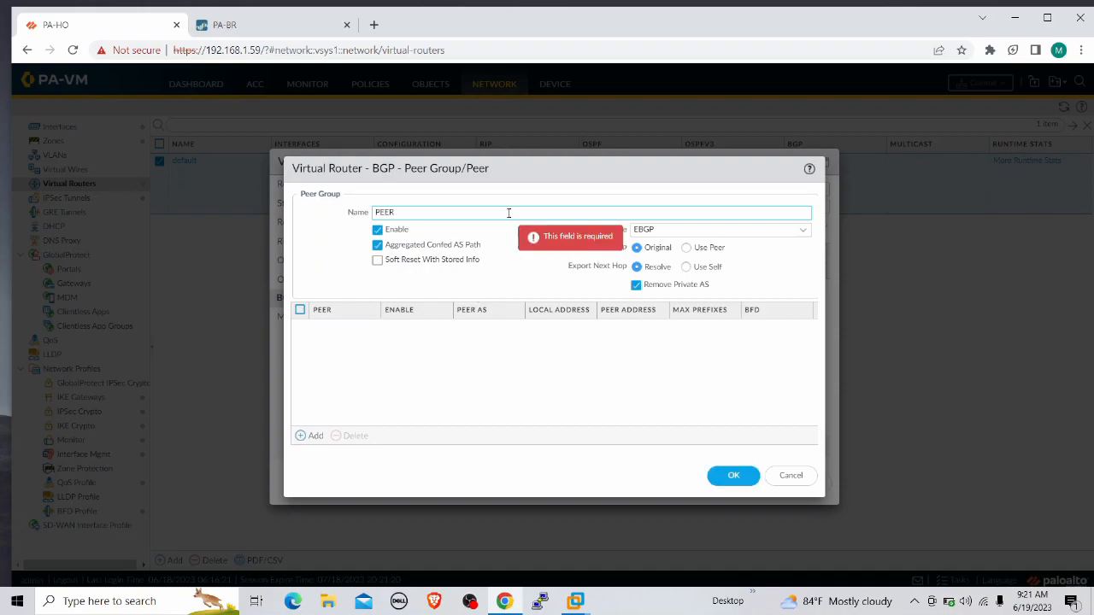
type("-GROUP")
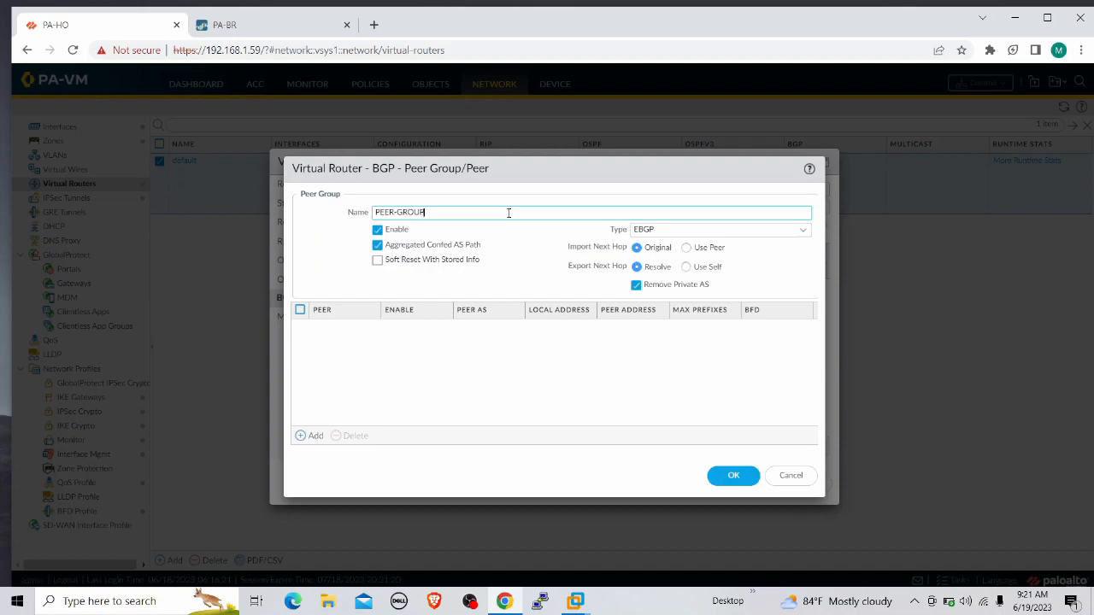
Step: Add a peer named PA-BR to the group with peer AS 64512 and local interface tunnel.1
left_click(306, 437)
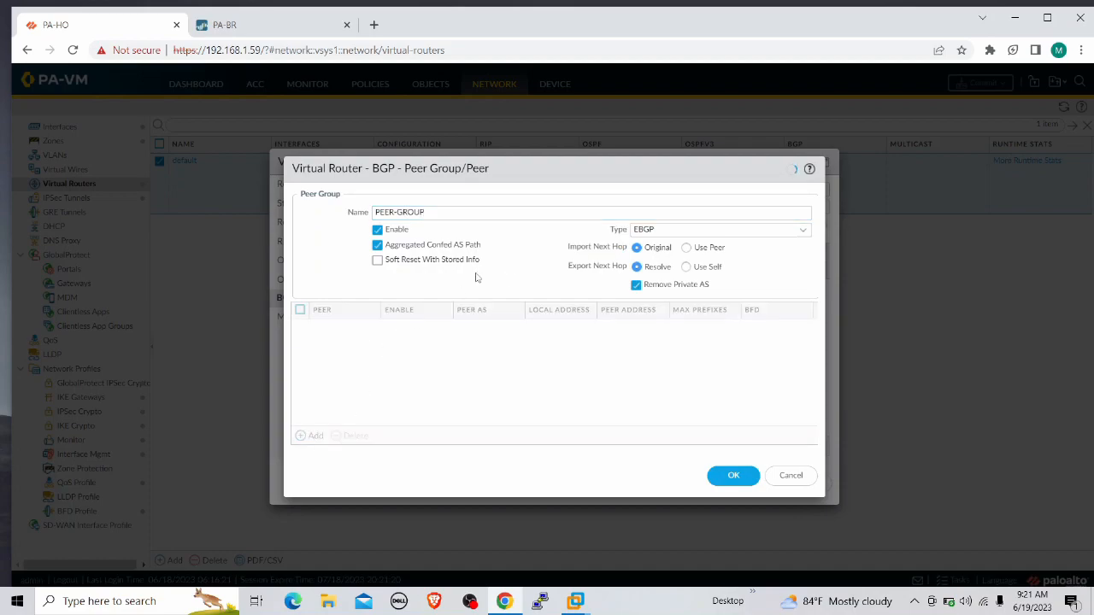
left_click(602, 198)
type("PA-BR")
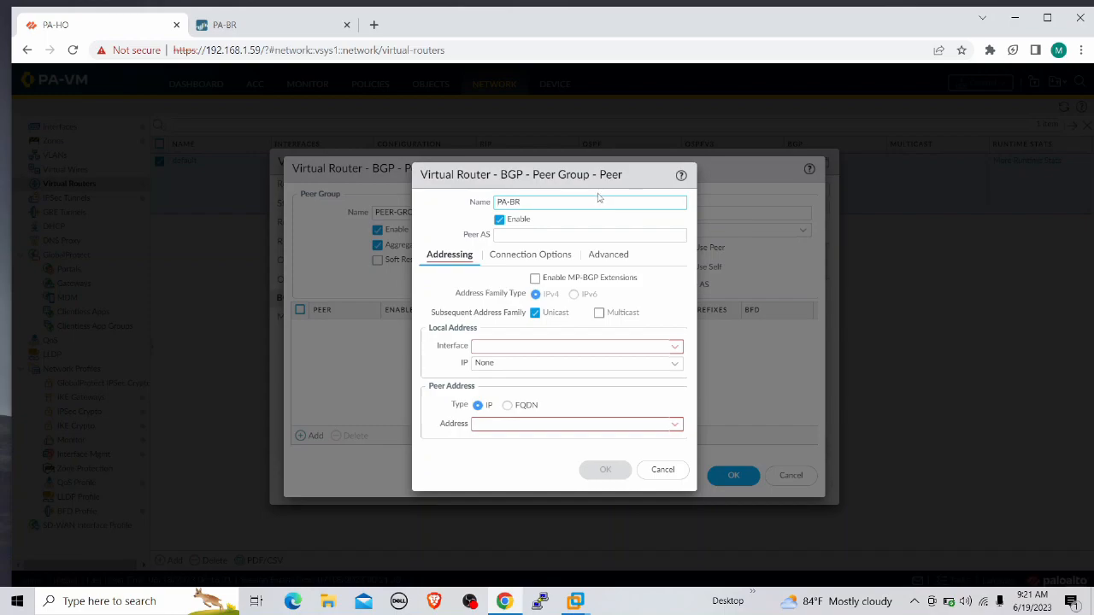
left_click(546, 235)
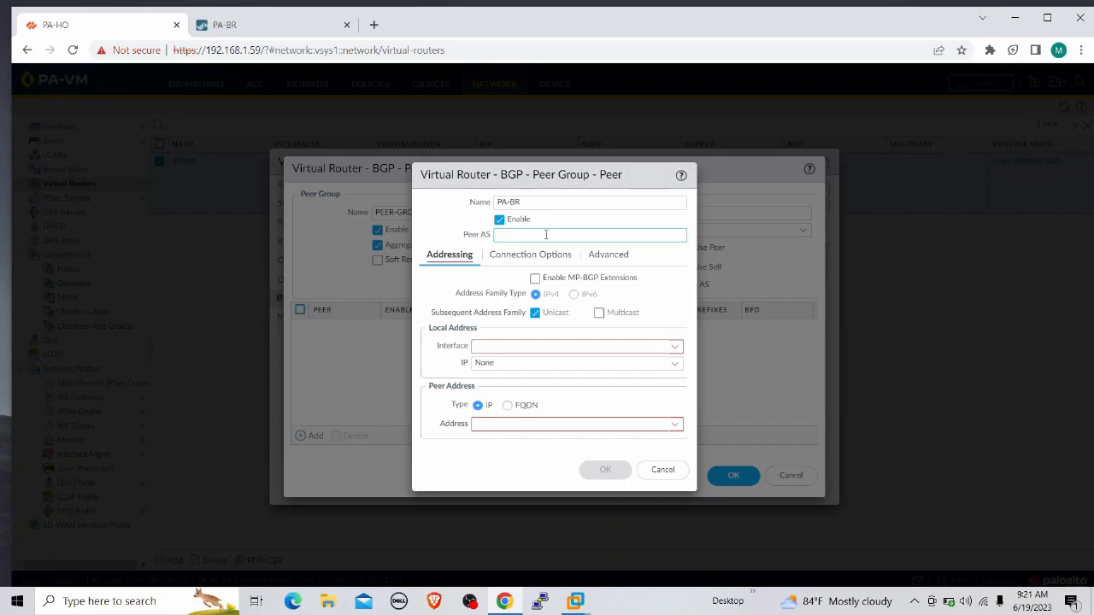
type("64512")
left_click(633, 347)
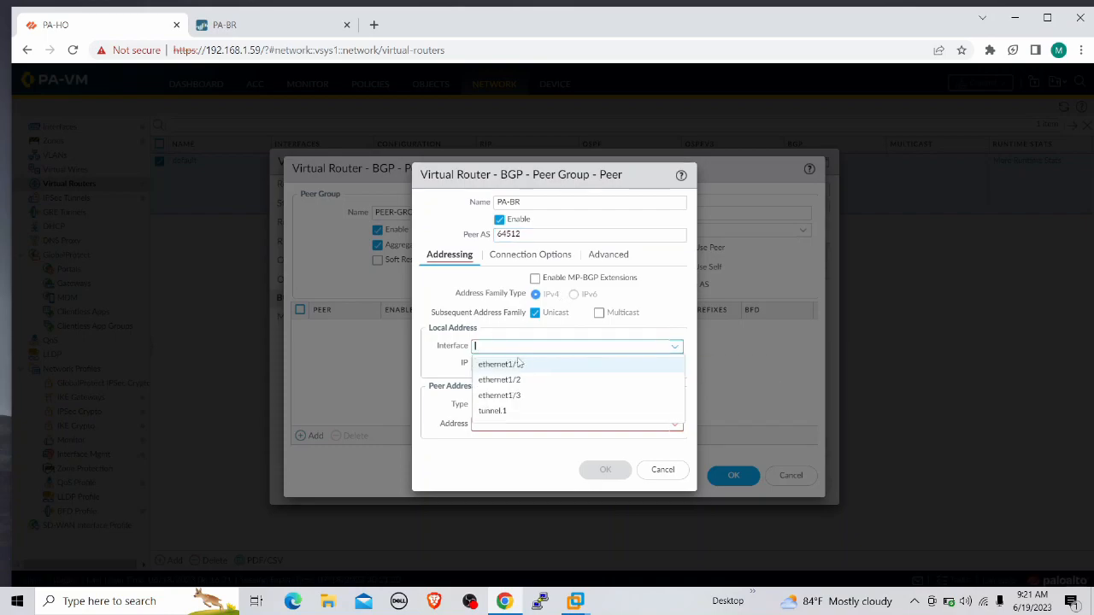
left_click(506, 412)
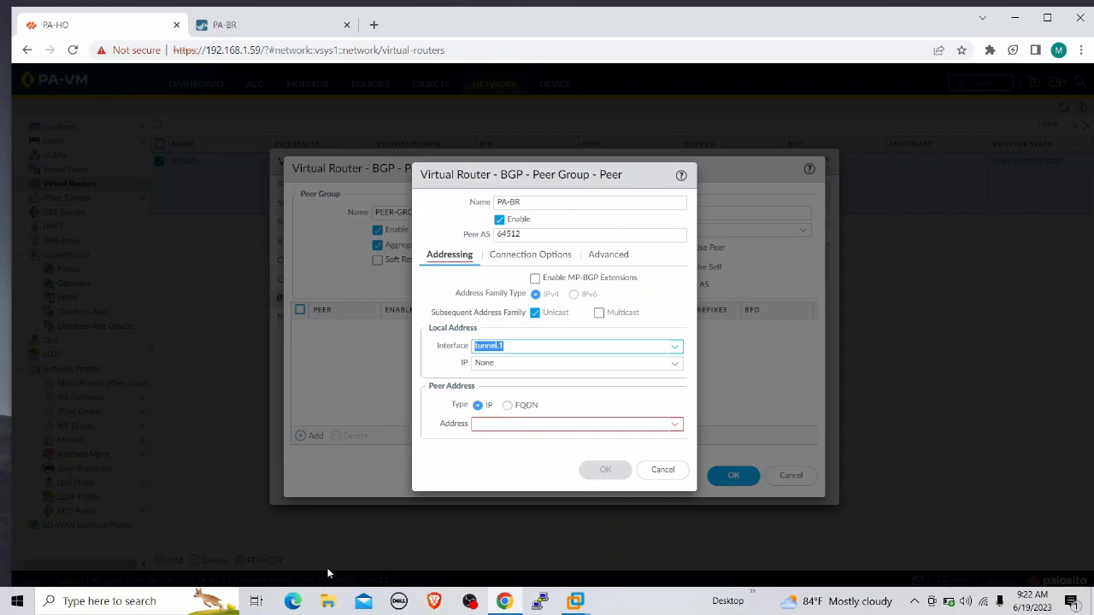
Step: Examine the head-office-to-branch network diagram on Desktop 1 and return to the PA-BR peer form
left_click(255, 601)
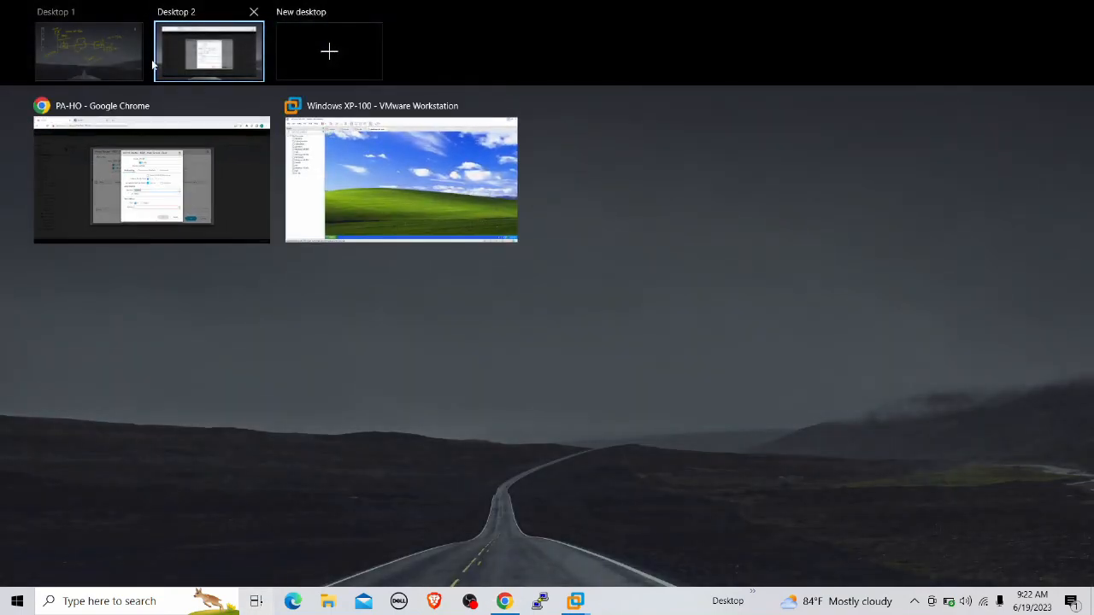
left_click(90, 52)
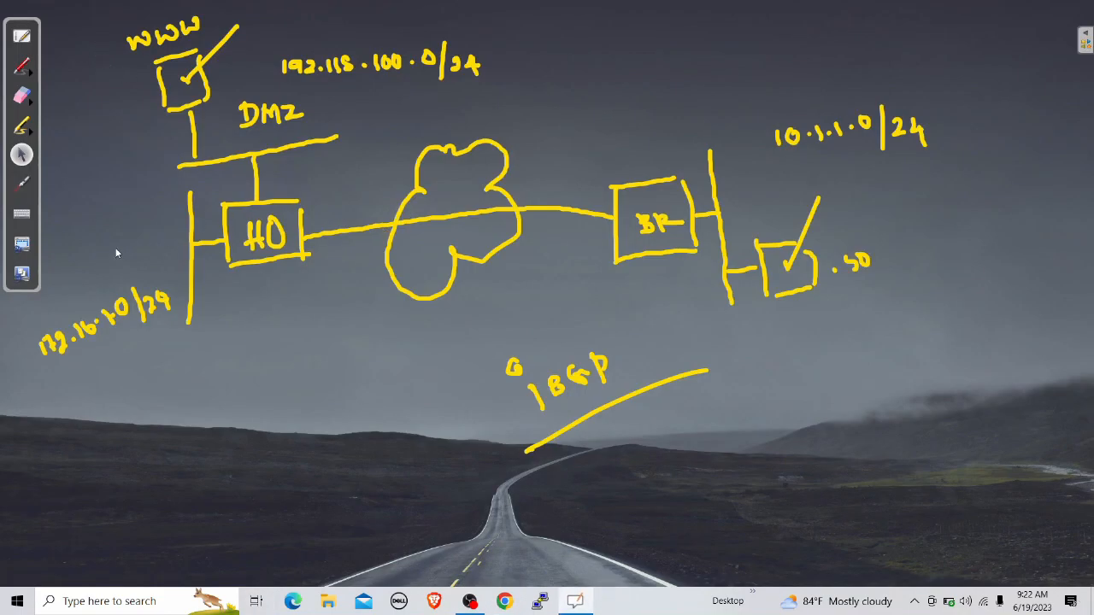
left_click(24, 188)
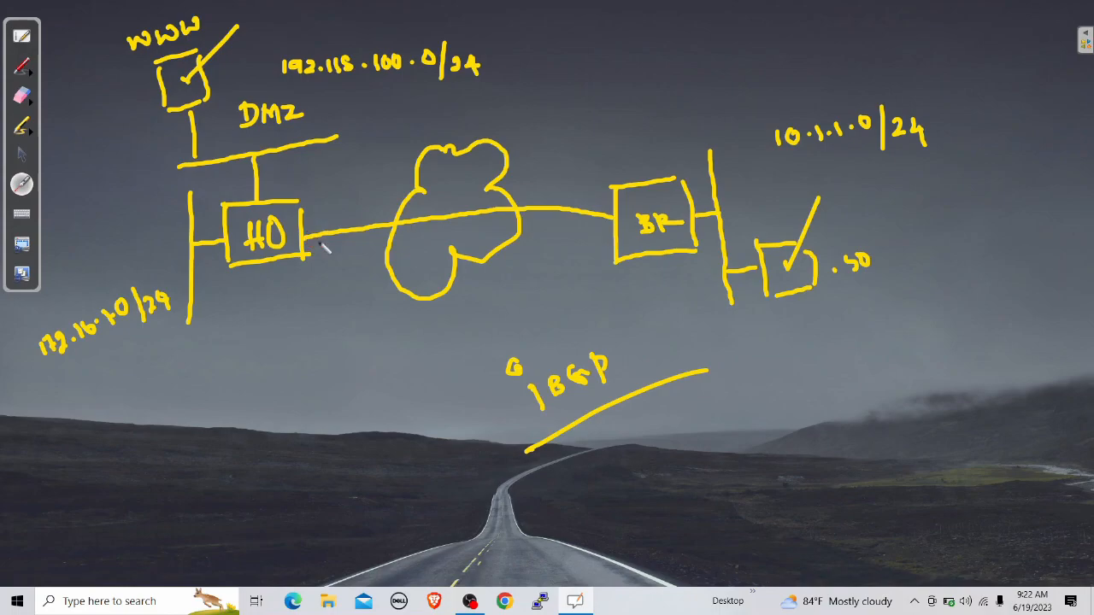
left_click(21, 156)
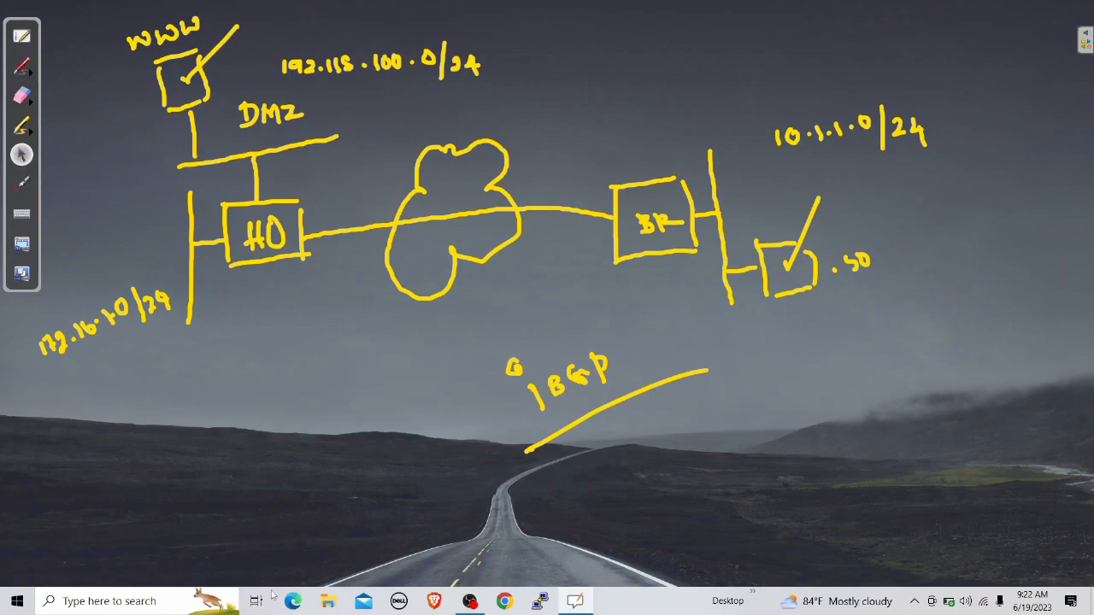
left_click(256, 601)
left_click(205, 64)
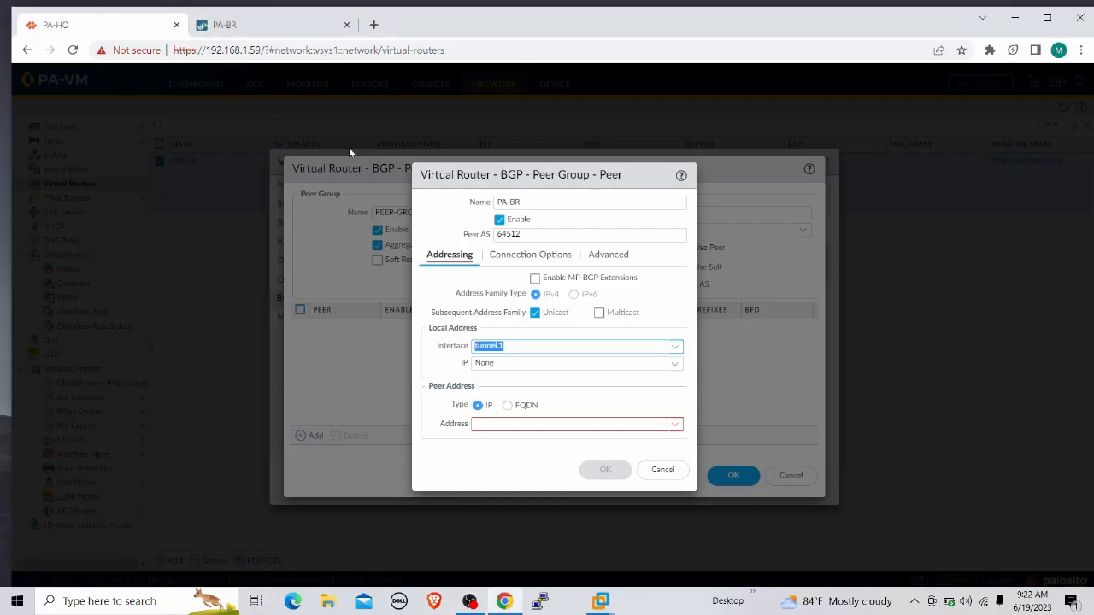
Step: Give the PA-BR peer local IP 192.168.200.1/30 on tunnel.1 and peer address 192.168.200.2, and try to save the group and virtual router
left_click(675, 347)
left_click(503, 417)
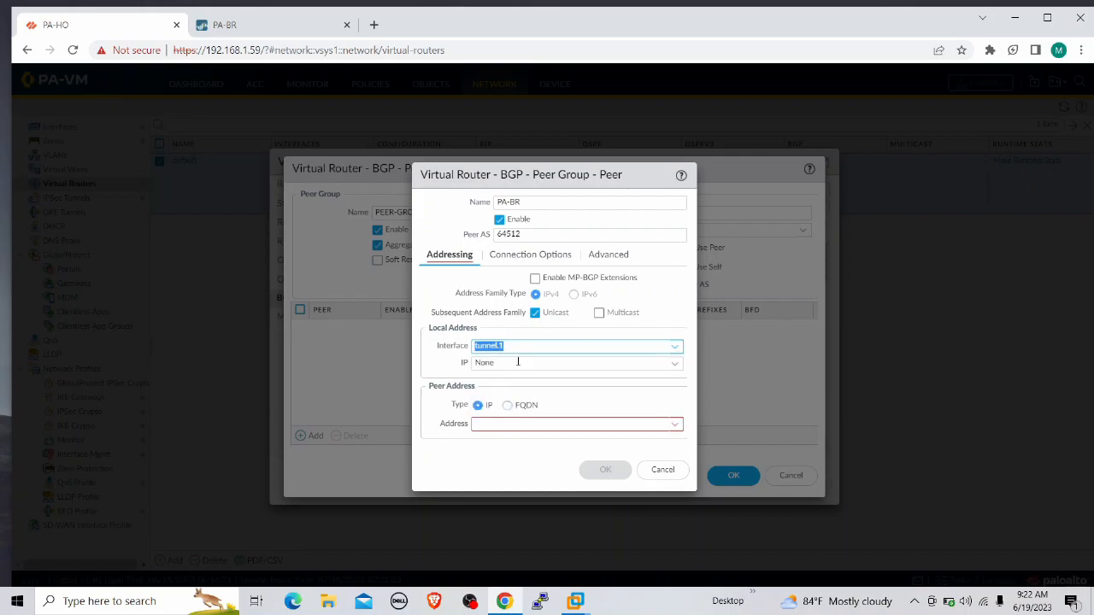
left_click(674, 364)
left_click(534, 404)
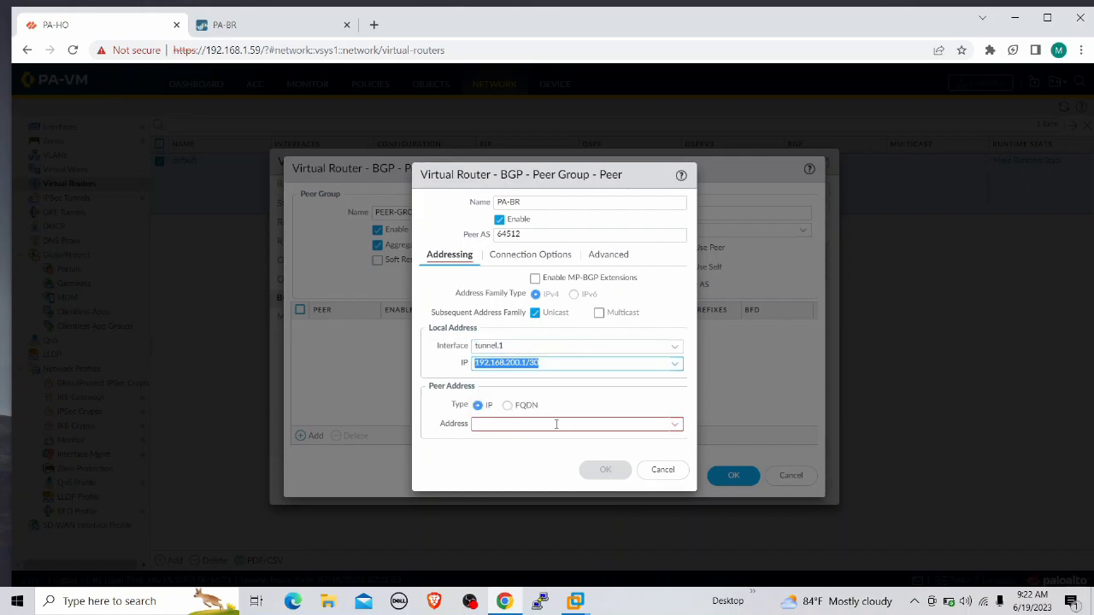
left_click(557, 424)
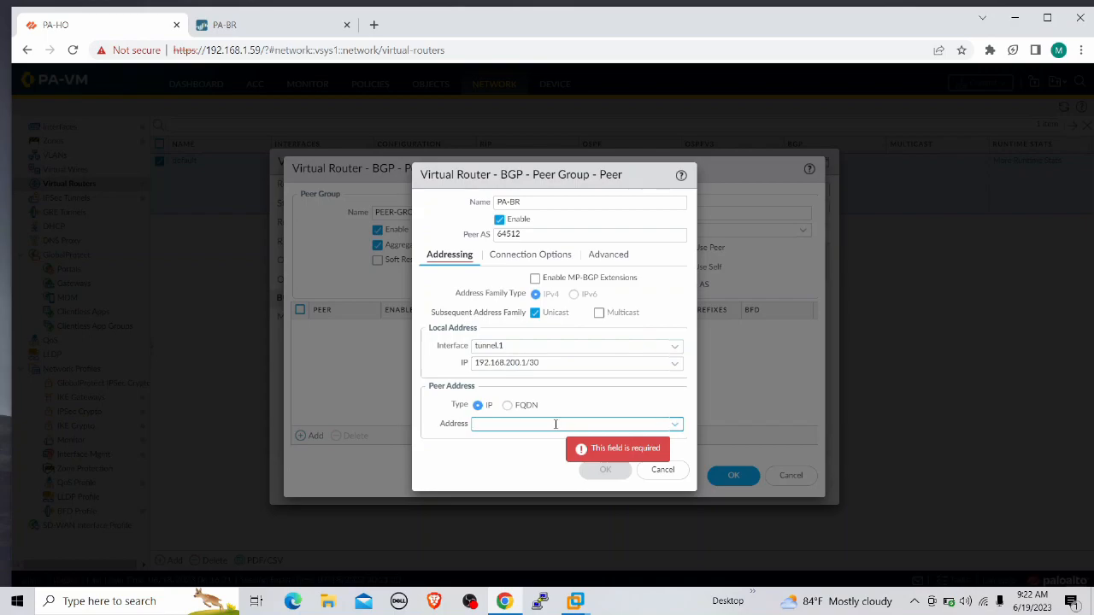
type("192.168.200.2")
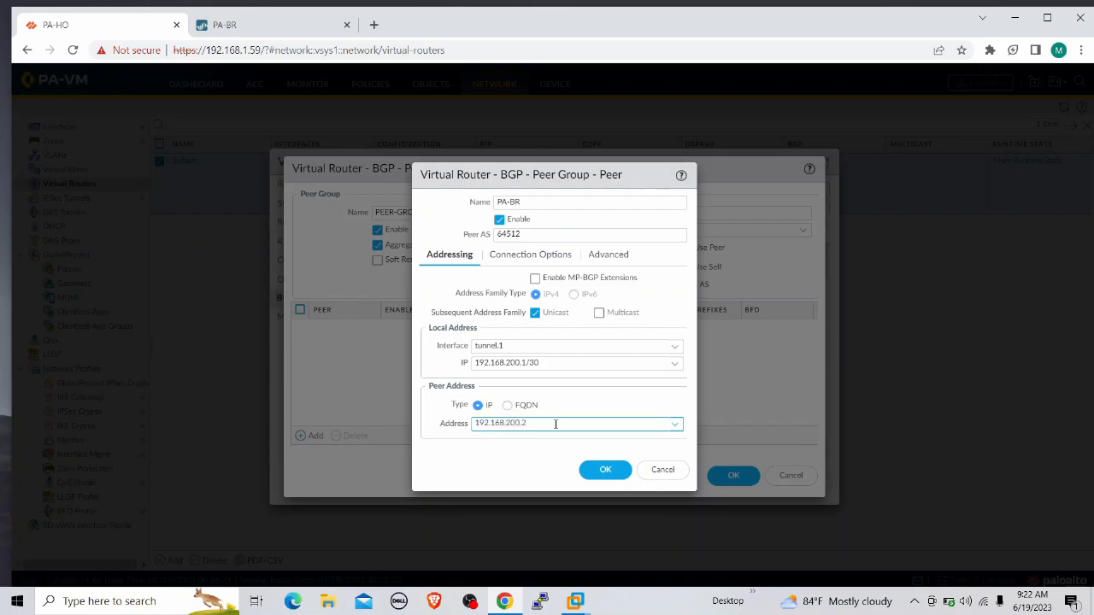
left_click(435, 217)
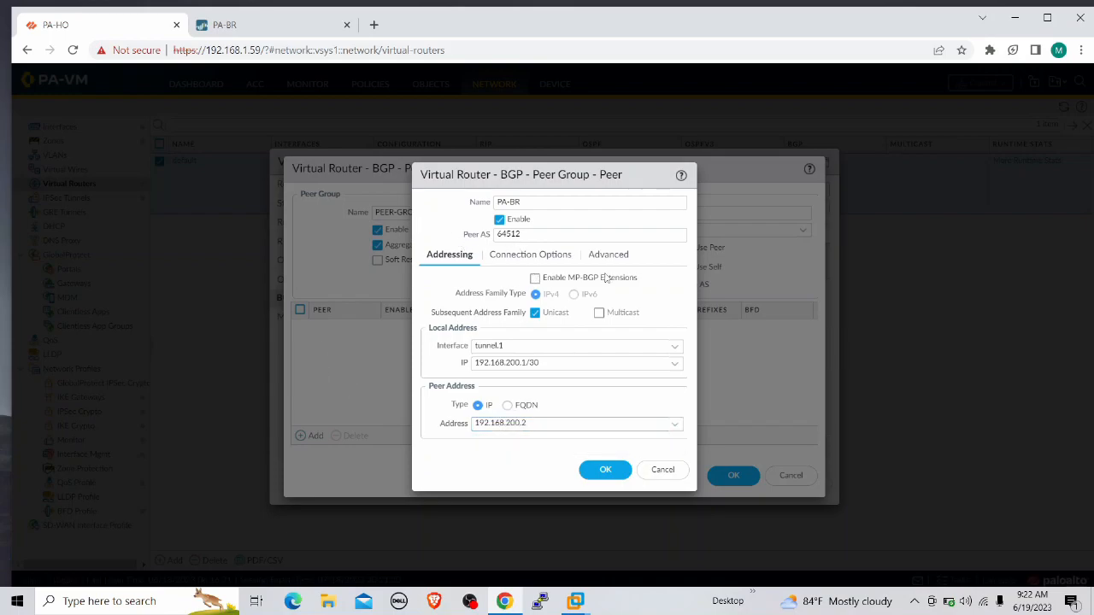
left_click(609, 475)
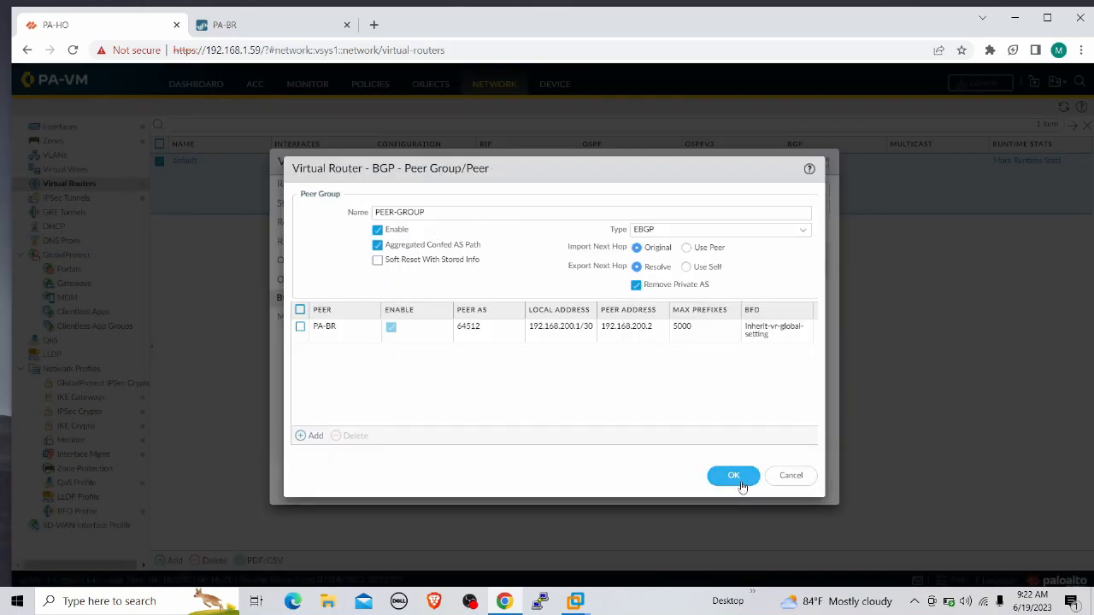
left_click(742, 486)
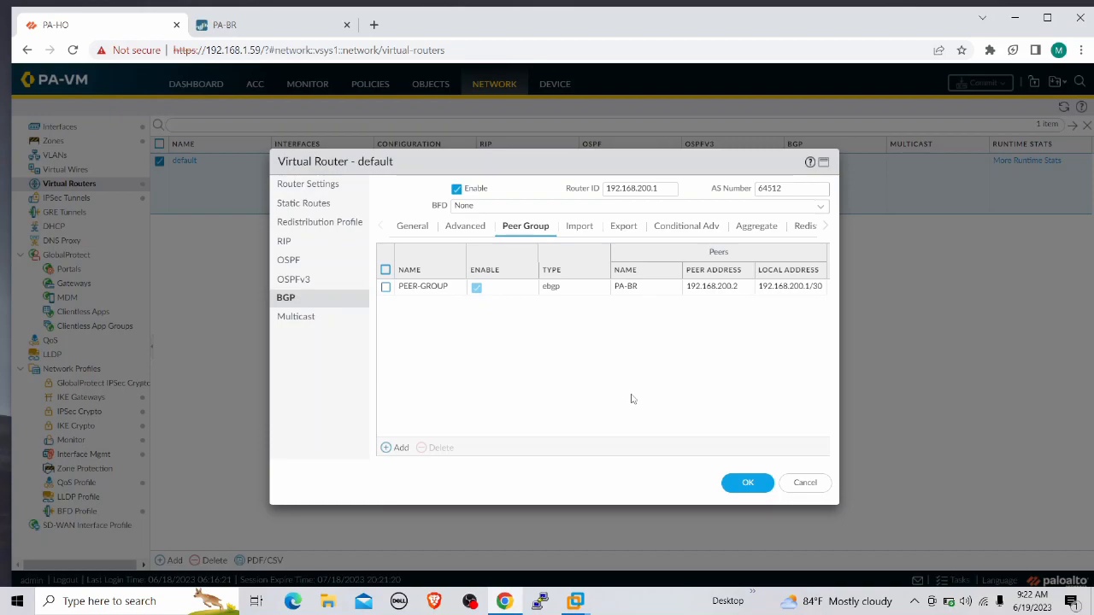
left_click(748, 485)
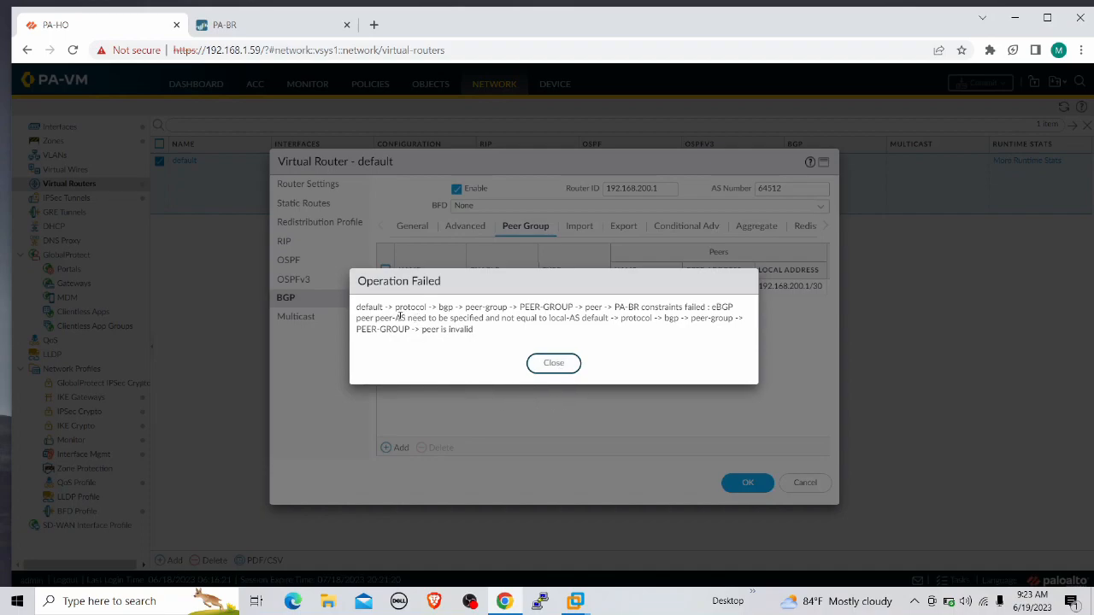
Step: Change the type of PEER-GROUP to IBGP and save the default virtual router's settings
left_click(562, 364)
left_click(418, 289)
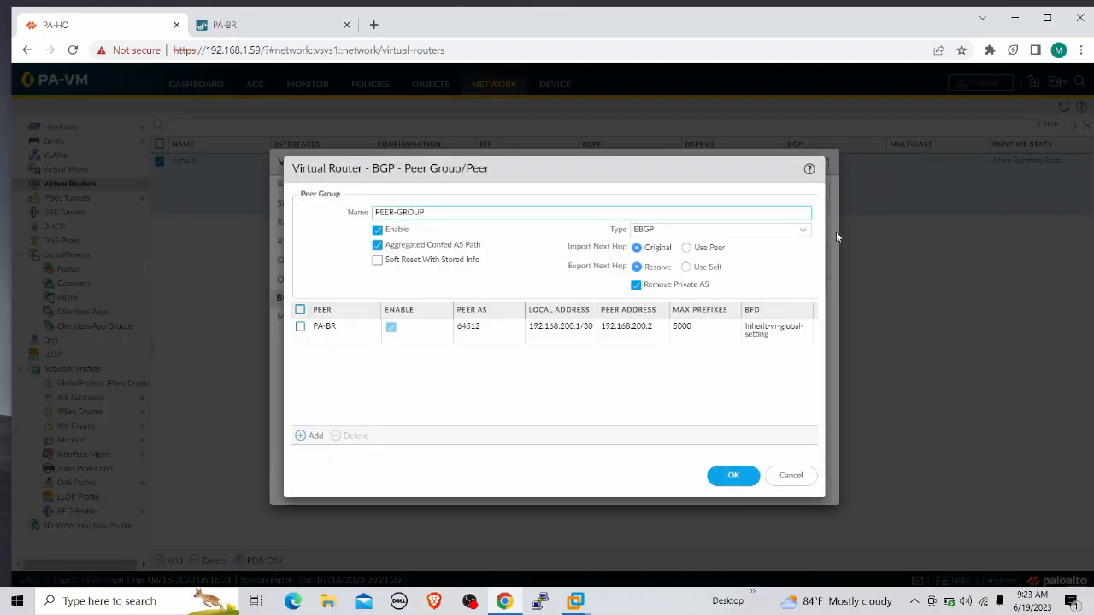
left_click(801, 230)
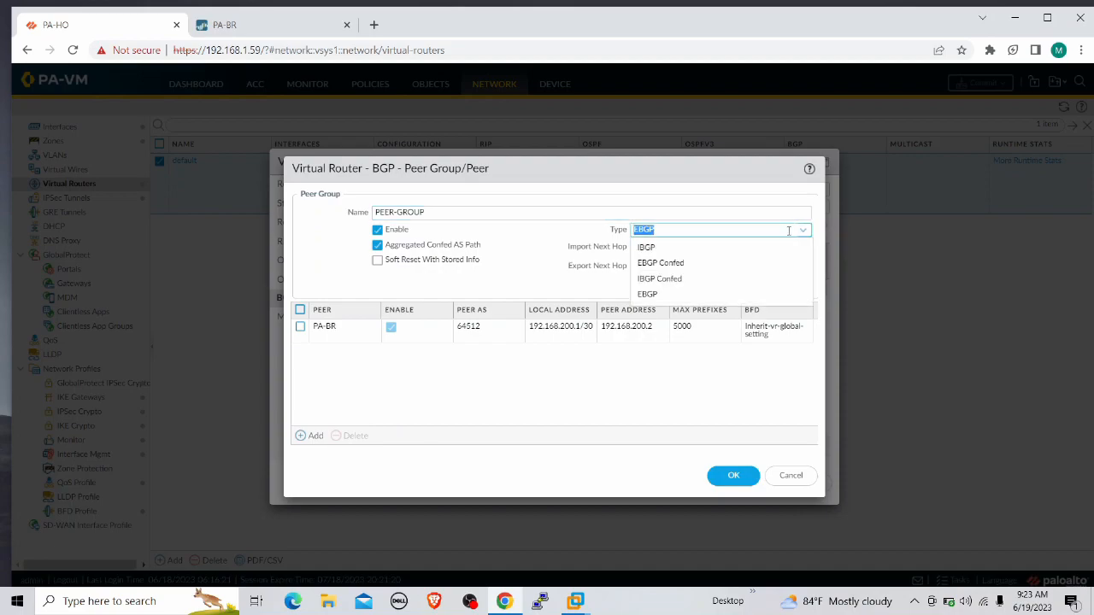
left_click(659, 248)
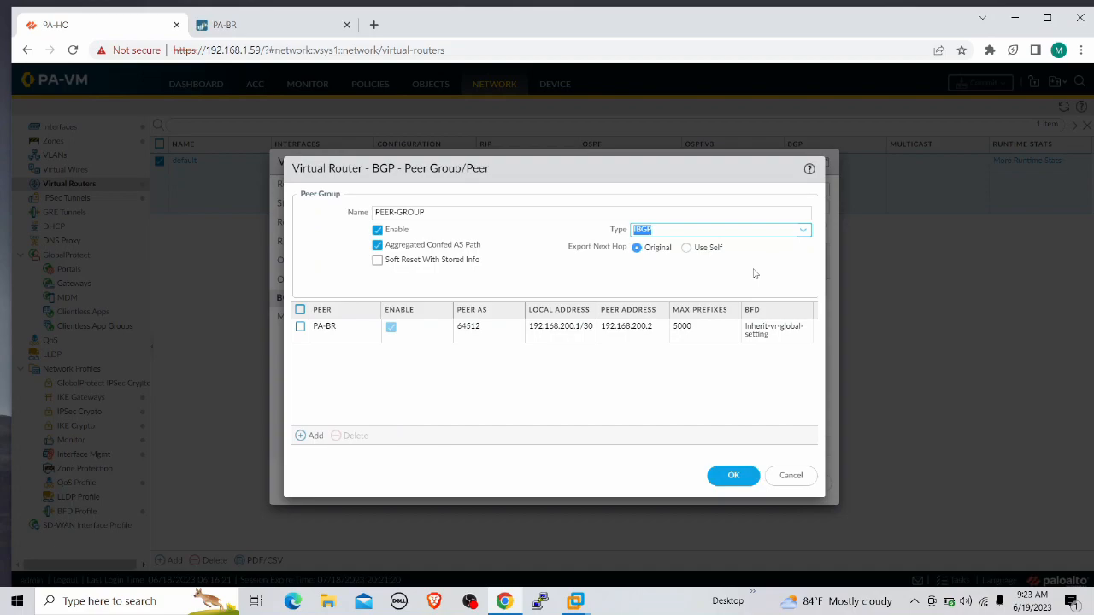
left_click(730, 480)
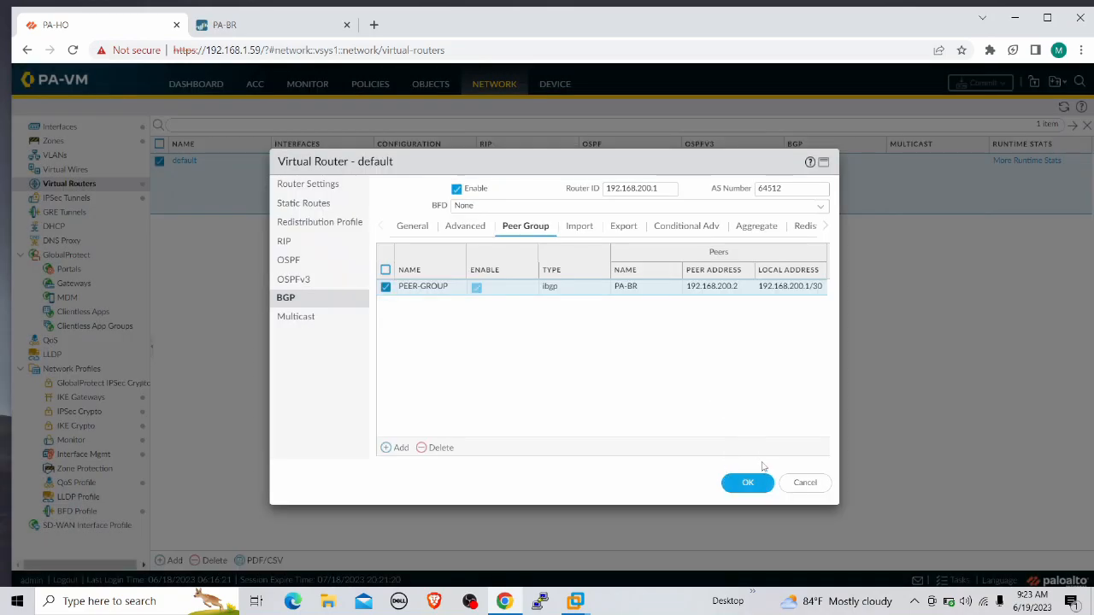
left_click(748, 484)
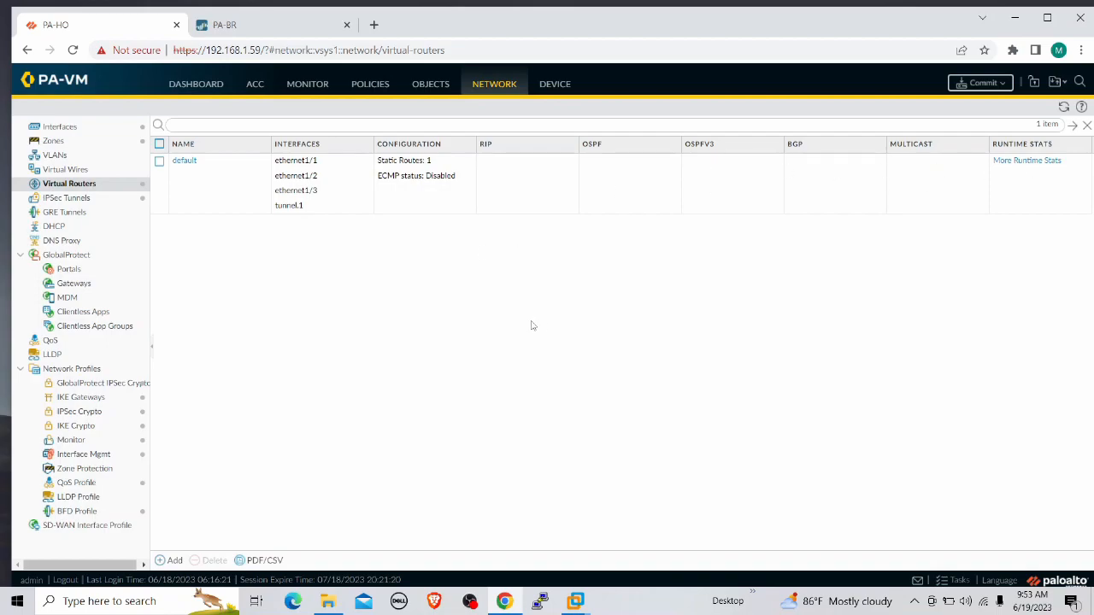
Step: Check the BGP peer status in the default virtual router's runtime statistics and close them
left_click(1021, 162)
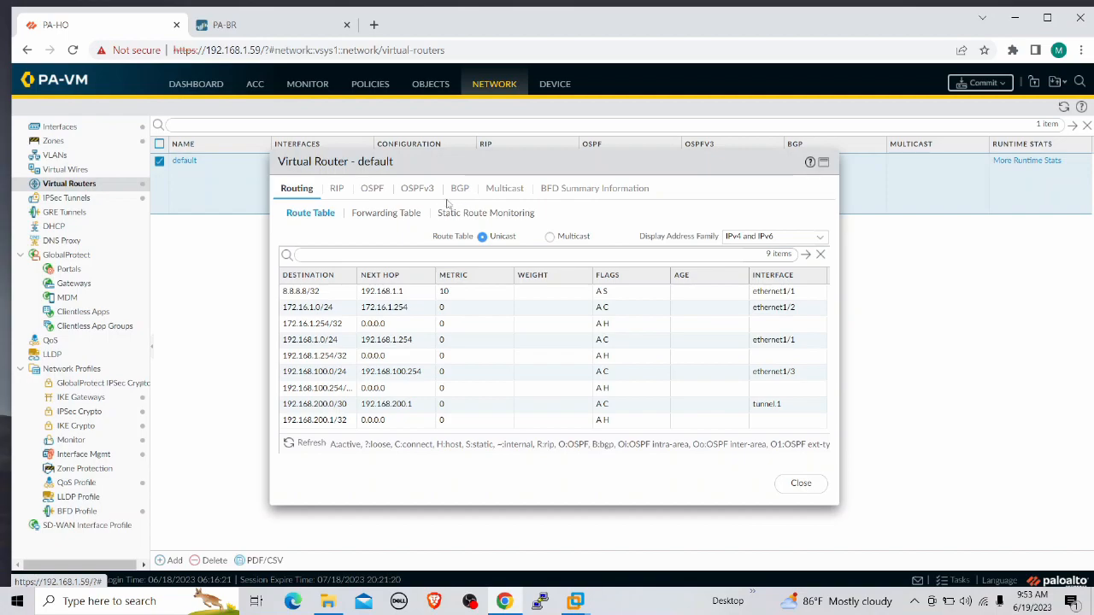
left_click(458, 190)
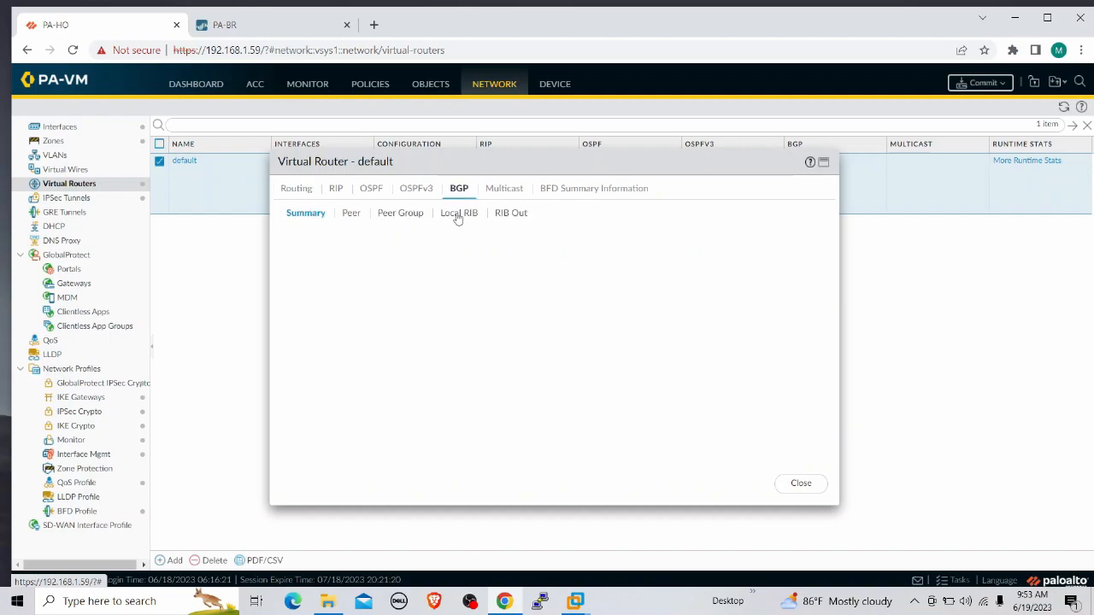
left_click(352, 217)
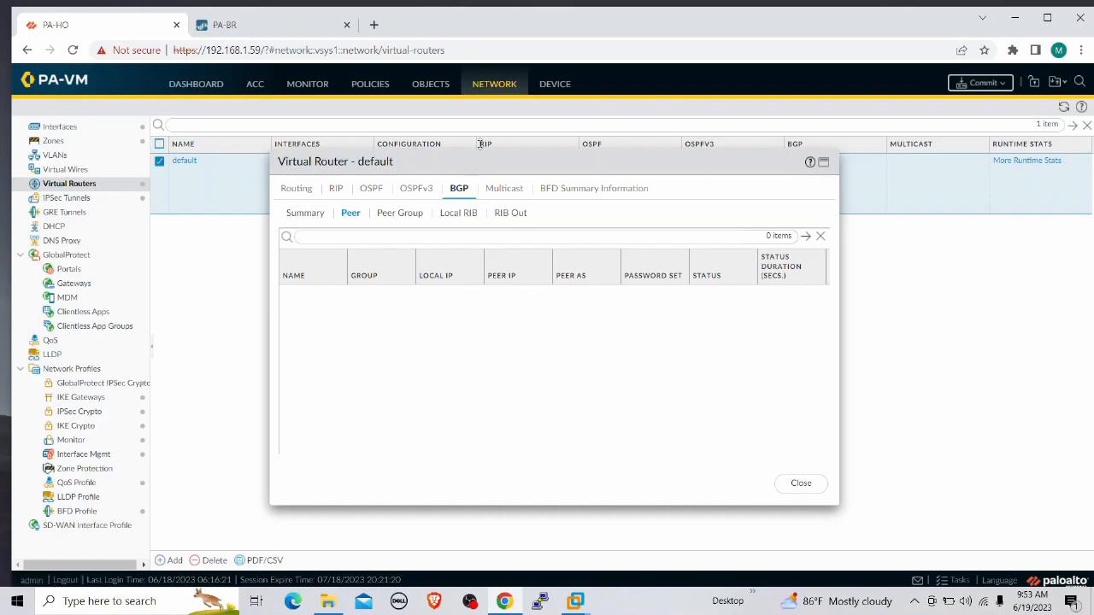
left_click_drag(446, 175, 462, 232)
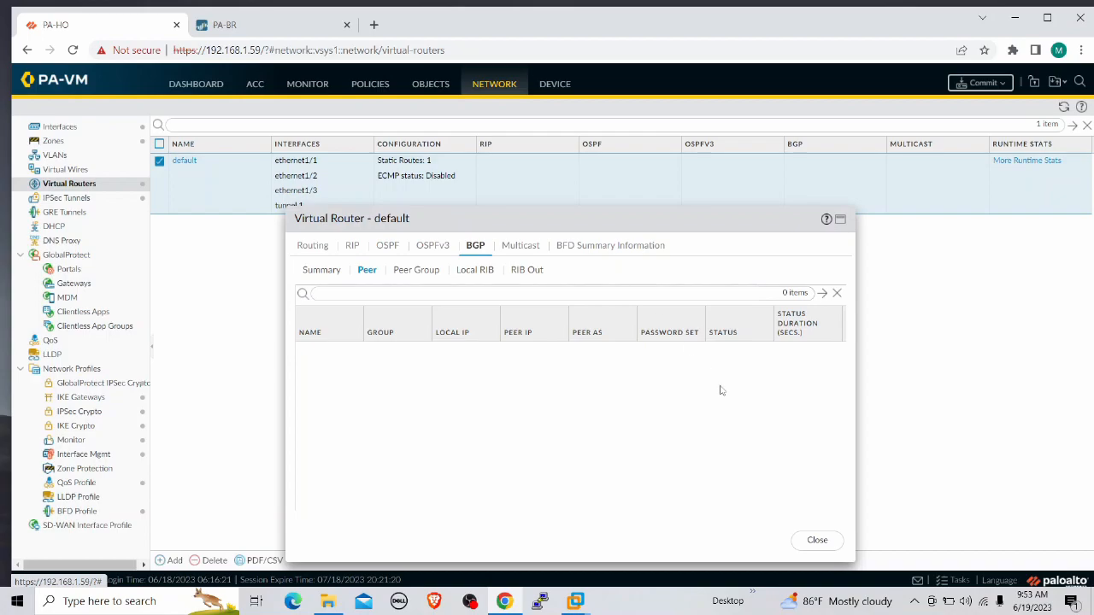
left_click(816, 541)
Step: Commit the pending configuration changes on PA-HO
left_click(981, 84)
left_click(678, 482)
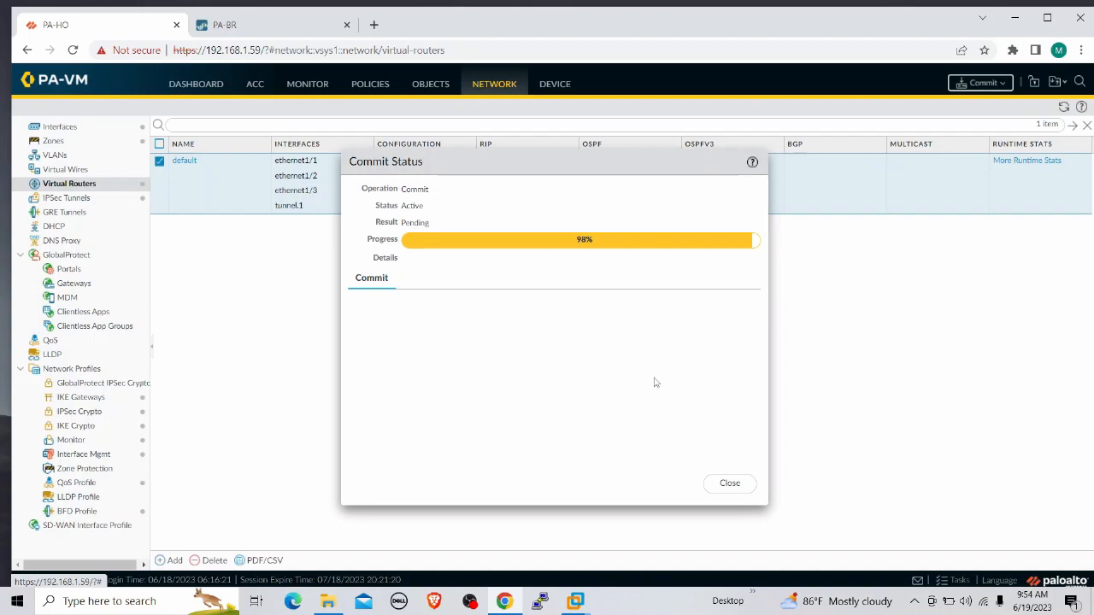
Step: Search Google in a new browser tab for "as number private range"
left_click(374, 27)
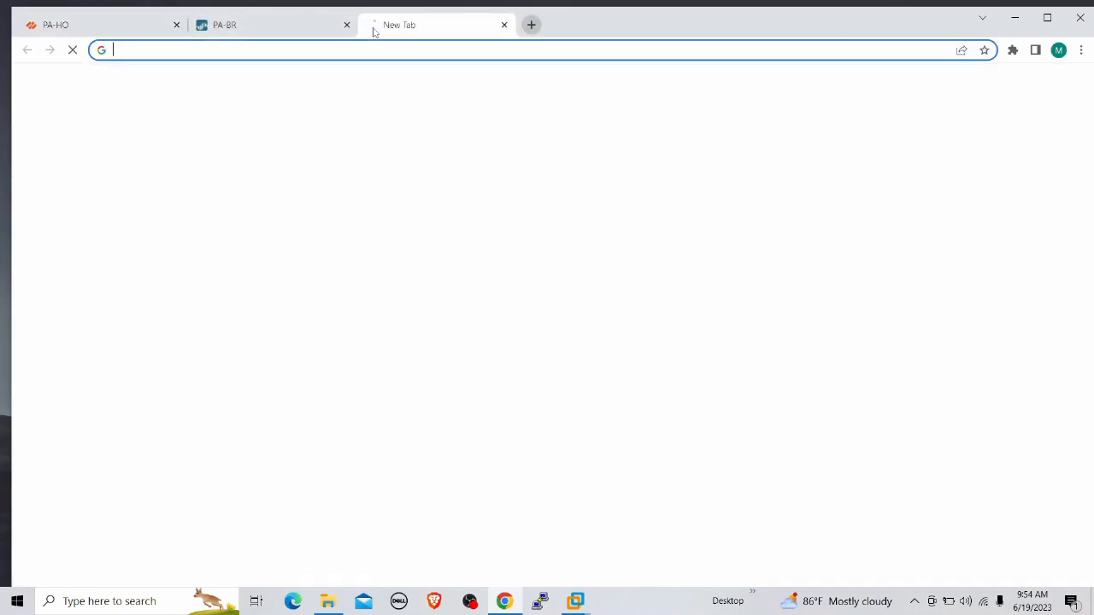
type("as ")
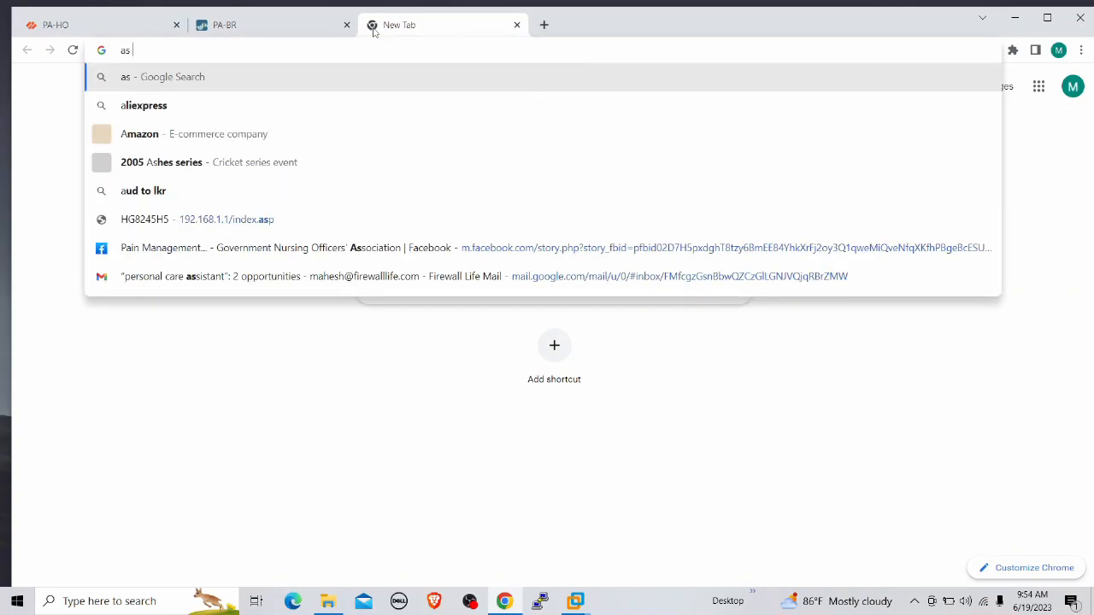
type("number private and")
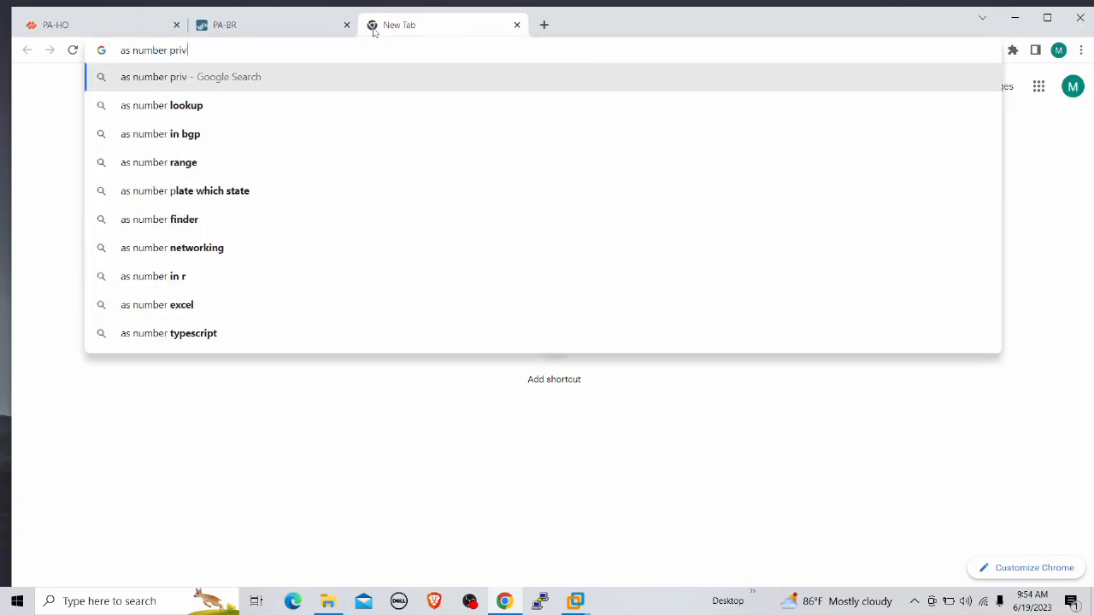
key("BackSpace")
key("BackSpace")
key("BackSpace")
key("BackSpace")
type("range")
key("Return")
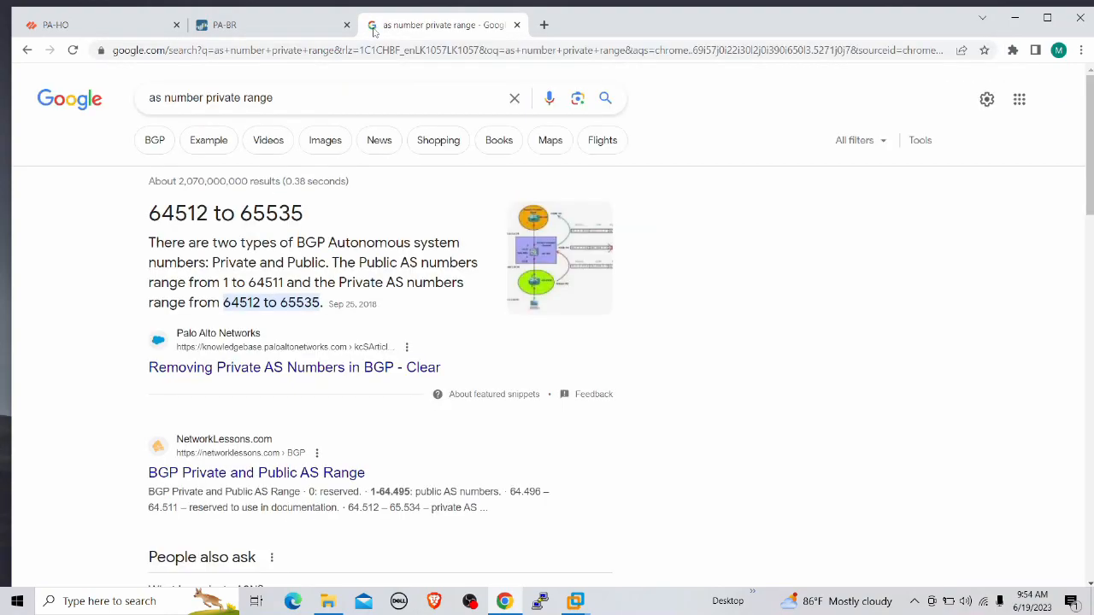
Step: Highlight the private AS number range and its first number in the search results, and close the search page
left_click_drag(148, 211, 336, 214)
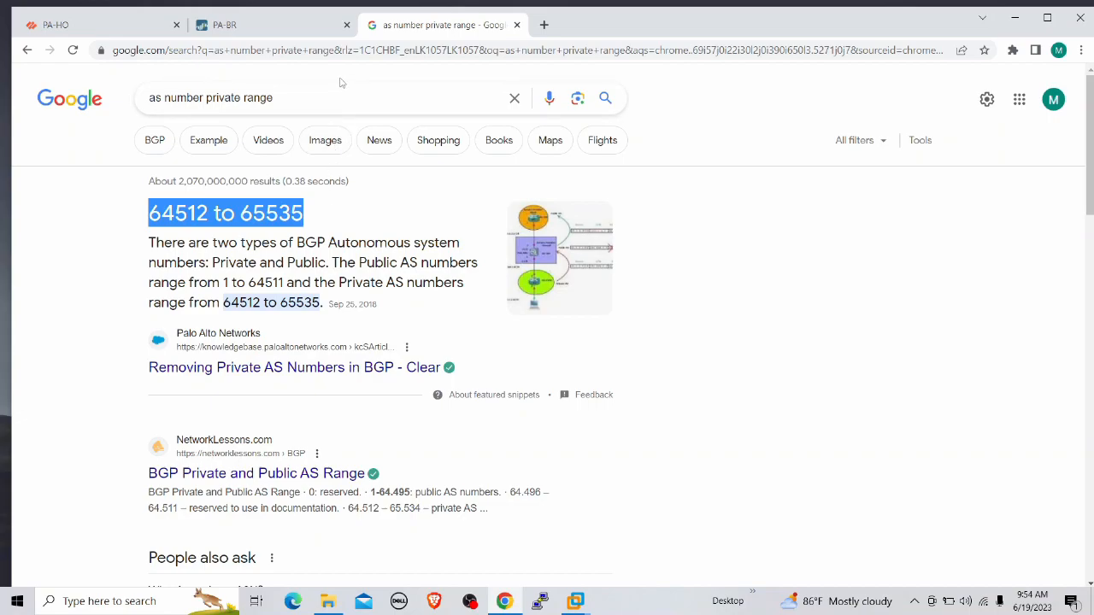
left_click_drag(209, 214, 142, 222)
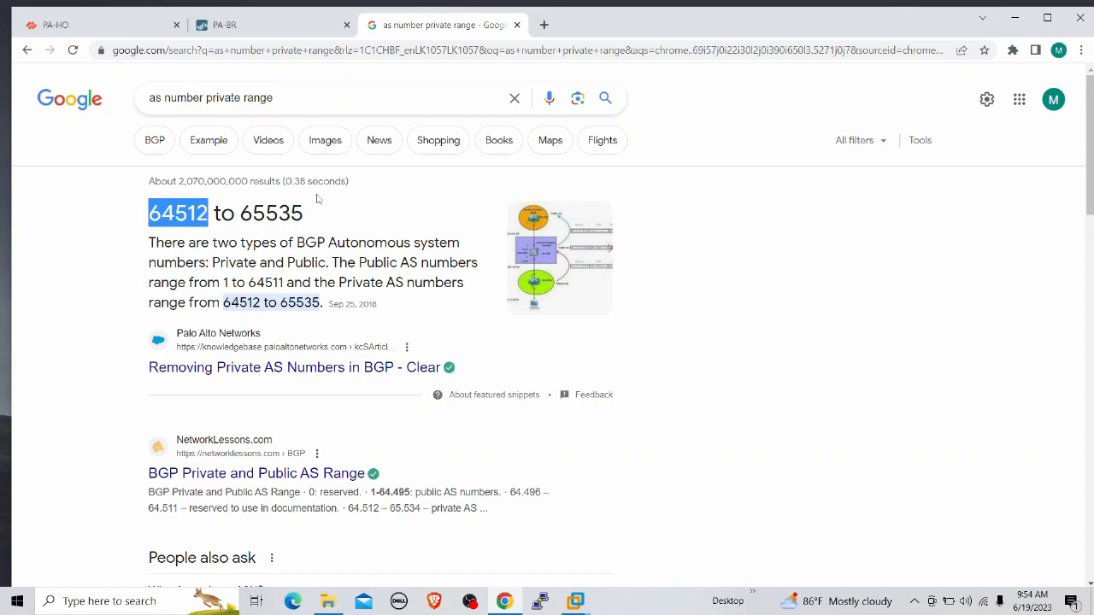
left_click(334, 53)
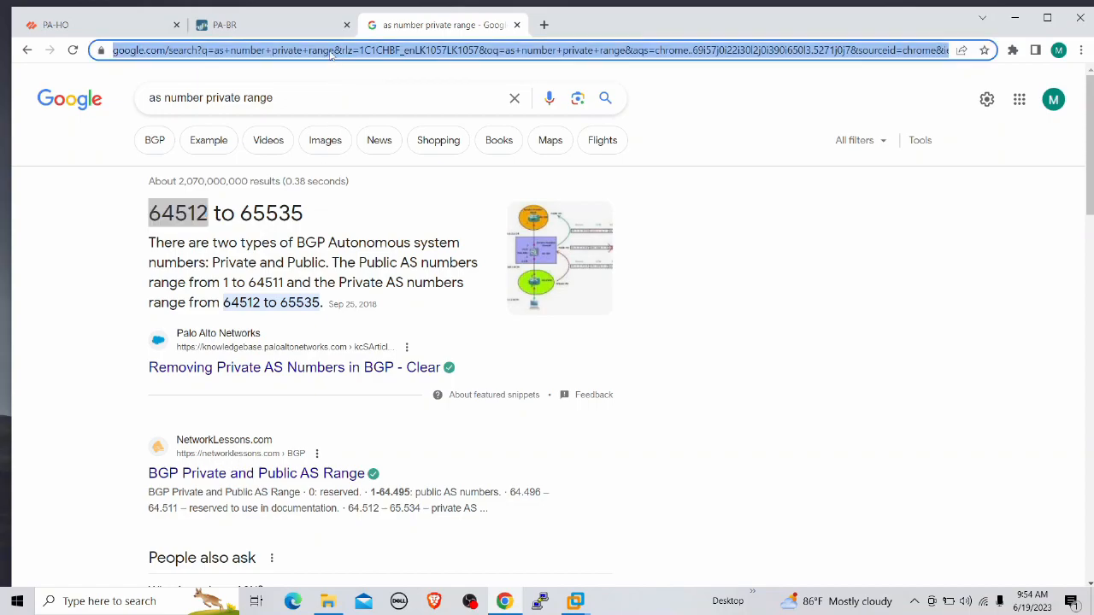
type("as")
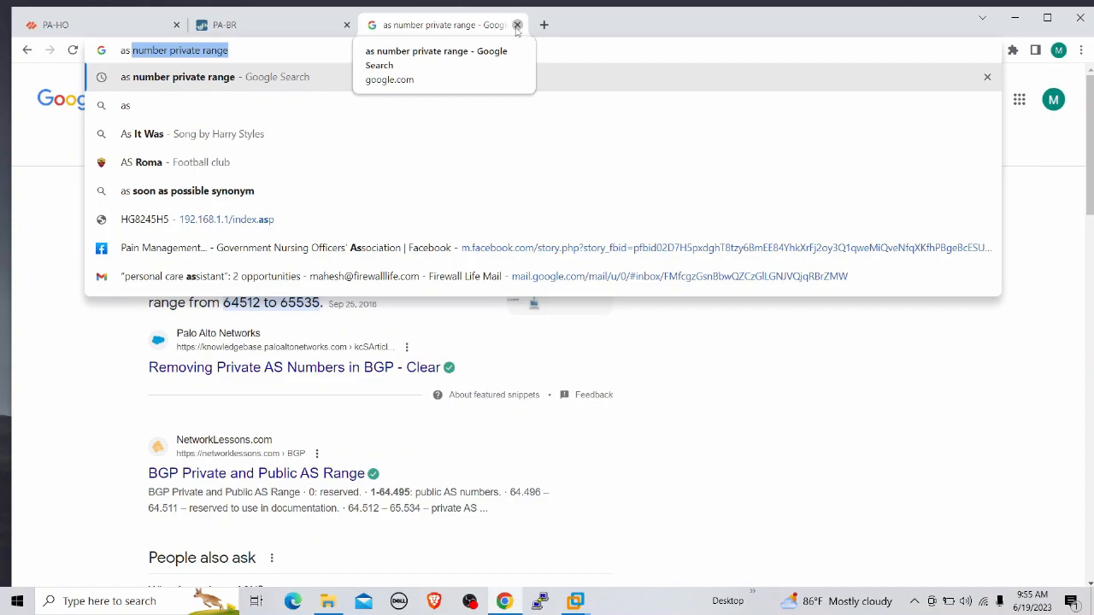
left_click(517, 25)
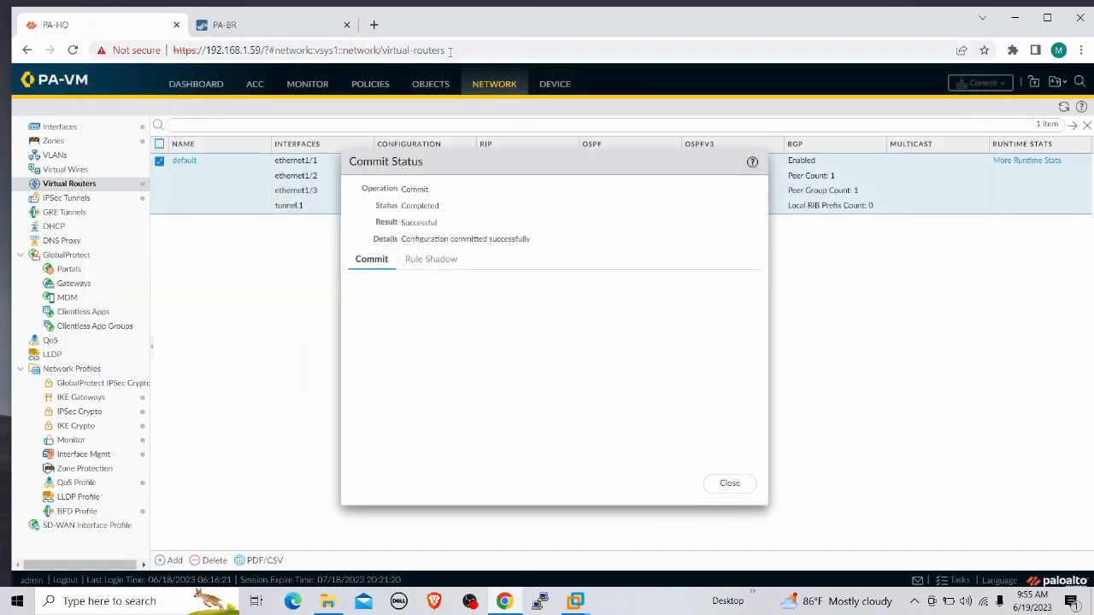
Step: Dismiss the commit status and check the BGP peer status, magnified, in the default virtual router's runtime statistics on PA-HO
left_click(728, 485)
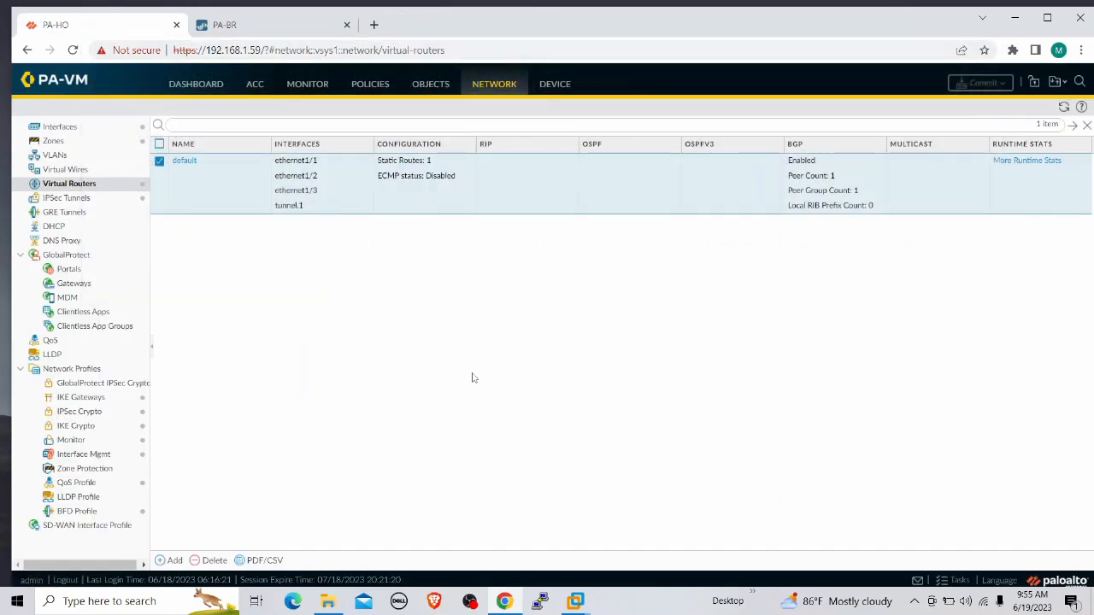
left_click(1030, 162)
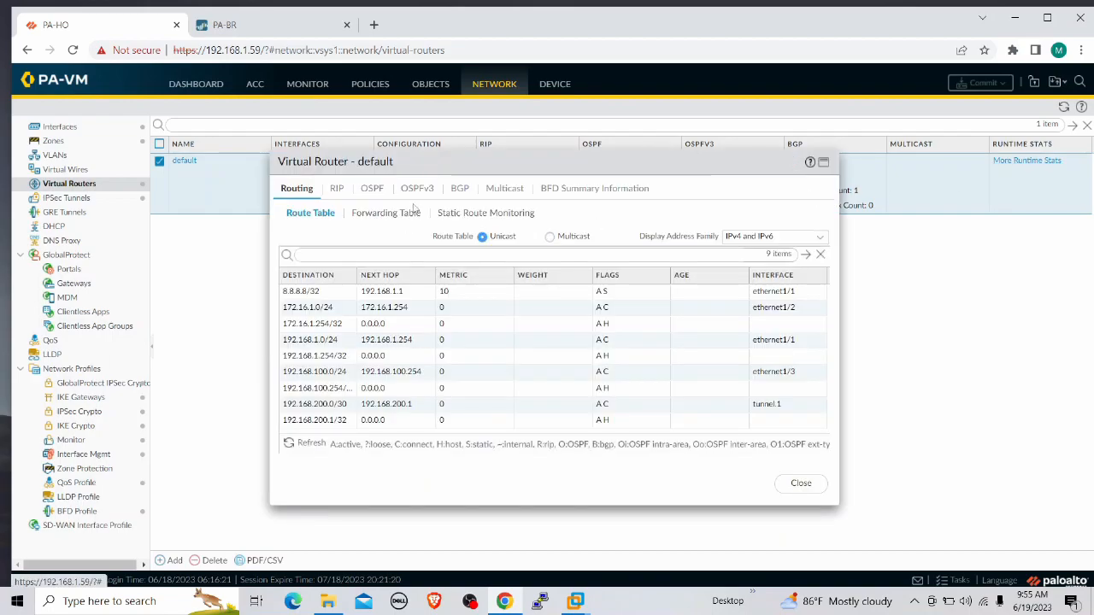
left_click(459, 191)
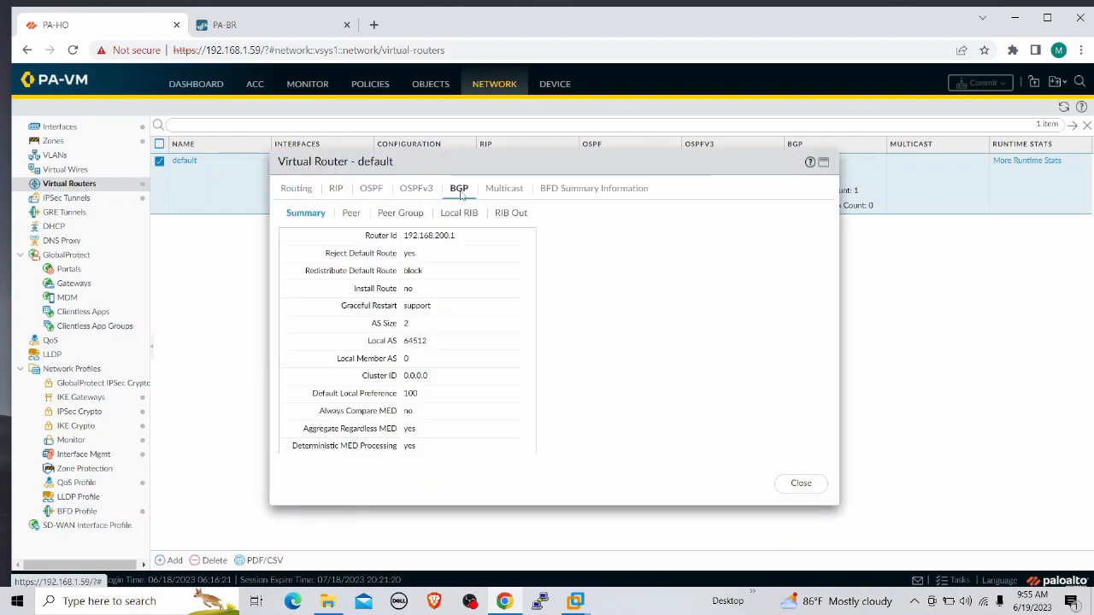
left_click(359, 215)
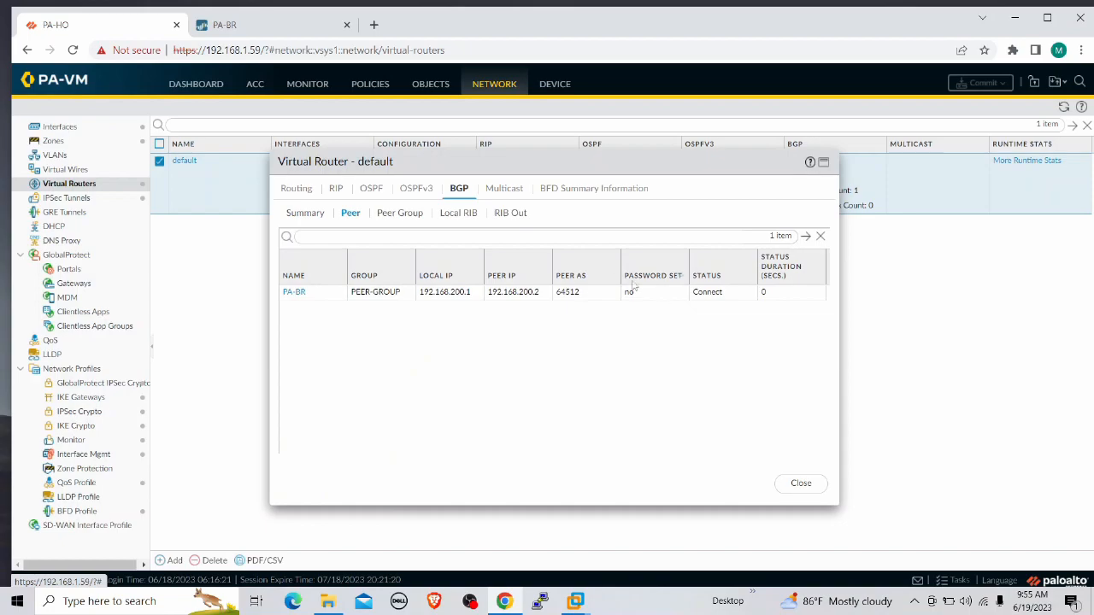
left_click(17, 601)
type("mag")
key("Return")
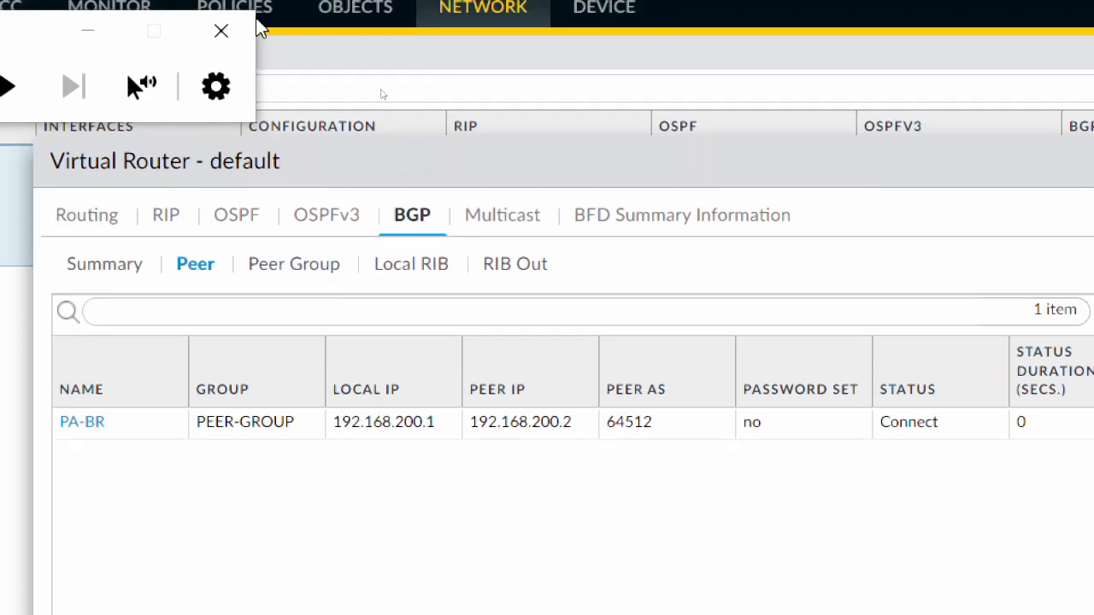
left_click(221, 5)
left_click(800, 483)
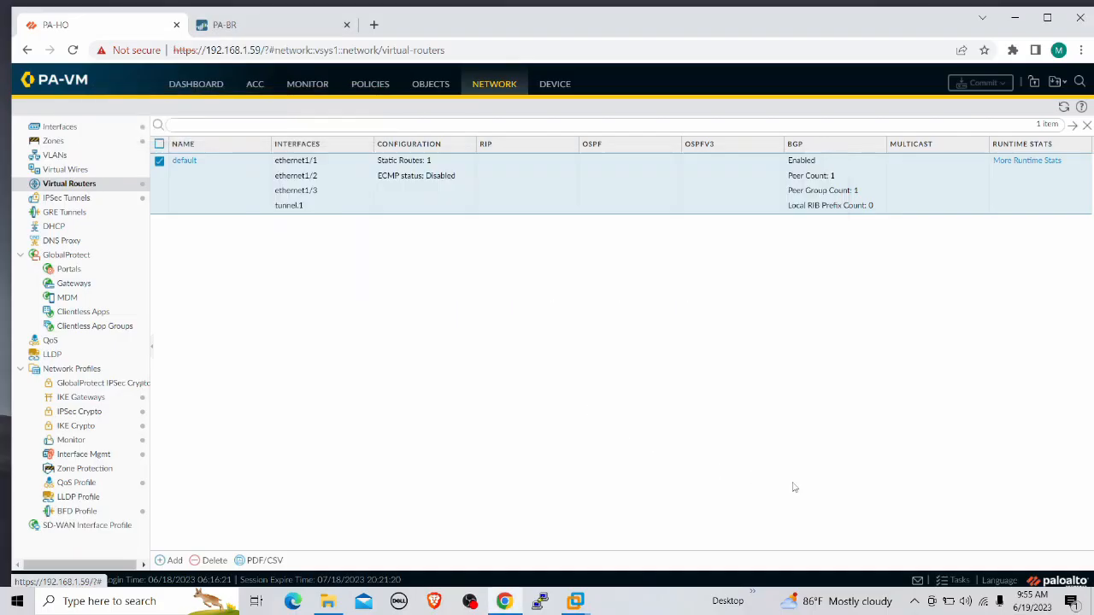
Step: Switch to the PA-BR firewall, open the BGP settings of its default virtual router and magnify the screen
left_click(256, 27)
left_click(511, 99)
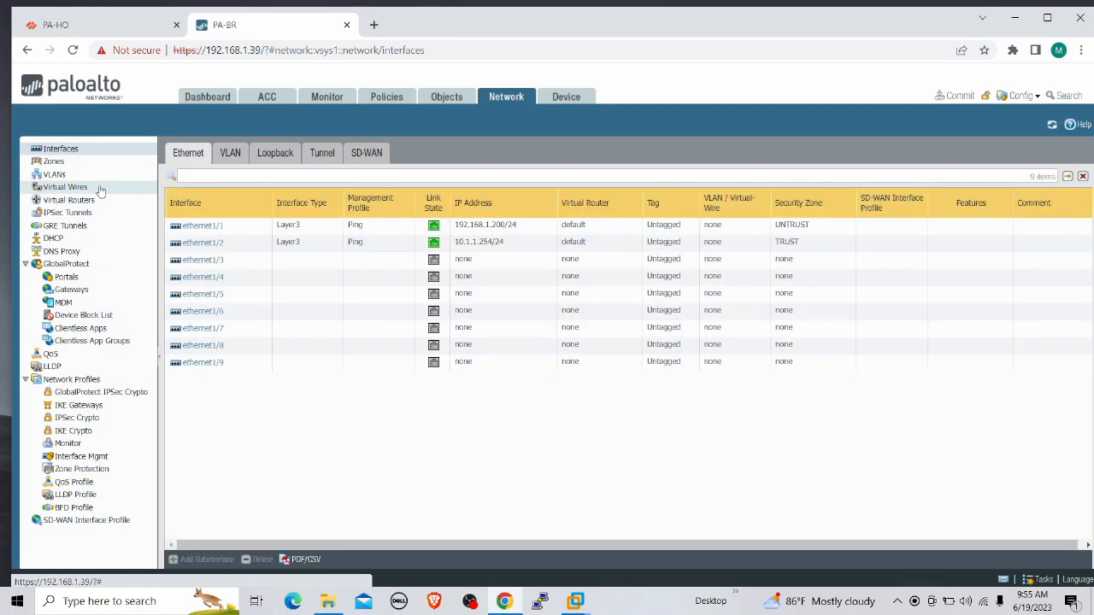
left_click(101, 187)
left_click(96, 201)
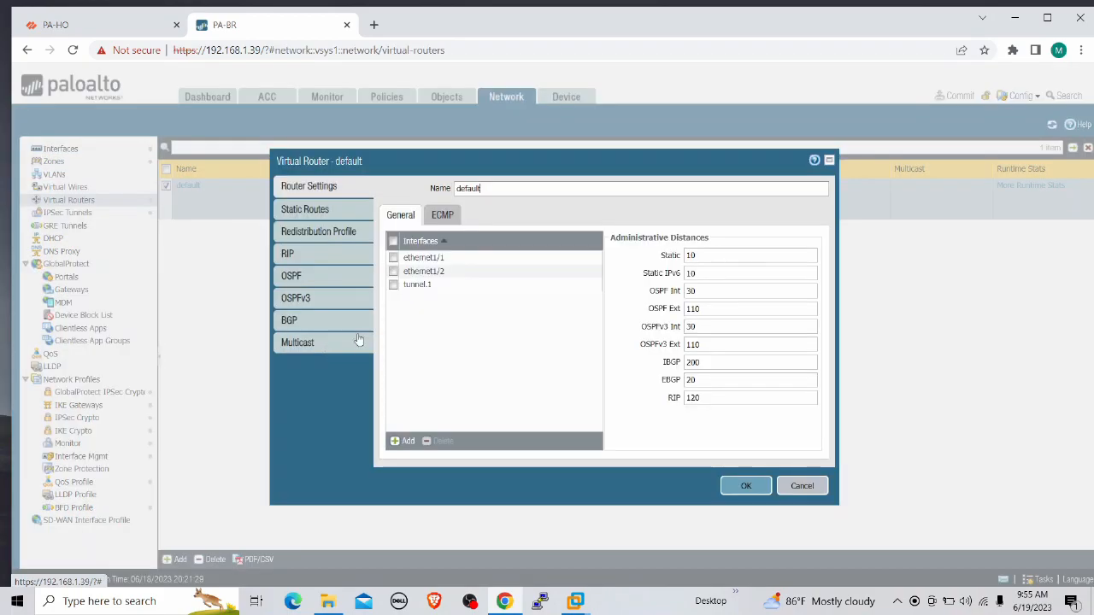
left_click(291, 320)
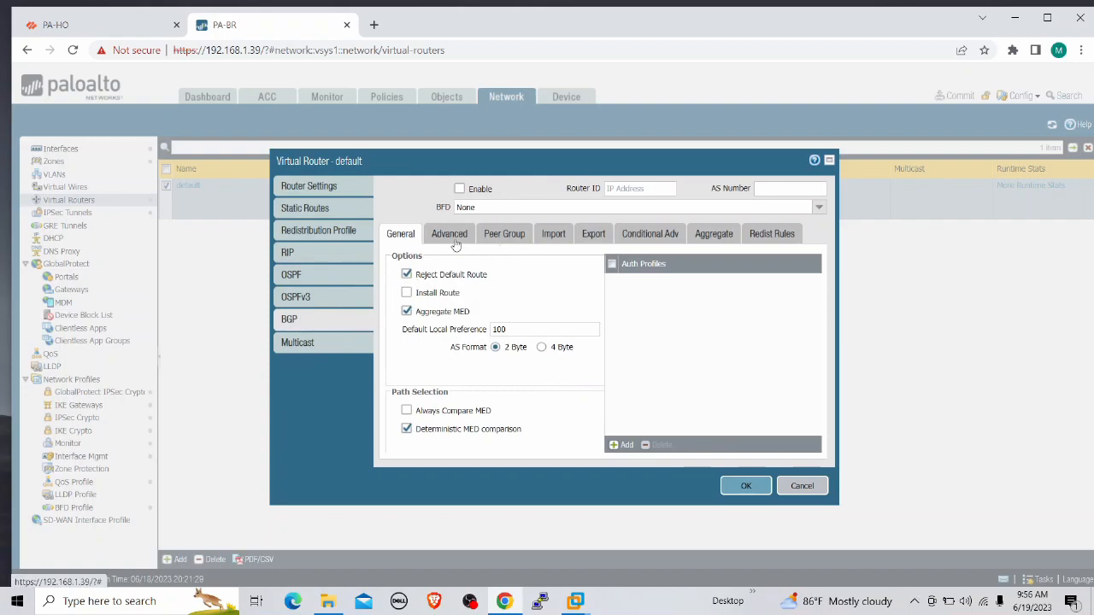
key("super")
type("mag")
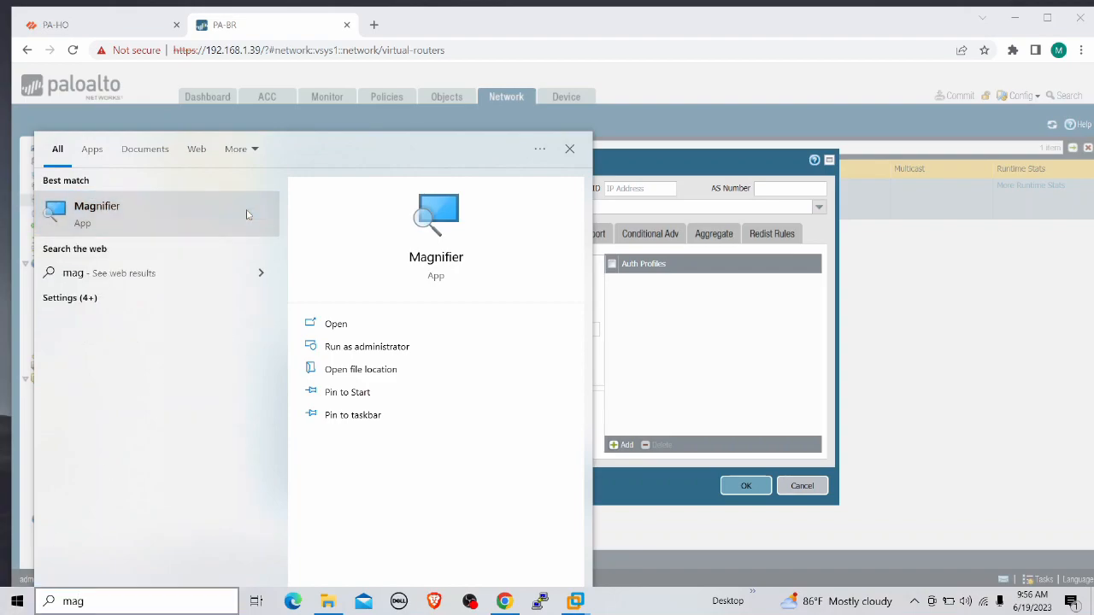
left_click(246, 215)
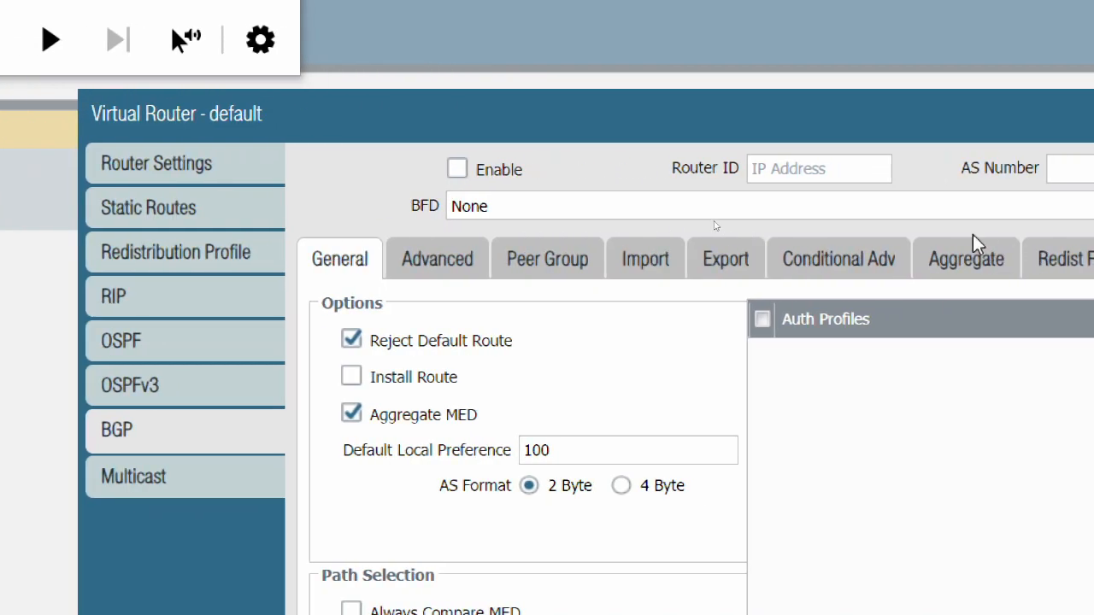
Step: Enable BGP on PA-BR's default virtual router with router ID 192.168.200.2 and AS number 64512
left_click(458, 168)
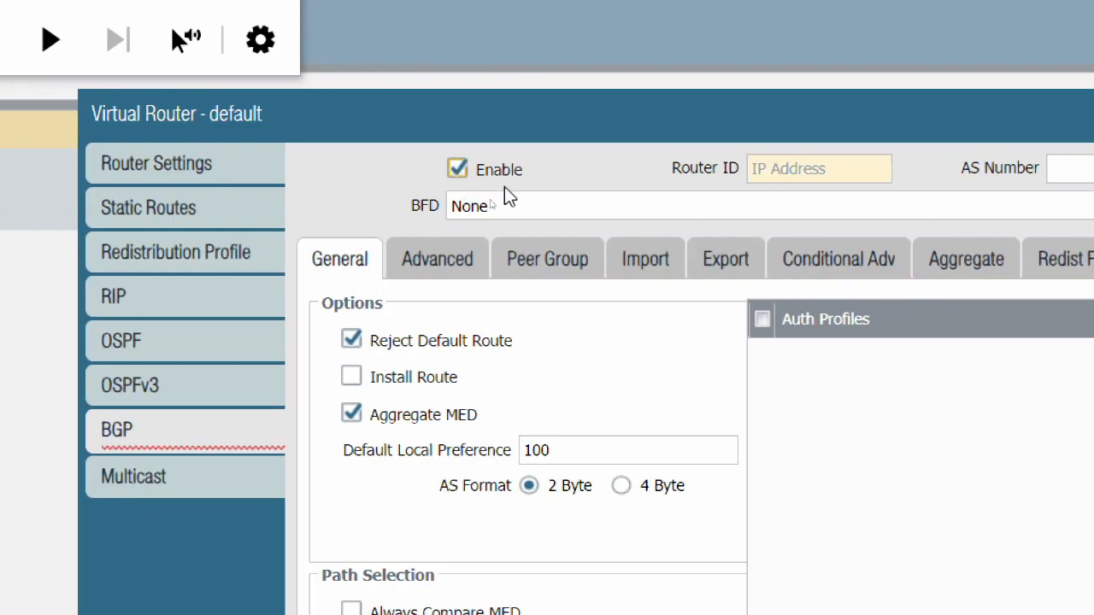
left_click(804, 164)
type("19")
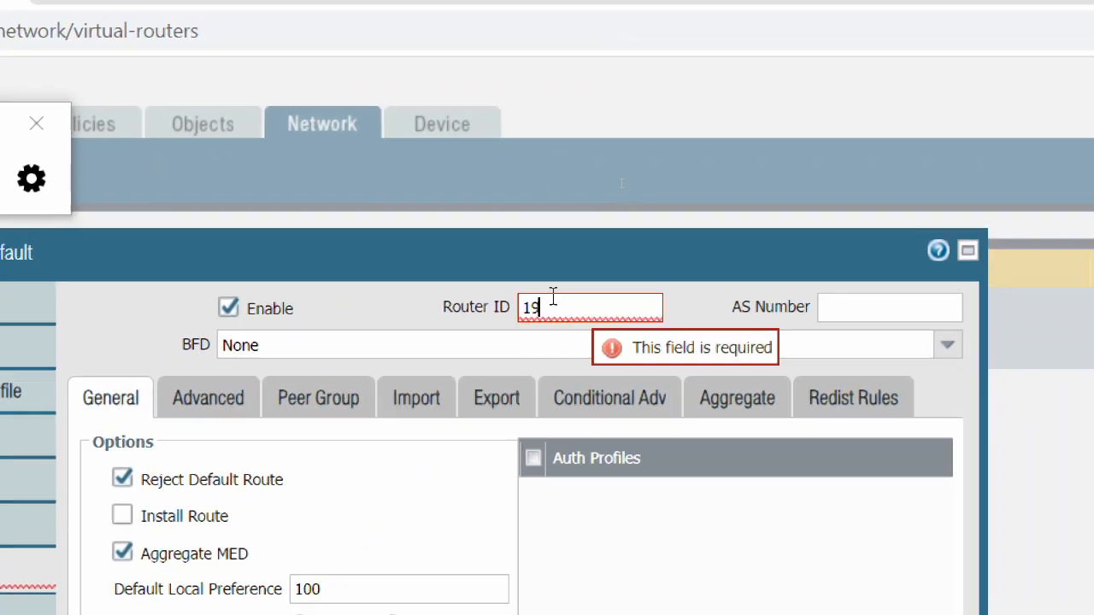
type("2.168.200.2")
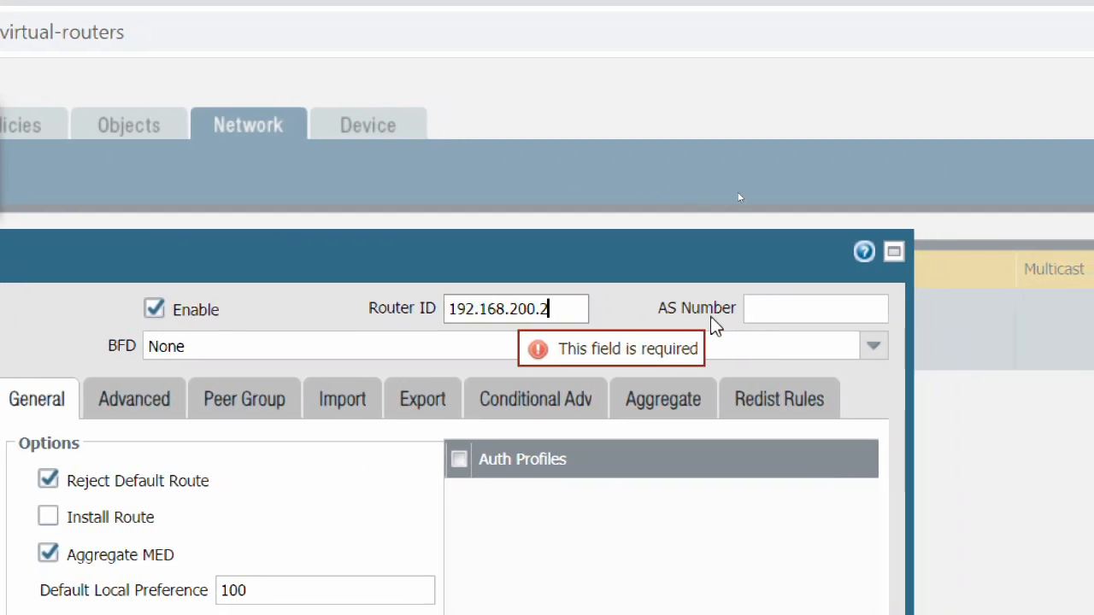
left_click(783, 299)
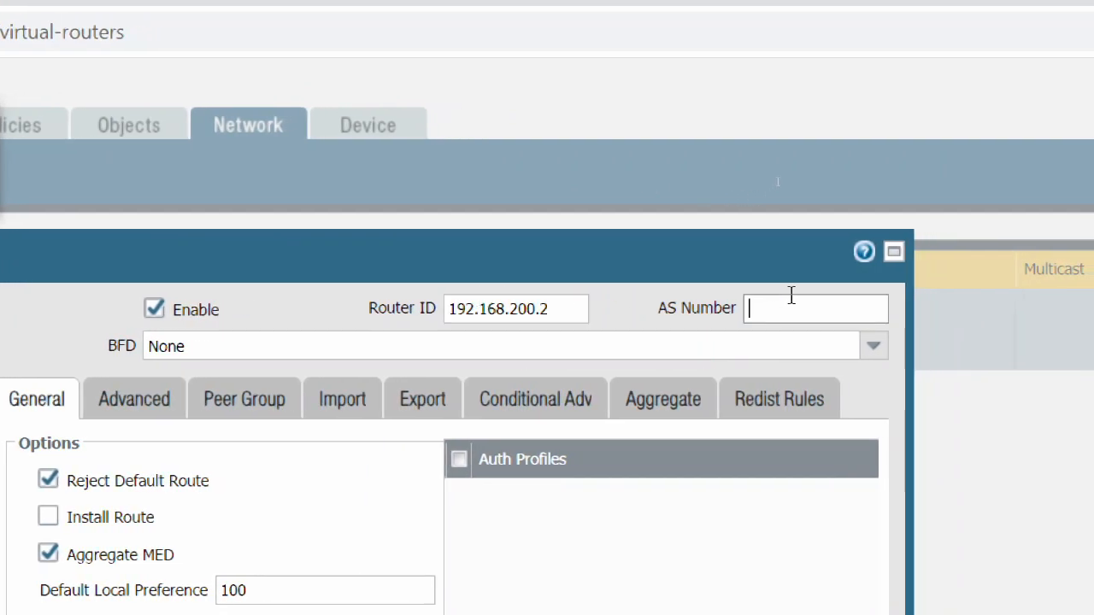
type("64512")
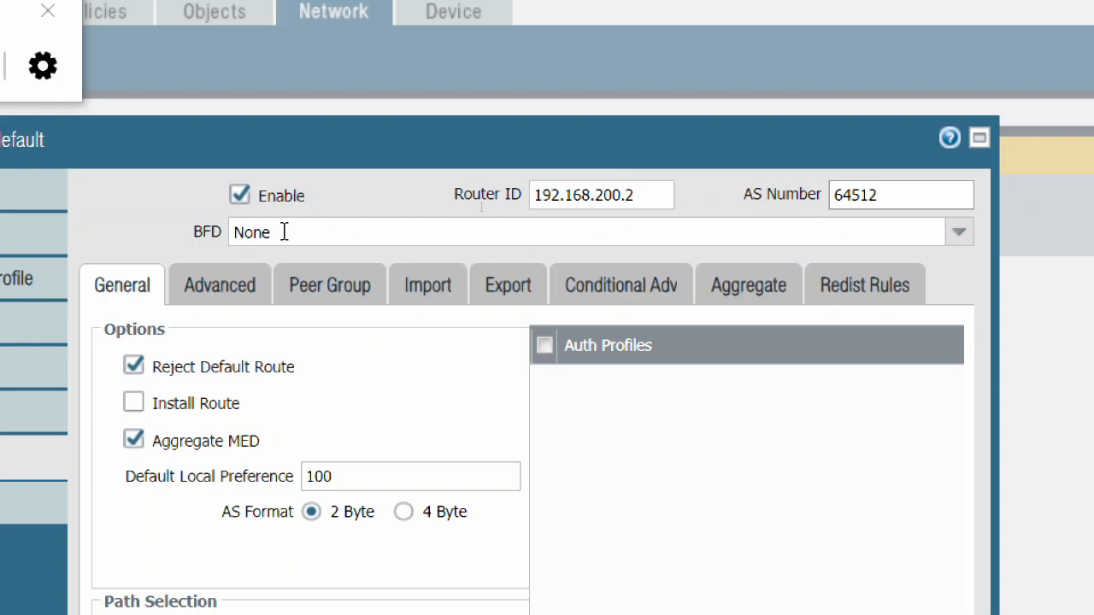
Step: Turn off the magnifier and add a BGP peer group named PEER-GROUUP with type IBGP
left_click(332, 297)
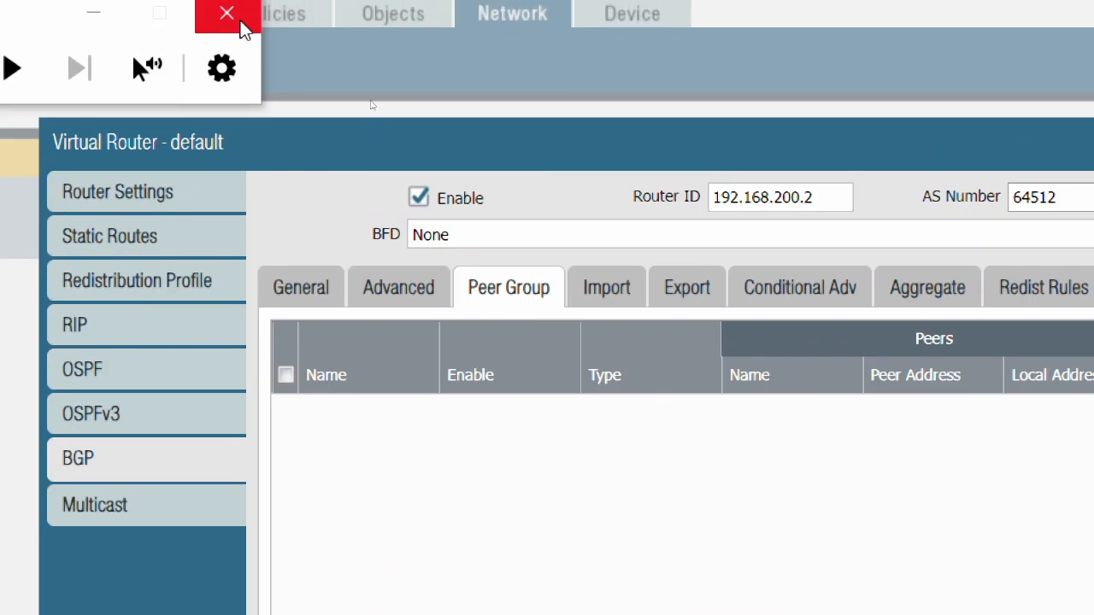
left_click(229, 13)
left_click(402, 443)
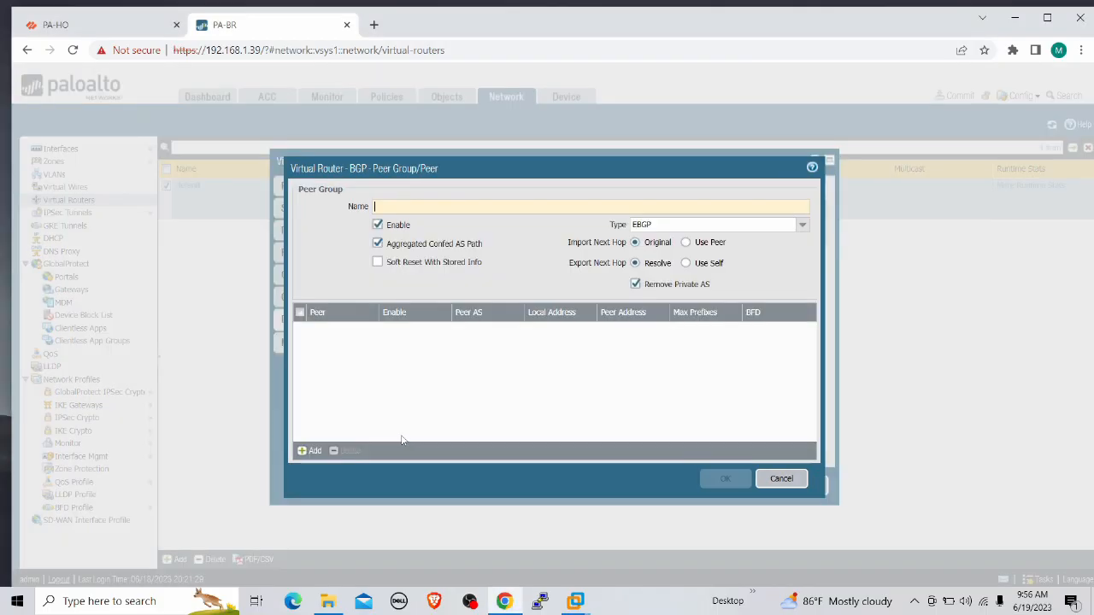
type("PW")
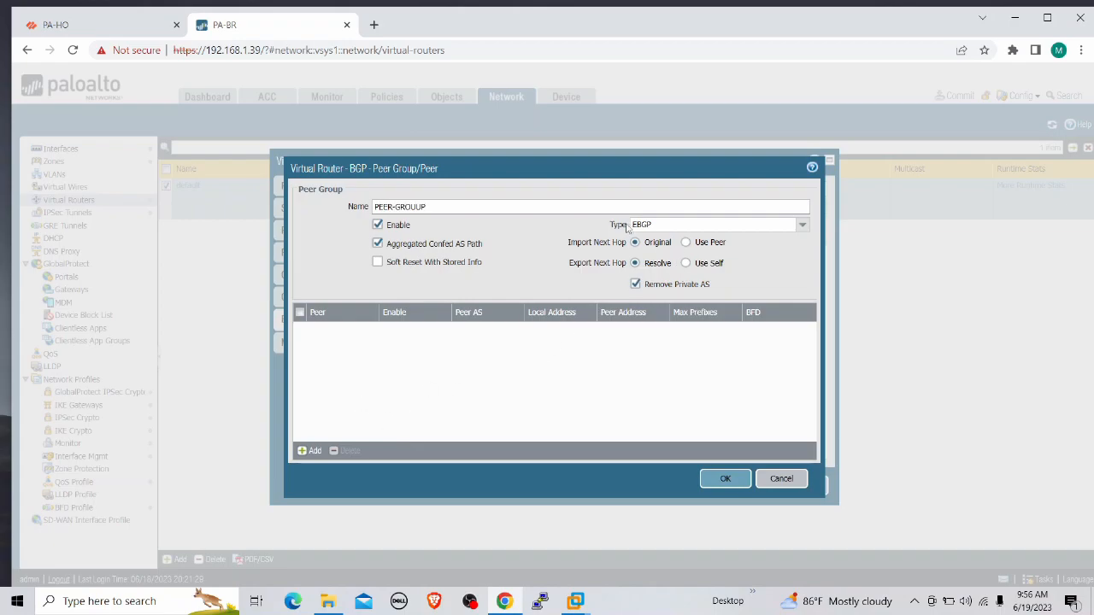
left_click(777, 225)
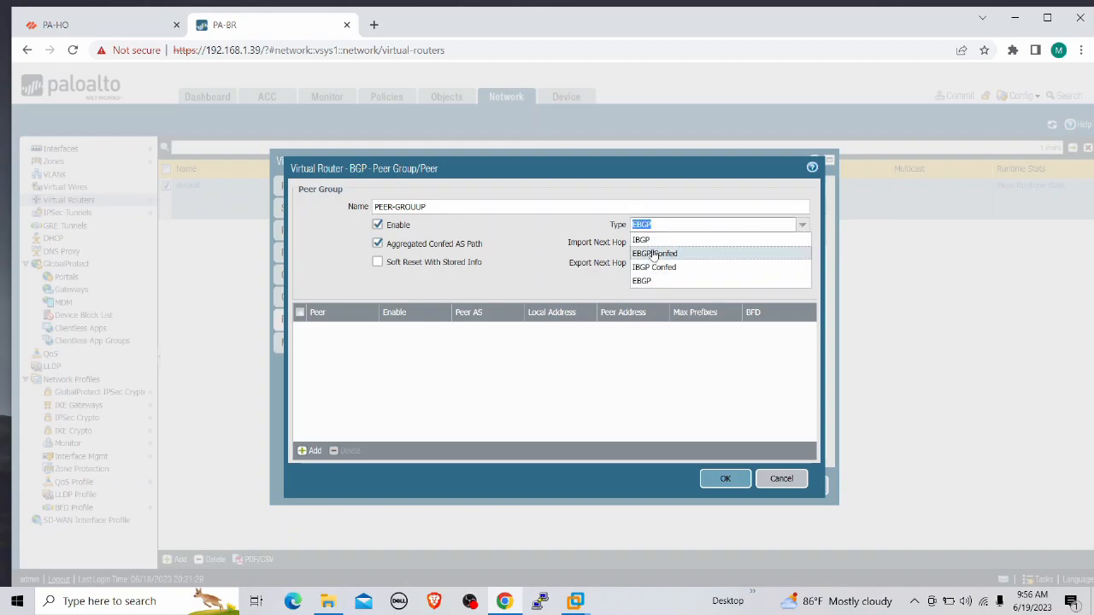
left_click(654, 242)
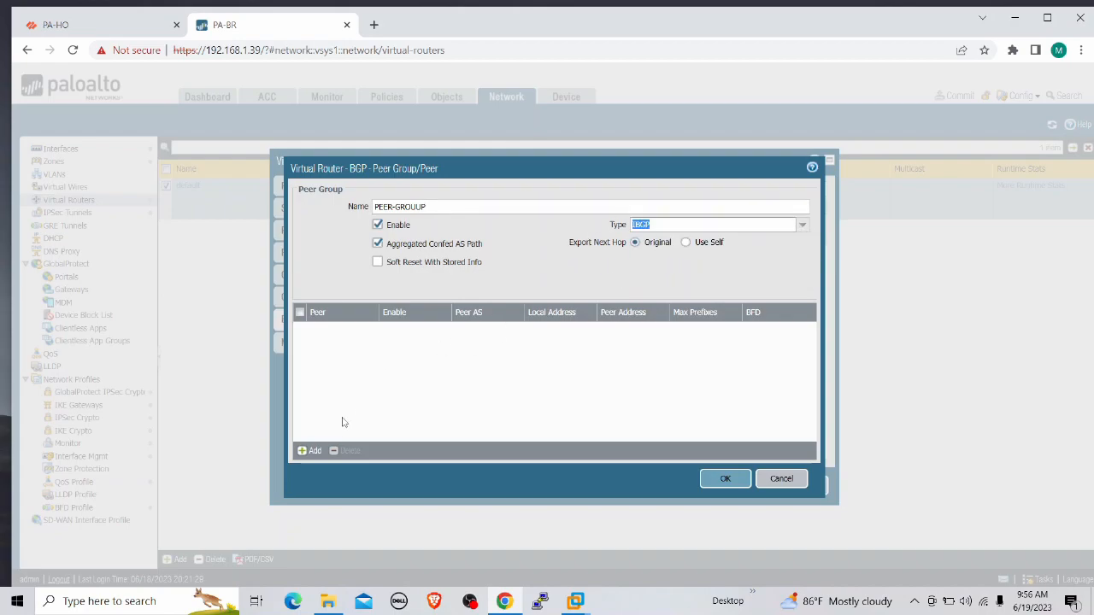
Step: Add peer PA-HO to the group with local interface tunnel.1, local IP 192.168.200.2/30 and peer address 192.168.200.1
left_click(310, 450)
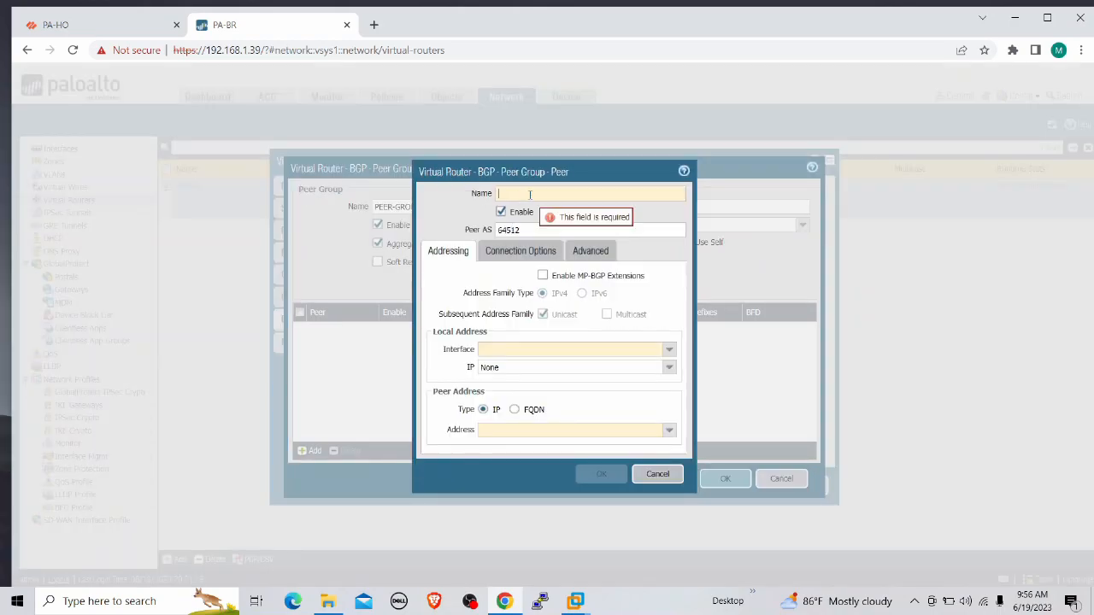
type("PA-HO")
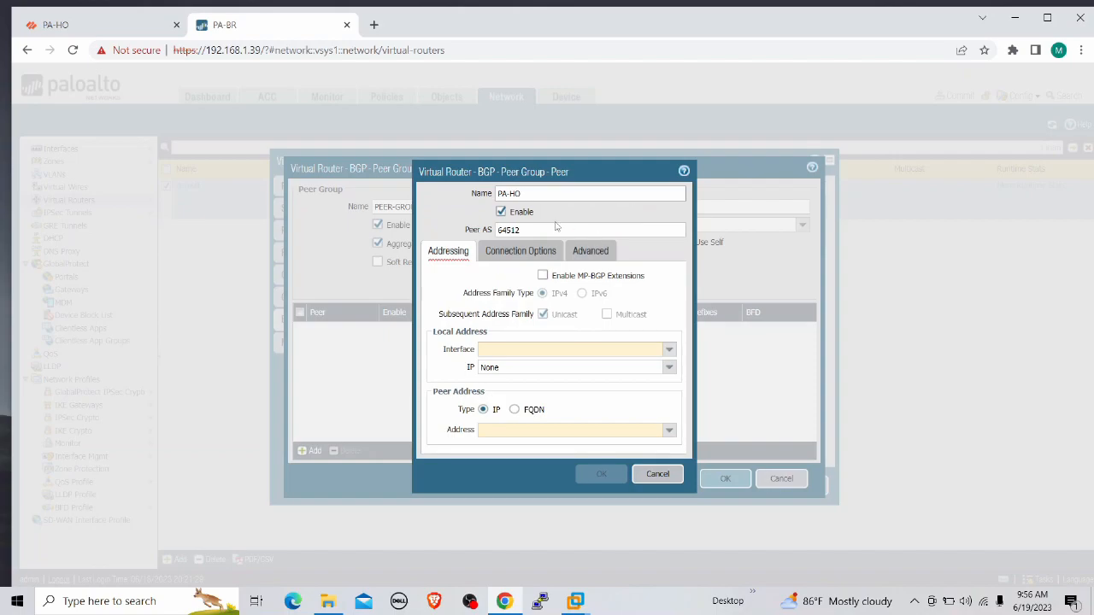
left_click(669, 350)
left_click(504, 362)
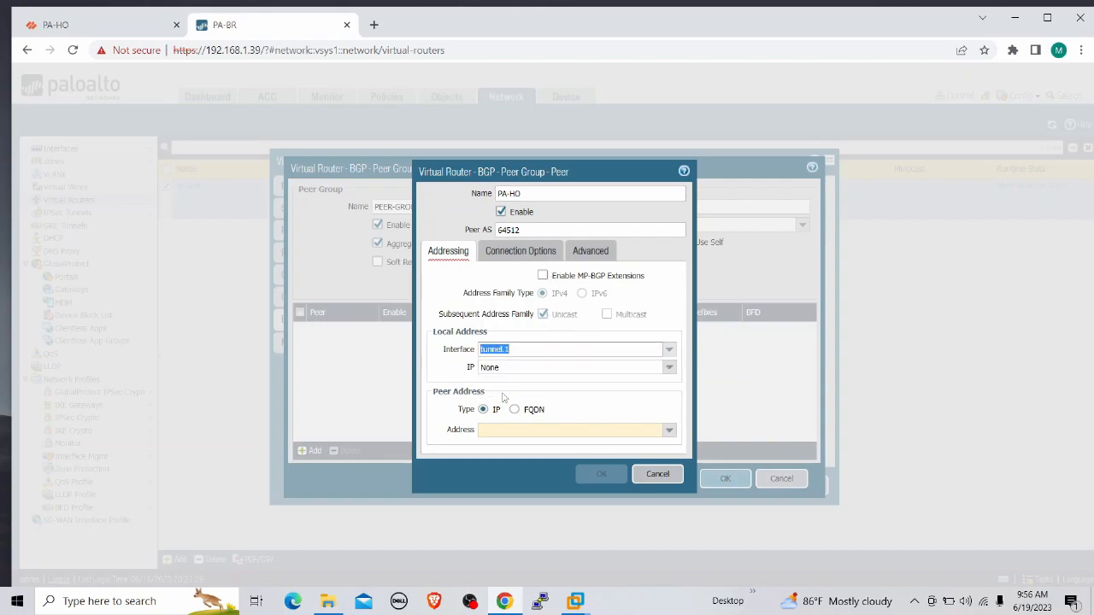
left_click(669, 367)
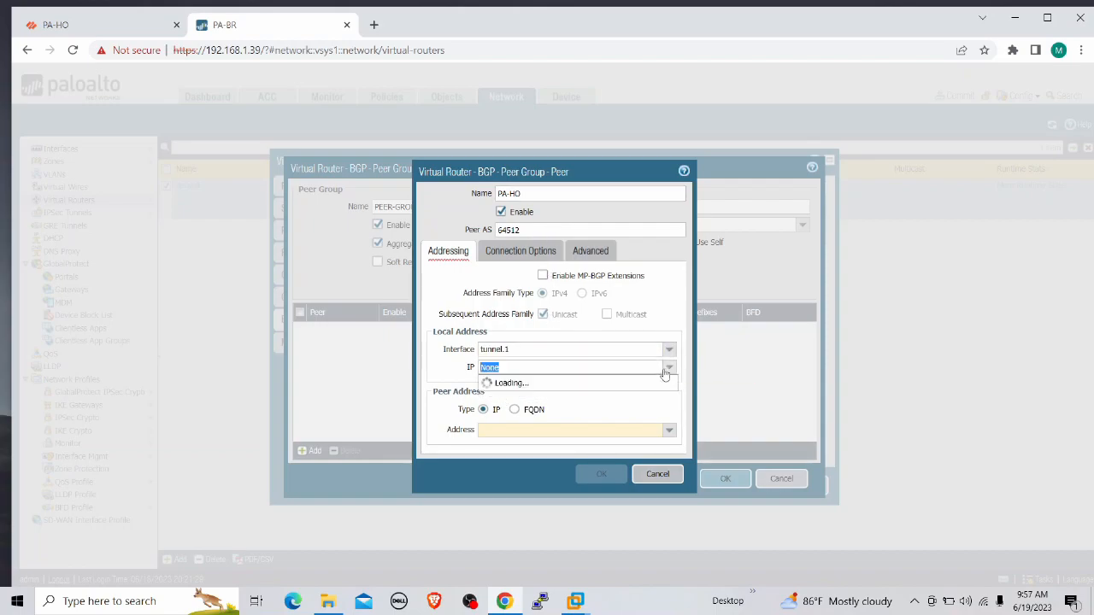
left_click(552, 403)
left_click(525, 430)
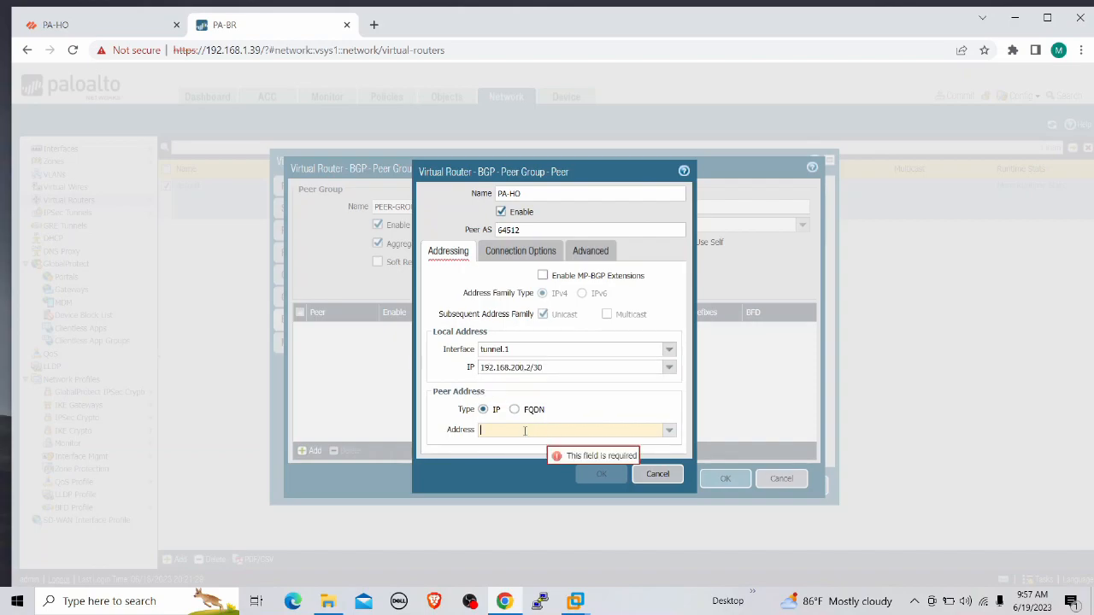
type("192.168.200.1")
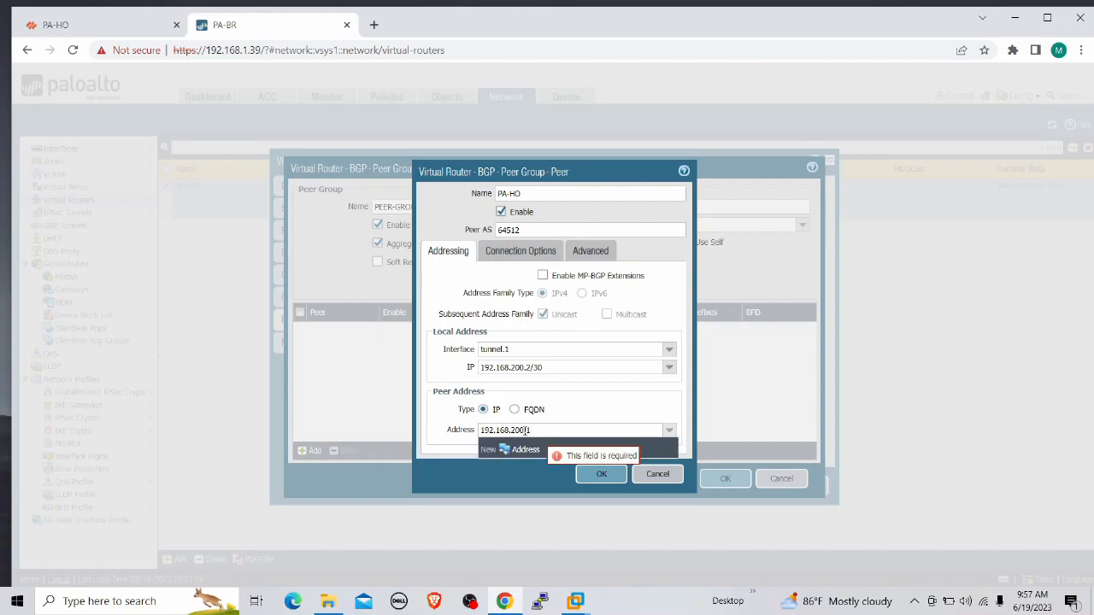
left_click(438, 287)
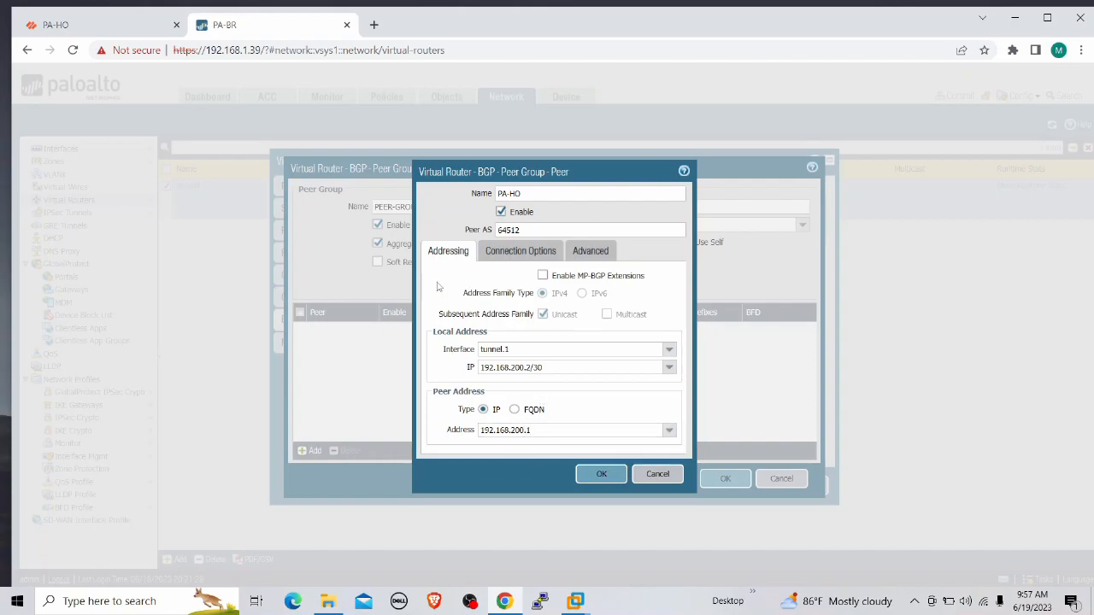
left_click(602, 475)
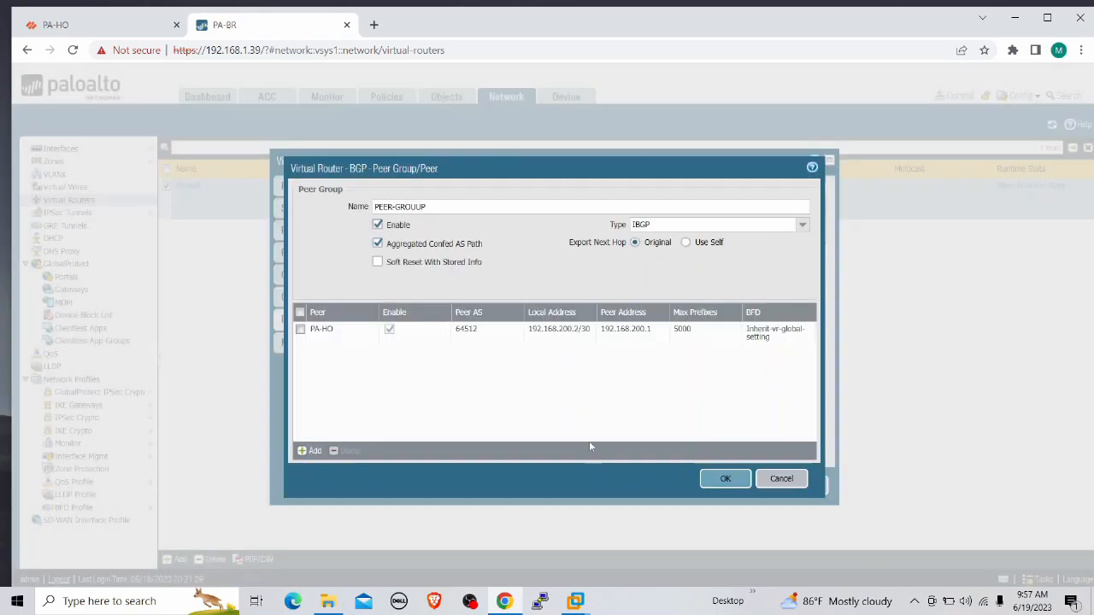
Step: Save the peer group and the default virtual router's settings, and commit all changes on PA-BR
left_click(733, 483)
left_click(734, 486)
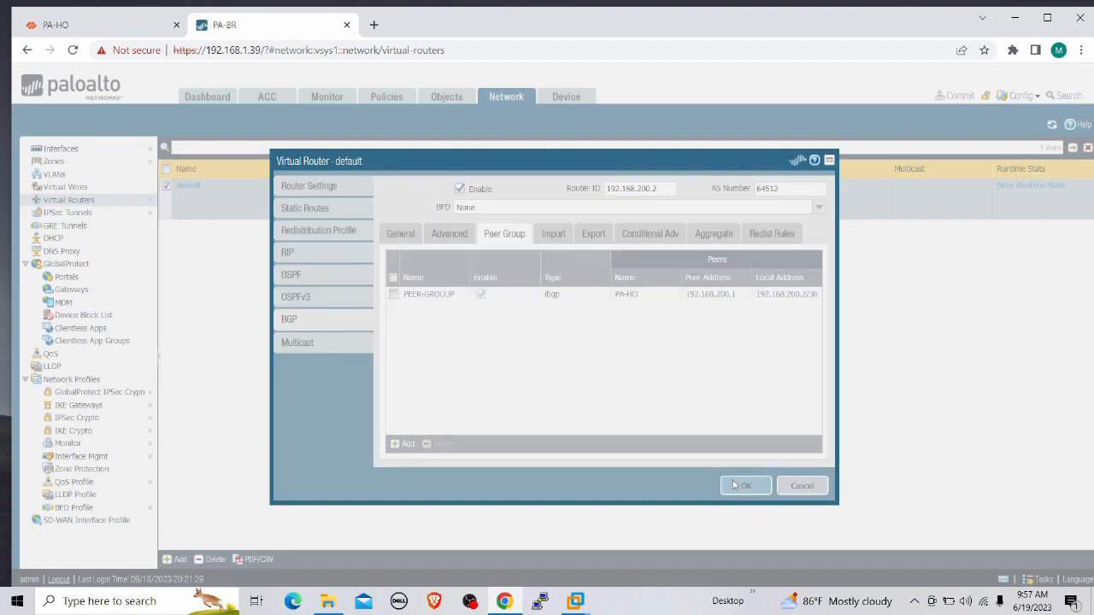
left_click(957, 97)
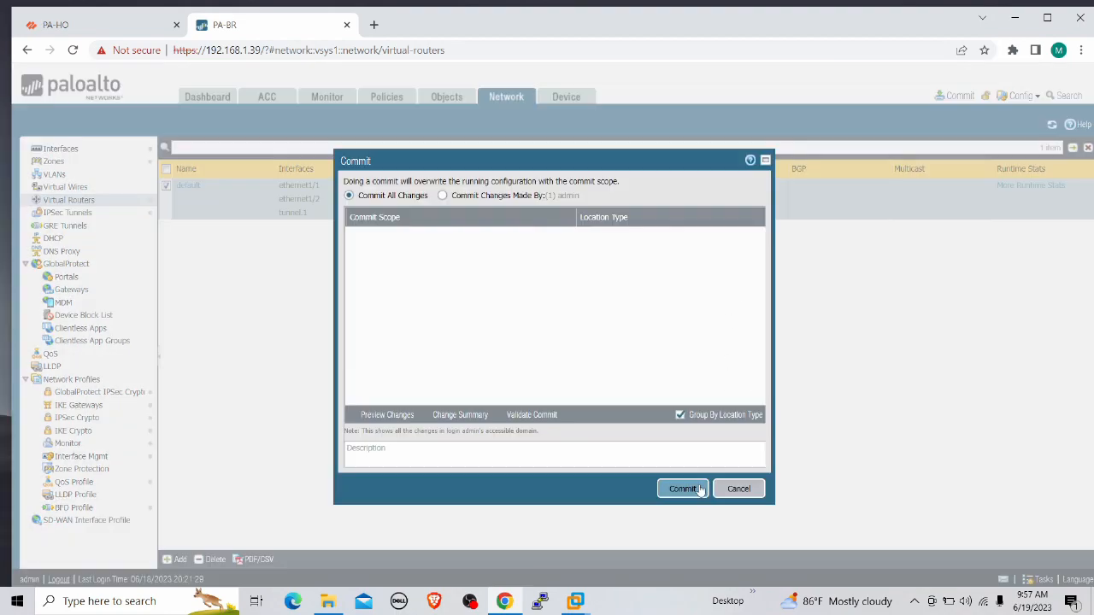
left_click(682, 488)
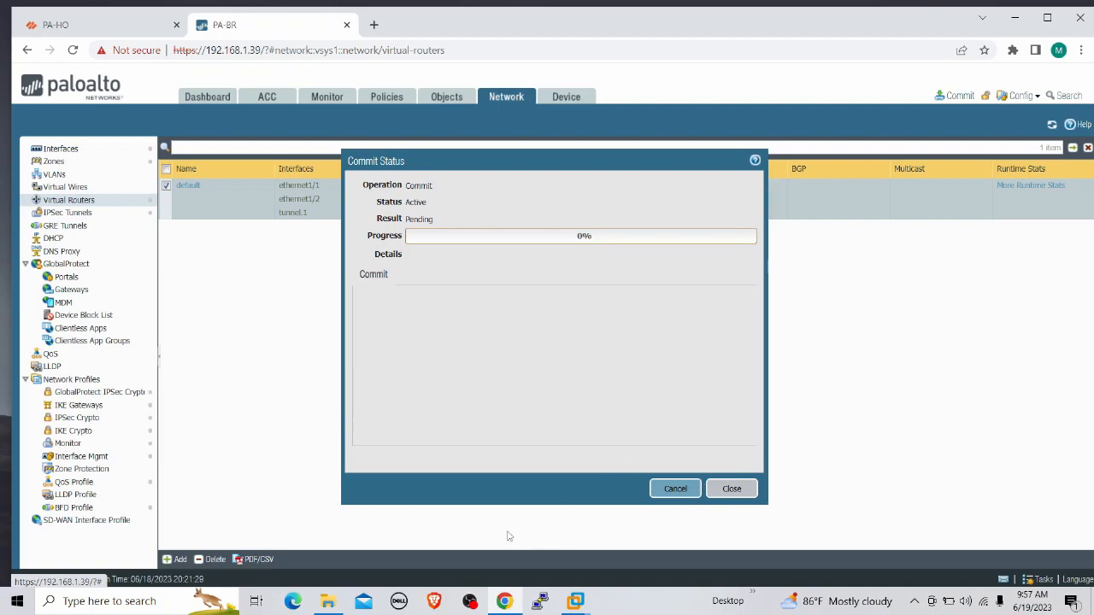
Step: Switch to the OpenBoard diagram on Desktop 1, draw a yellow double-headed arrow between HO and BR, and tick the iBGP label
left_click(256, 600)
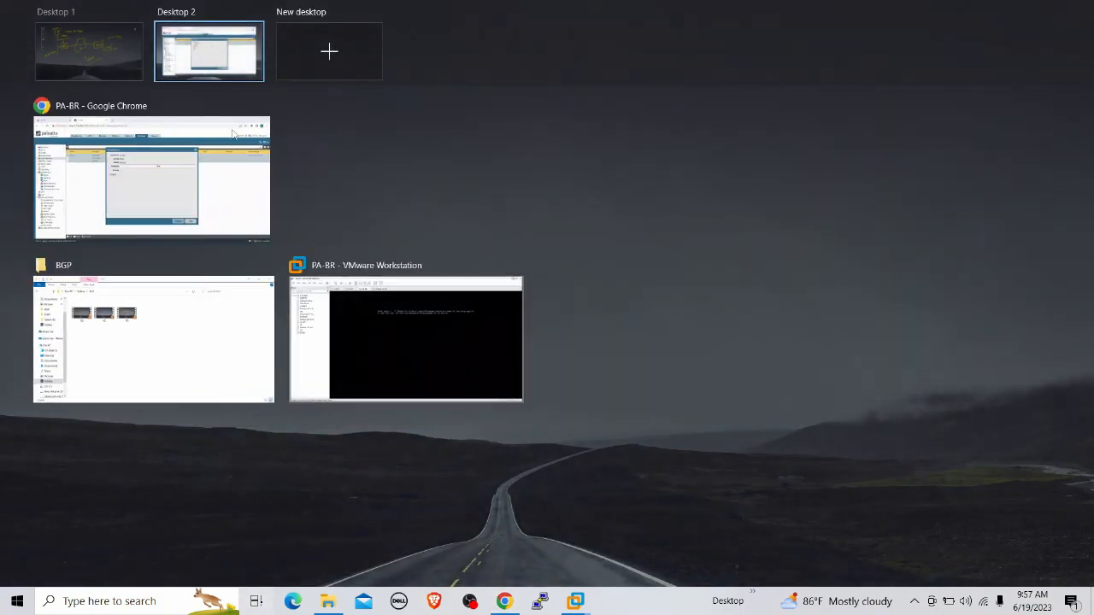
left_click(83, 78)
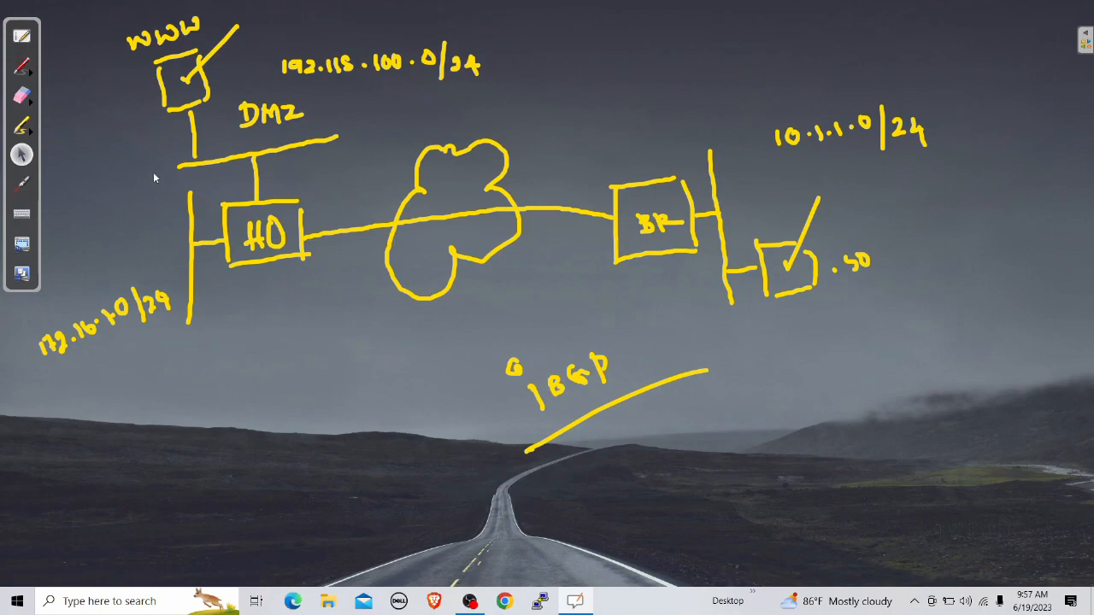
left_click(23, 185)
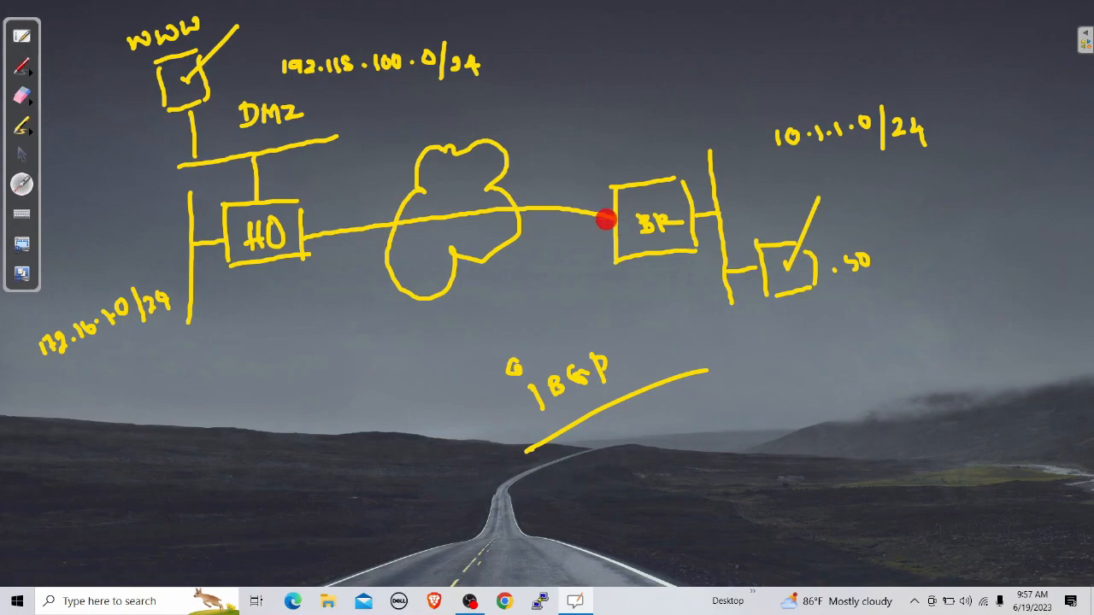
left_click(25, 73)
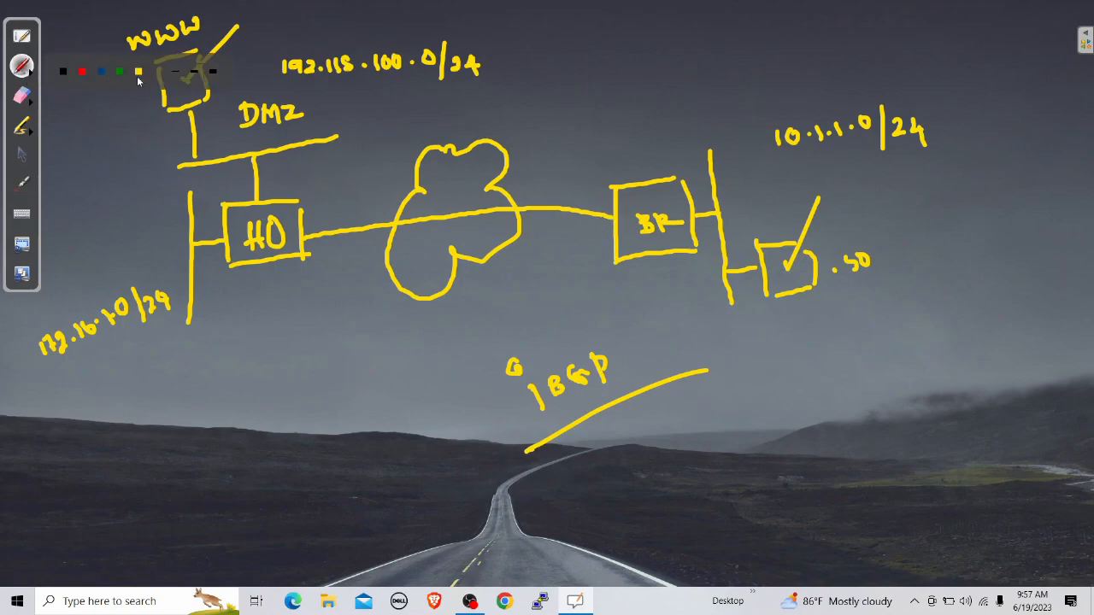
left_click(138, 73)
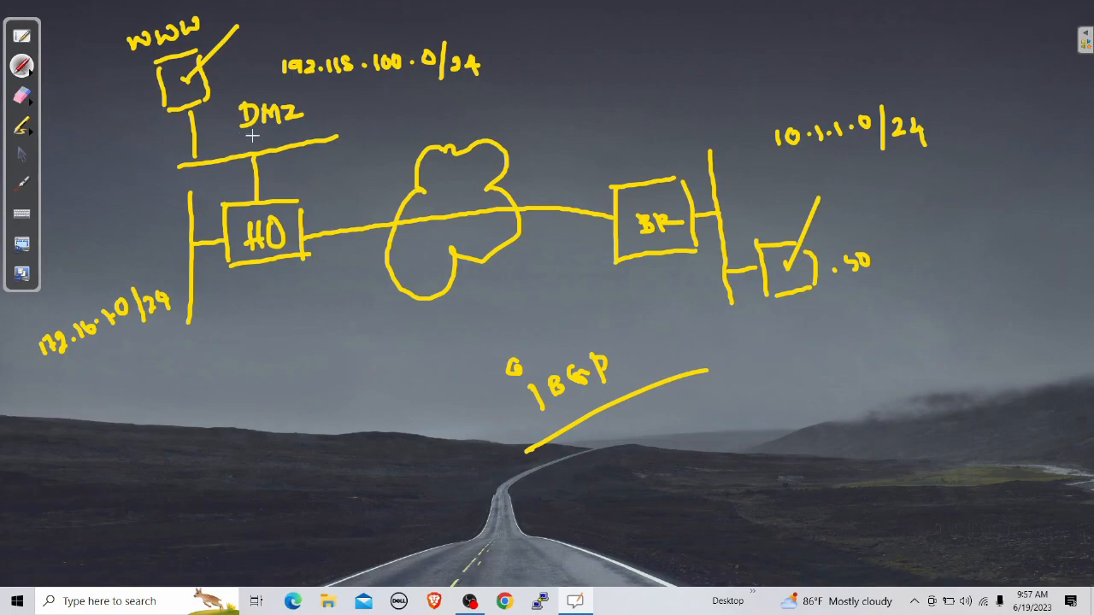
mouse_move(301, 360)
left_mouse_down()
mouse_move(618, 317)
mouse_move(619, 335)
left_mouse_up()
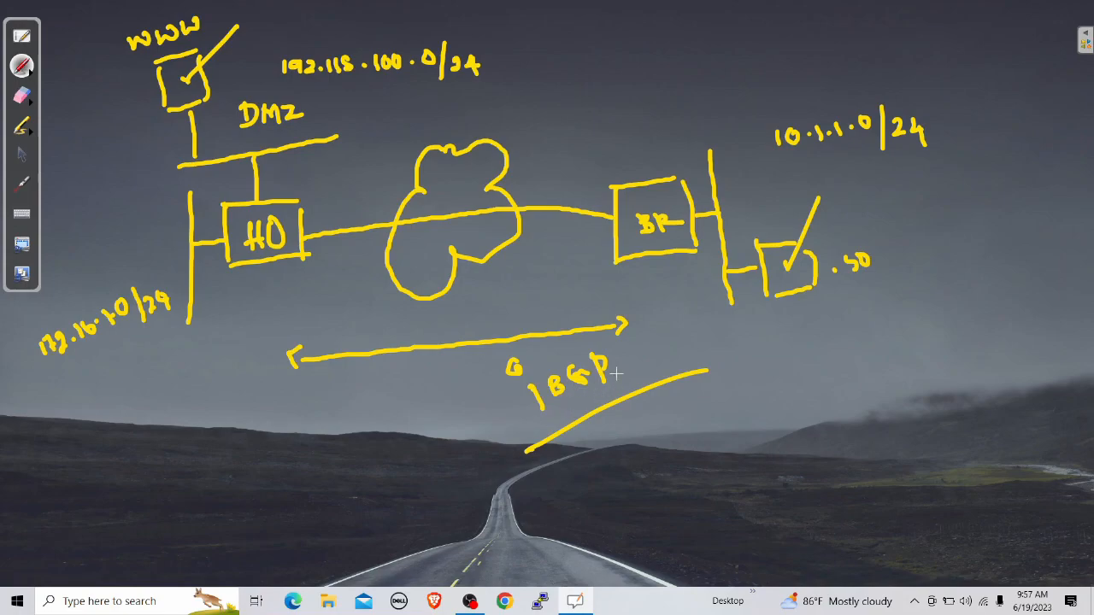
left_click_drag(633, 365, 666, 322)
Step: Handwrite "ADVERTISE ROUTES / NETWORKS" above the branch side of the diagram and draw a small cross below "ADVERTISE"
mouse_move(568, 57)
left_mouse_down()
mouse_move(566, 92)
mouse_move(585, 89)
mouse_move(585, 75)
mouse_move(603, 81)
left_mouse_up()
mouse_move(605, 57)
left_mouse_down()
mouse_move(612, 70)
mouse_move(617, 51)
left_mouse_up()
mouse_move(620, 50)
left_mouse_down()
mouse_move(645, 65)
mouse_move(668, 49)
mouse_move(694, 53)
mouse_move(720, 29)
left_mouse_up()
mouse_move(676, 88)
left_mouse_down()
mouse_move(675, 101)
mouse_move(689, 97)
mouse_move(720, 74)
left_mouse_up()
mouse_move(729, 67)
left_mouse_down()
mouse_move(728, 85)
mouse_move(738, 68)
left_mouse_up()
mouse_move(745, 59)
left_mouse_down()
mouse_move(740, 77)
mouse_move(754, 56)
mouse_move(757, 77)
left_mouse_up()
mouse_move(780, 32)
left_mouse_down()
mouse_move(782, 85)
mouse_move(805, 54)
mouse_move(813, 73)
left_mouse_up()
mouse_move(819, 49)
left_mouse_down()
mouse_move(819, 70)
mouse_move(881, 34)
mouse_move(902, 45)
mouse_move(947, 33)
left_mouse_up()
left_click_drag(617, 96, 628, 111)
left_click_drag(612, 104, 646, 101)
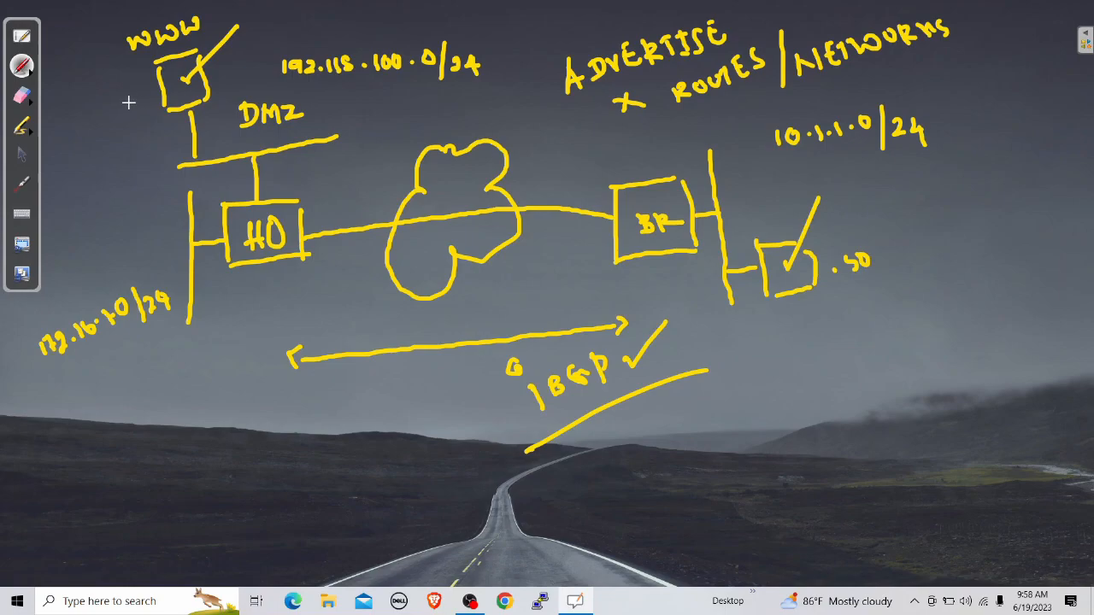
Step: Add check marks beside the WWW server, near the branch host and below the double-headed arrow, and put the pen away
left_click_drag(124, 109, 157, 74)
left_click_drag(859, 203, 902, 176)
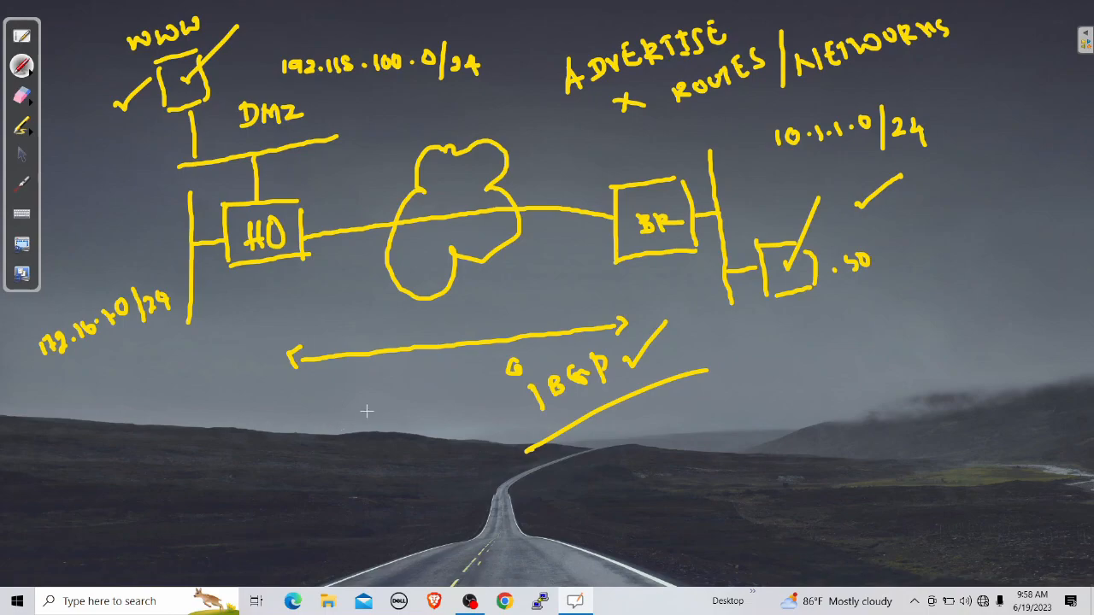
left_click_drag(376, 397, 411, 368)
left_click(22, 157)
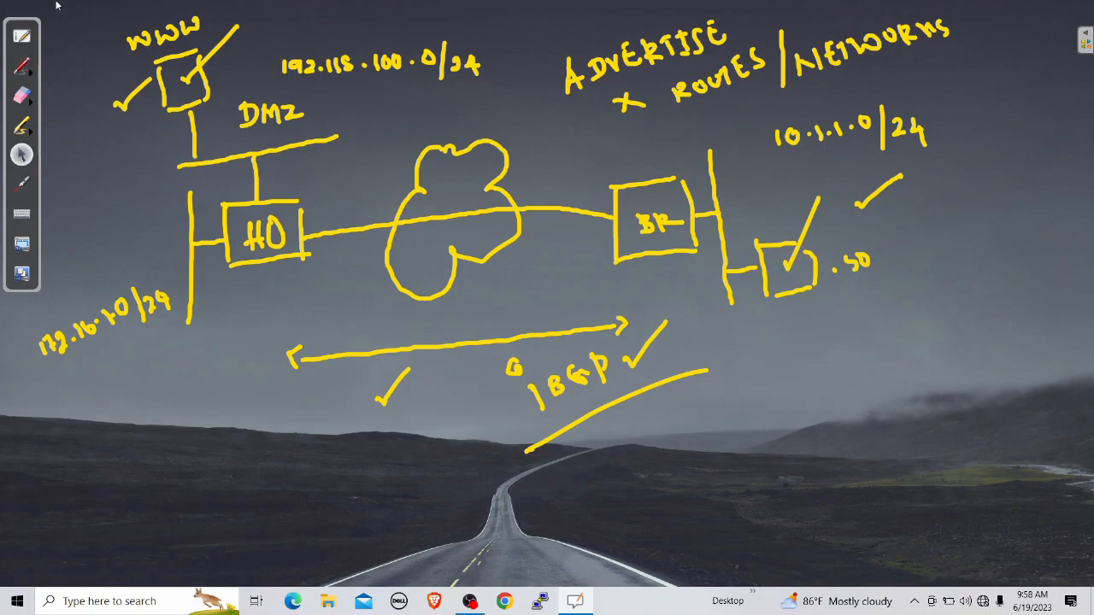
Step: Return to the PA-BR firewall on Desktop 2 and dismiss its commit status
left_click(255, 601)
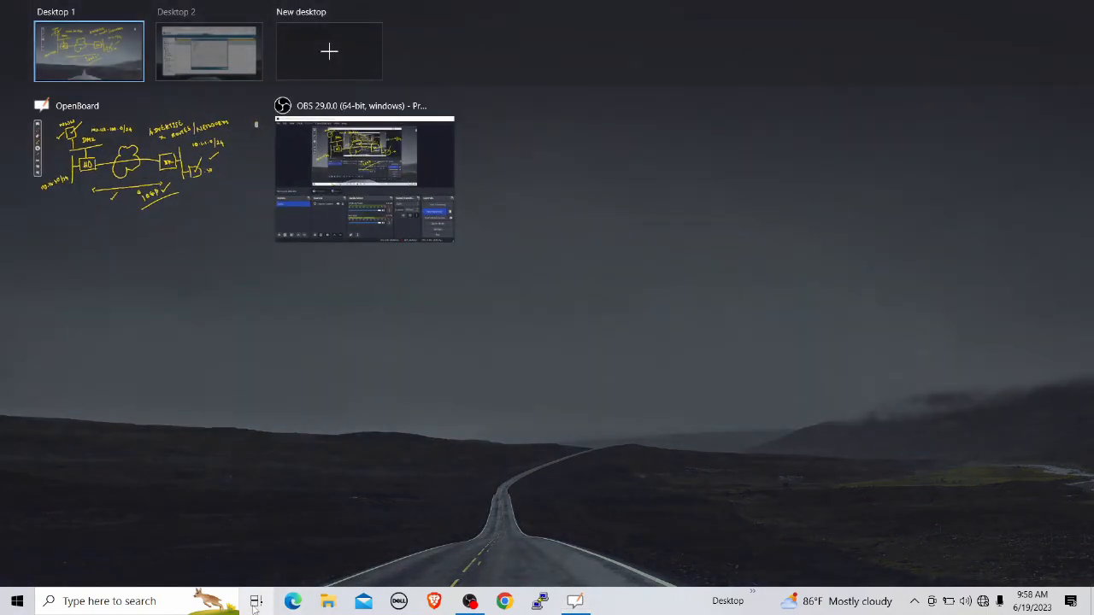
left_click(194, 68)
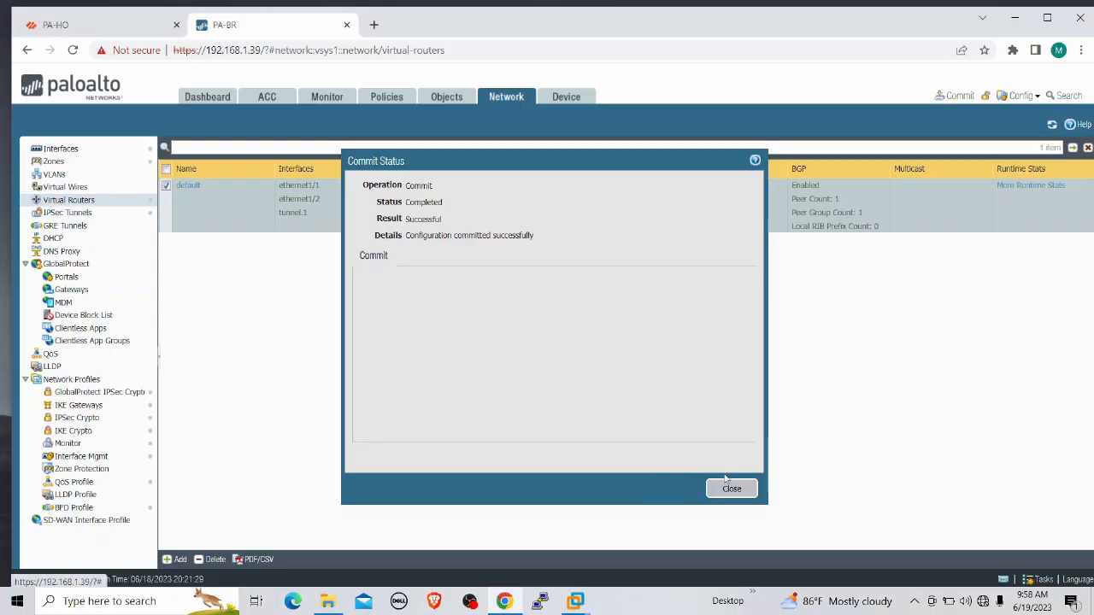
left_click(727, 486)
Step: Check the PA-BR peer's BGP status, magnified, in the default virtual router's runtime statistics on PA-HO, and close the statistics
left_click(137, 25)
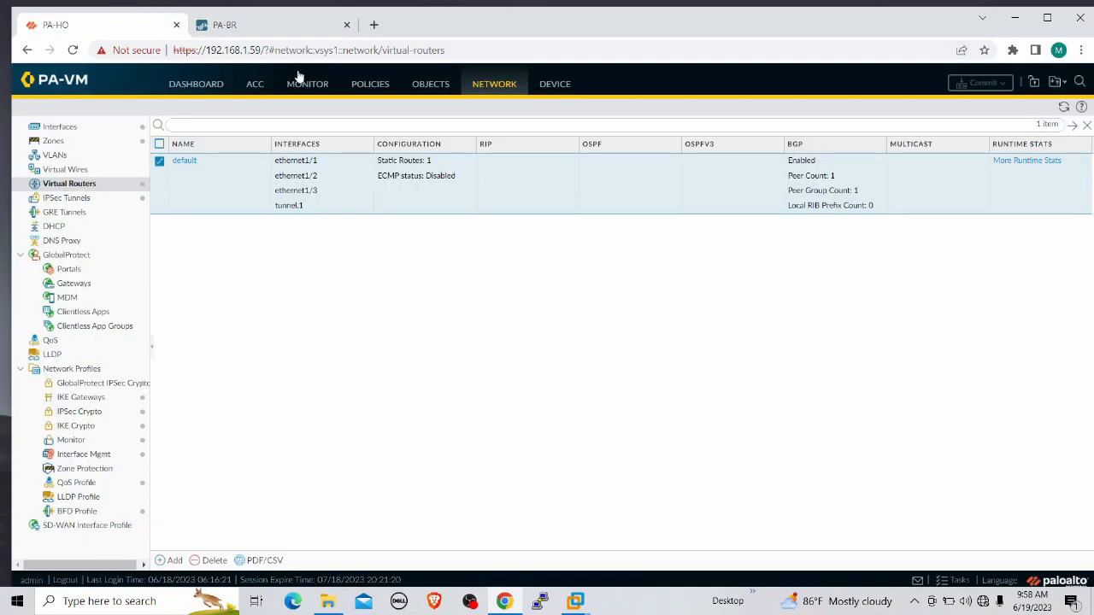
left_click(1028, 162)
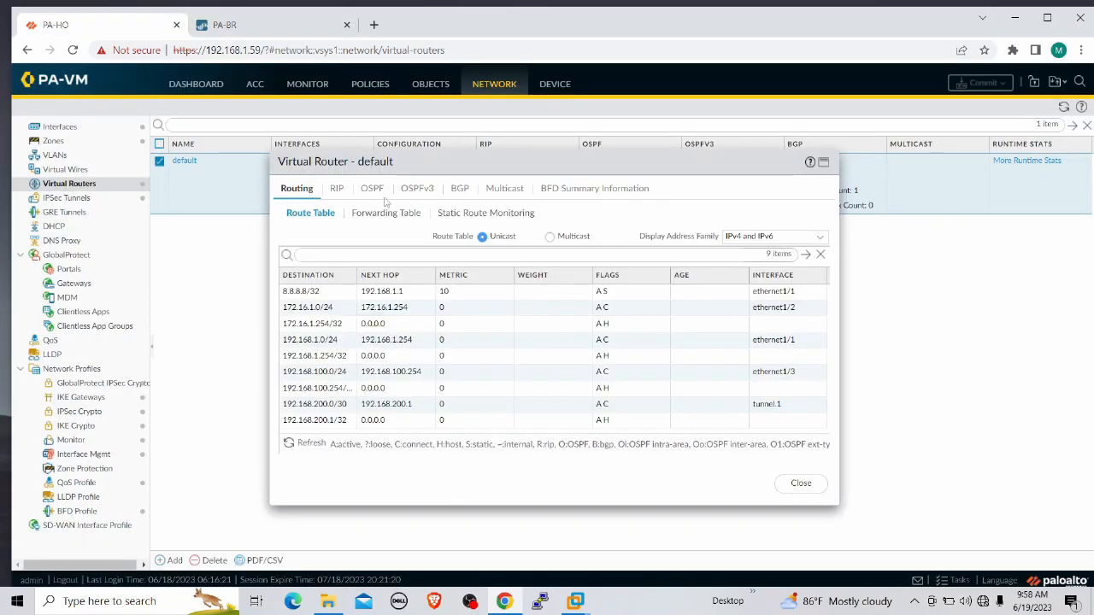
left_click(466, 192)
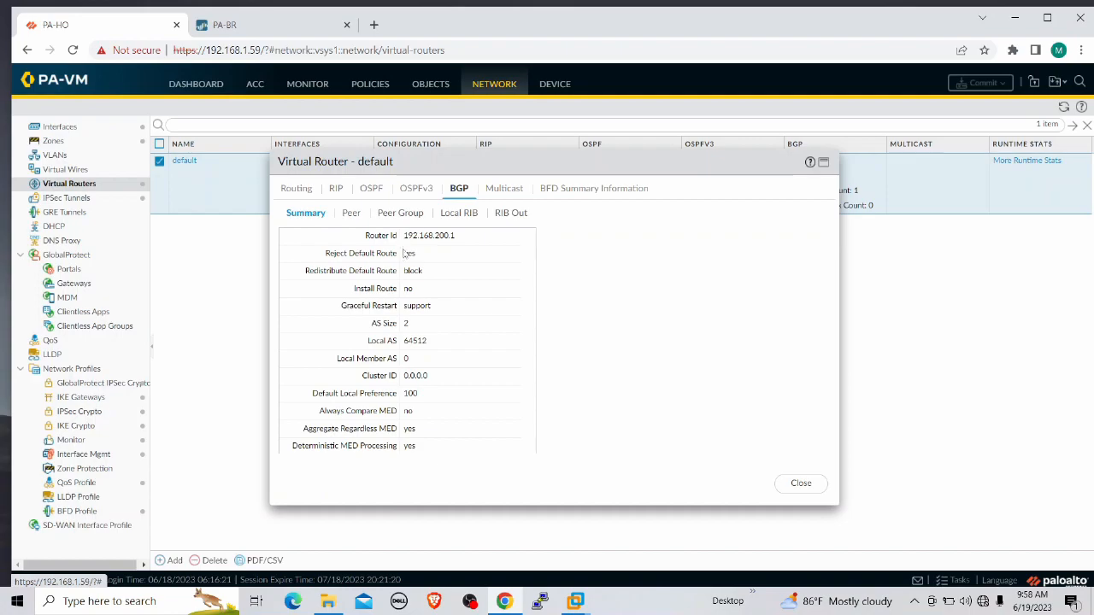
left_click(352, 215)
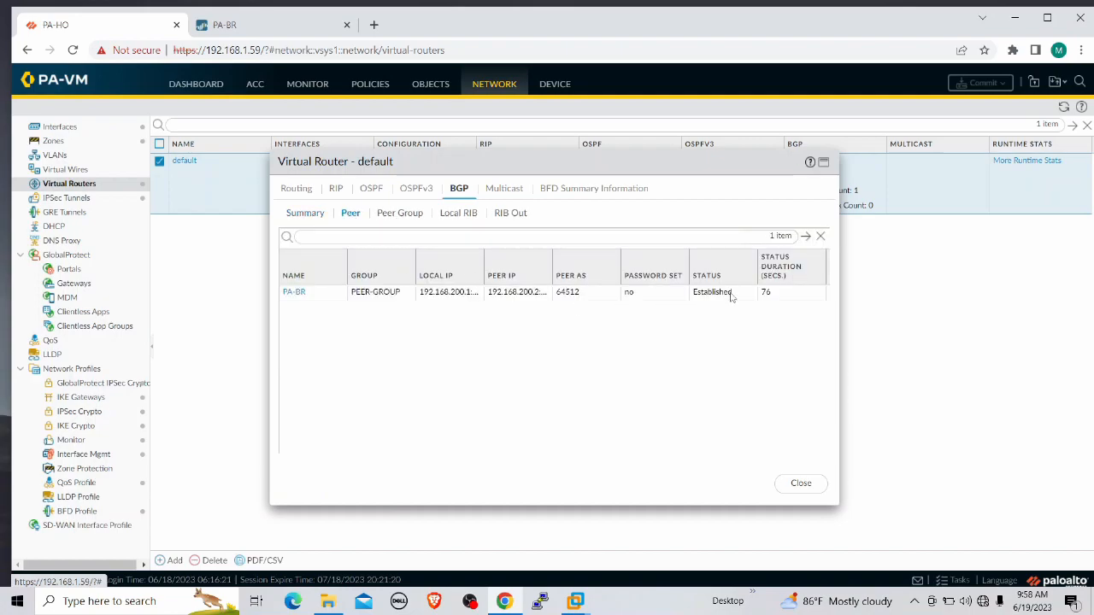
left_click(18, 601)
type("MAG")
left_click(260, 212)
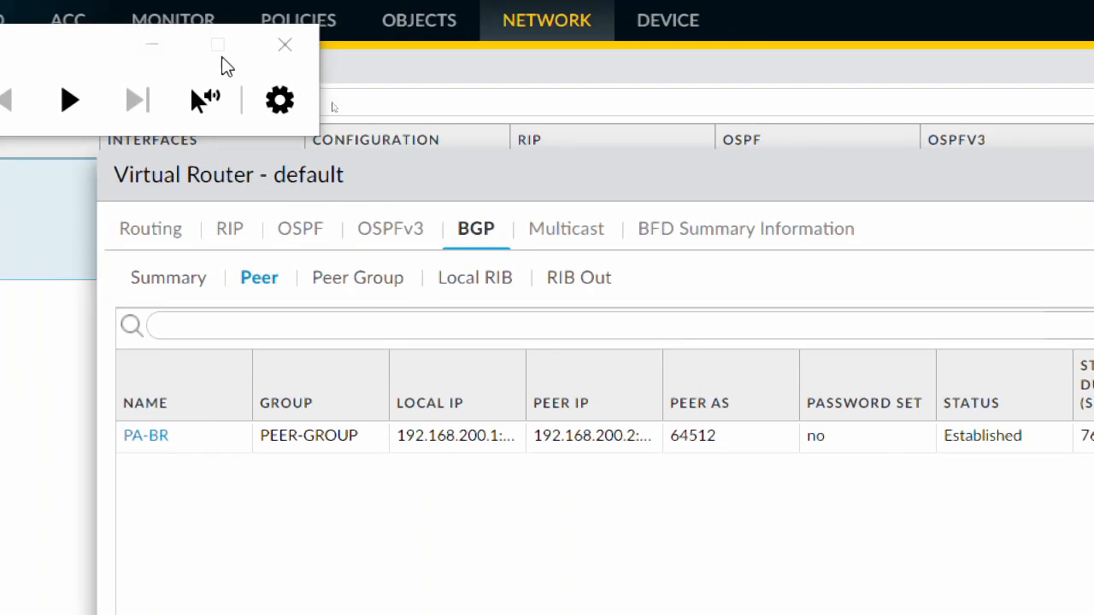
left_click(277, 52)
left_click(796, 483)
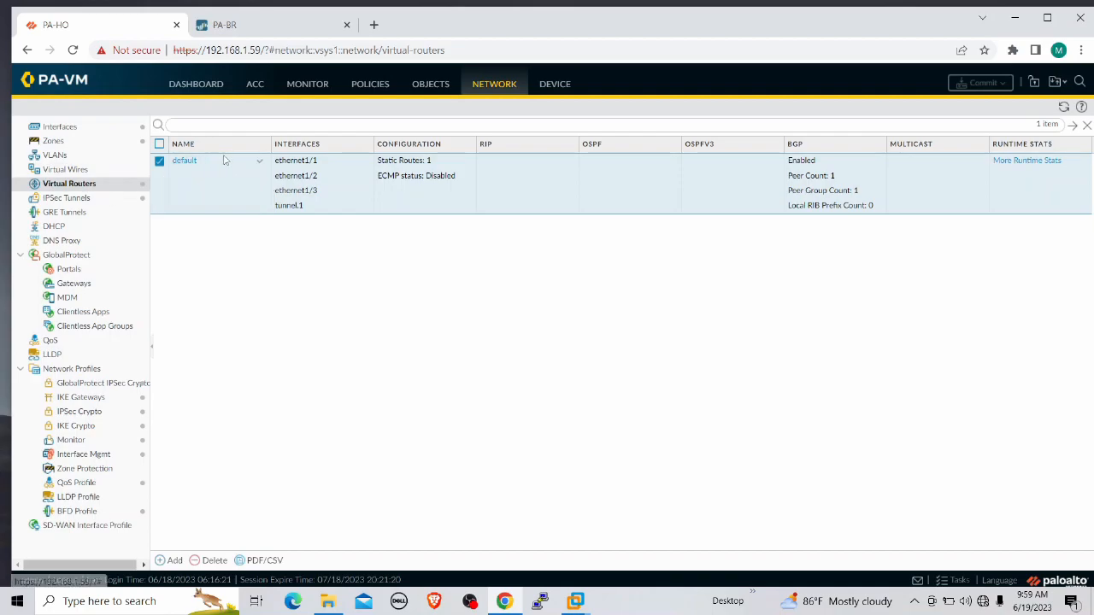
Step: Start a new IPv4 redistribution profile in PA-HO's default virtual router and magnify the screen
left_click(183, 162)
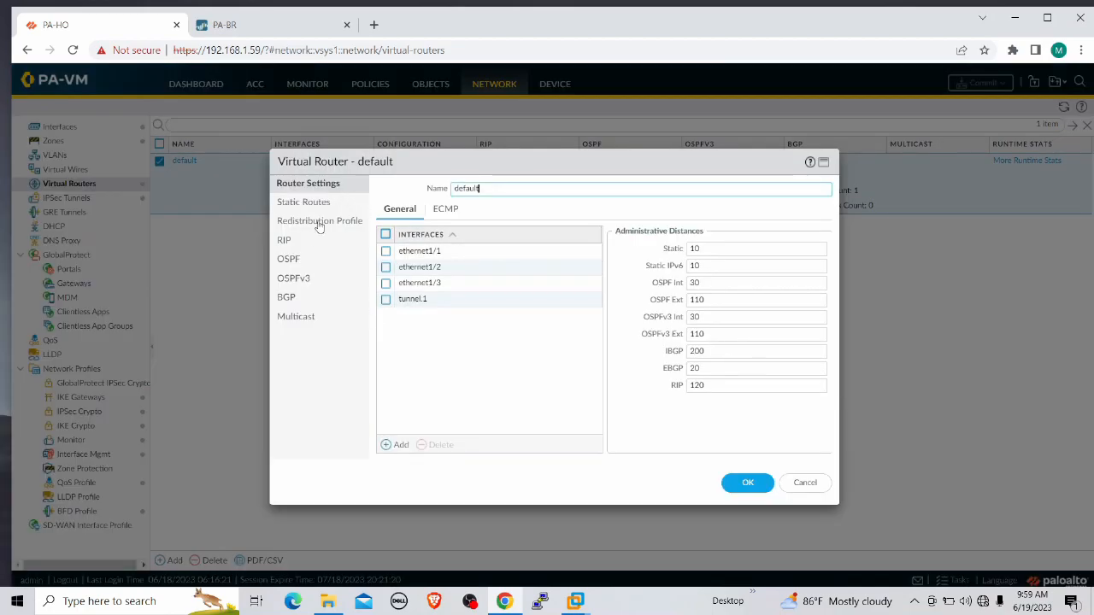
left_click(313, 222)
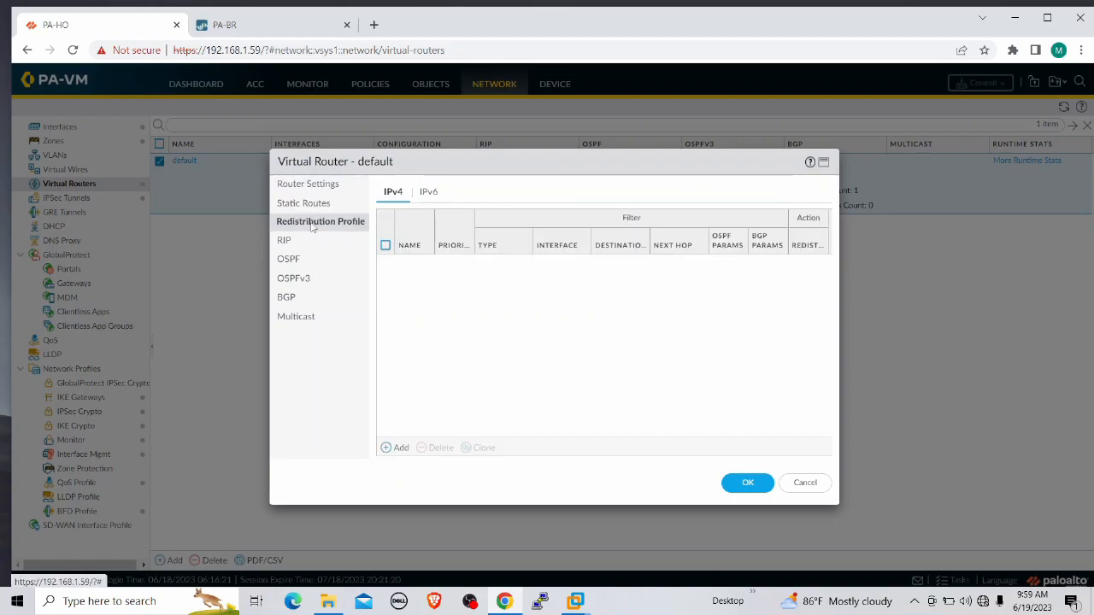
left_click(398, 448)
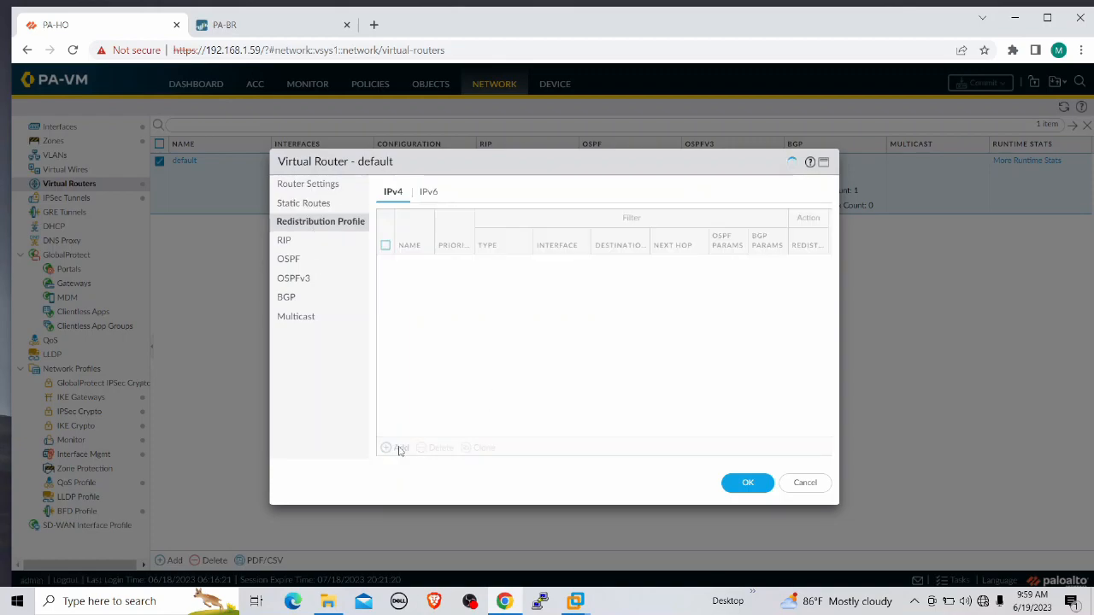
left_click(13, 605)
type("MAG")
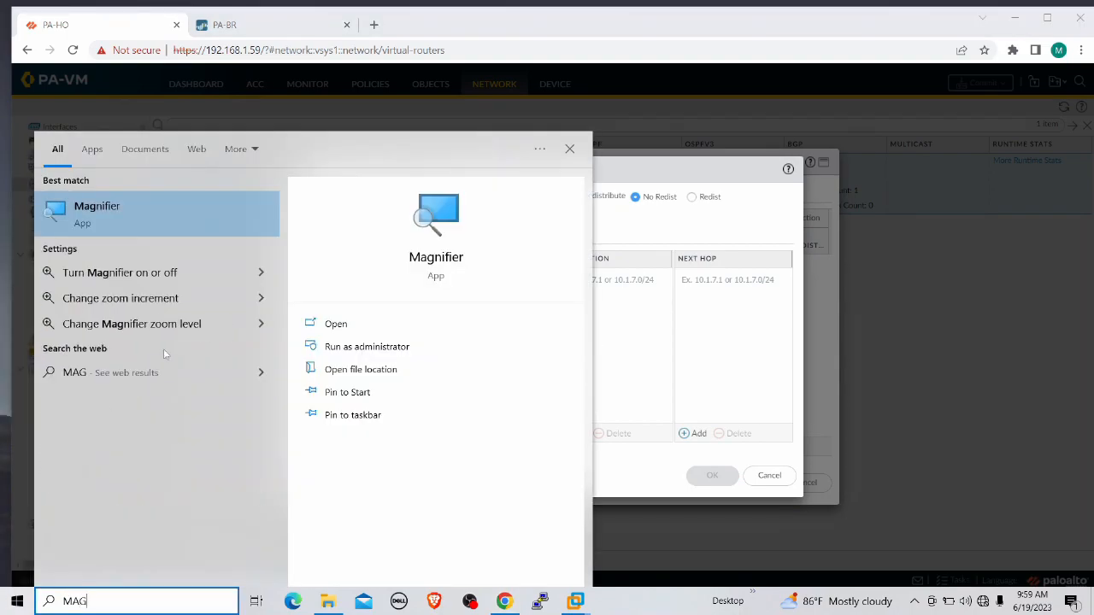
left_click(216, 212)
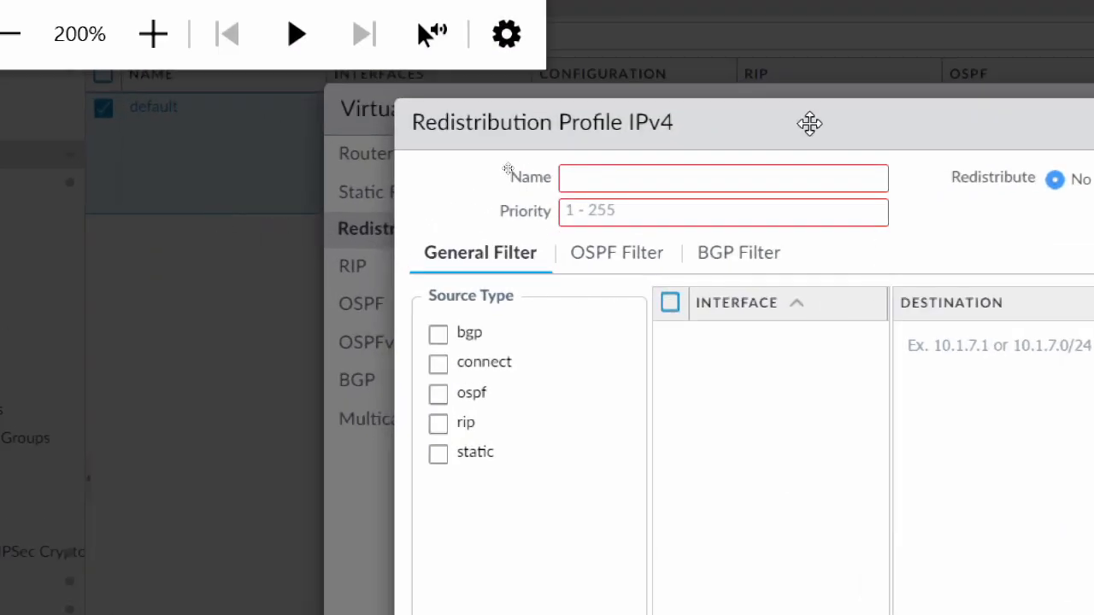
Step: Name the new IPv4 redistribution profile DMZ-NET and set its priority to 1
left_click(673, 183)
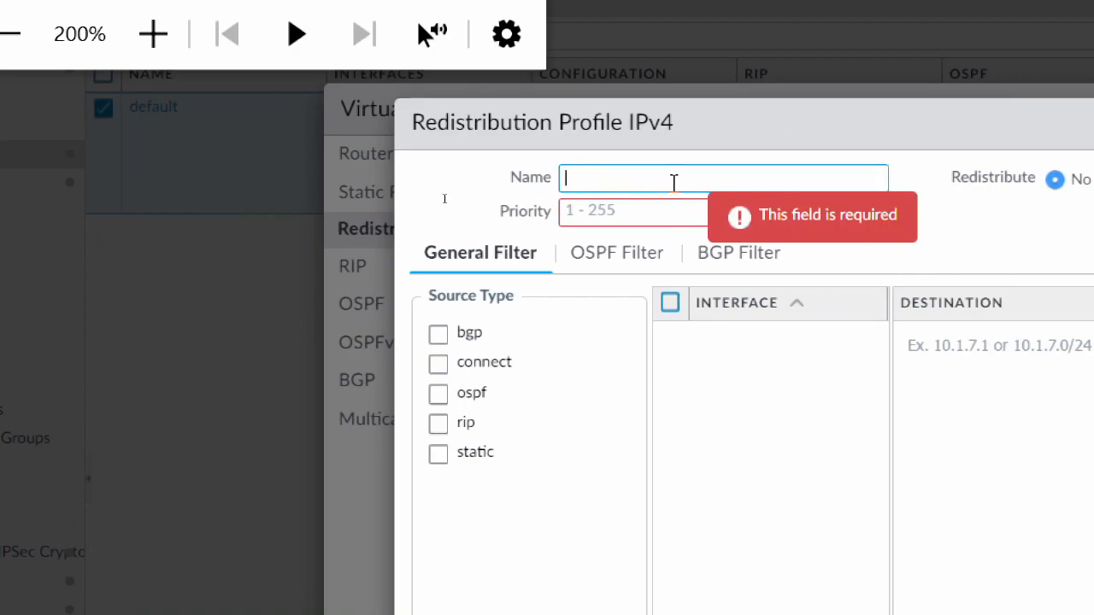
type("STAT")
key("BackSpace")
key("BackSpace")
key("BackSpace")
key("BackSpace")
type("DM")
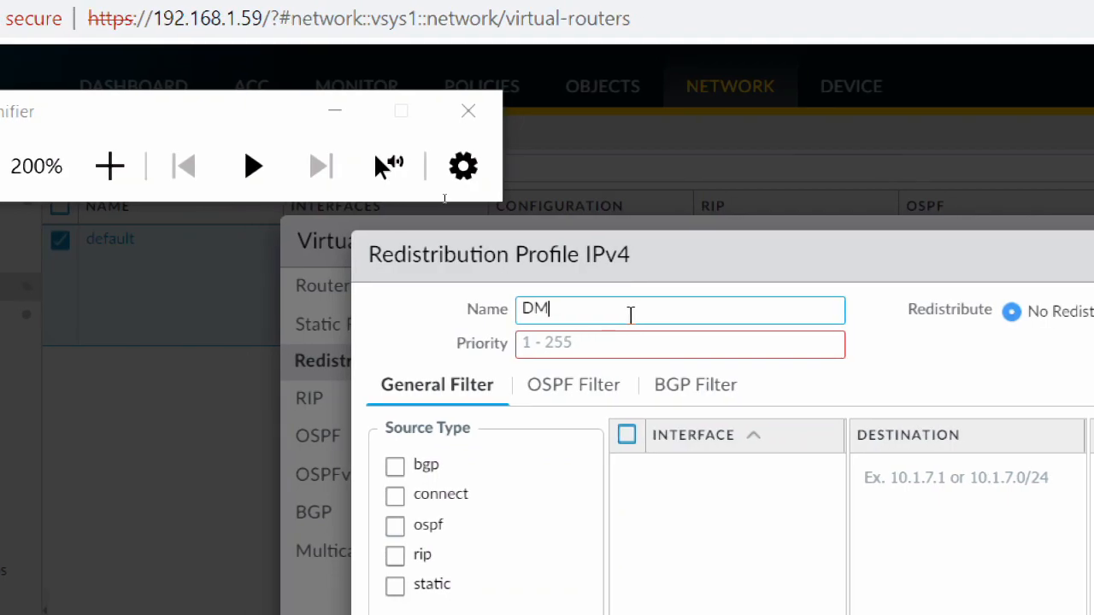
type("Z-NET5")
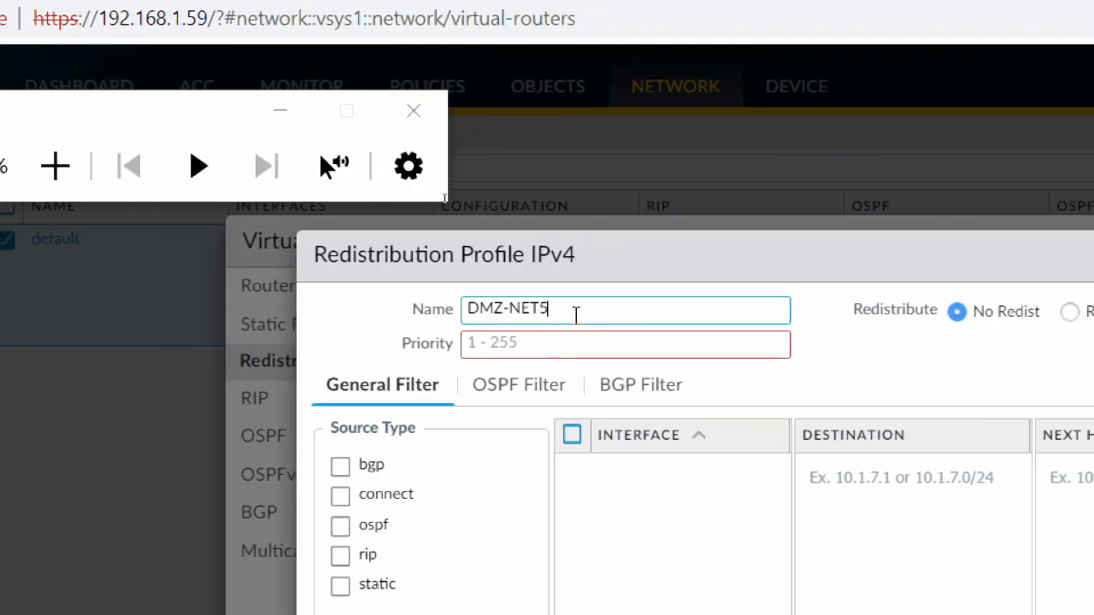
key("BackSpace")
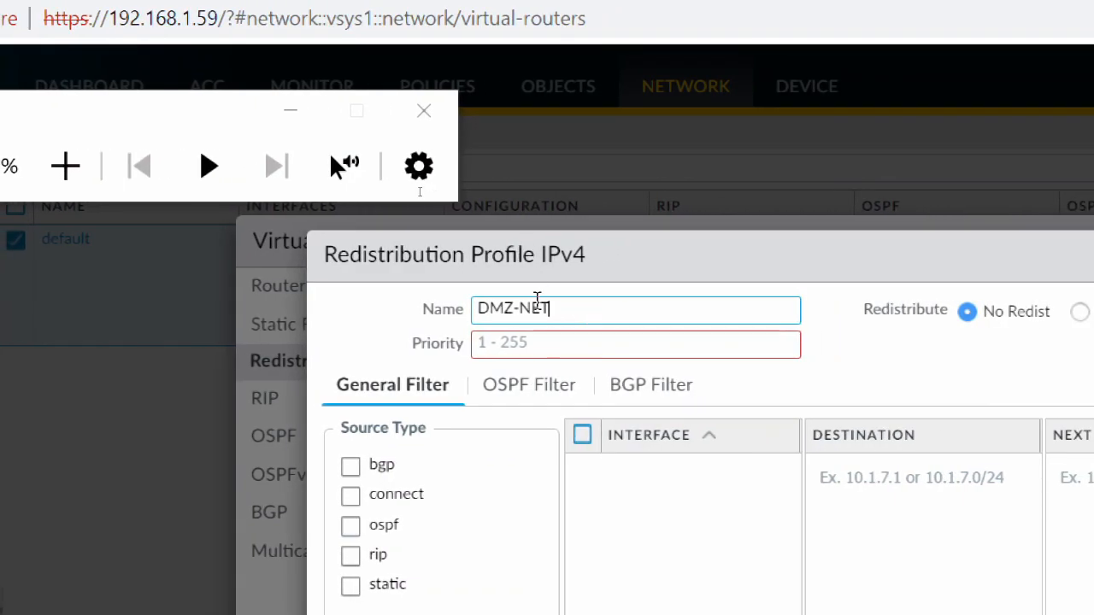
left_click(530, 345)
type("1")
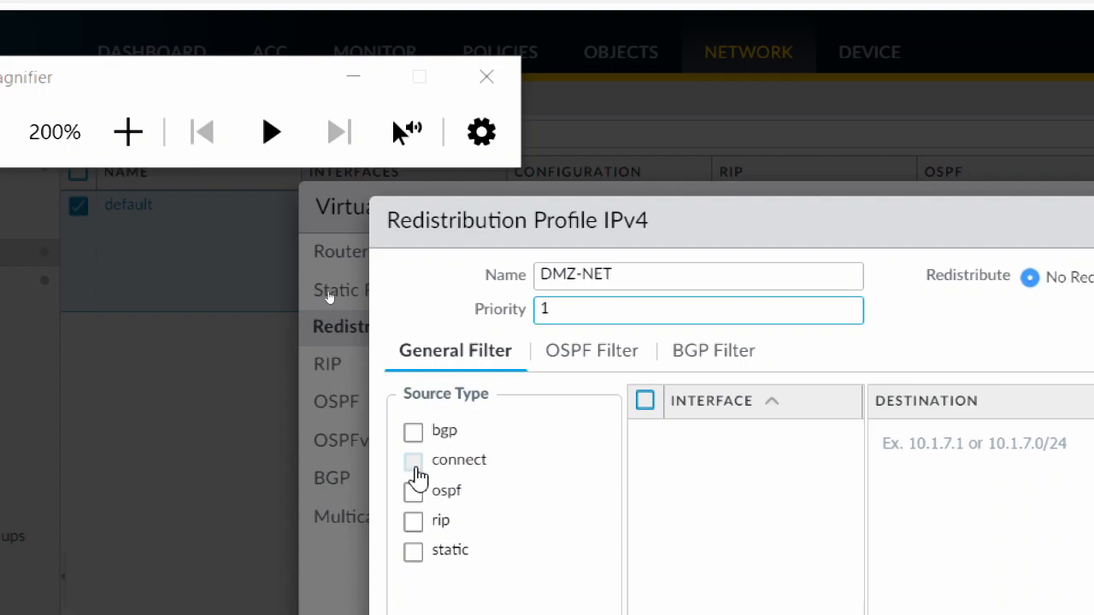
Step: Set the profile's source type to connect, add interface ethernet1/3, choose Redist as the action, and close the magnifier
left_click(413, 463)
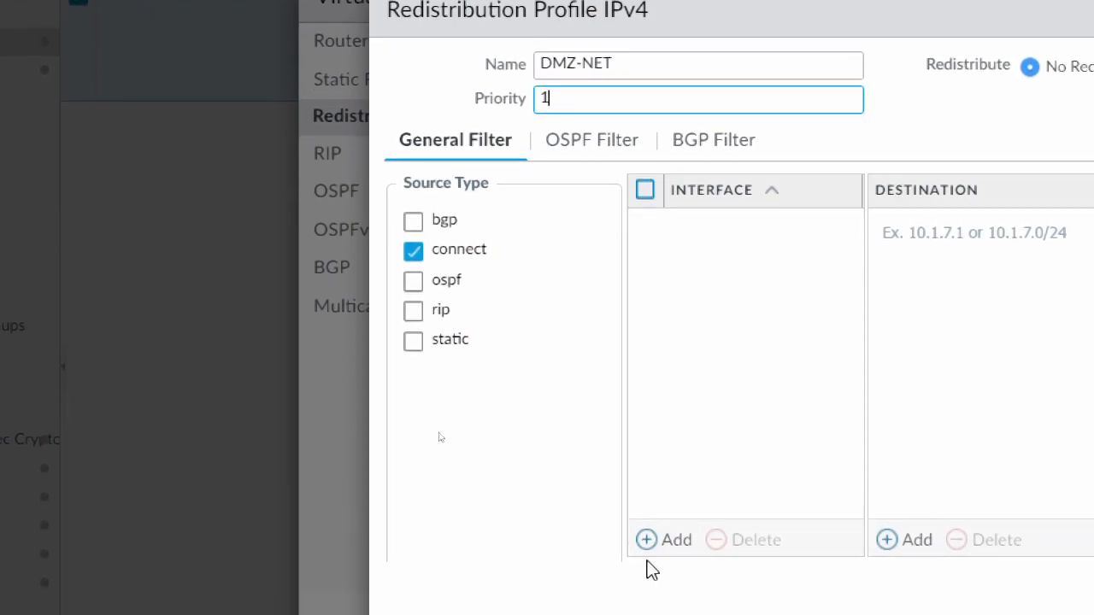
left_click(667, 540)
left_click(799, 227)
left_click(766, 333)
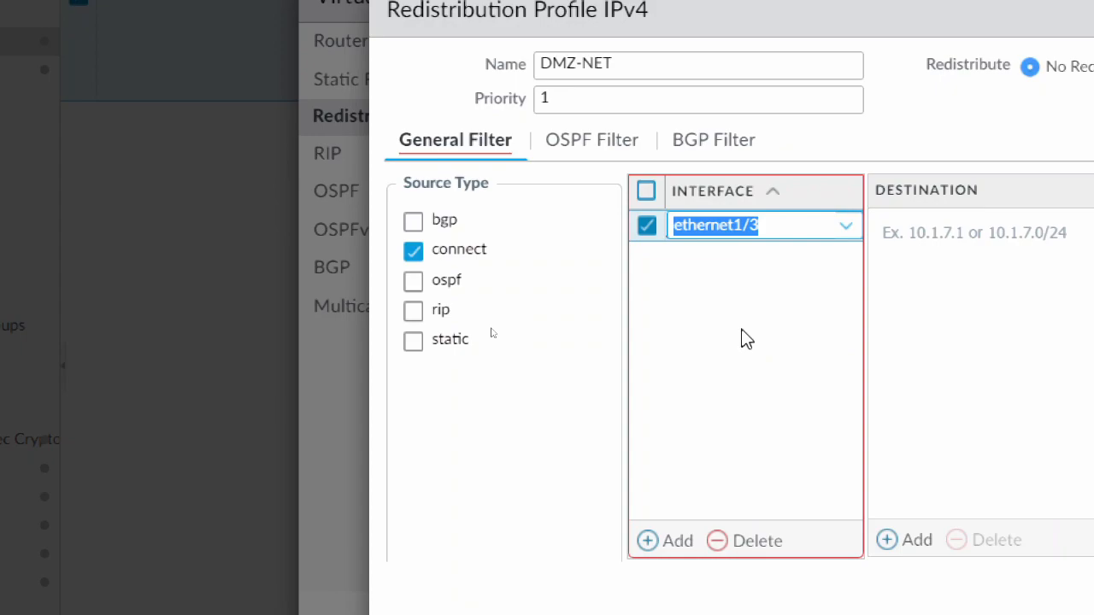
left_click(742, 339)
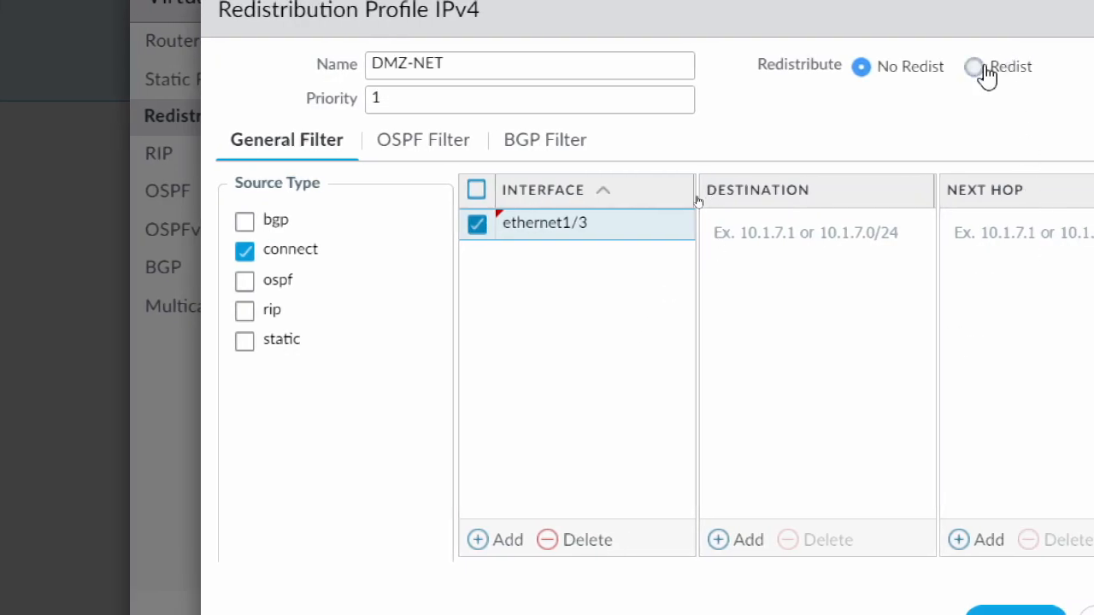
left_click(981, 69)
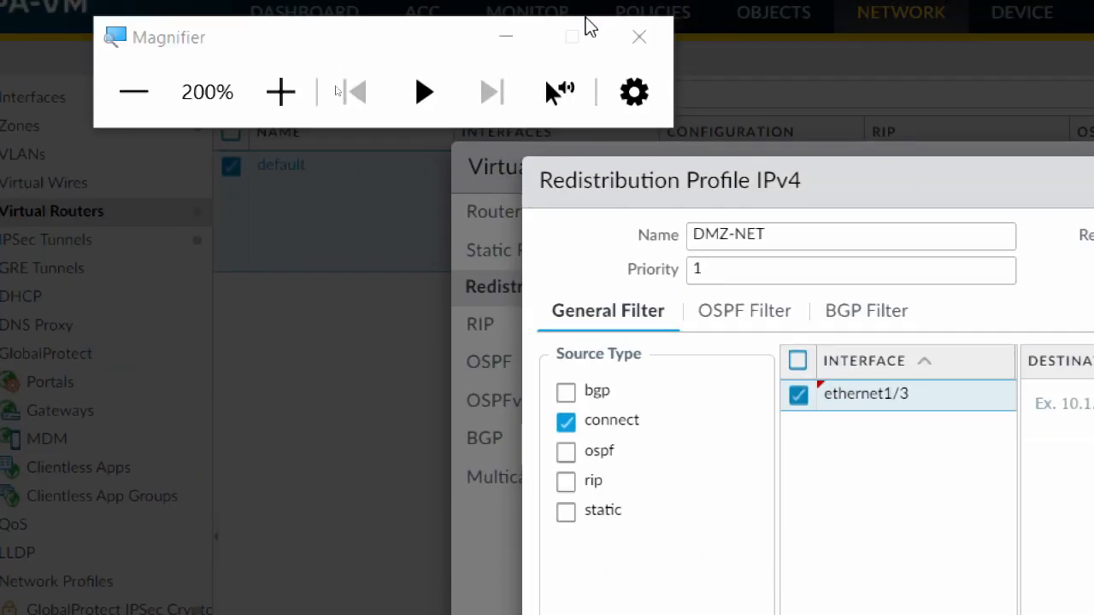
left_click(640, 37)
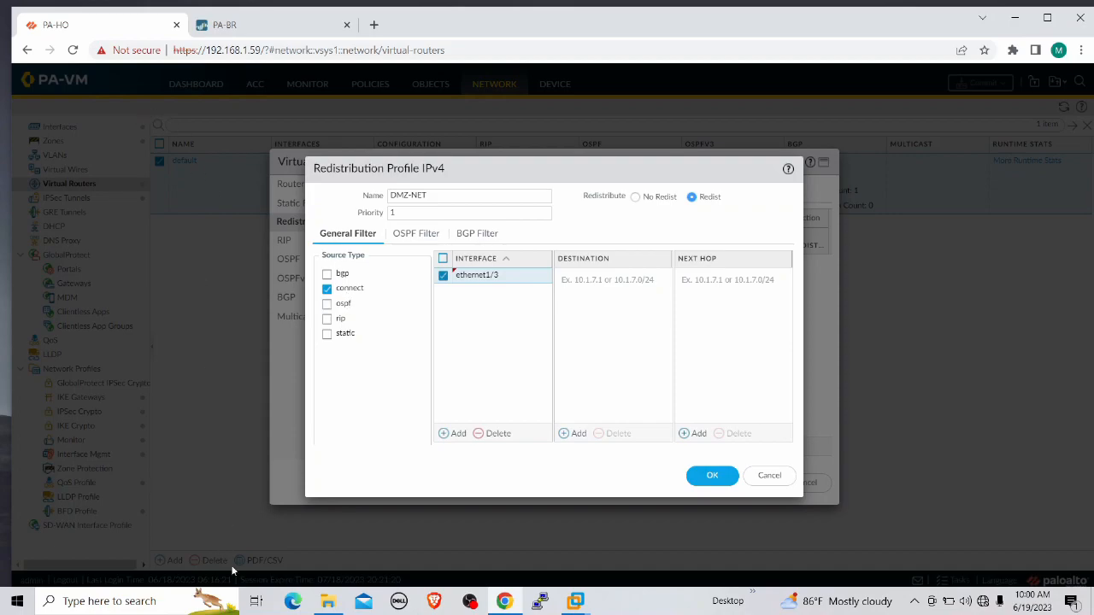
Step: Point out HO's DMZ link on the Desktop 1 diagram, then return to Desktop 2 and accept the DMZ-NET profile
left_click(256, 601)
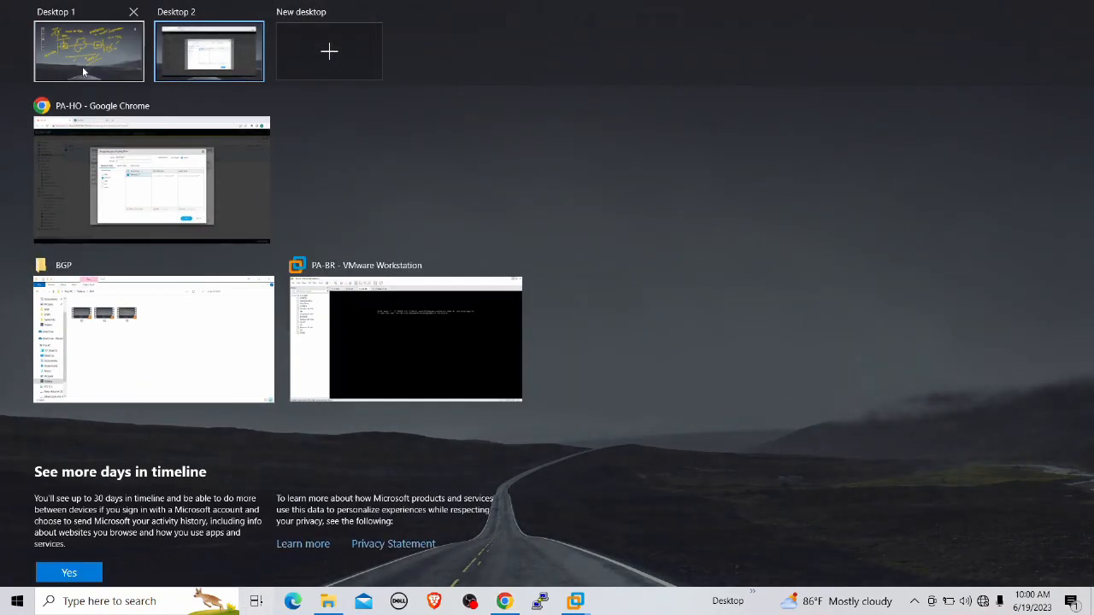
left_click(83, 66)
left_click(22, 183)
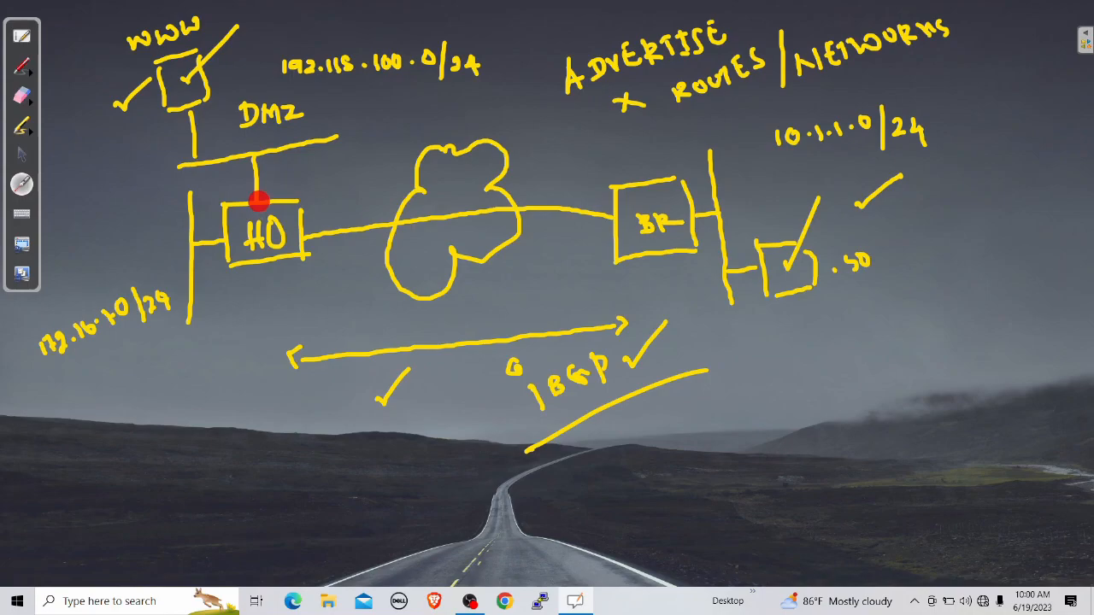
left_click(22, 156)
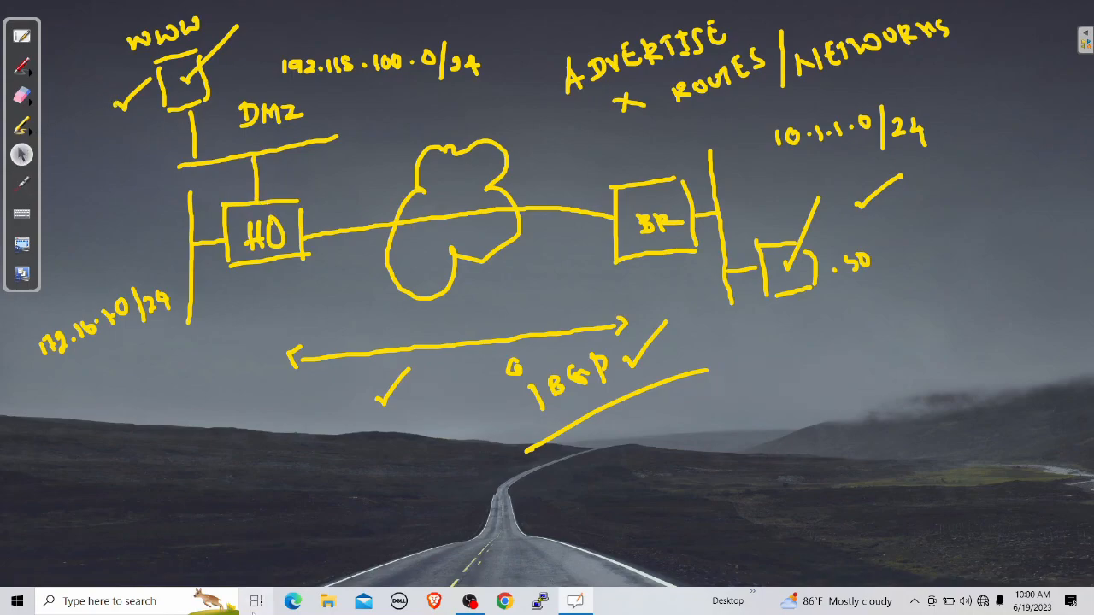
left_click(254, 602)
left_click(208, 50)
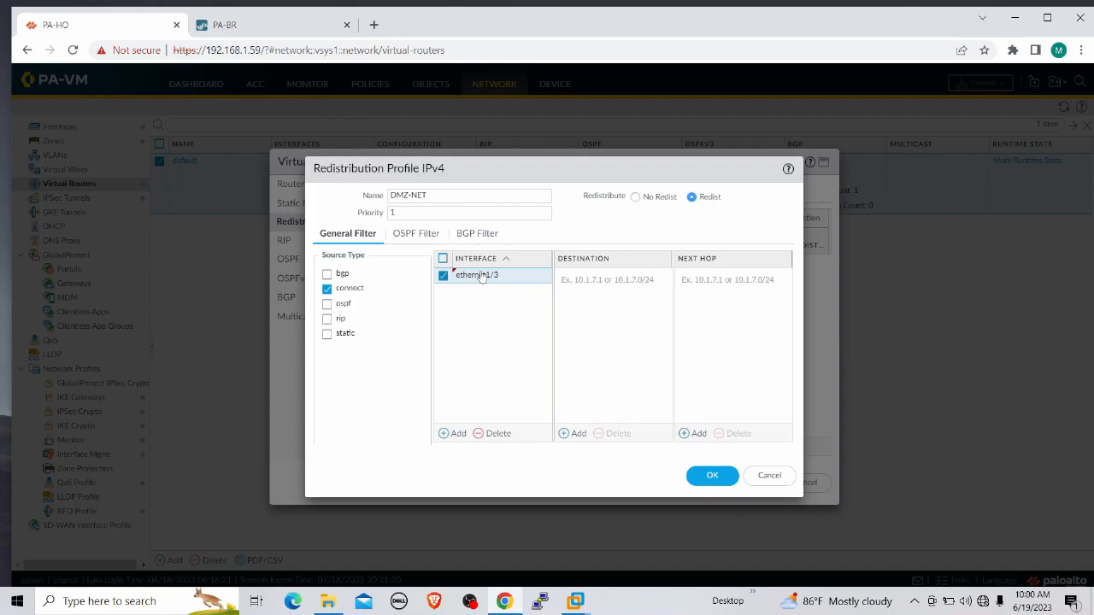
left_click(715, 479)
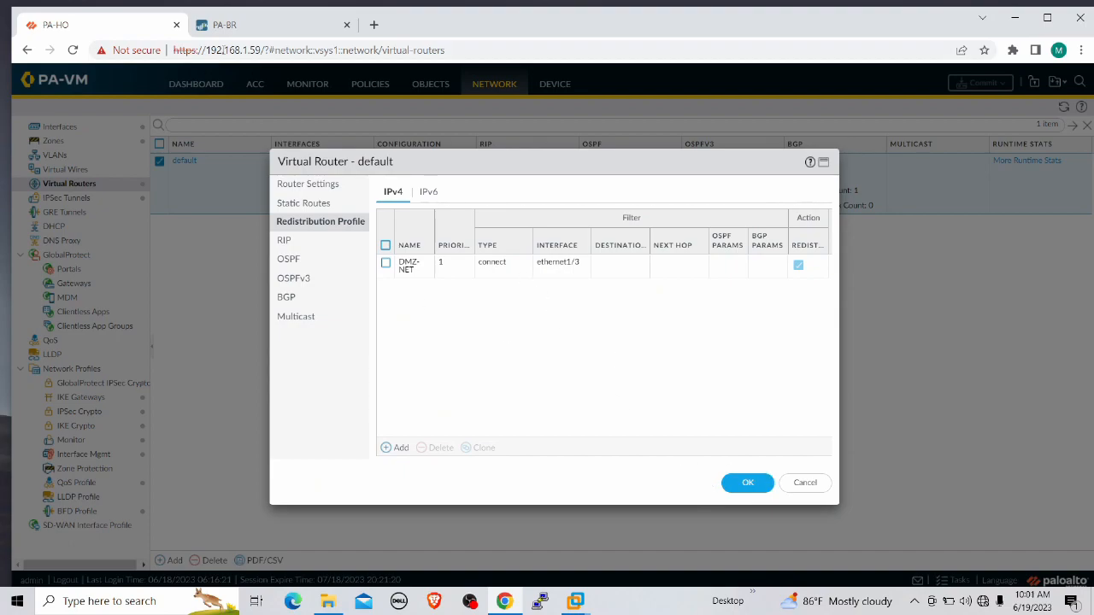
Step: Examine the BGP local RIB, magnified, in the default virtual router's runtime statistics on PA-BR, and close the statistics
left_click(251, 29)
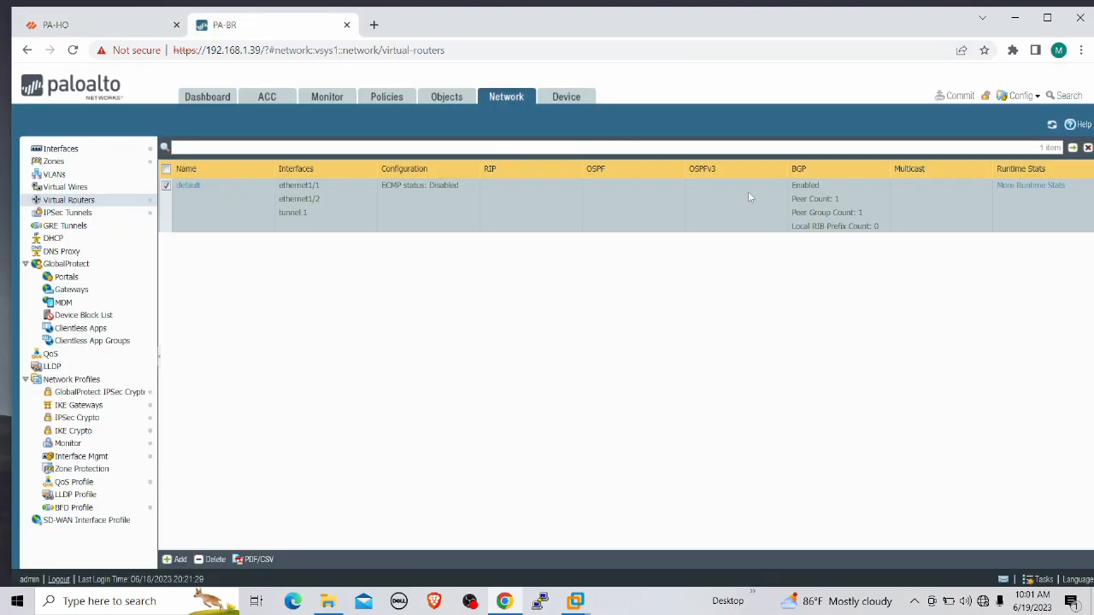
left_click(1029, 186)
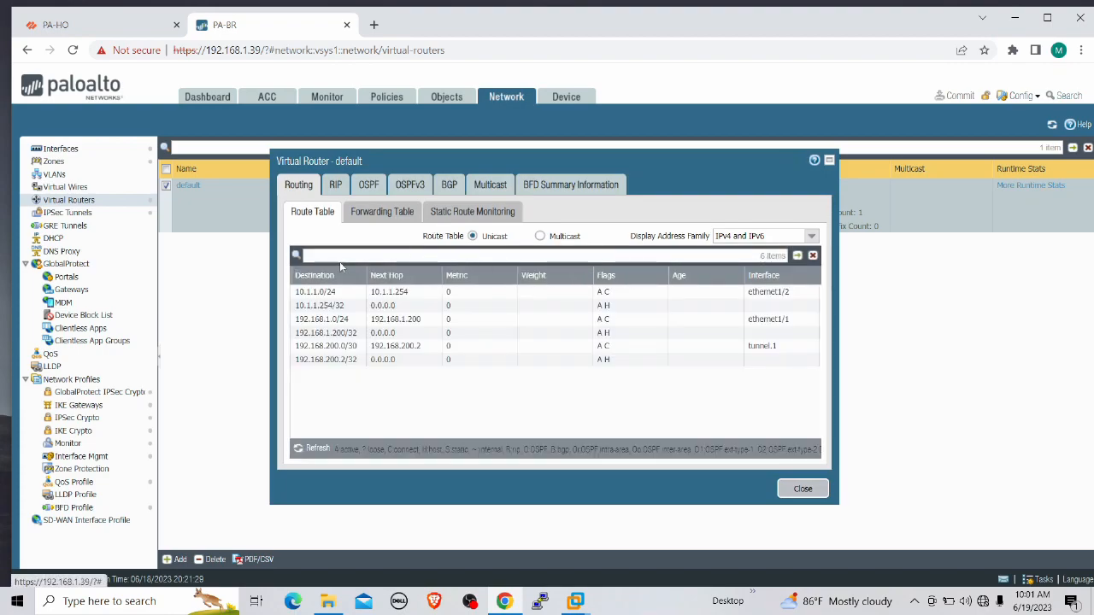
left_click(449, 190)
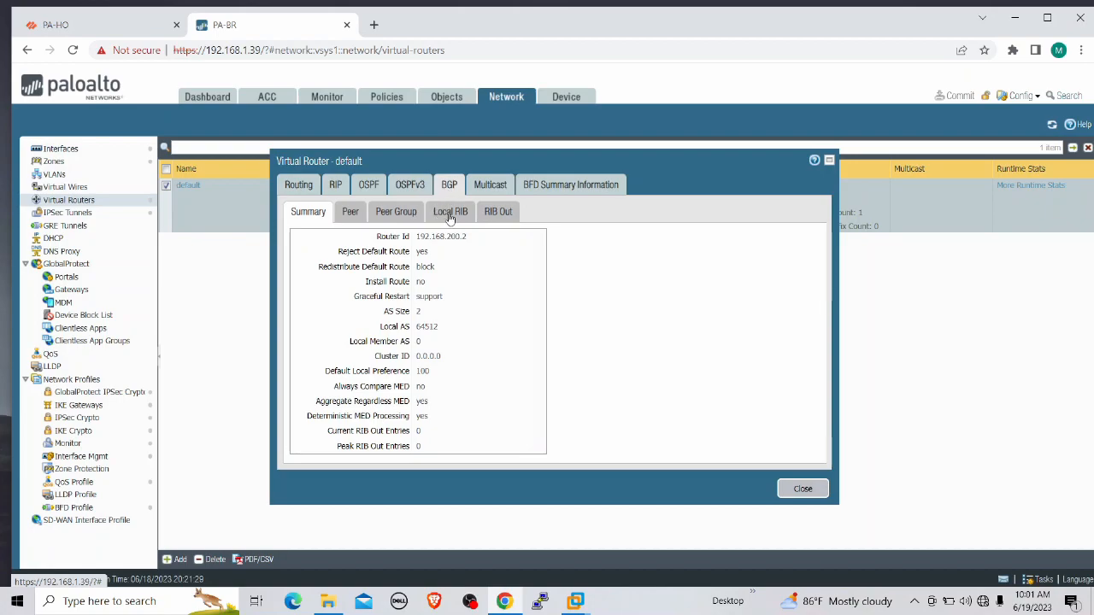
left_click(450, 213)
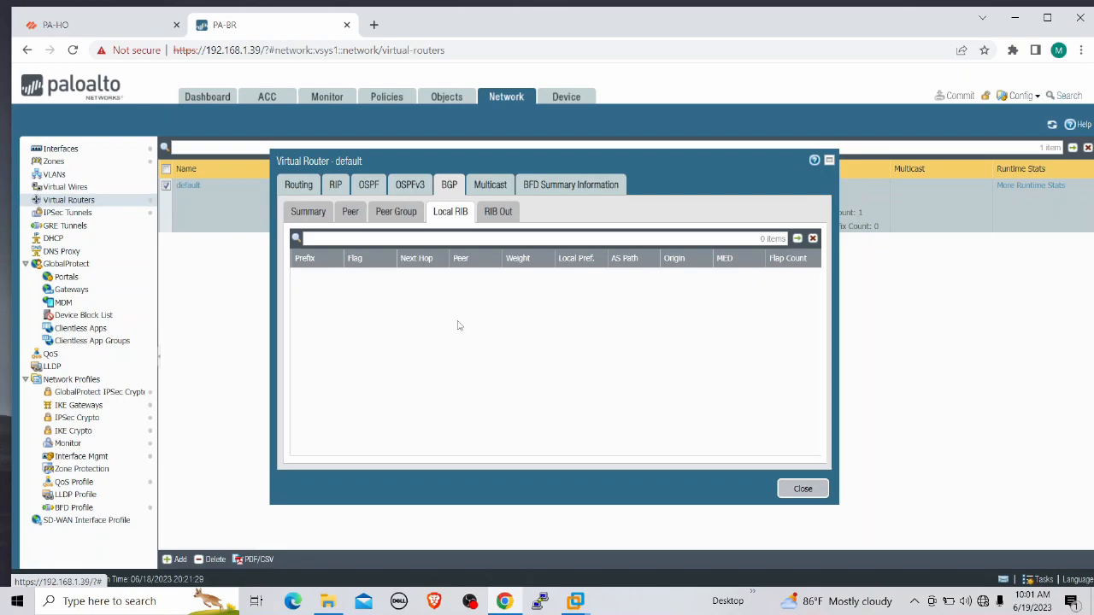
left_click(17, 601)
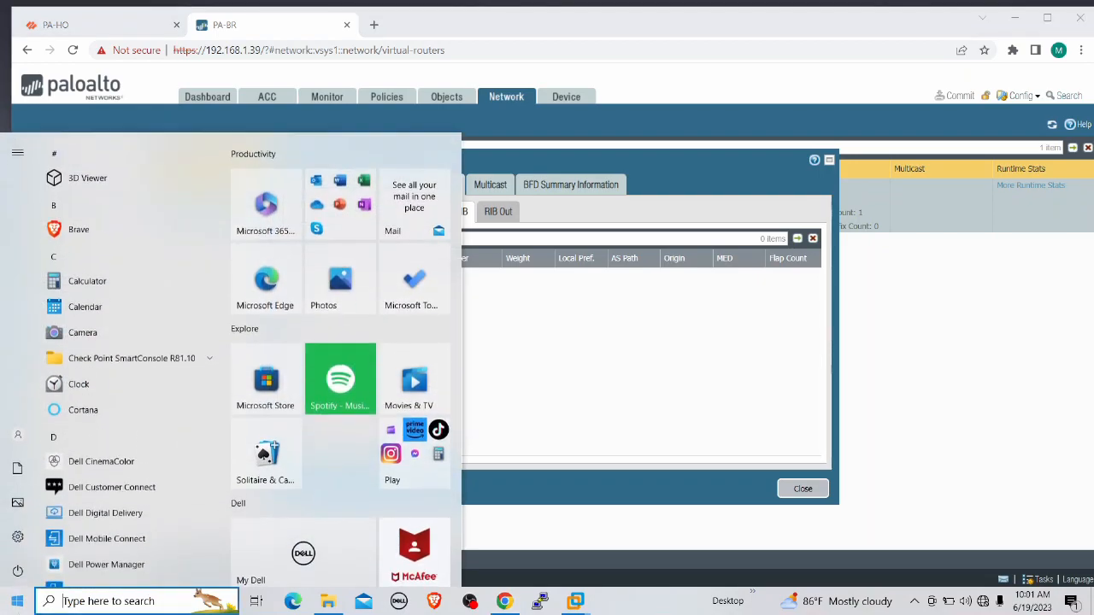
type("MAG")
left_click(194, 220)
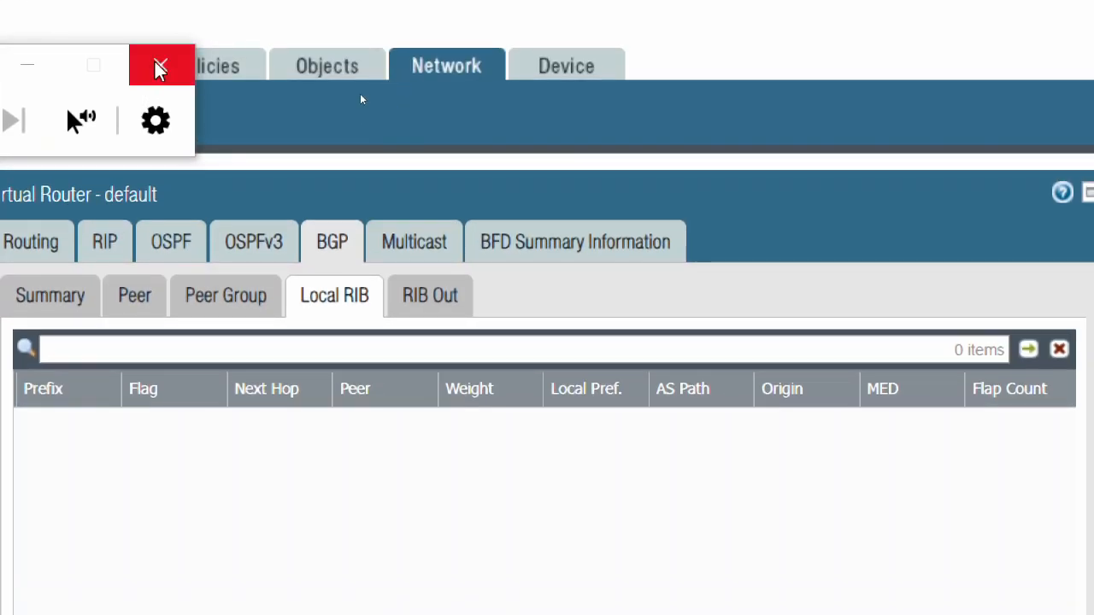
left_click(159, 65)
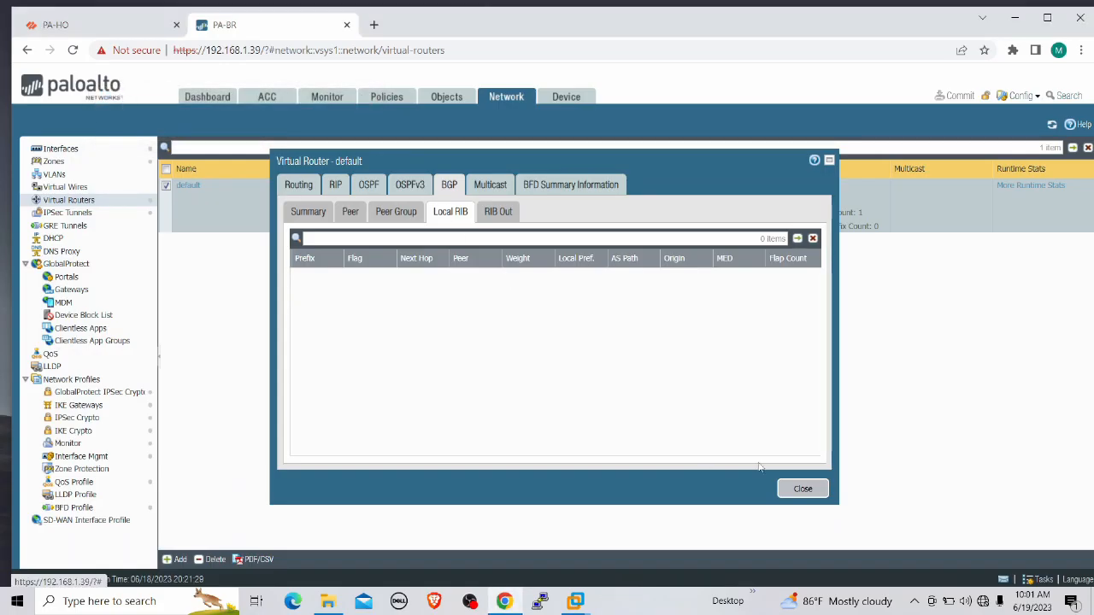
left_click(802, 489)
Step: Save the default virtual router on PA-HO, commit the configuration, and dismiss the commit status
left_click(135, 21)
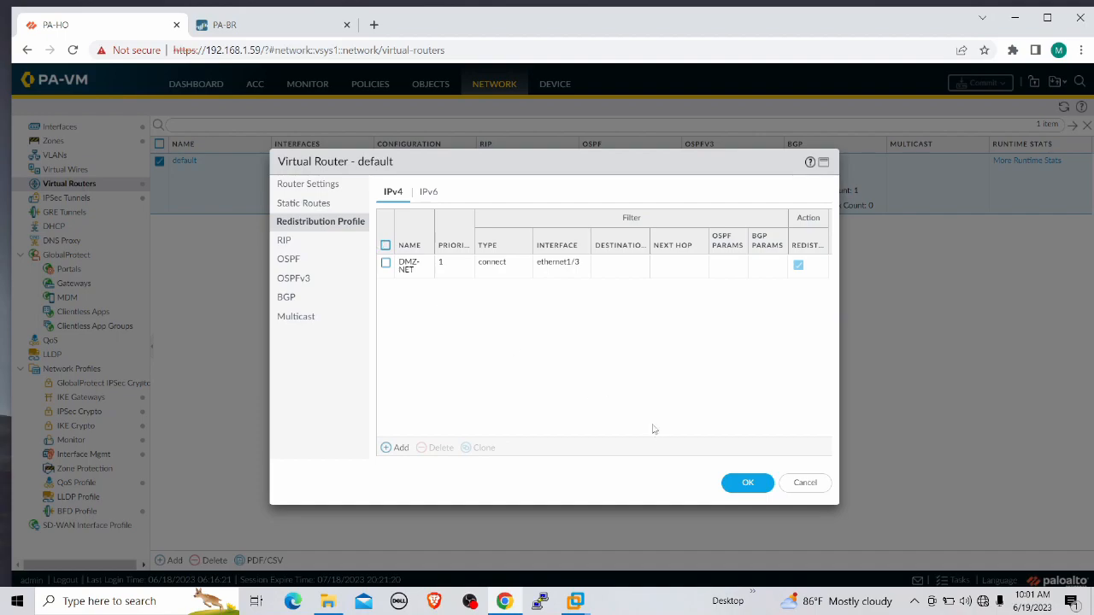
left_click(744, 482)
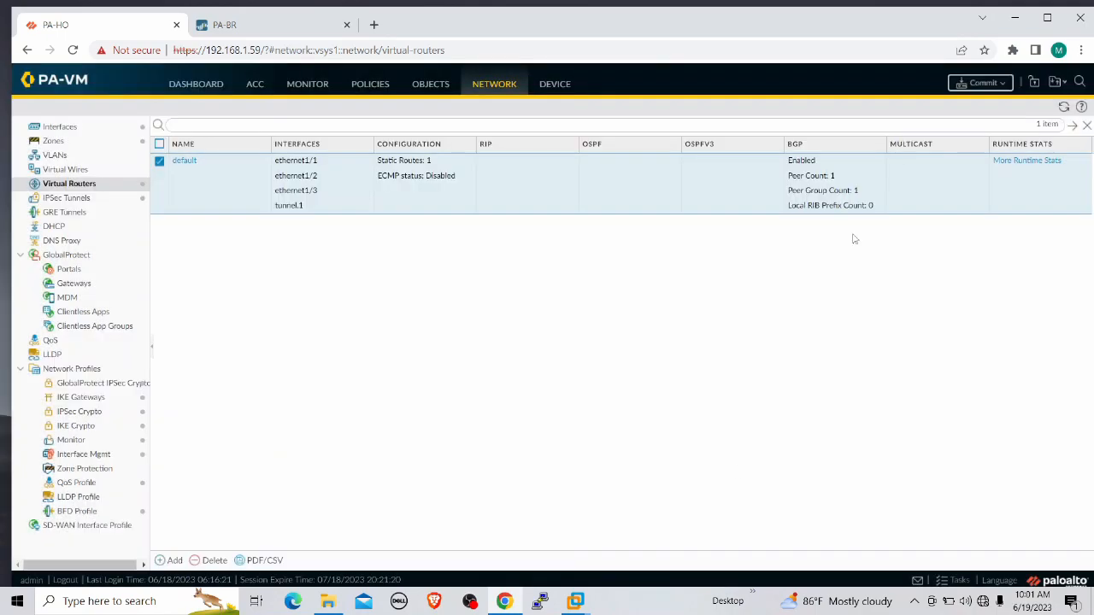
left_click(980, 82)
left_click(673, 484)
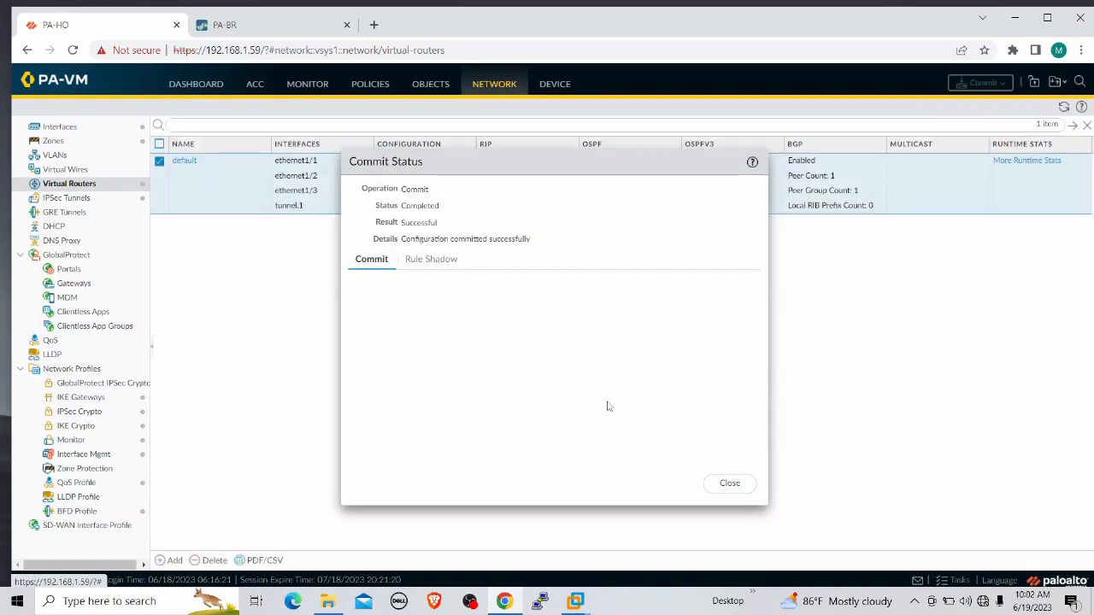
left_click(727, 488)
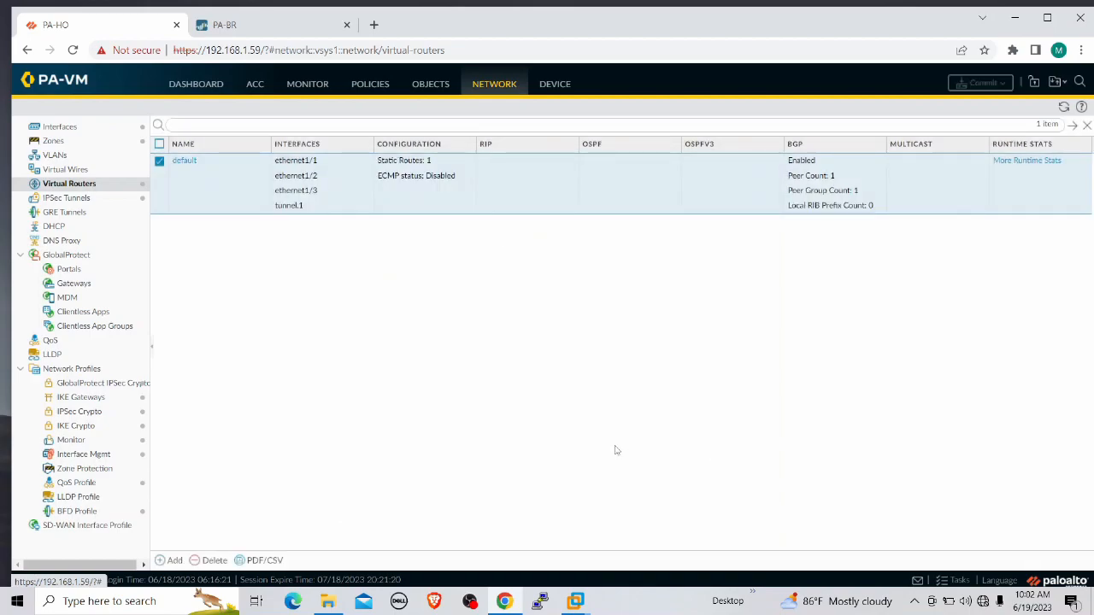
Step: Recheck the BGP local RIB in PA-BR's virtual router runtime statistics after the PA-HO commit, and close the statistics
left_click(253, 22)
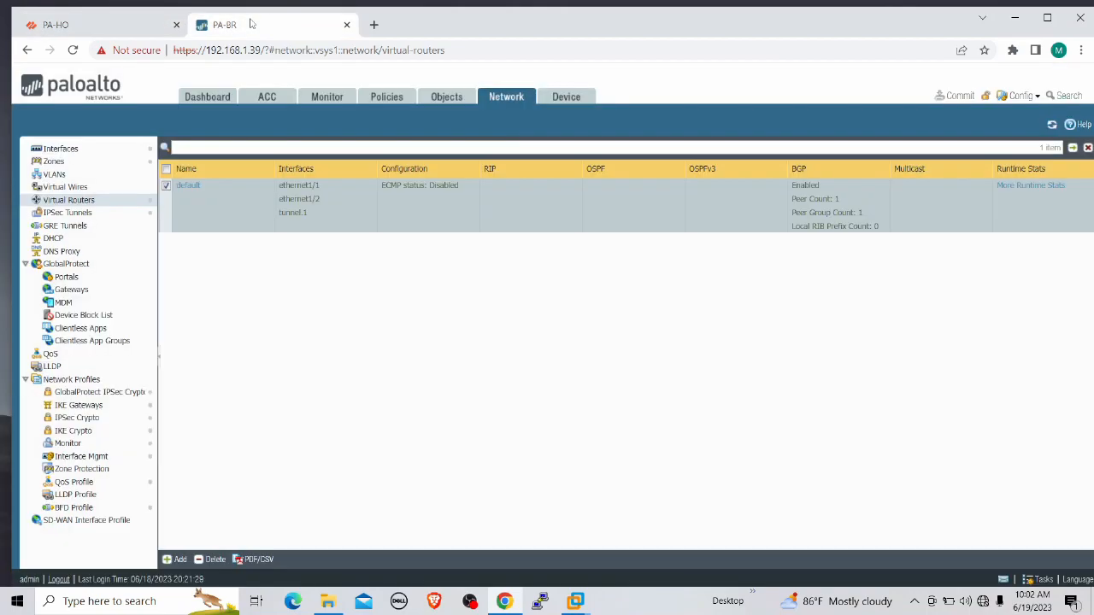
left_click(1049, 188)
left_click(373, 190)
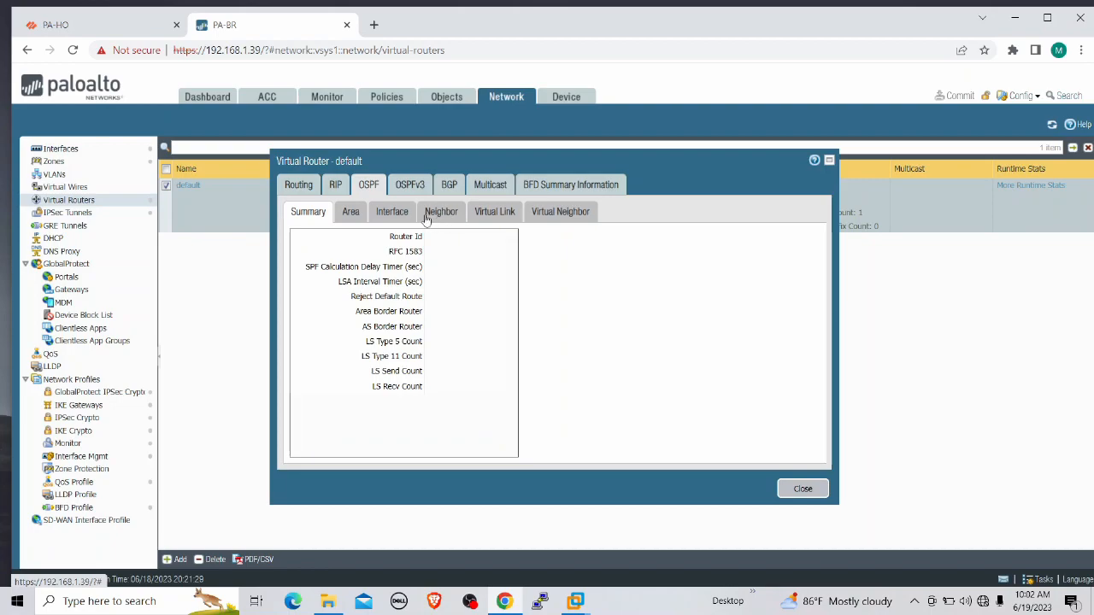
left_click(451, 188)
left_click(453, 214)
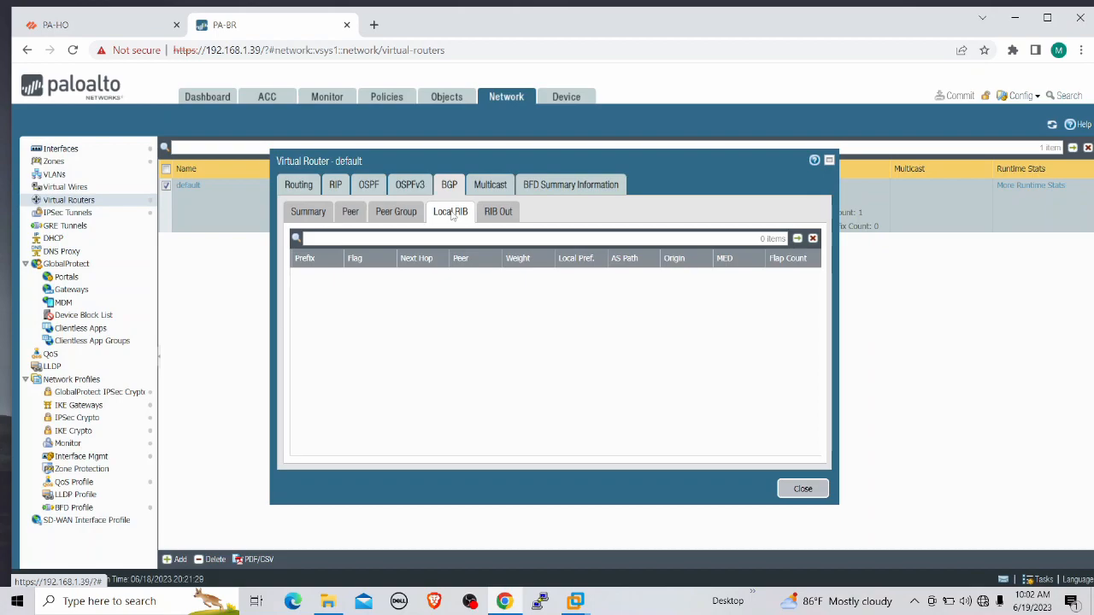
left_click(792, 490)
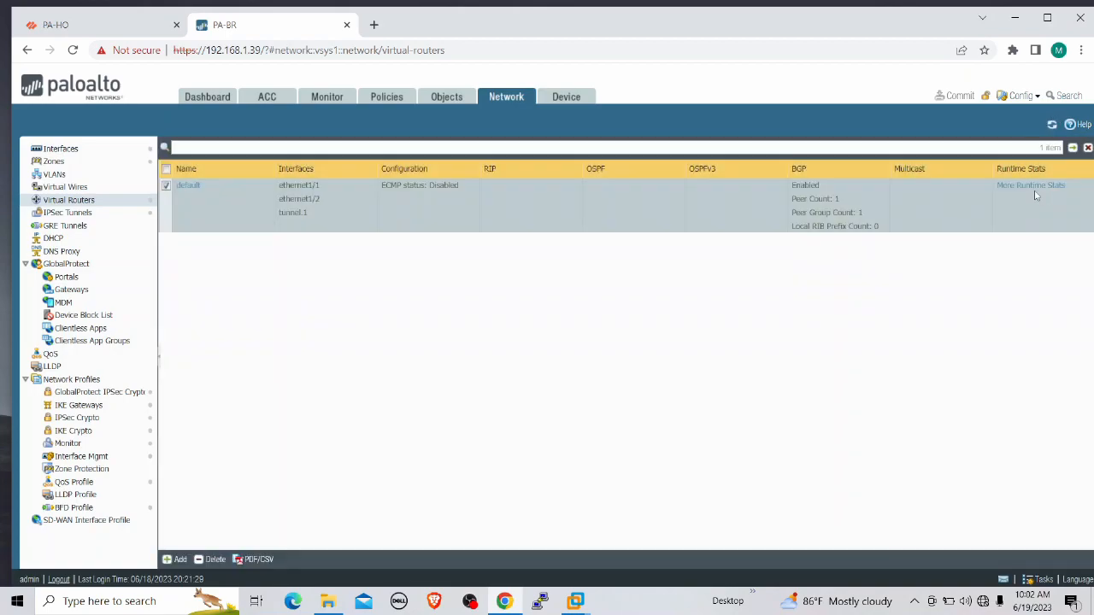
Step: Reopen PA-BR's runtime statistics to check the PA-HO peer's BGP status and the local RIB, and close them
left_click(1031, 187)
left_click(446, 186)
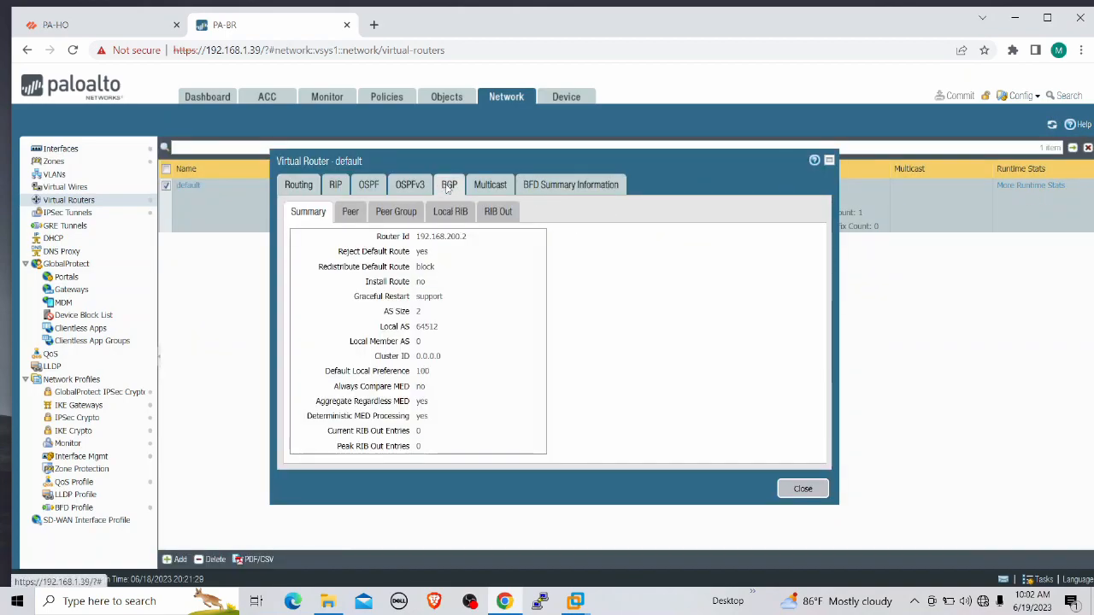
left_click(359, 218)
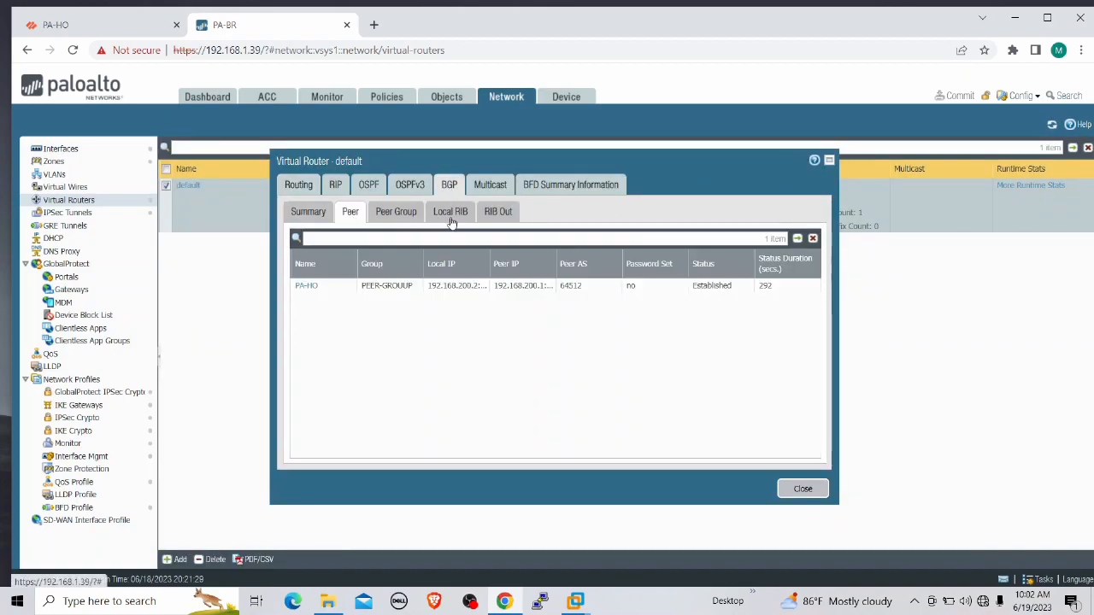
left_click(452, 214)
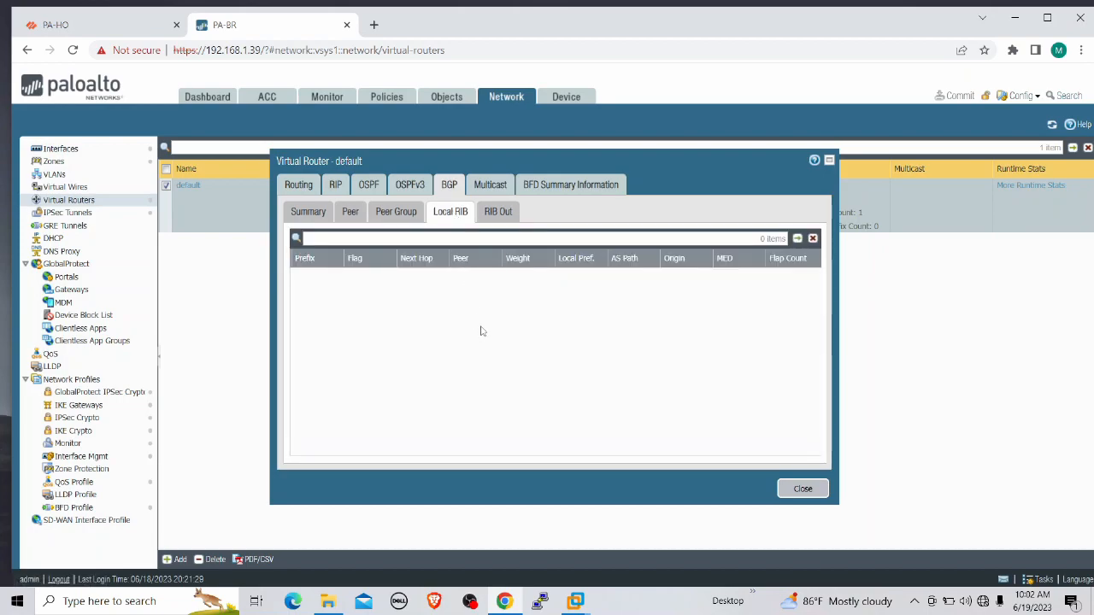
left_click(804, 489)
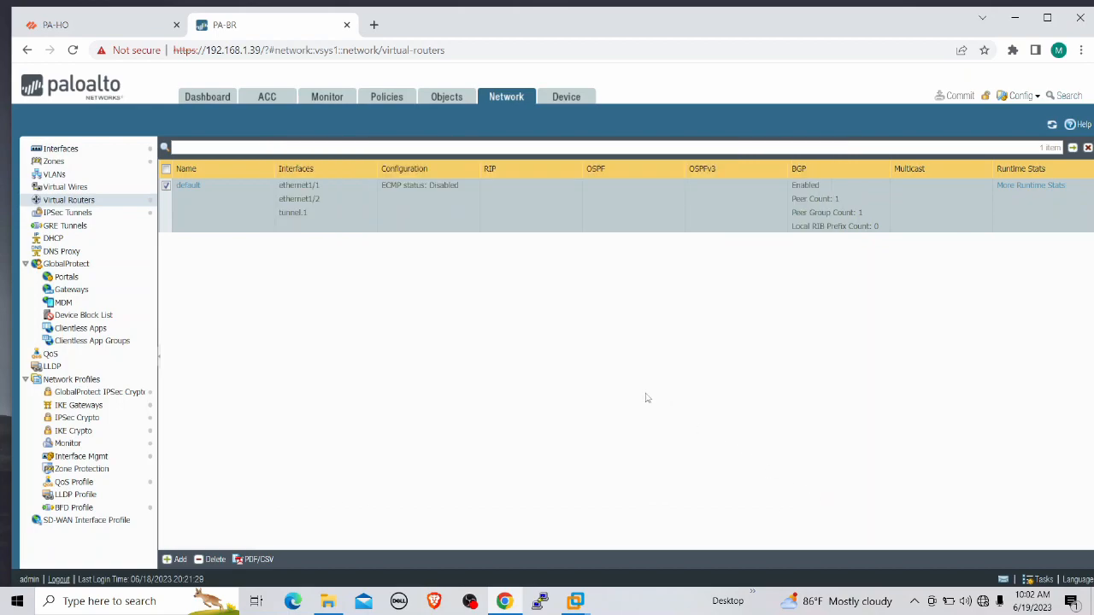
Step: Return to PA-HO and open the redistribution profiles of its default virtual router
left_click(132, 27)
left_click(183, 161)
left_click(316, 226)
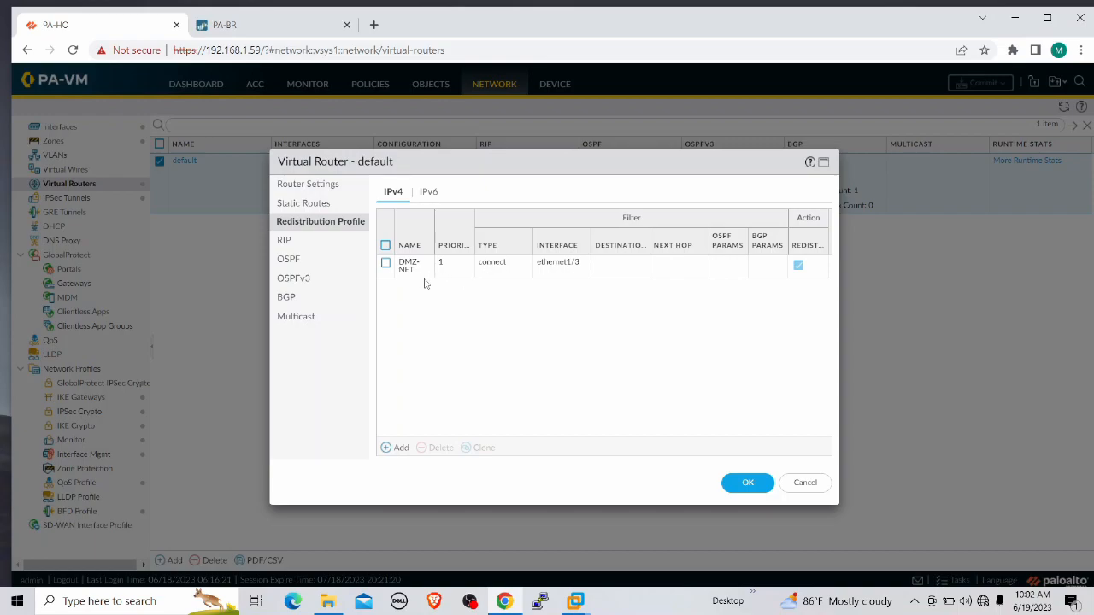
Step: Open the BGP redistribution rules of PA-HO's default virtual router in an enlarged dialog, using Magnifier briefly to view them
left_click(295, 298)
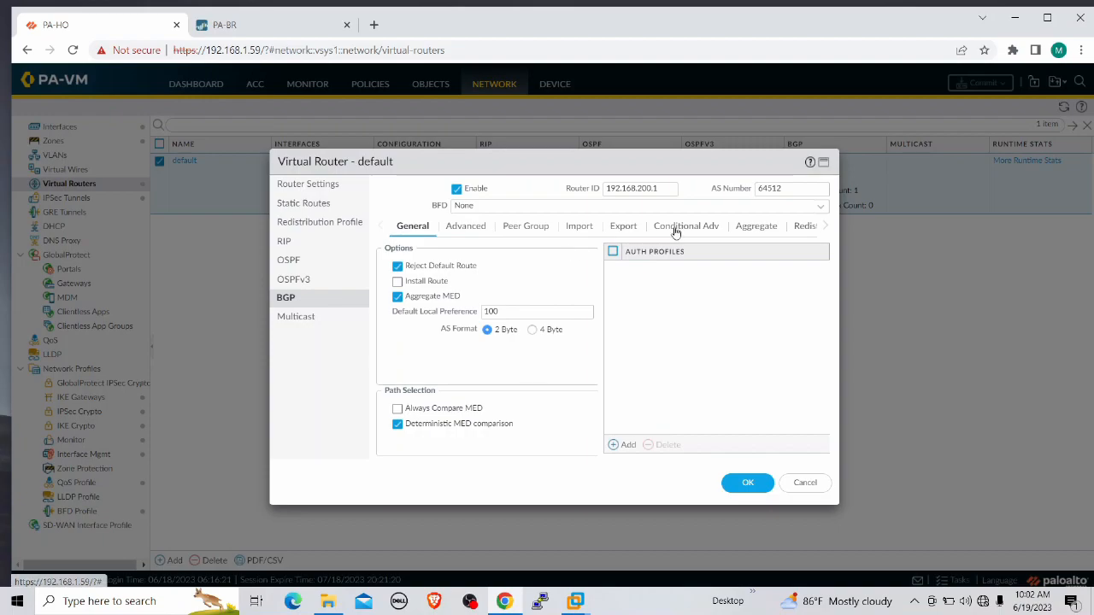
left_click(823, 163)
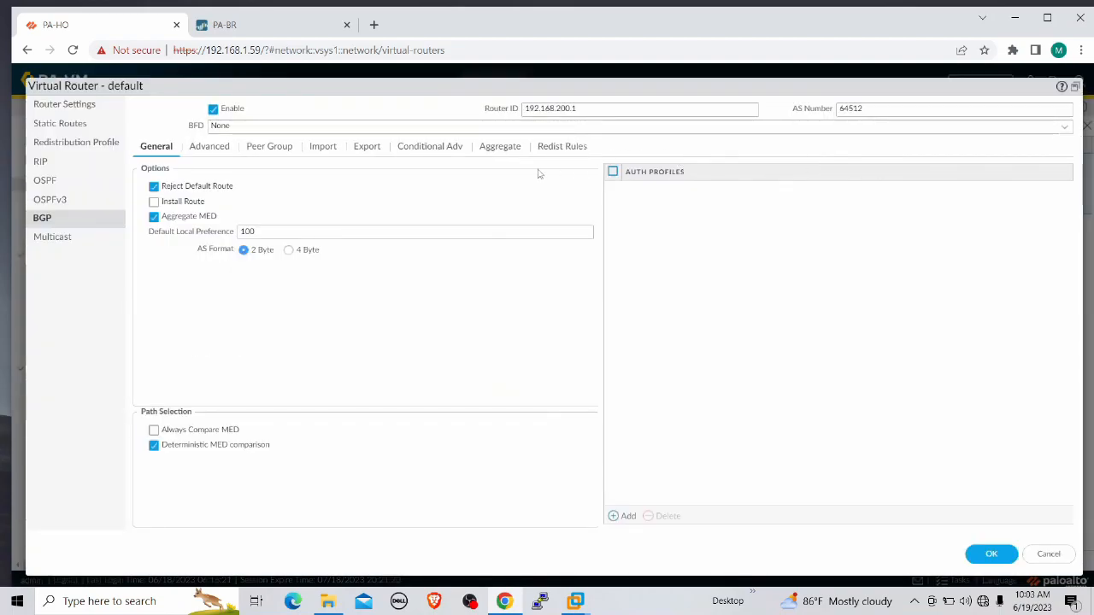
left_click(12, 607)
type("MAG")
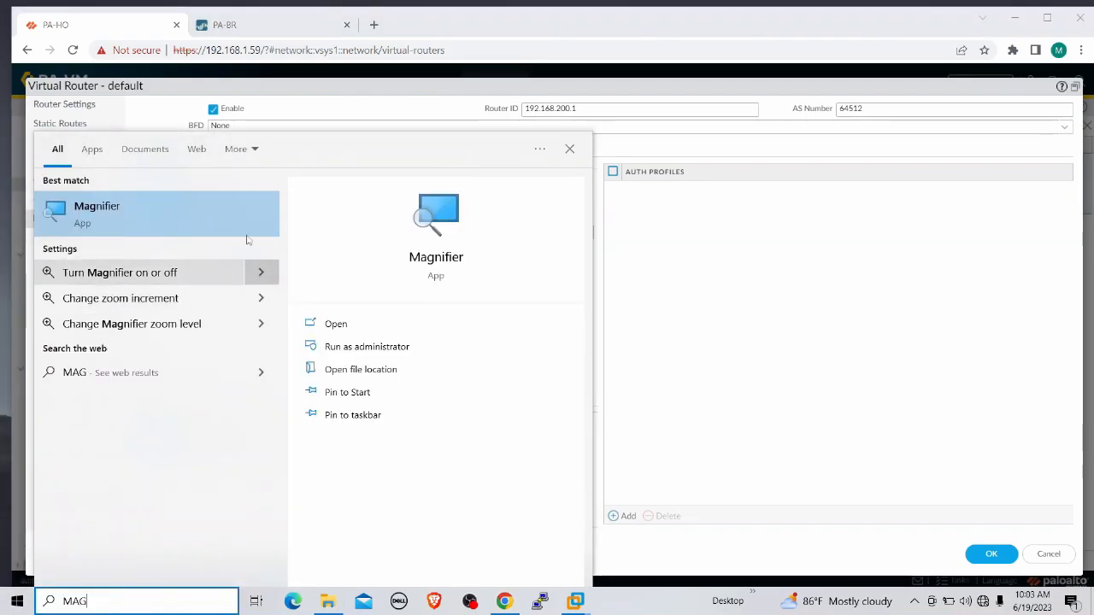
key("Return")
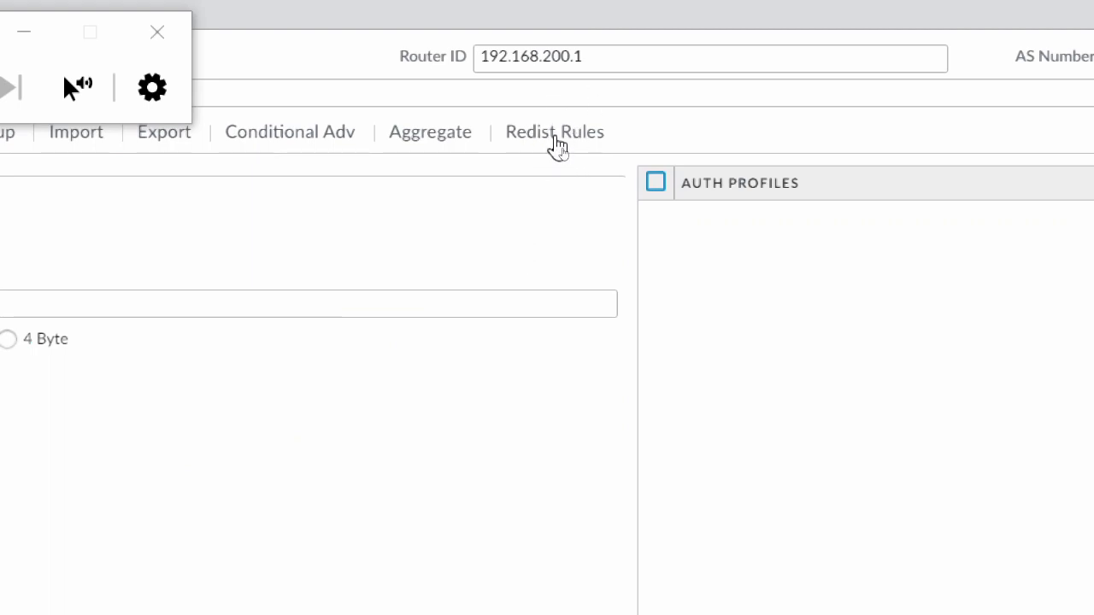
left_click(557, 149)
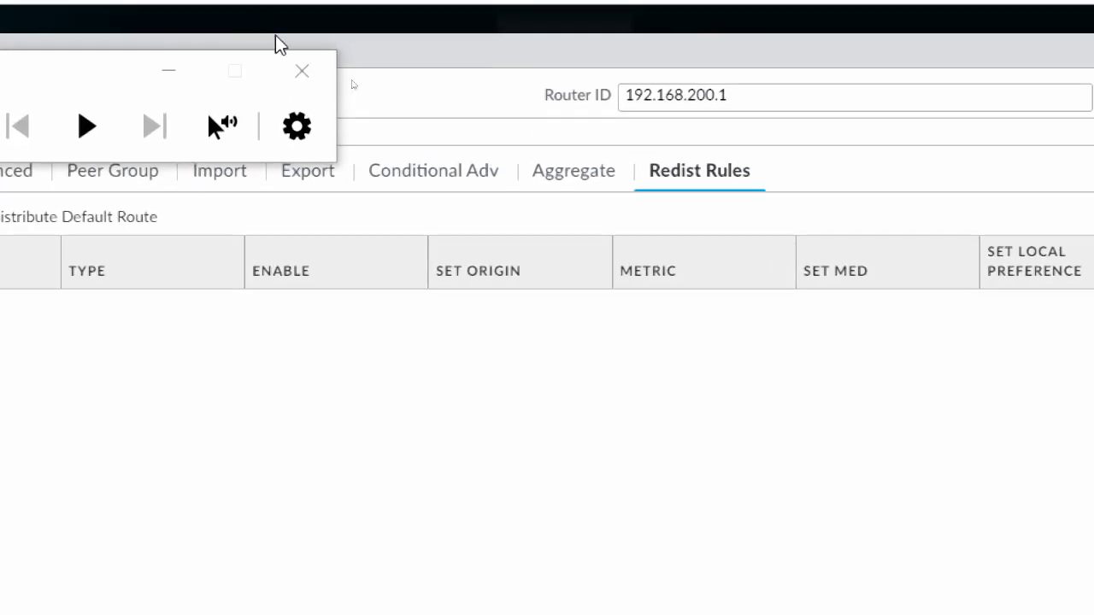
left_click(303, 72)
Step: Add an enabled IPv4 BGP redistribution rule that uses the DMZ-NET profile with origin incomplete
left_click(155, 516)
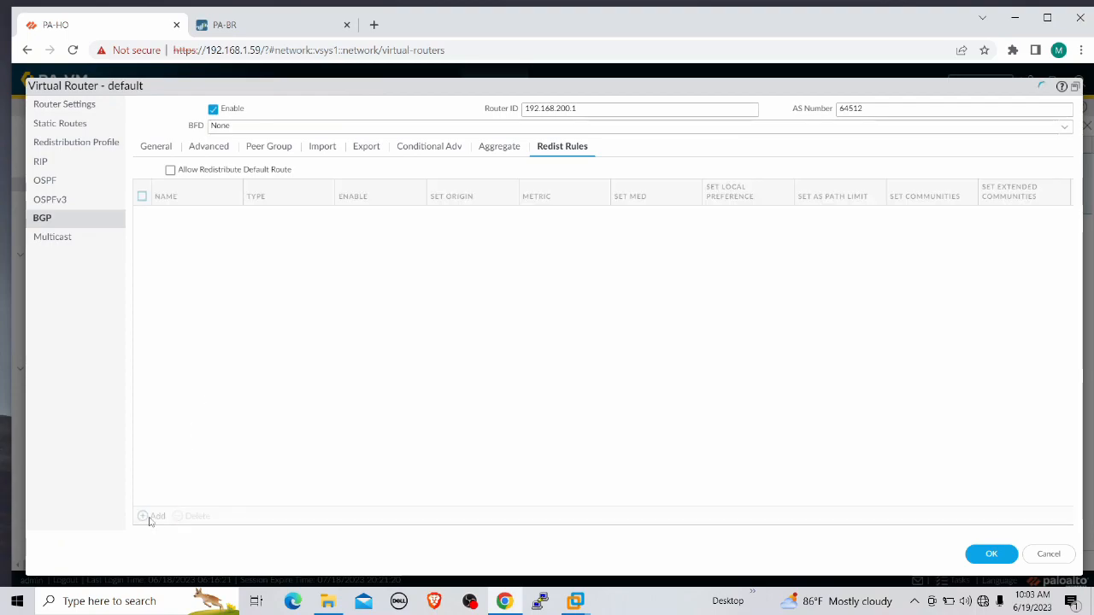
left_click(752, 218)
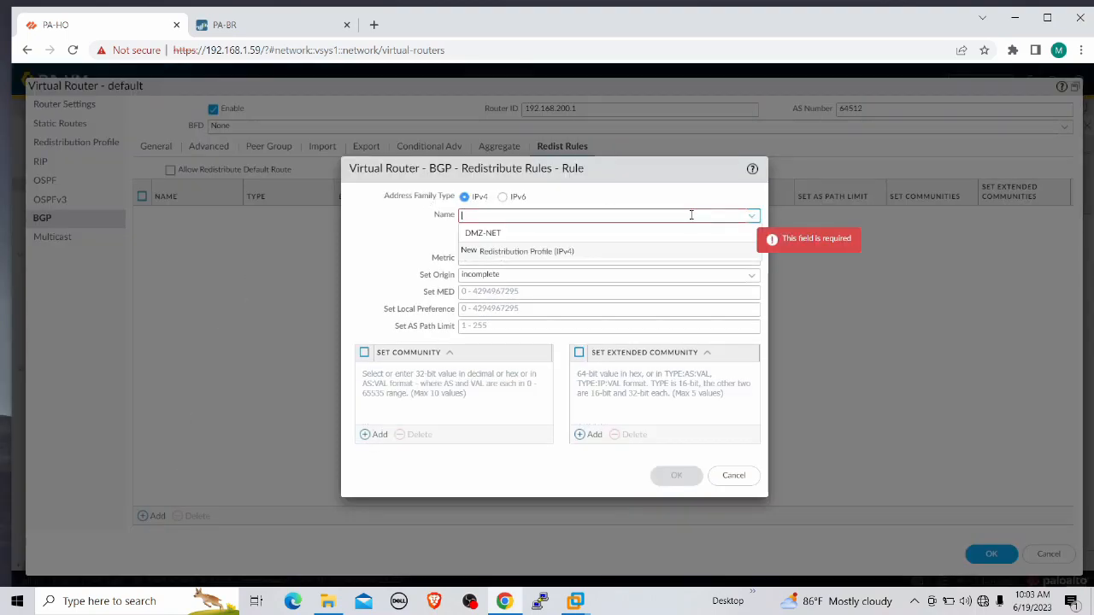
left_click(493, 241)
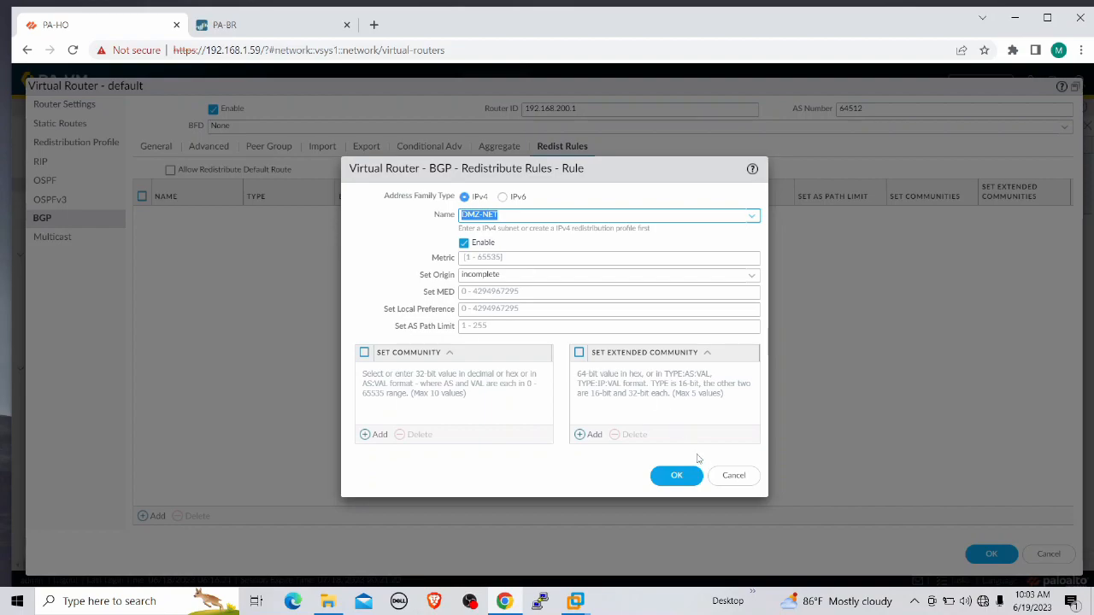
left_click(676, 473)
left_click(669, 483)
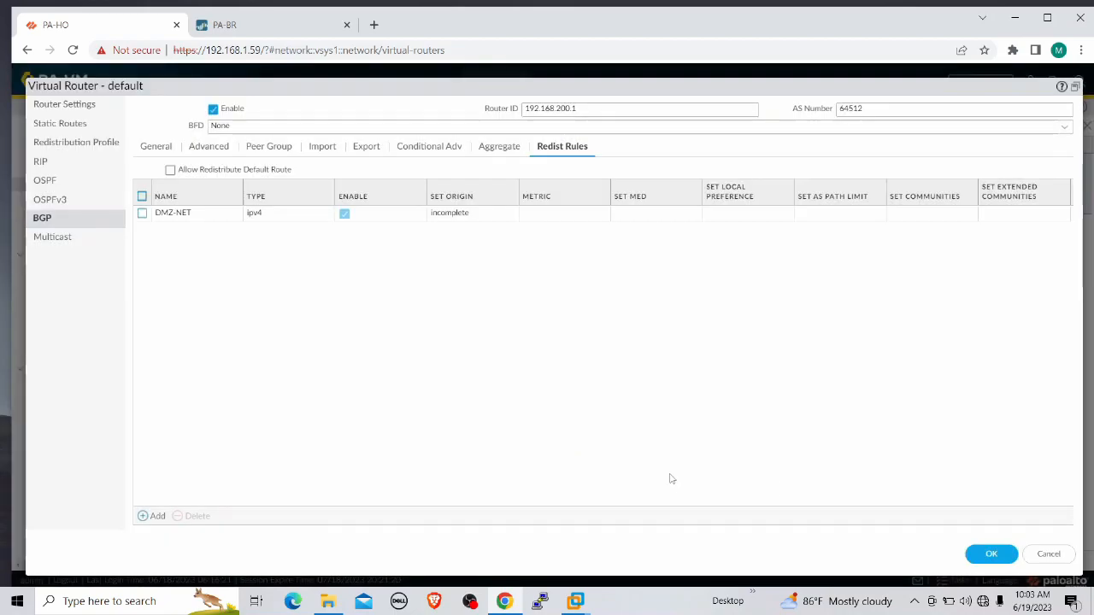
Step: Save PA-HO's default virtual router with the redistribution rule, commit the configuration, and dismiss the commit status
left_click(990, 554)
left_click(979, 83)
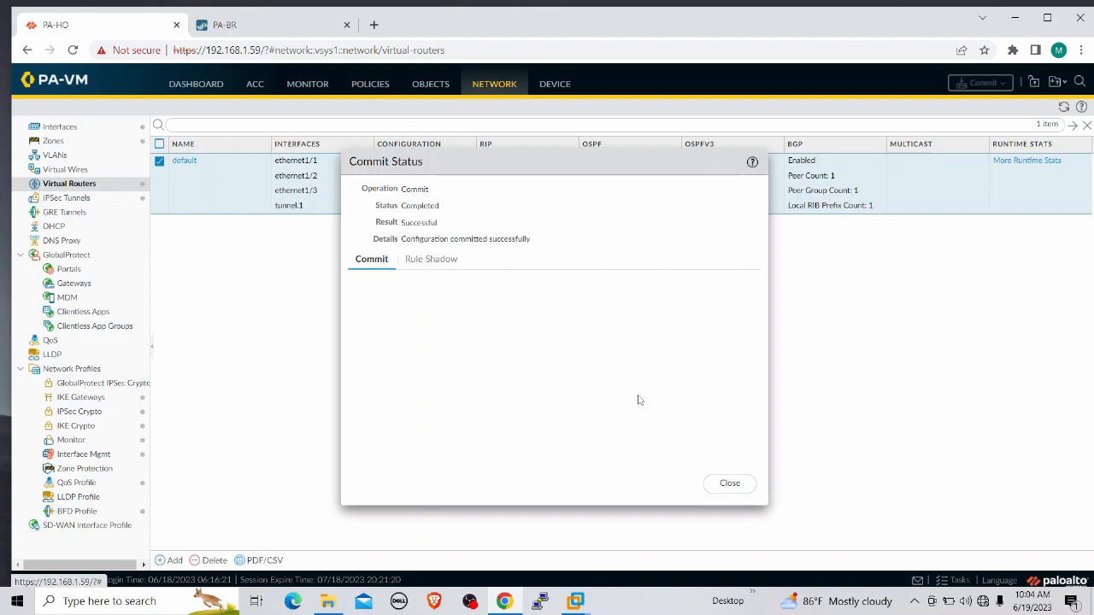
left_click(737, 485)
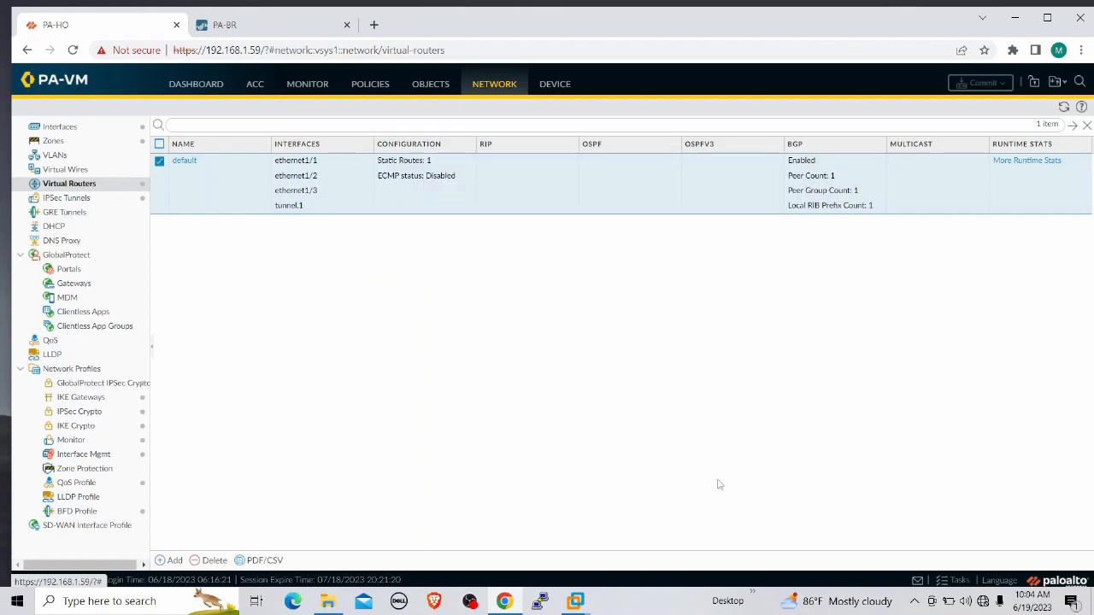
Step: Switch to PA-BR and examine the BGP local RIB in its virtual router runtime statistics, enlarged with Magnifier
left_click(226, 26)
left_click(1041, 185)
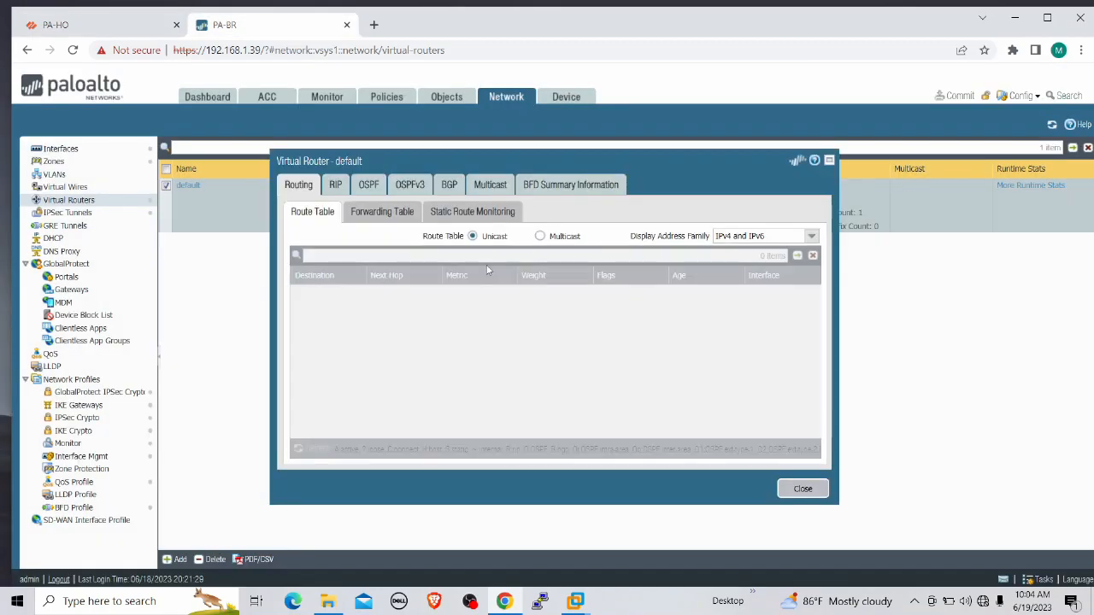
left_click(448, 185)
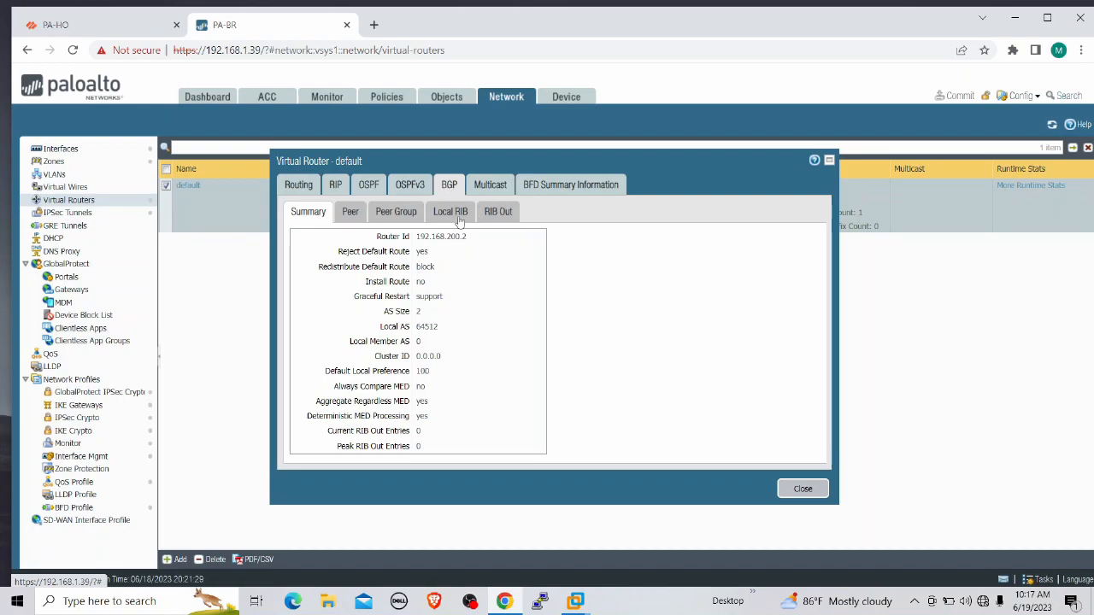
left_click(453, 216)
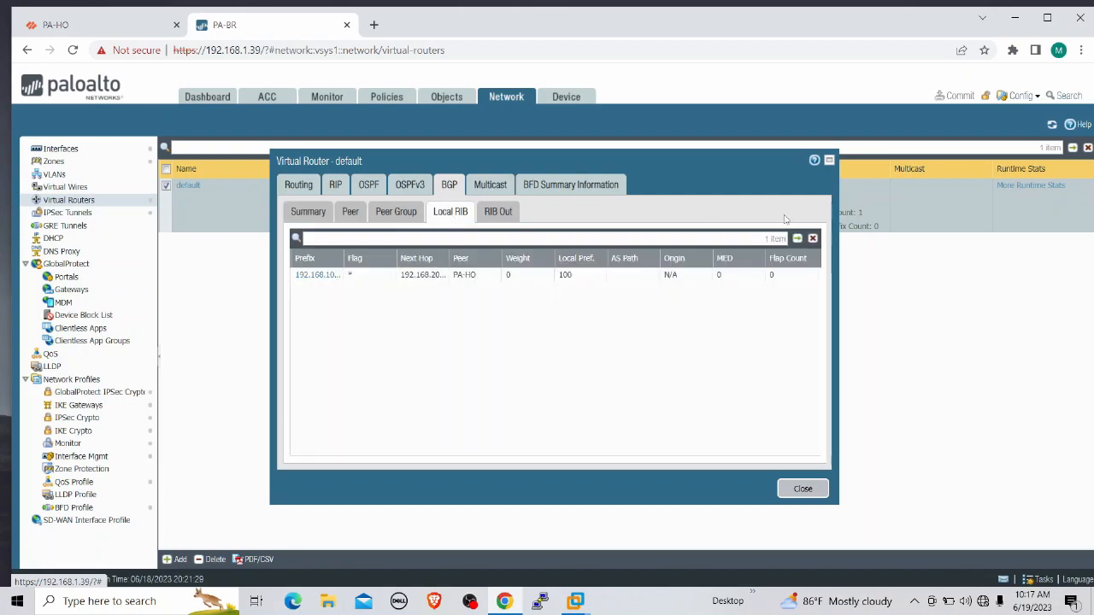
left_click(828, 160)
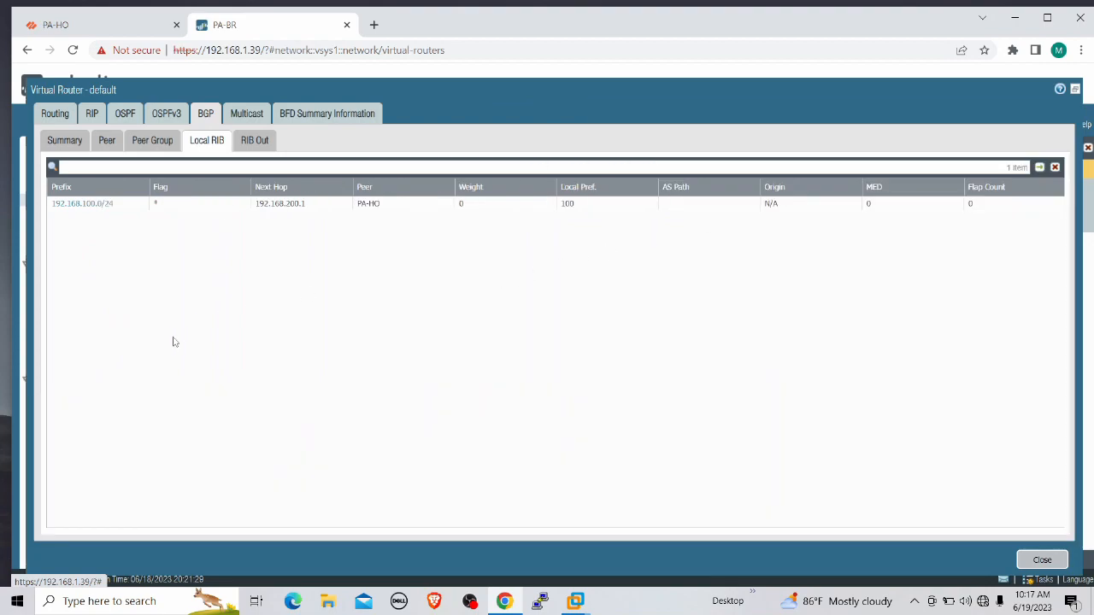
left_click(10, 601)
type("MAG")
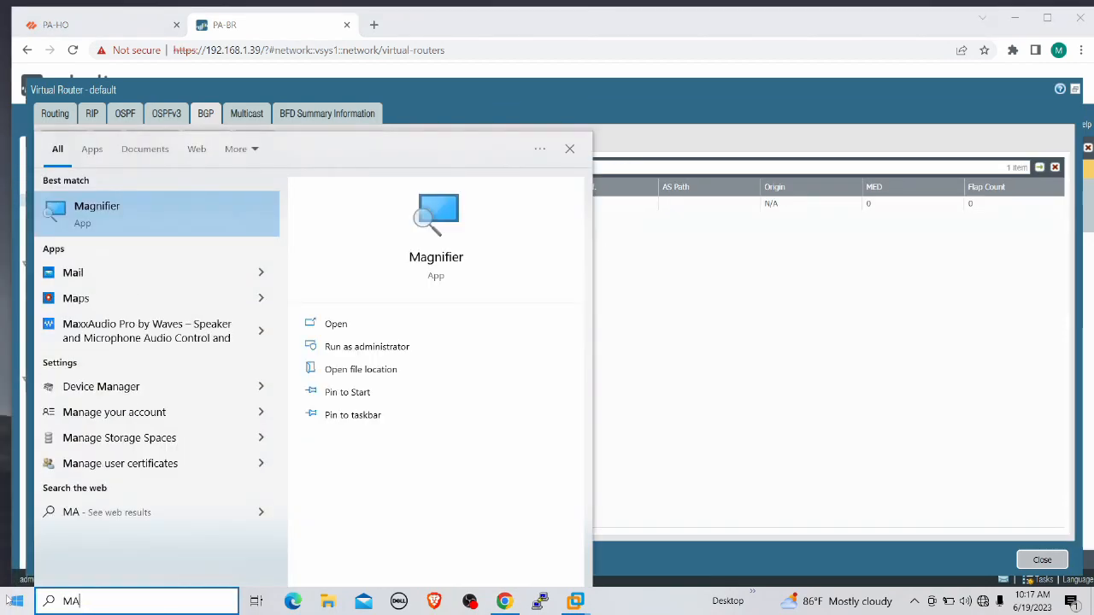
left_click(244, 224)
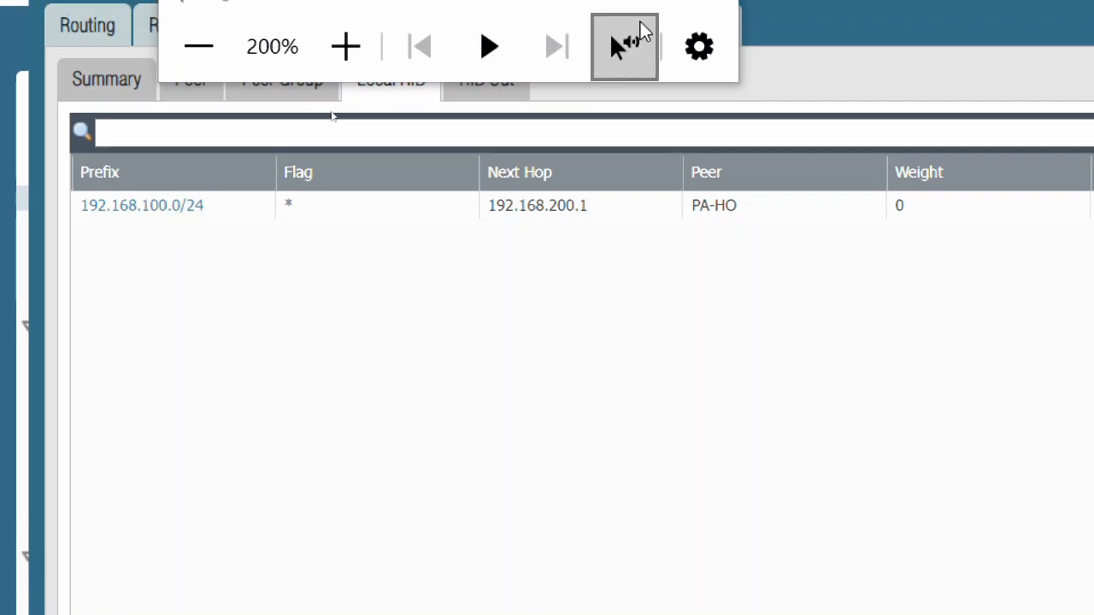
left_click(694, 17)
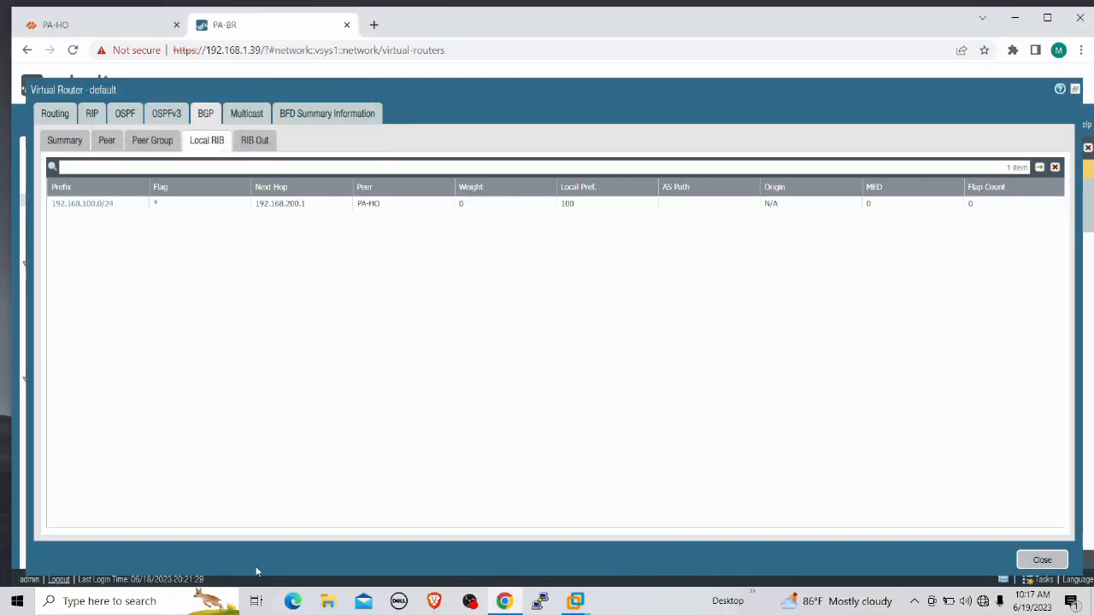
Step: Switch to the hand-drawn network diagram to review the HO-to-BR iBGP topology, and return to PA-BR in the browser
left_click(259, 602)
left_click(94, 49)
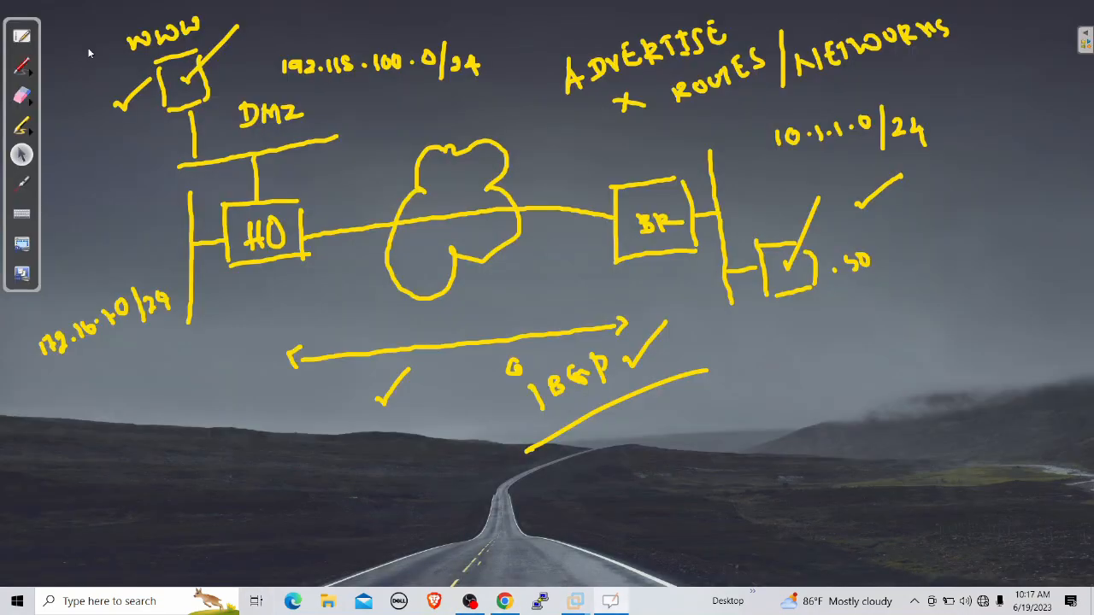
left_click(23, 181)
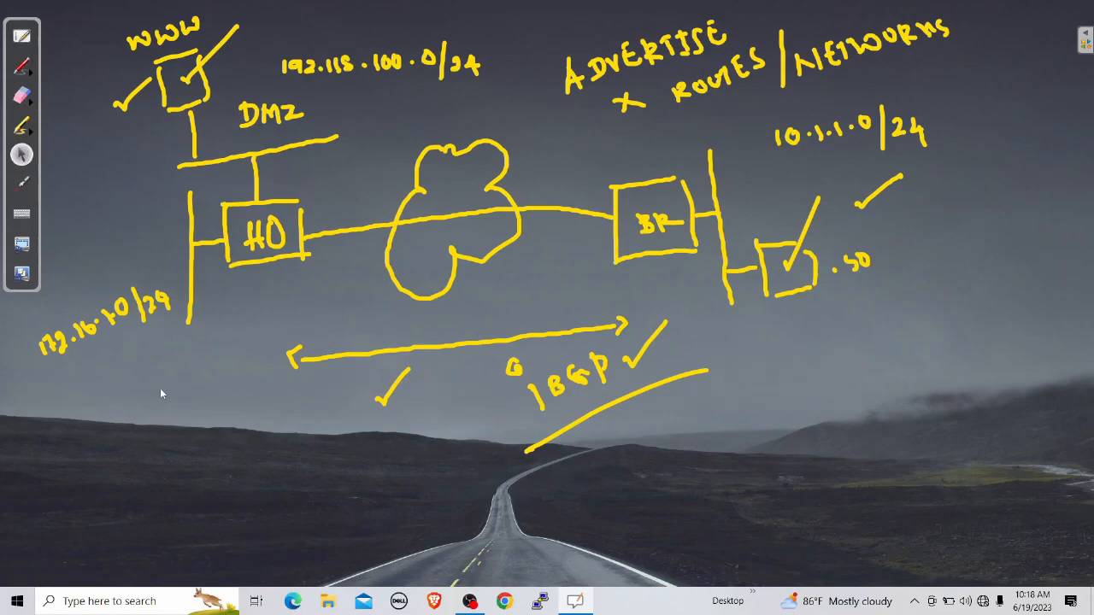
left_click(255, 601)
left_click(219, 63)
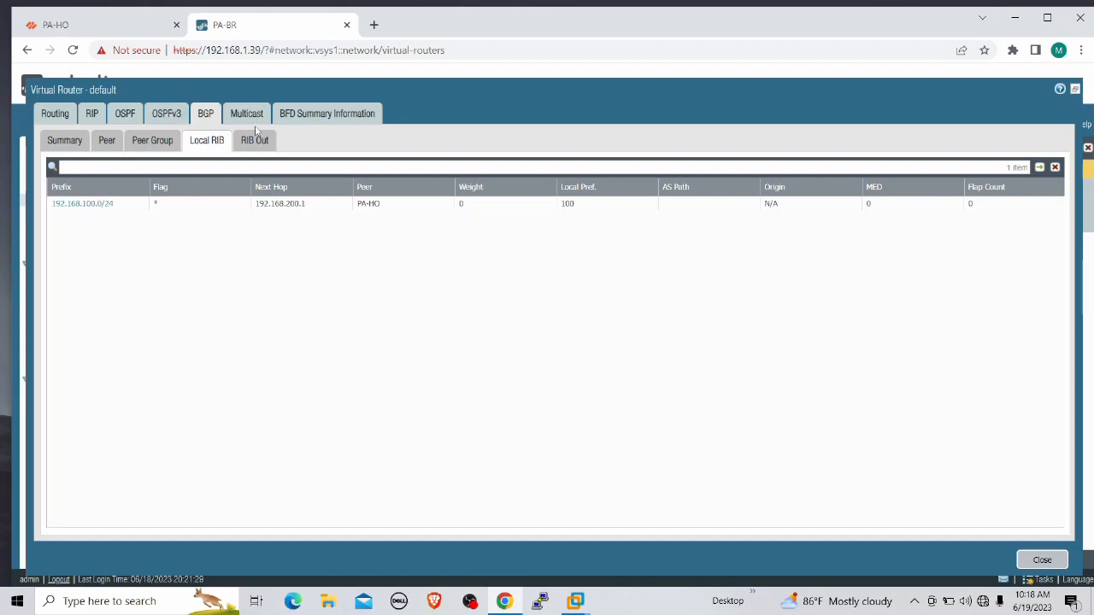
Step: Reopen PA-BR's runtime statistics, examine the unicast route table with Magnifier, and close both the statistics and Magnifier
left_click(1039, 560)
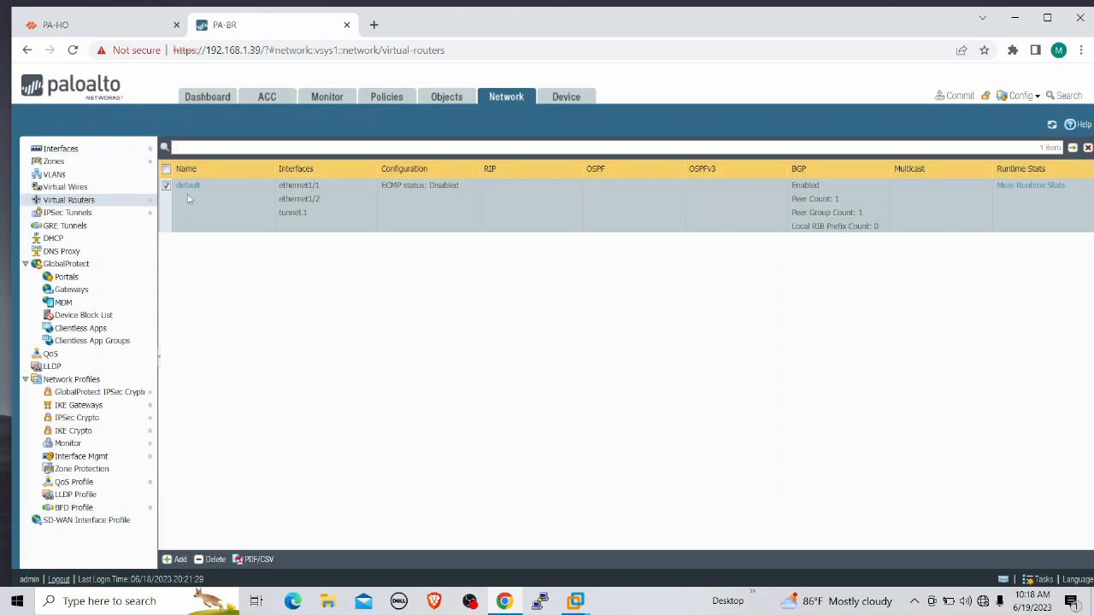
left_click(1031, 185)
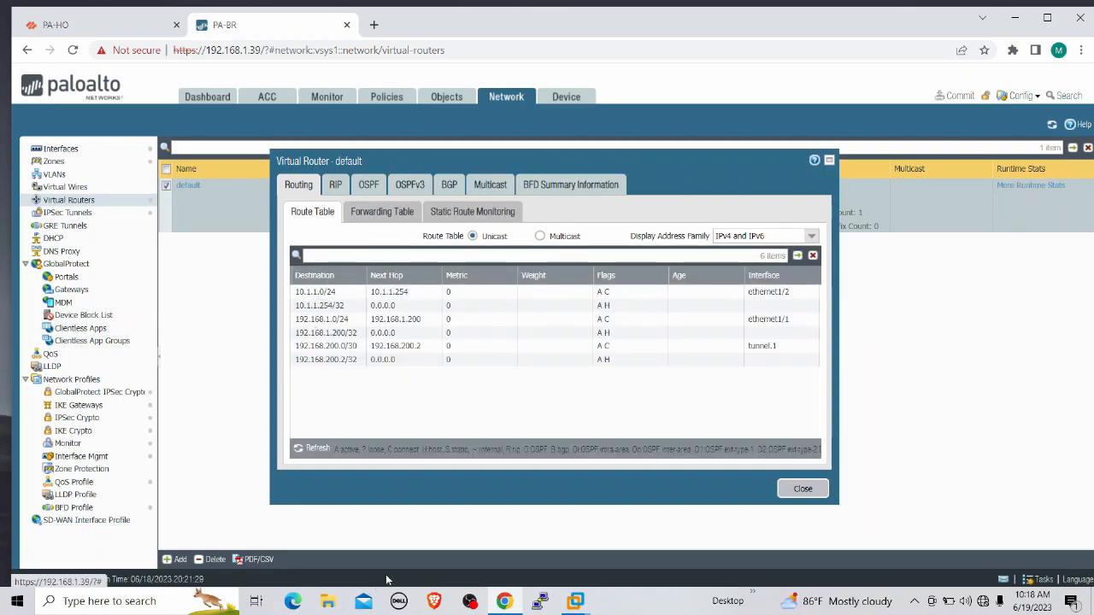
left_click(11, 600)
type("MAG")
key("Return")
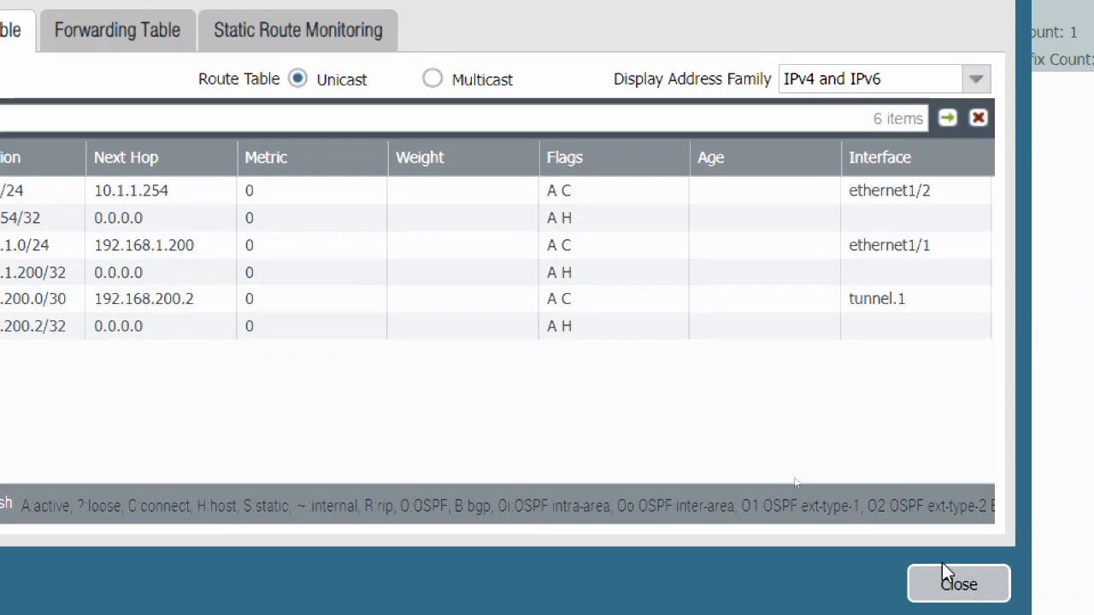
left_click(944, 581)
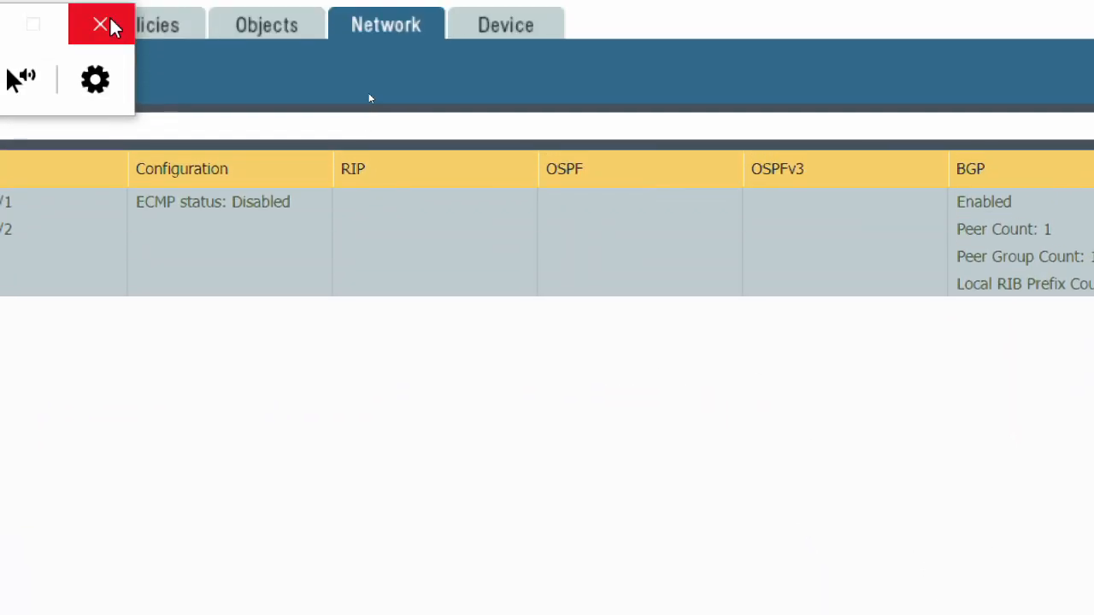
left_click(100, 26)
left_click(56, 25)
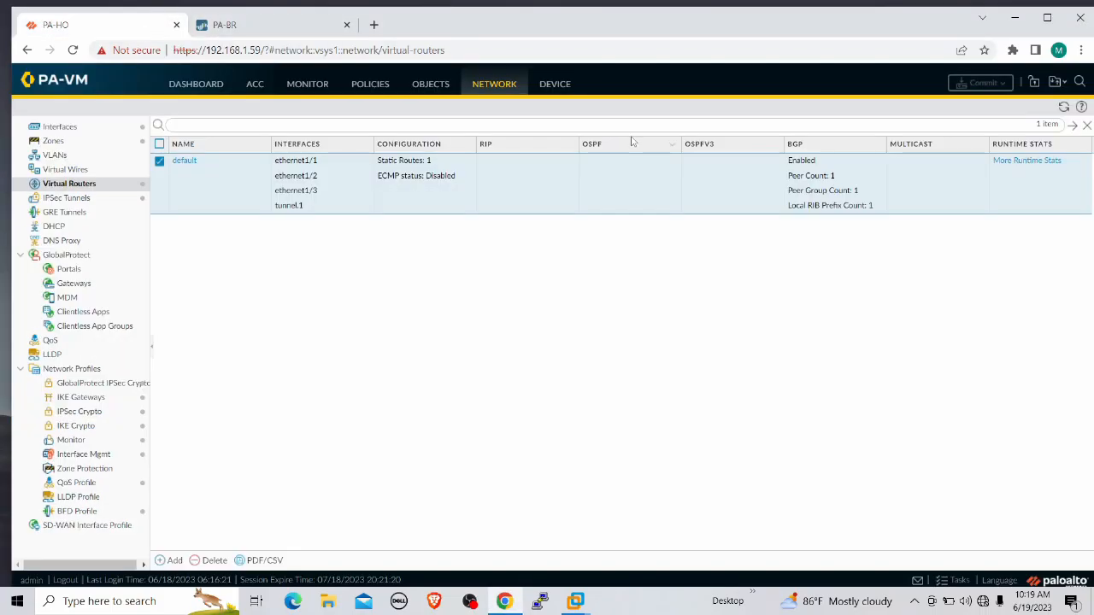
left_click(183, 161)
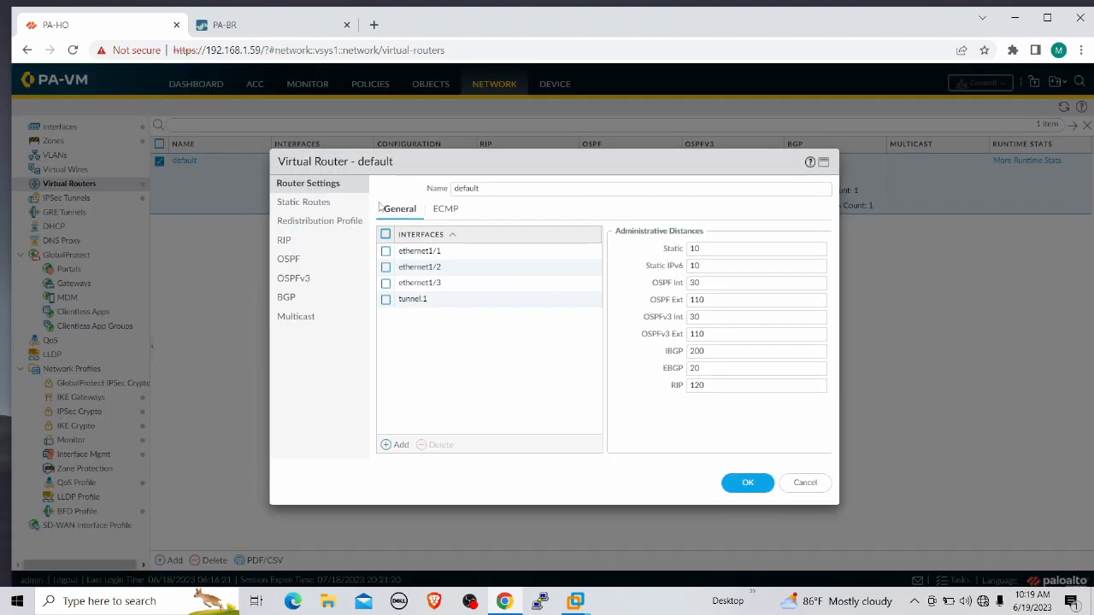
left_click(805, 483)
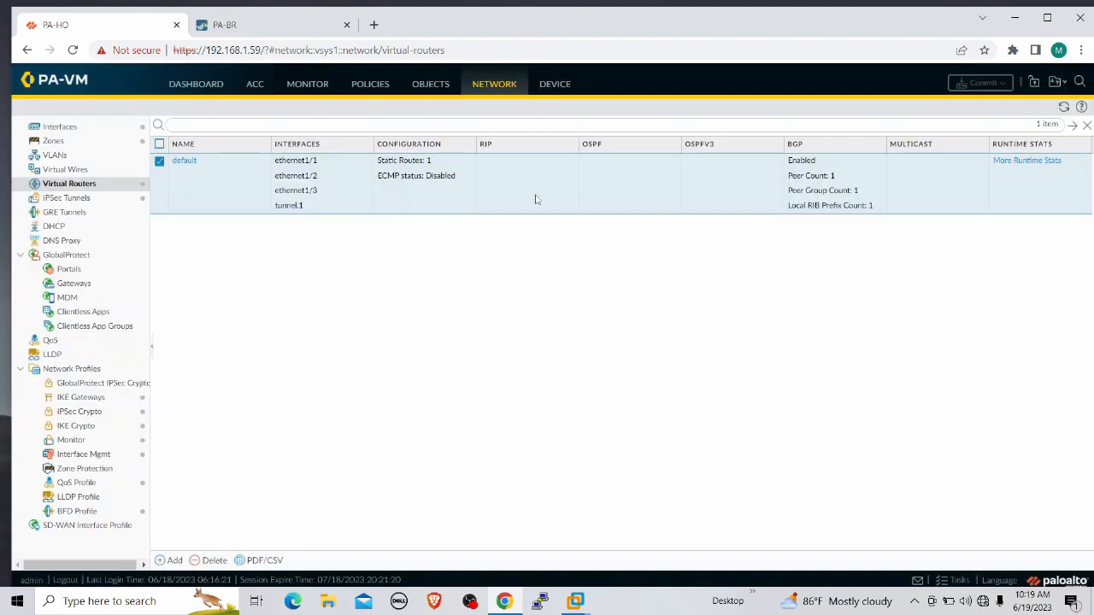
Step: Enable Install Route in the BGP general options of PA-BR's default virtual router and save the router
left_click(265, 26)
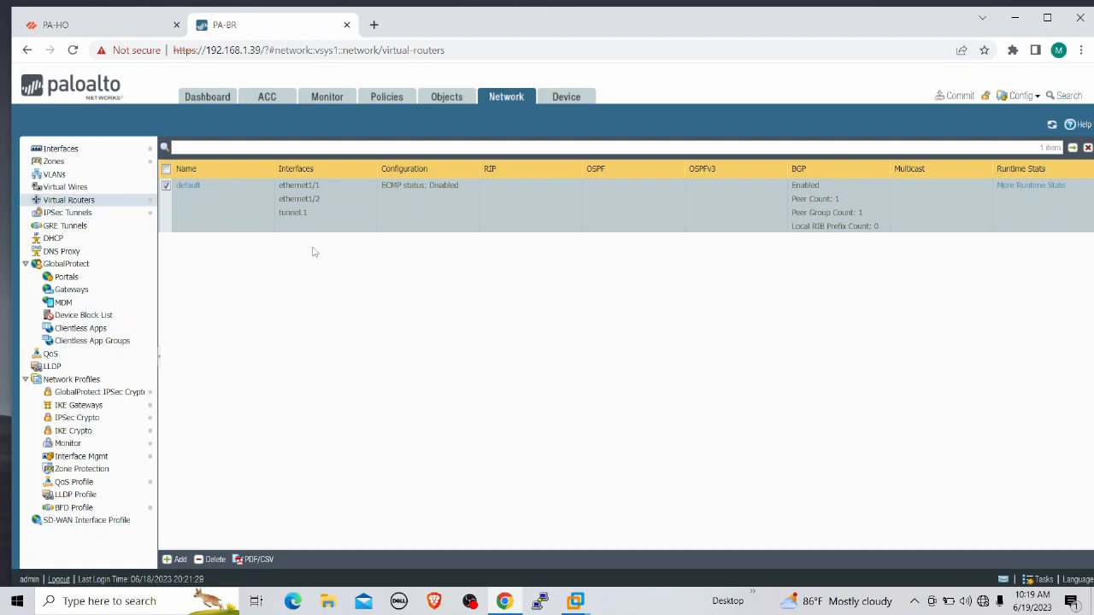
left_click(188, 185)
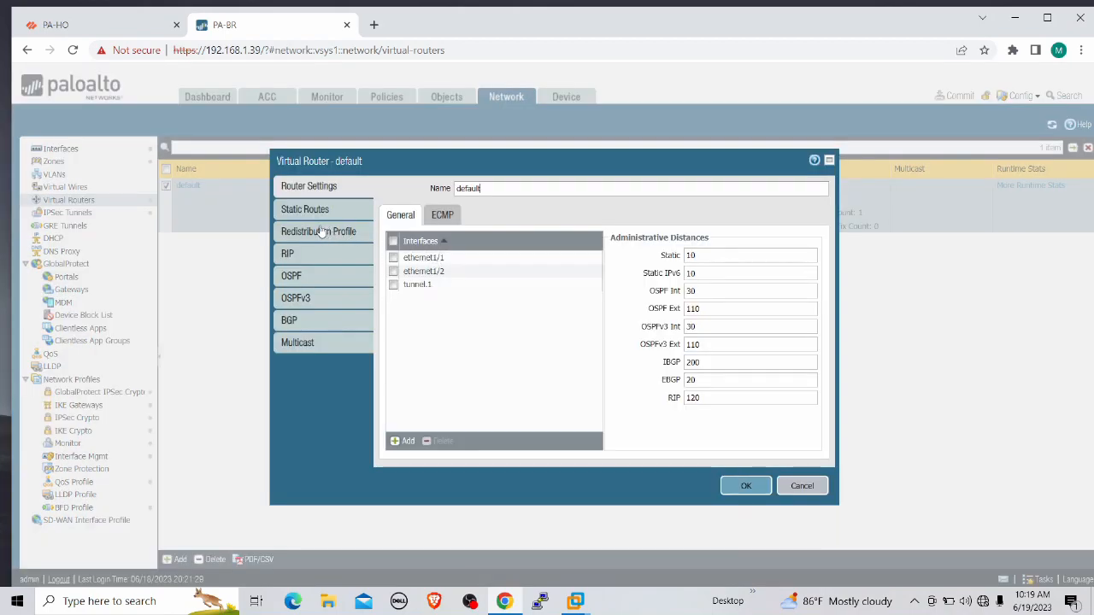
left_click(297, 324)
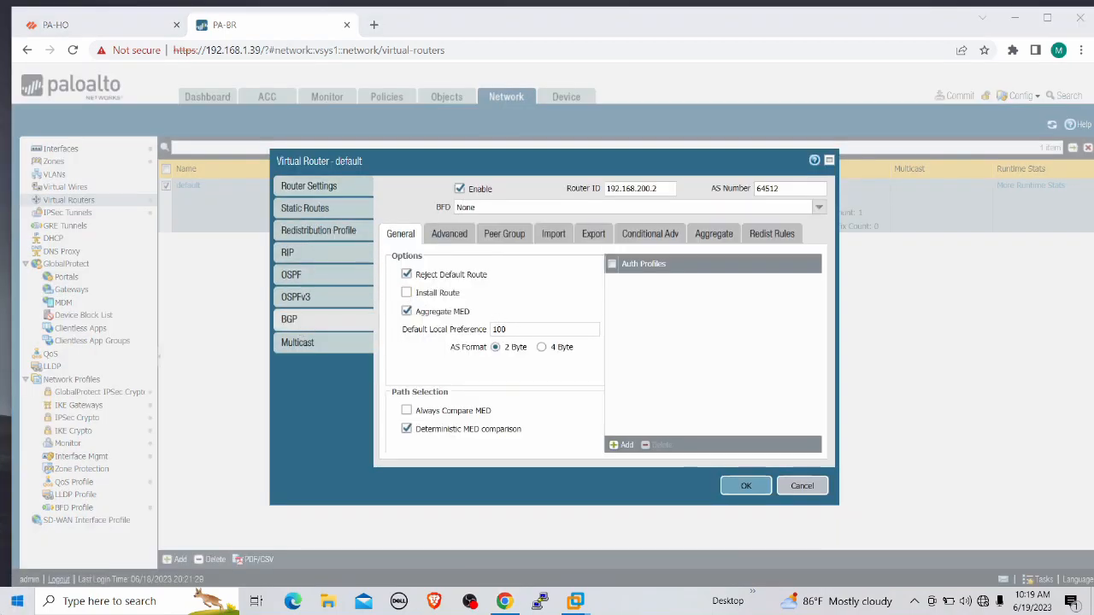
left_click(17, 601)
type("MAG")
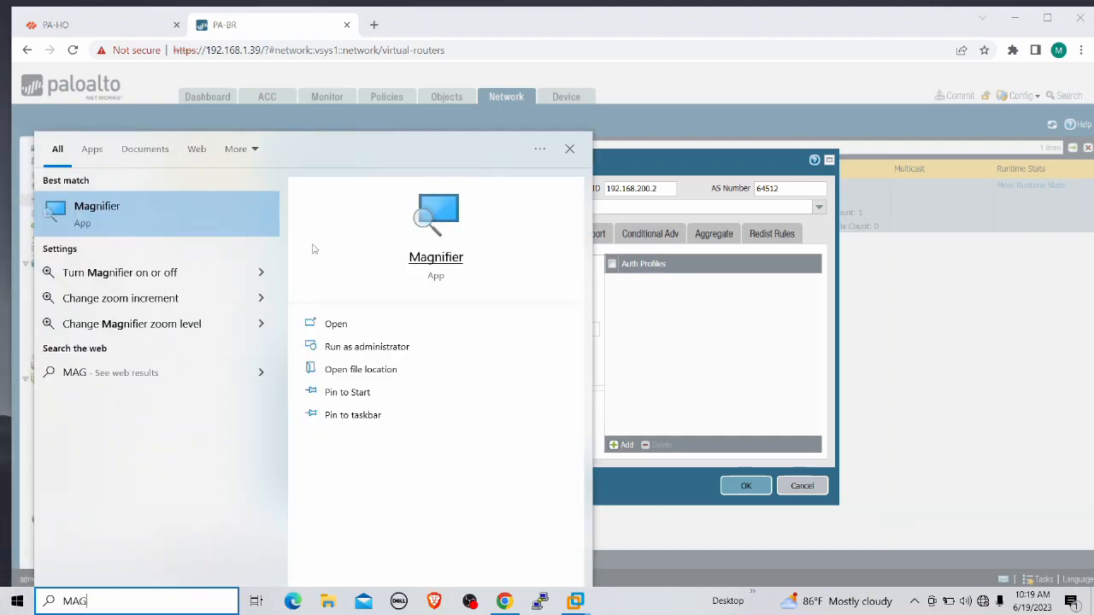
key("Return")
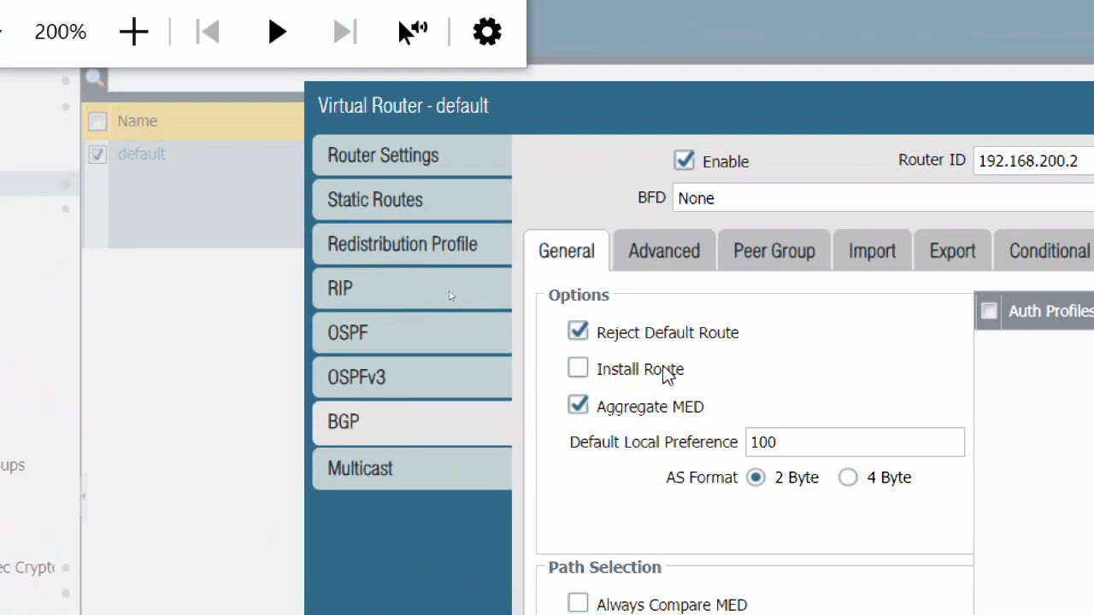
left_click(578, 374)
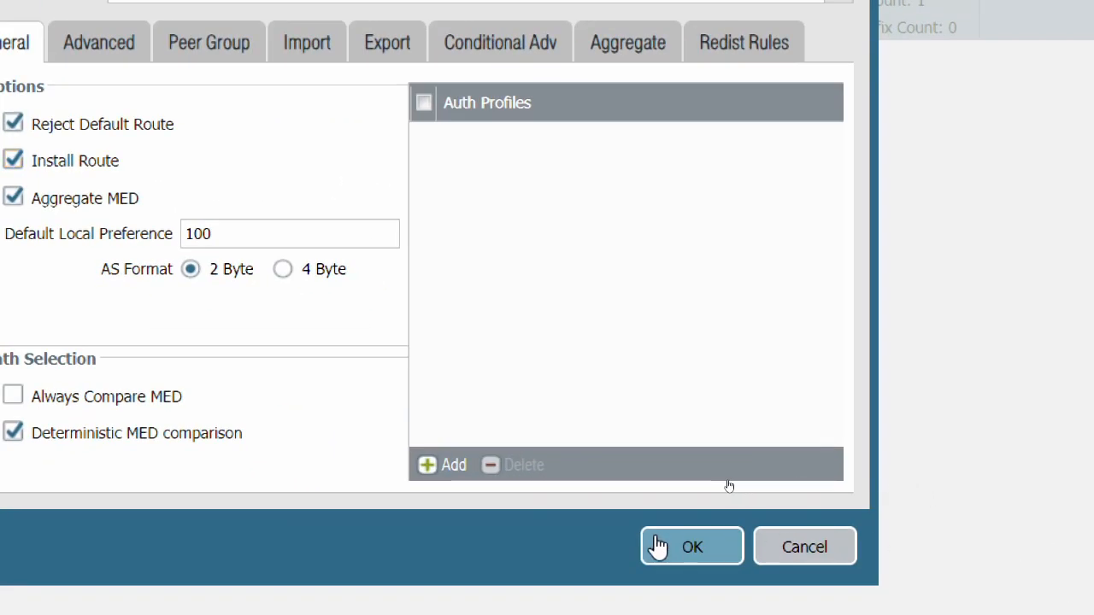
left_click(656, 544)
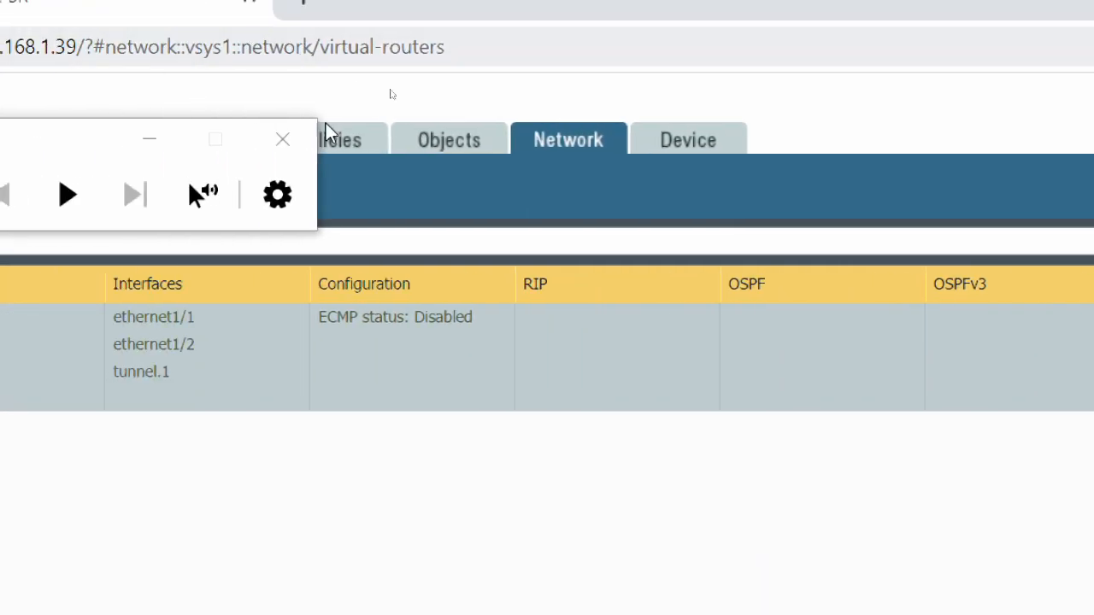
Step: Close Magnifier and commit all pending changes on PA-BR
left_click(287, 141)
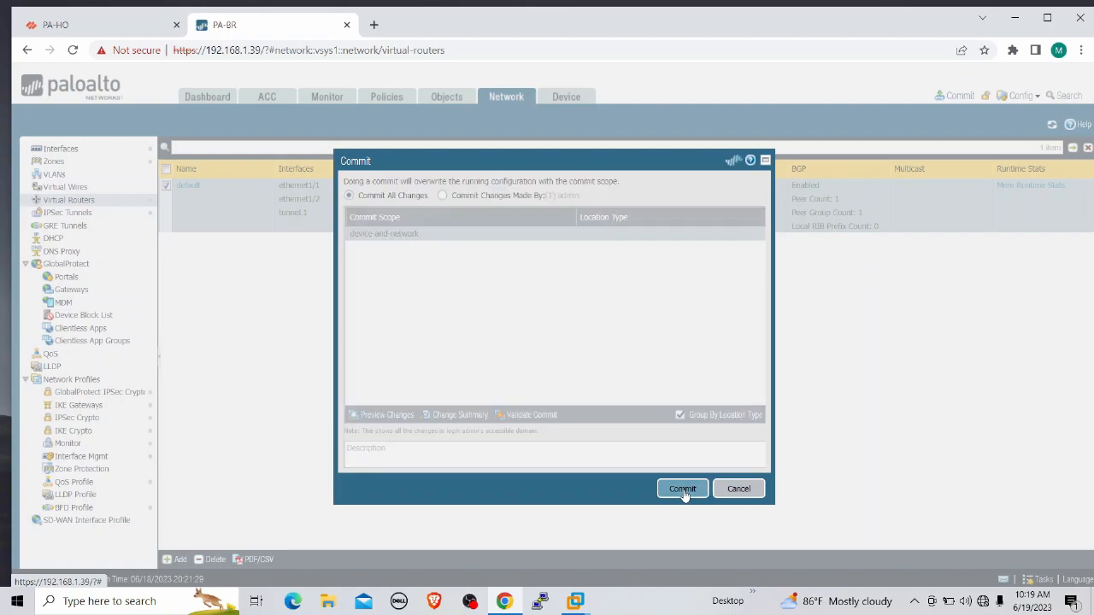
left_click(682, 488)
left_click(732, 489)
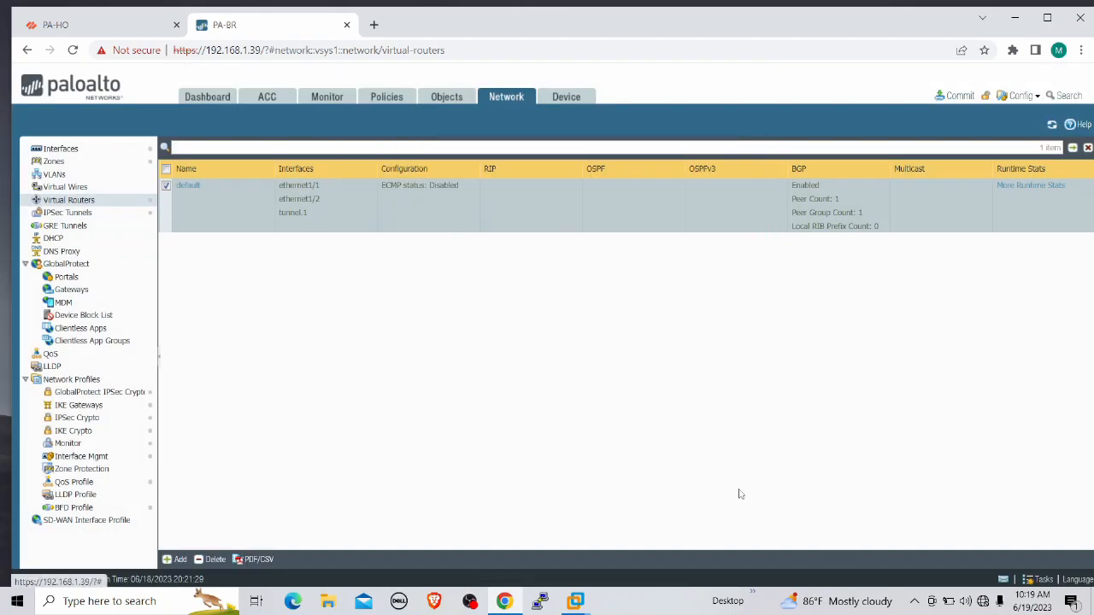
Step: Check PA-BR's unicast route table in the default router's runtime statistics, and monitor the commit's progress in the Task Manager
left_click(1030, 185)
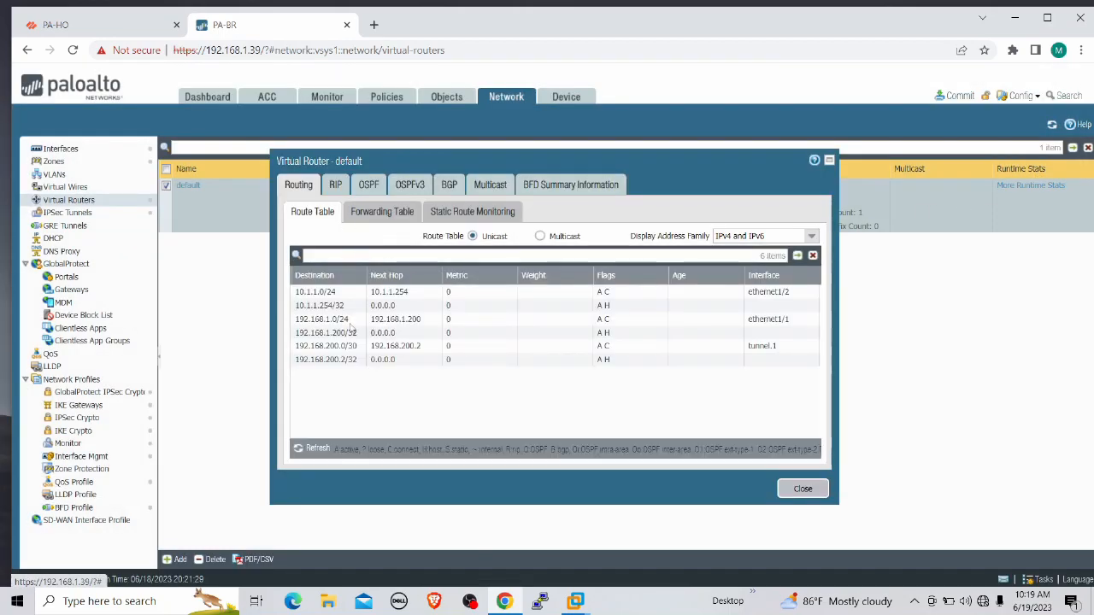
left_click(804, 487)
left_click(1037, 580)
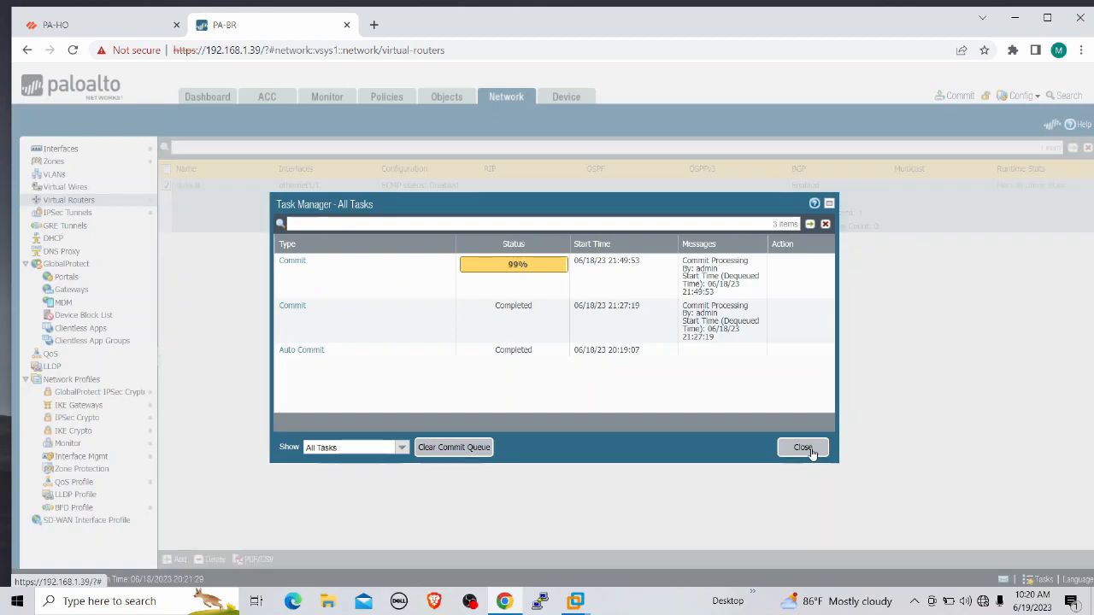
left_click(803, 450)
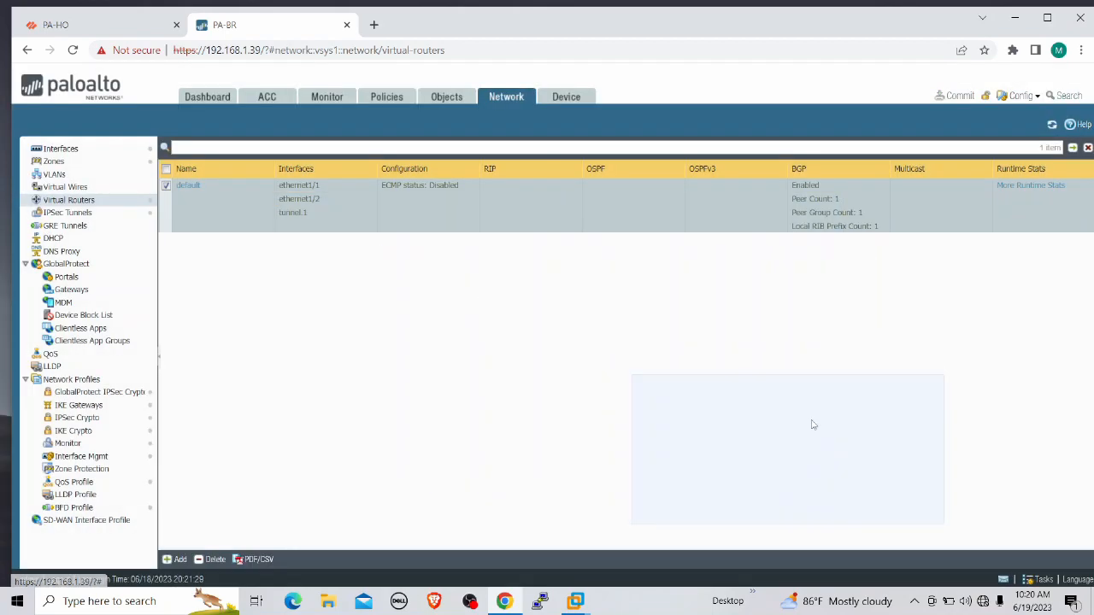
Step: Reopen PA-BR's runtime statistics after the commit, examine the 192.168.100.0/24 route with Magnifier, and close both windows
left_click(1030, 185)
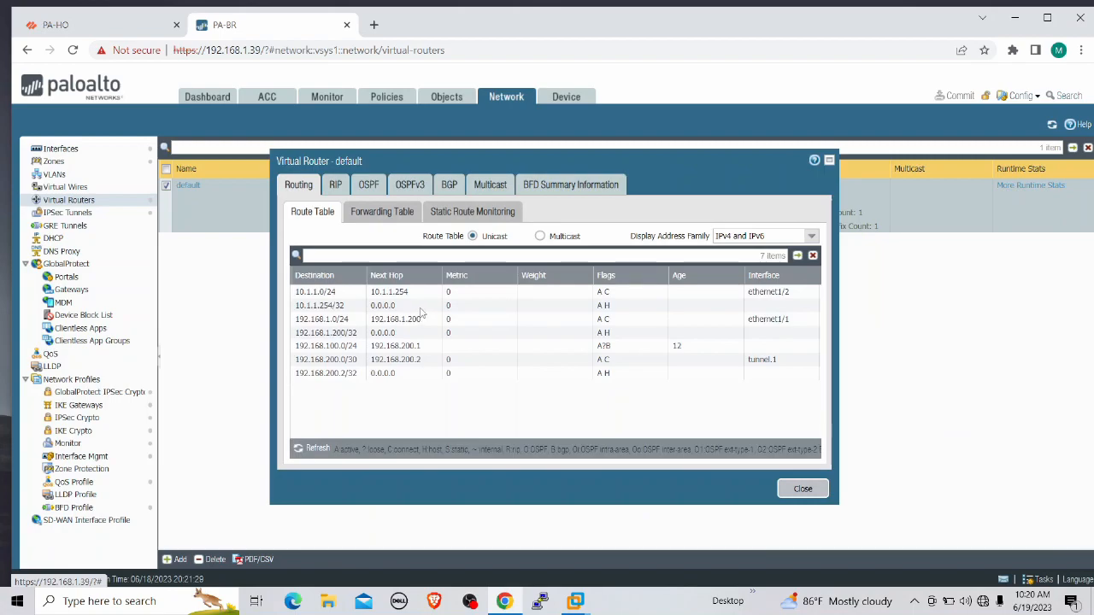
left_click(10, 605)
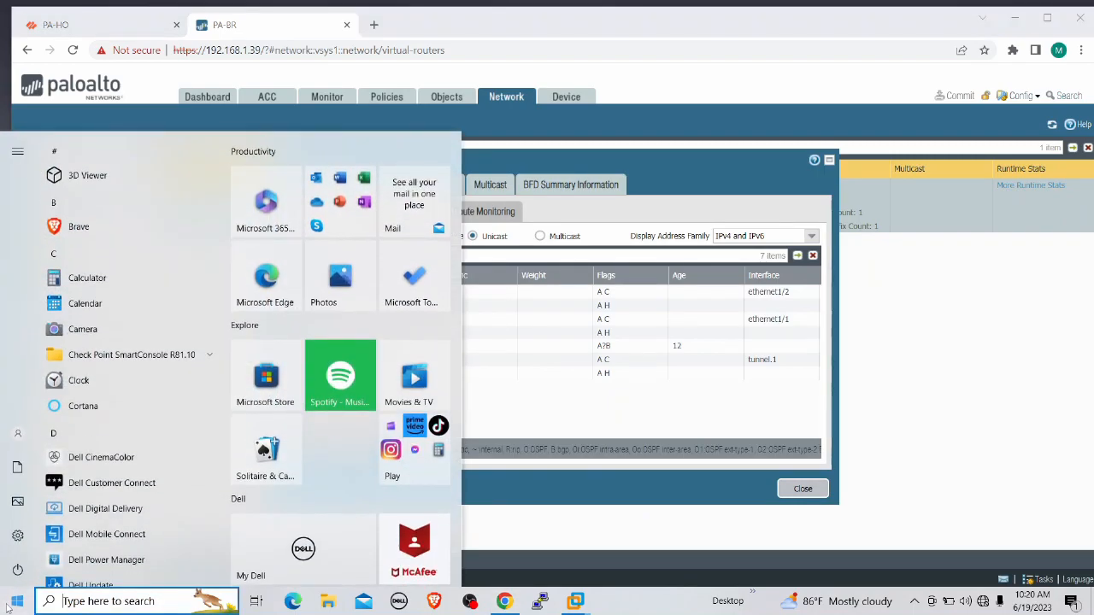
type("MAG")
left_click(227, 232)
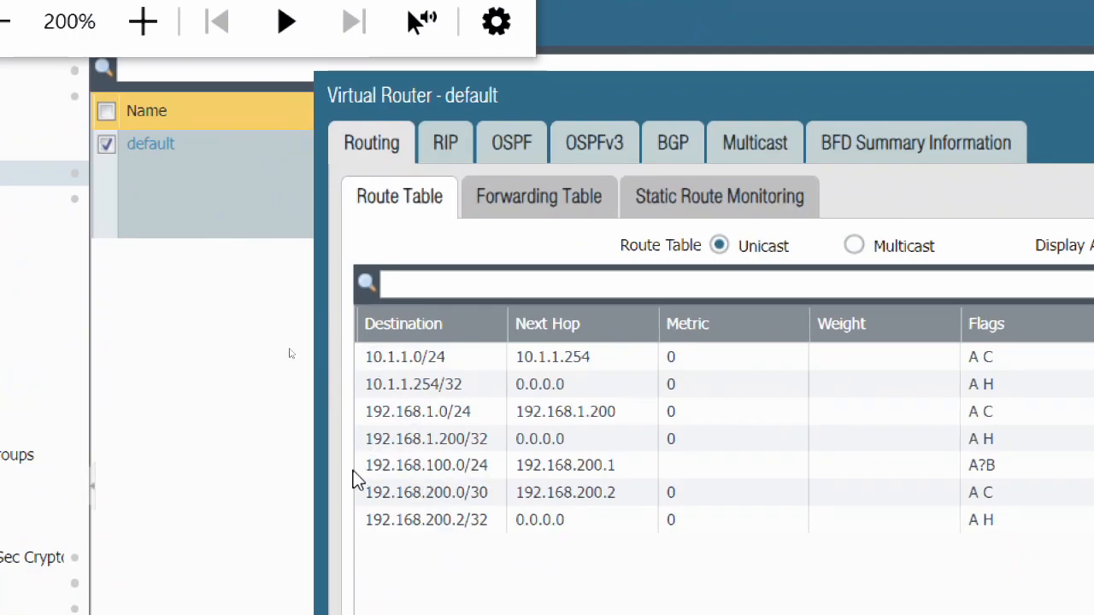
left_click(425, 464)
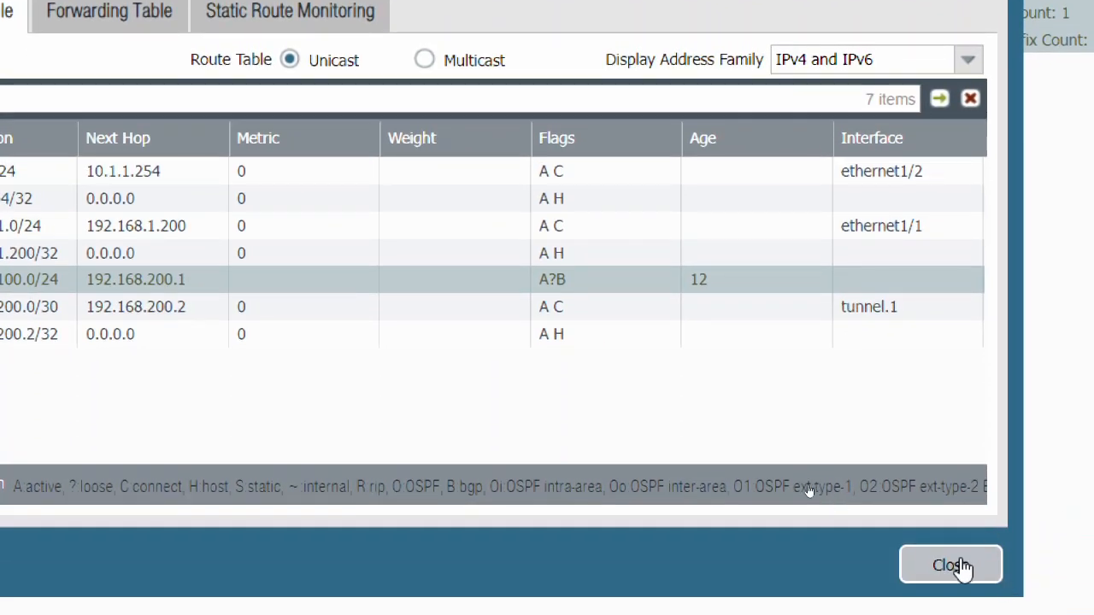
left_click(958, 568)
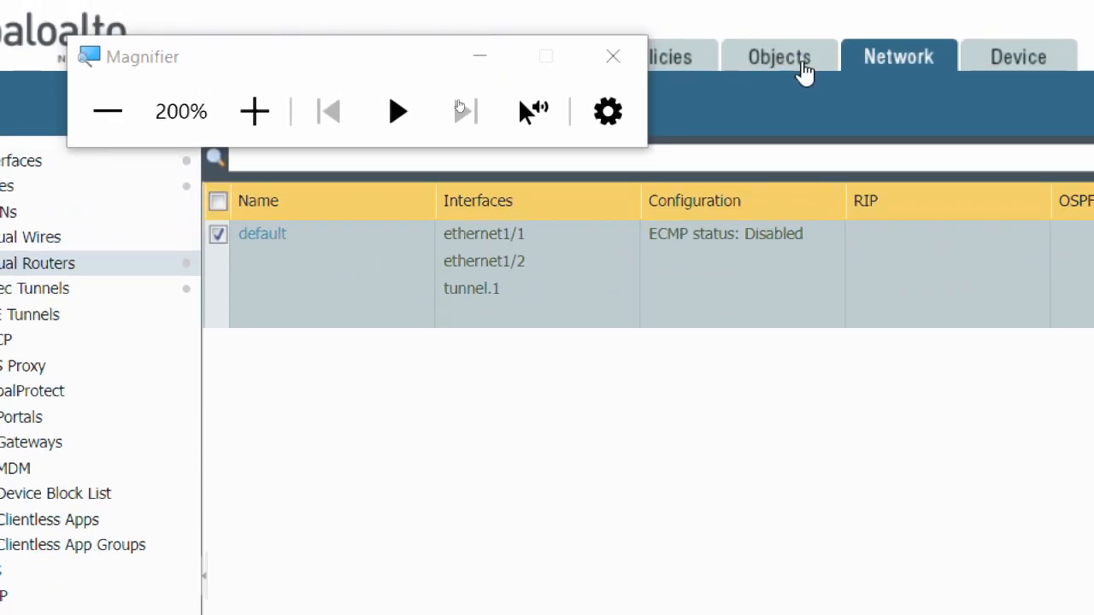
left_click(613, 57)
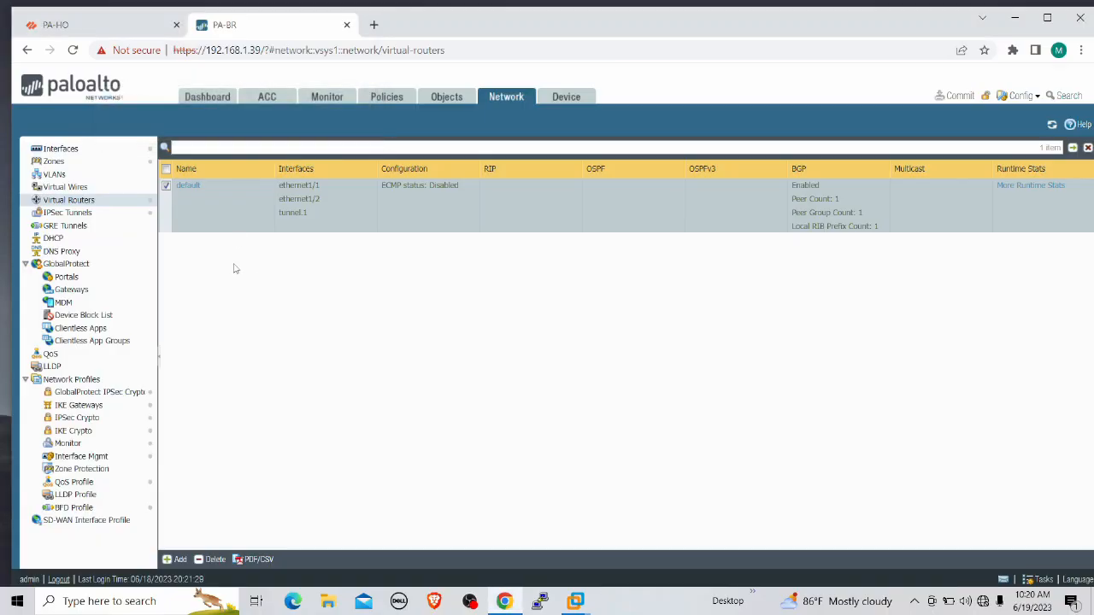
Step: Examine the 192.168.100.0/24 entry in PA-BR's unicast route table once more, enlarged with Magnifier, and close the statistics and Magnifier
left_click(1010, 186)
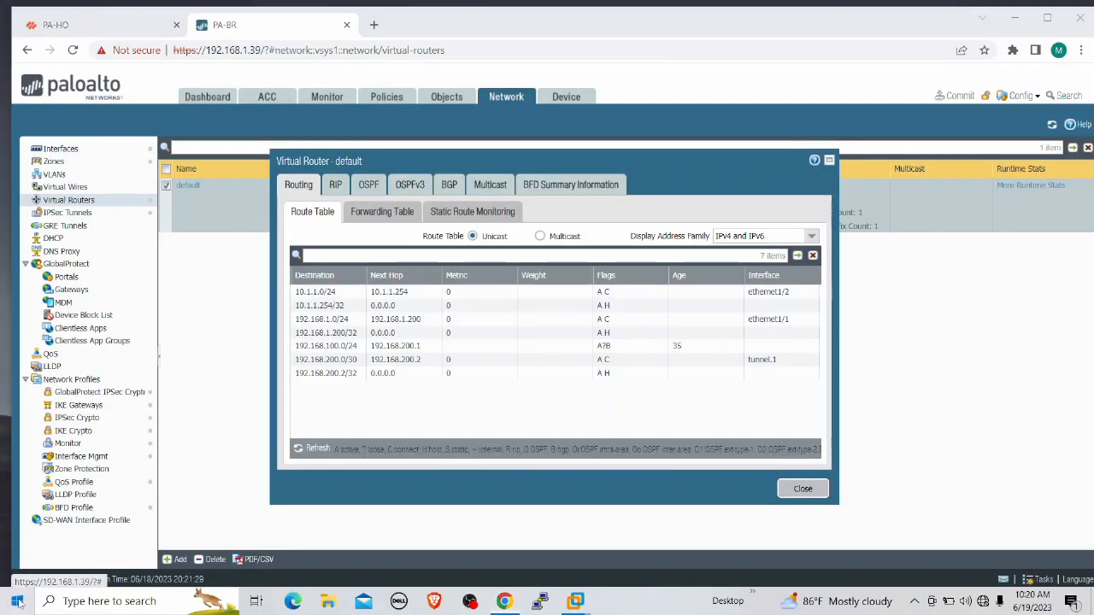
left_click(17, 601)
type("MAG")
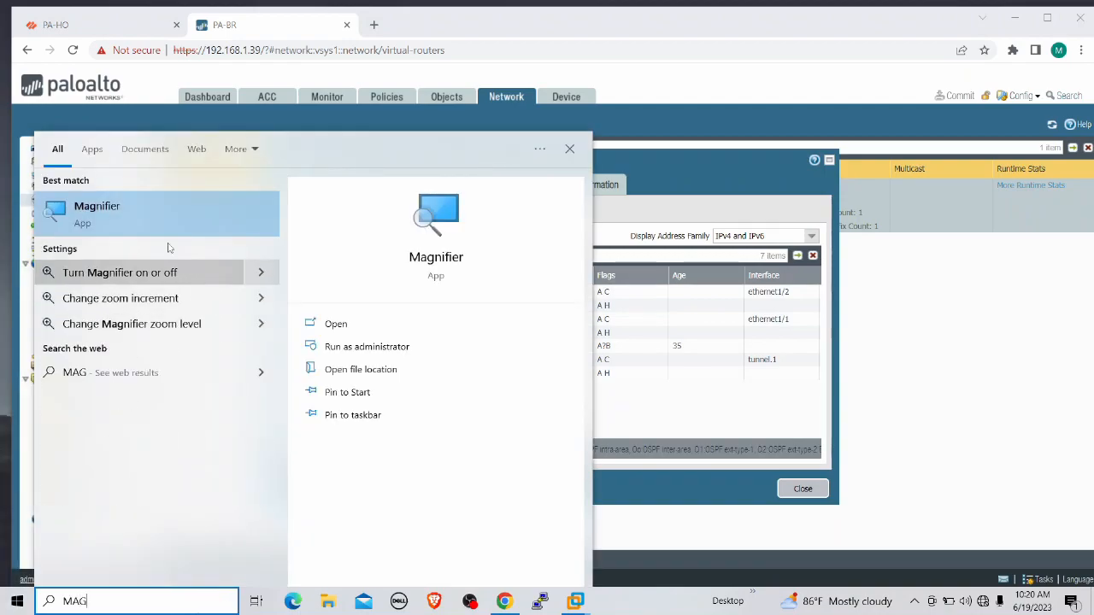
key("Return")
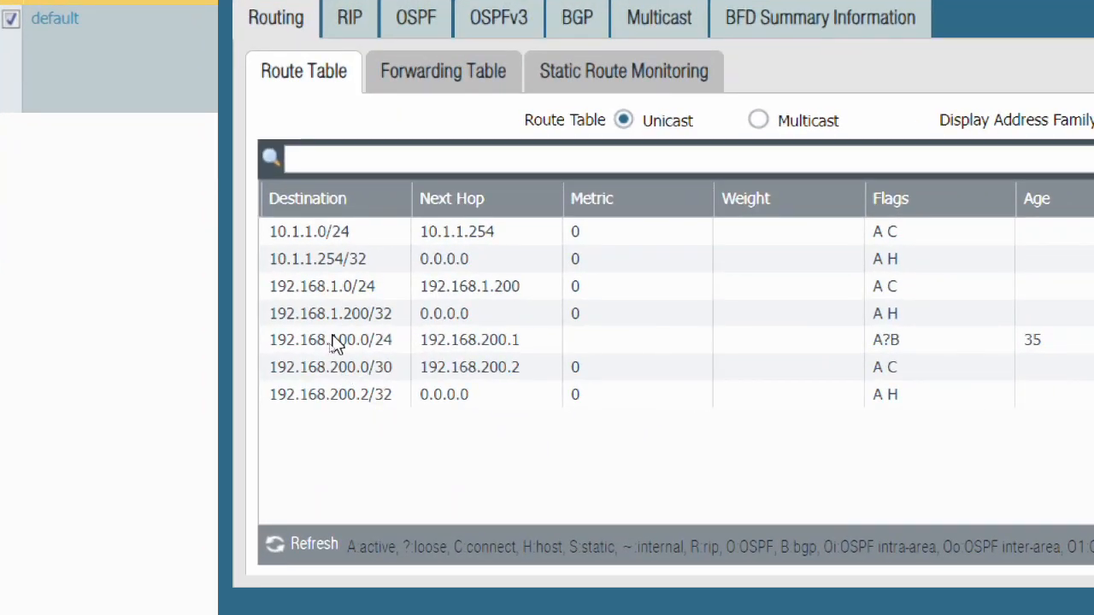
left_click(343, 338)
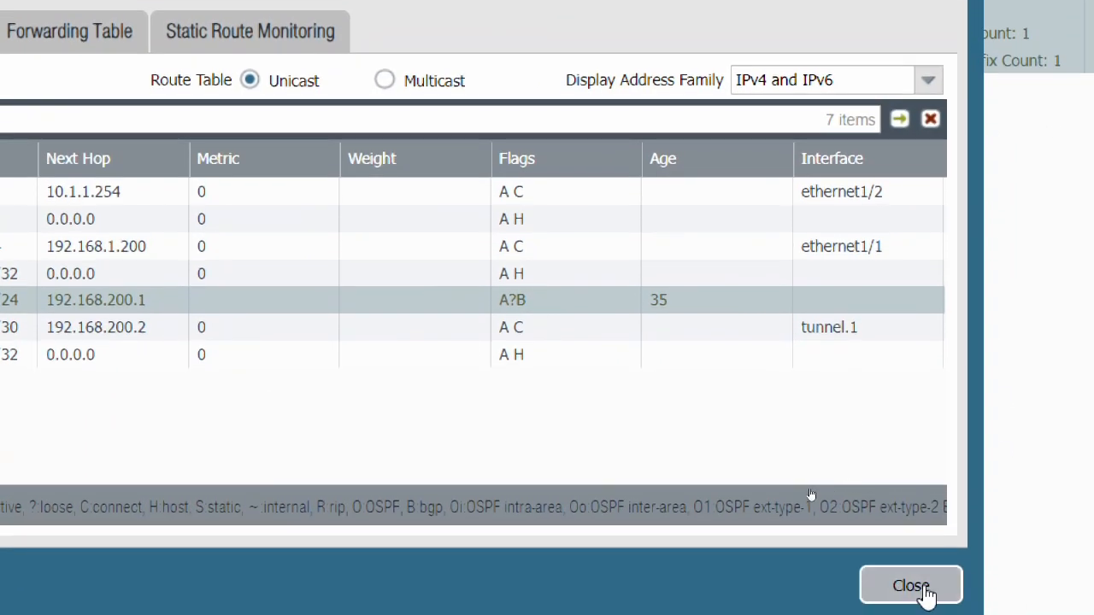
left_click(911, 587)
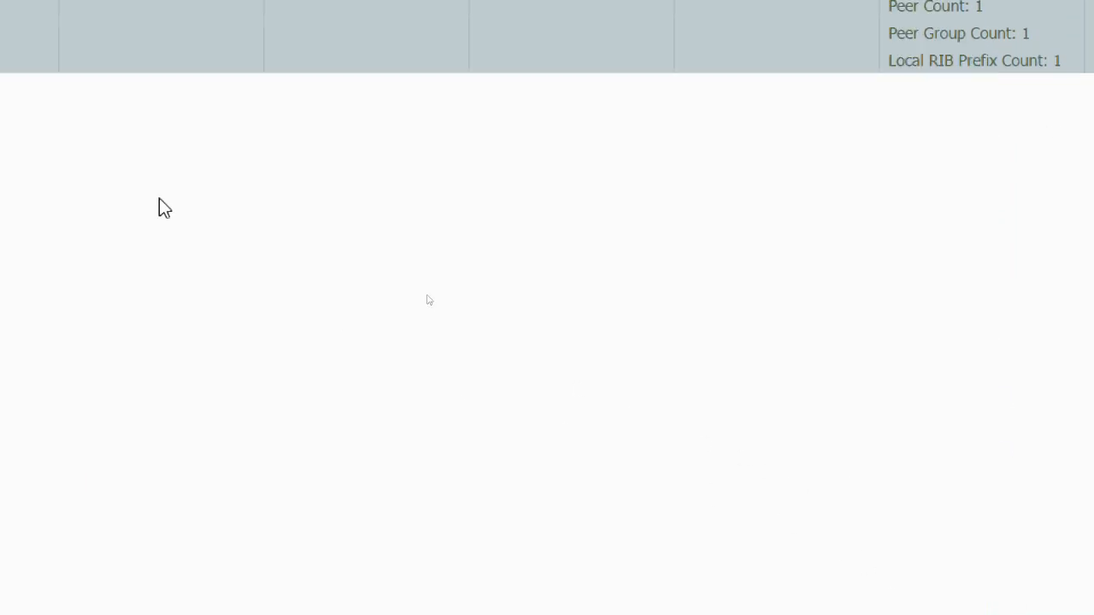
left_click(250, 28)
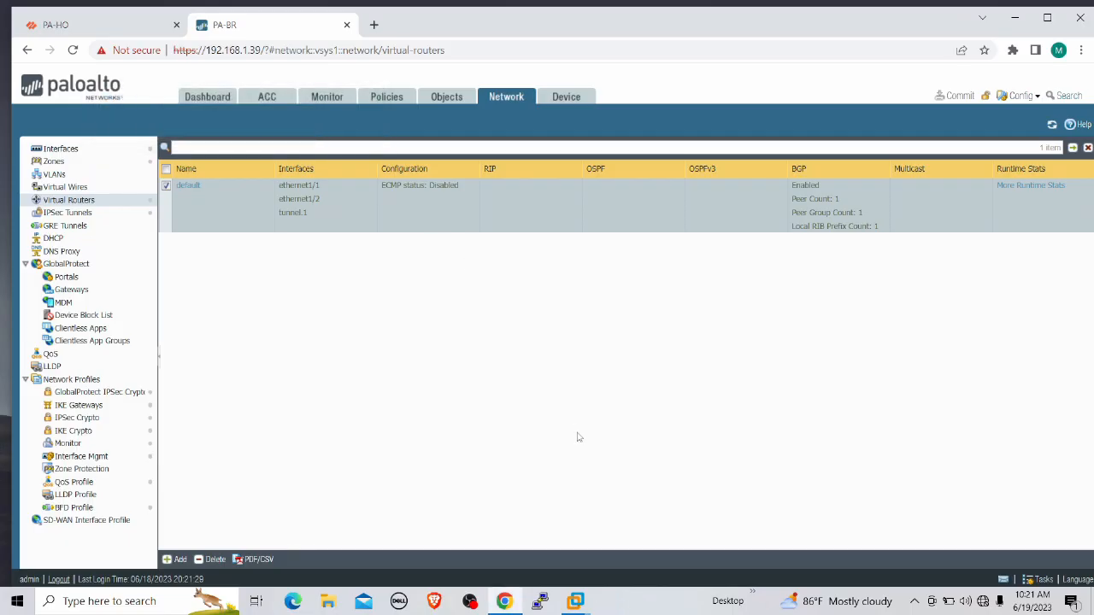
Step: Switch to the Windows XP-100 virtual machine in VMware Workstation and try to load 192.168.100.50 in Internet Explorer
mouse_move(575, 601)
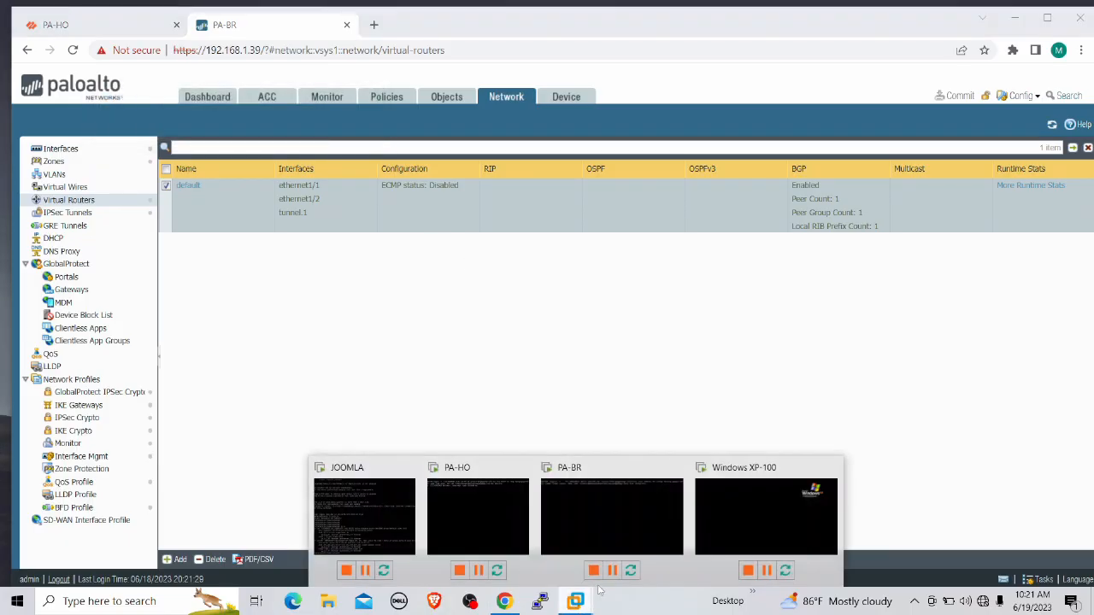
left_click(714, 525)
left_click(598, 413)
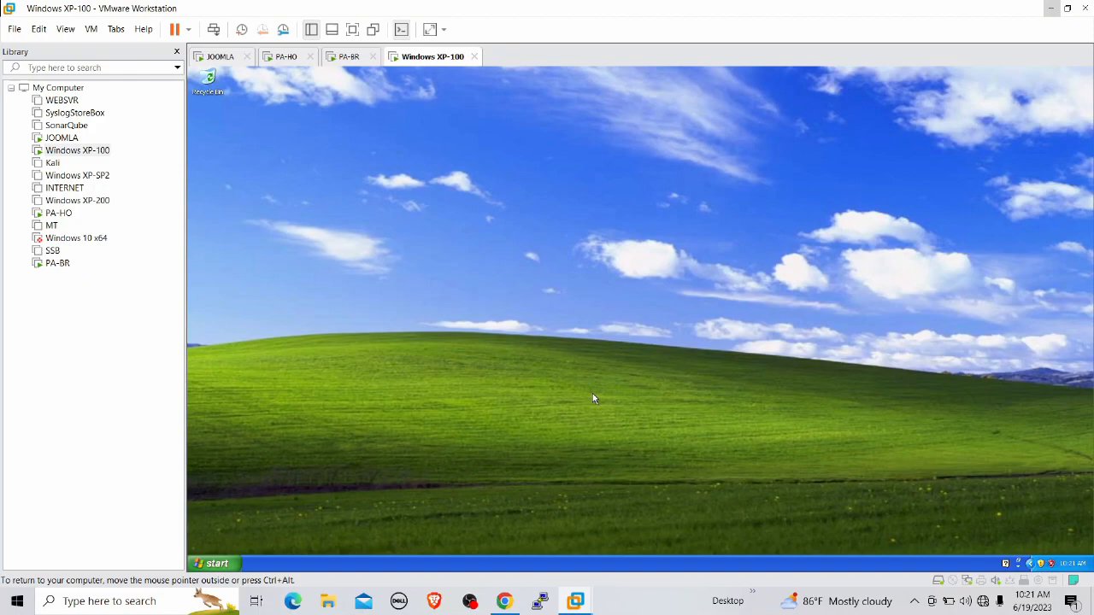
left_click(214, 563)
left_click(233, 325)
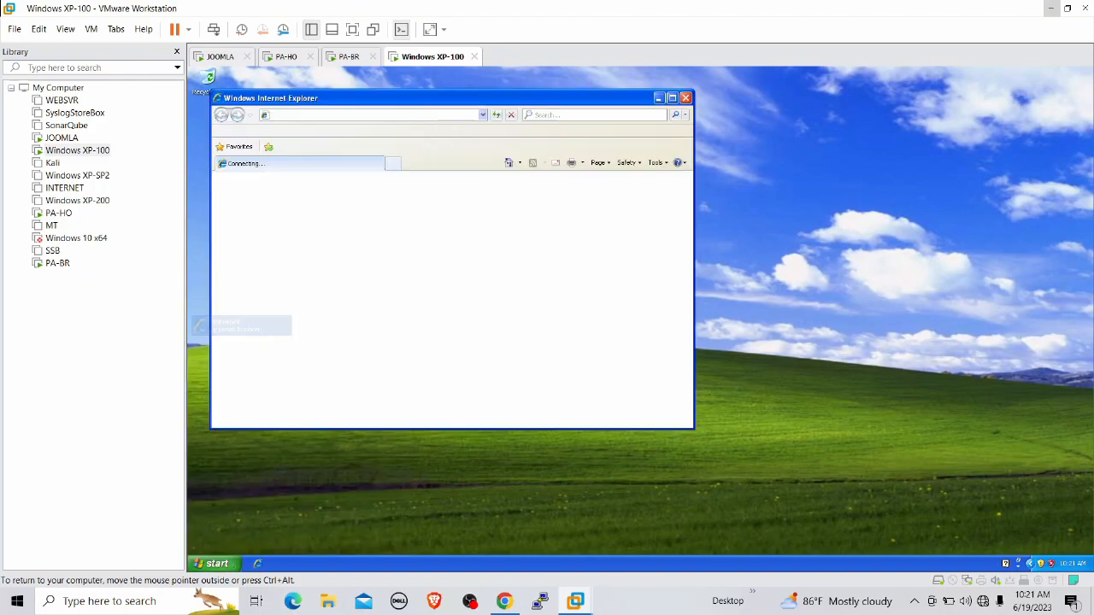
left_click(406, 114)
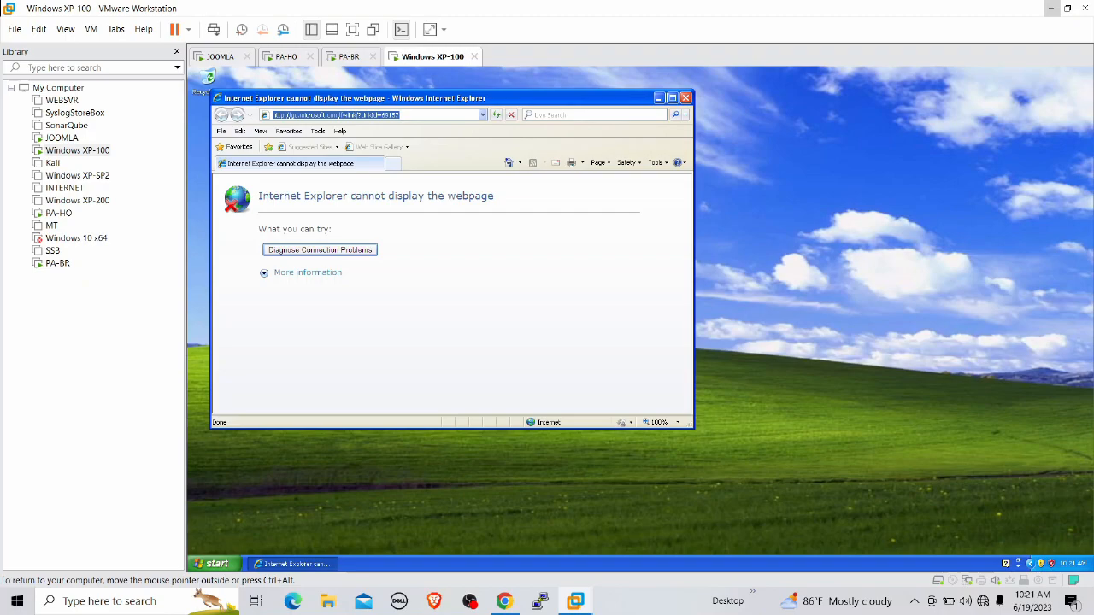
type("192.168.100.50")
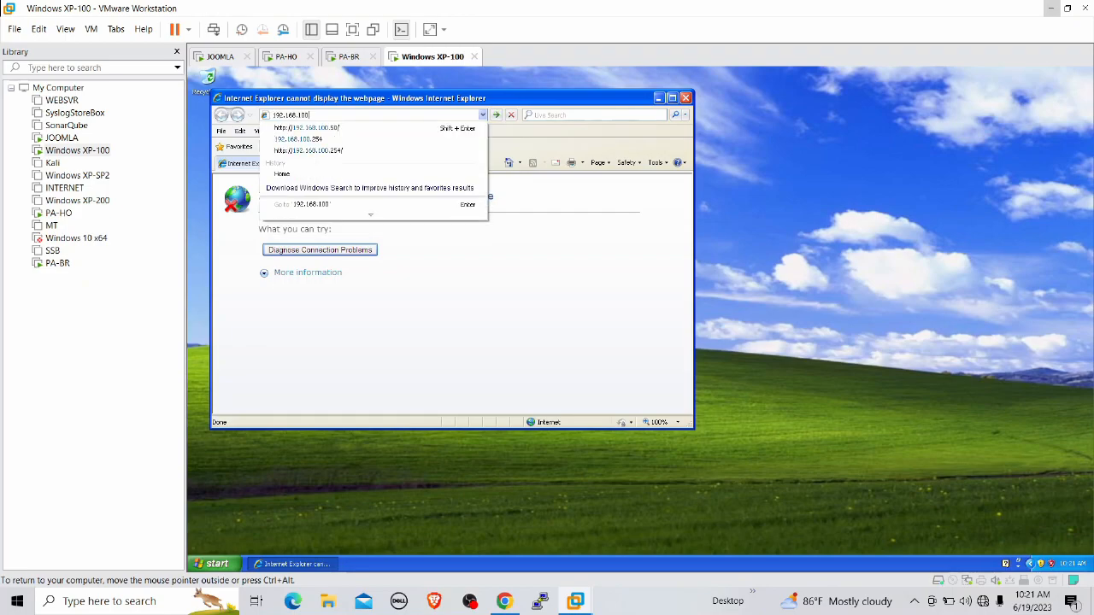
key("Return")
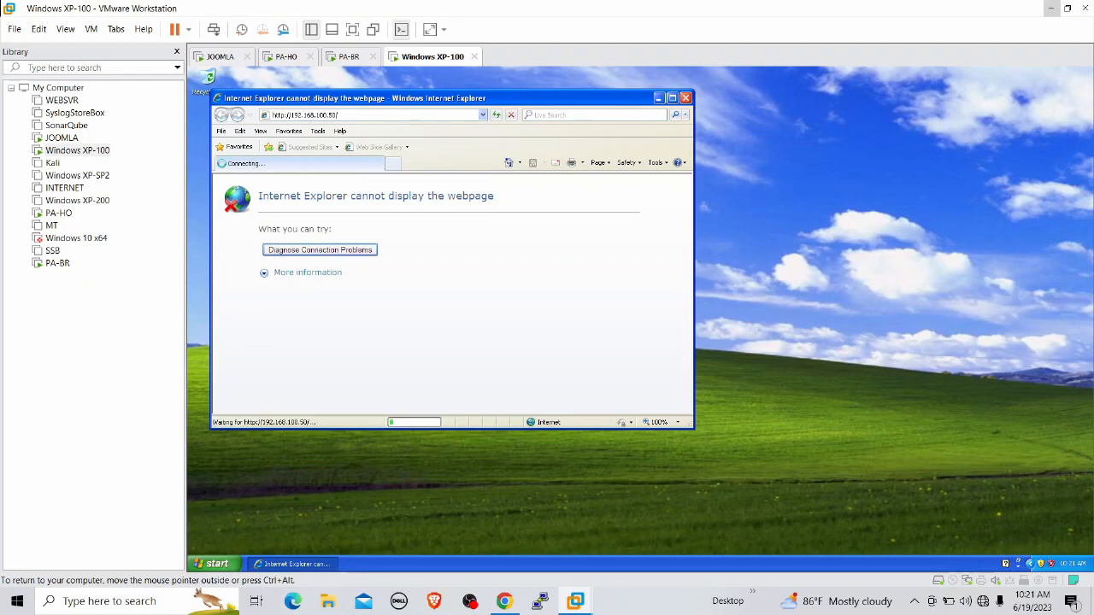
Step: Close Internet Explorer in the Windows XP-100 virtual machine and return to PA-BR in the host's browser
key("ctrl+alt")
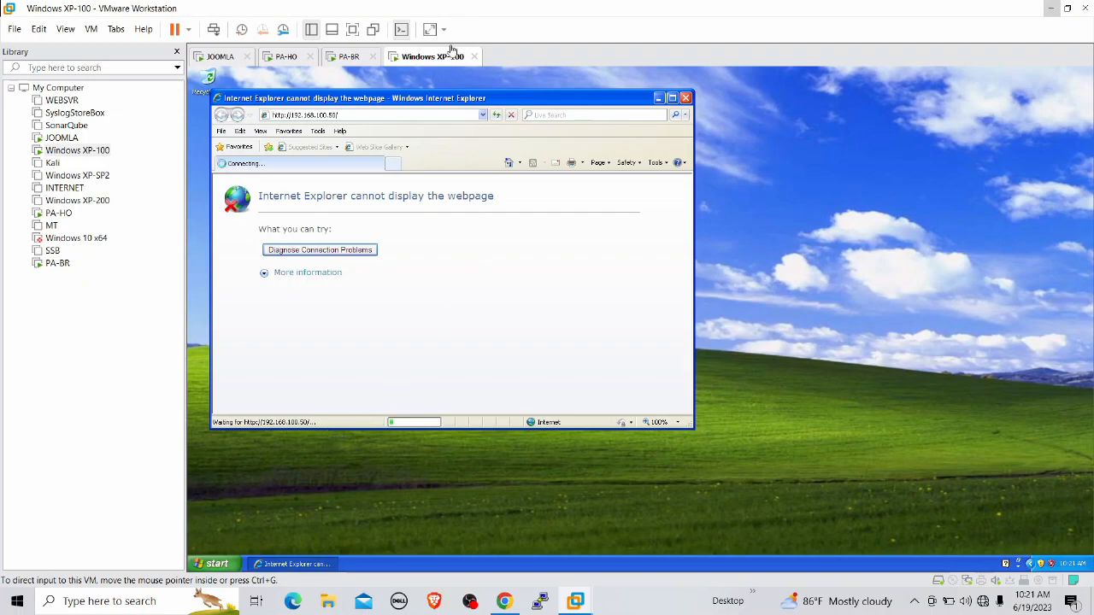
left_click(685, 98)
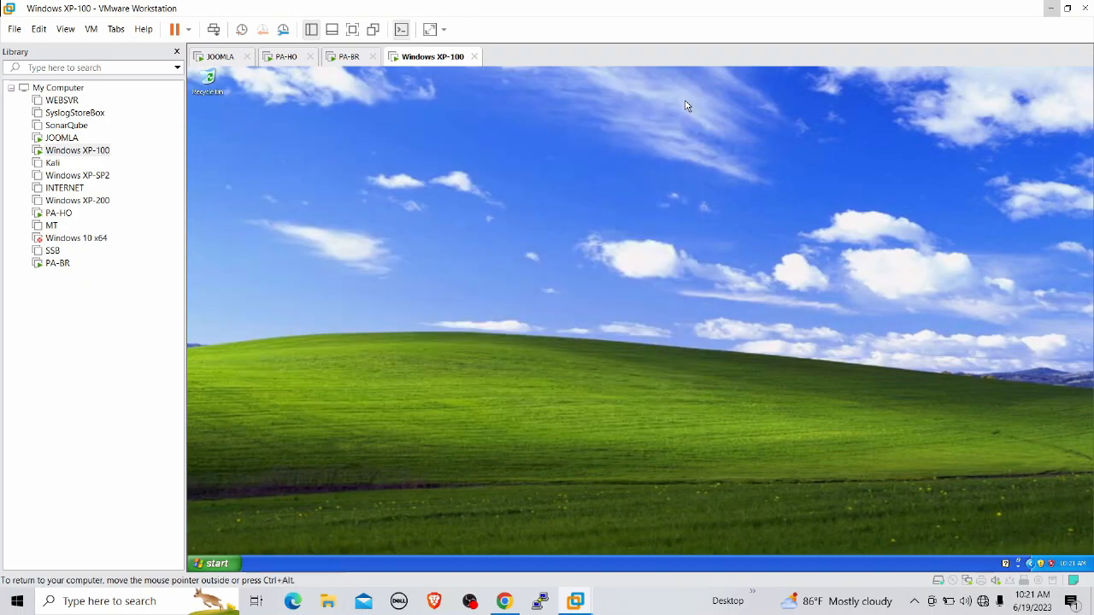
left_click(1050, 7)
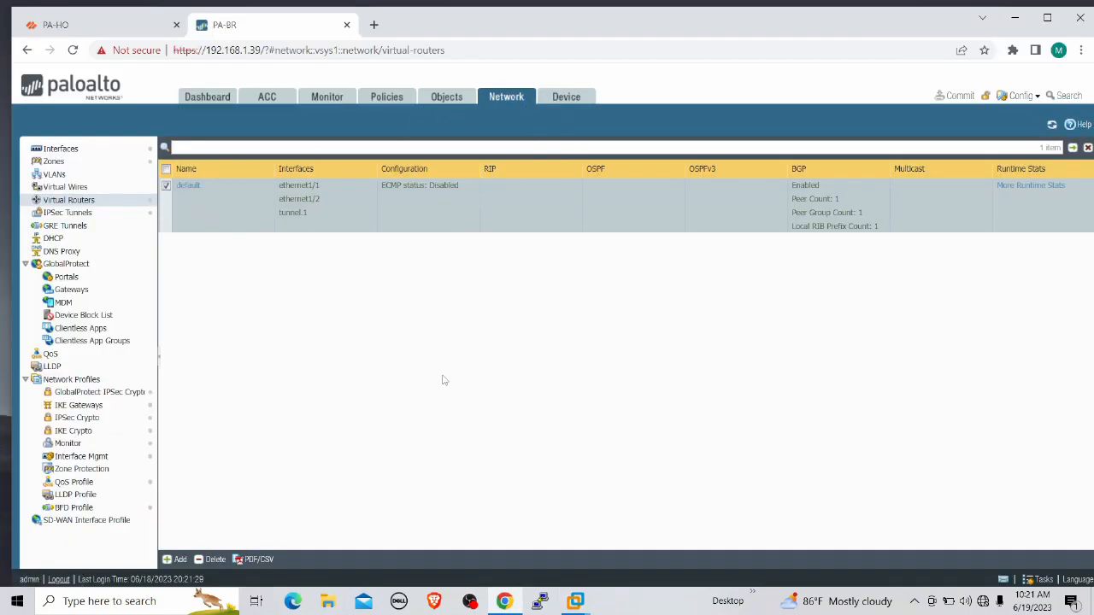
Step: Open the settings of PA-BR's default virtual router, review the hand-drawn HO-to-BR network diagram in OpenBoard, and return to PA-BR
left_click(187, 185)
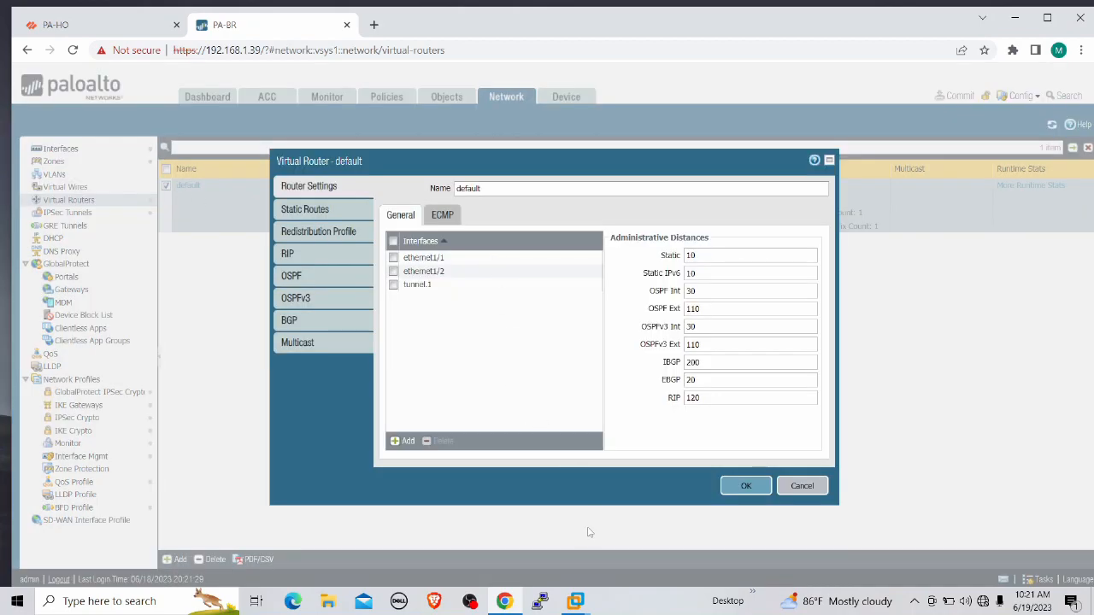
left_click(255, 601)
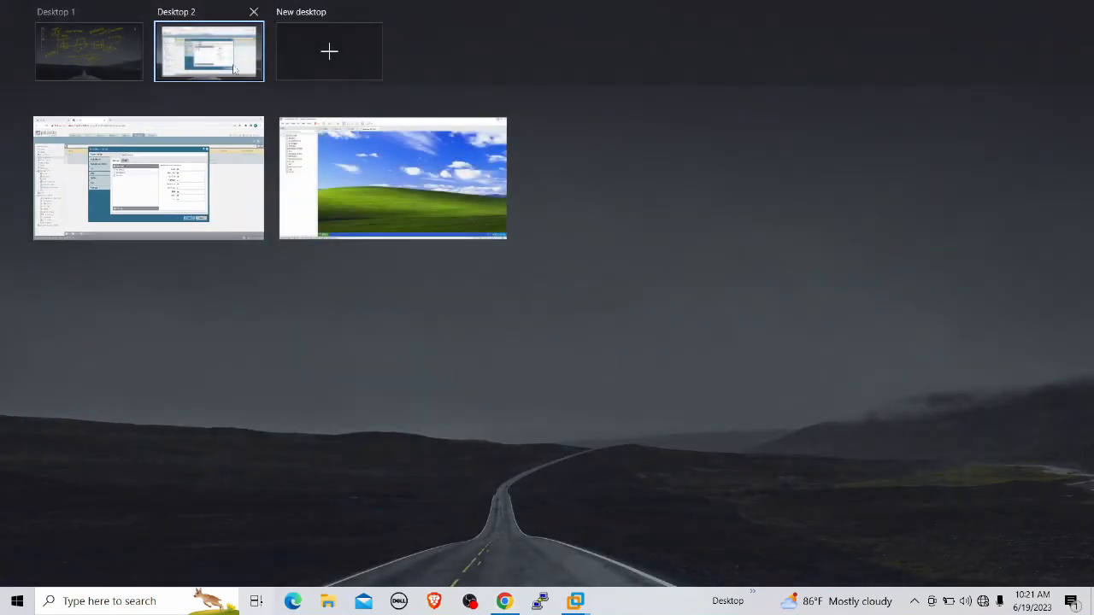
left_click(120, 52)
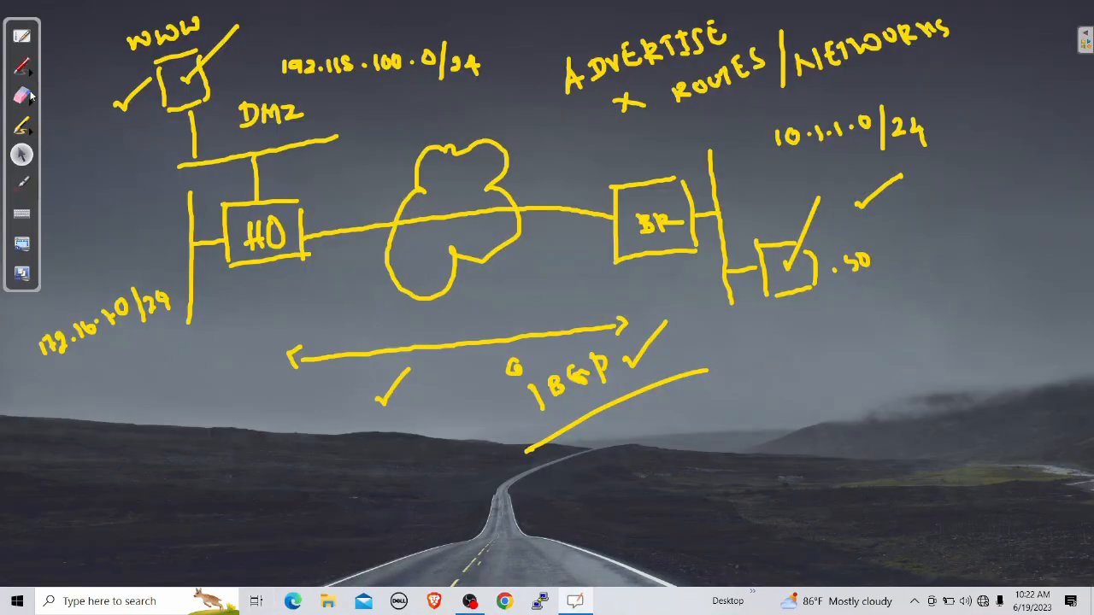
left_click(21, 188)
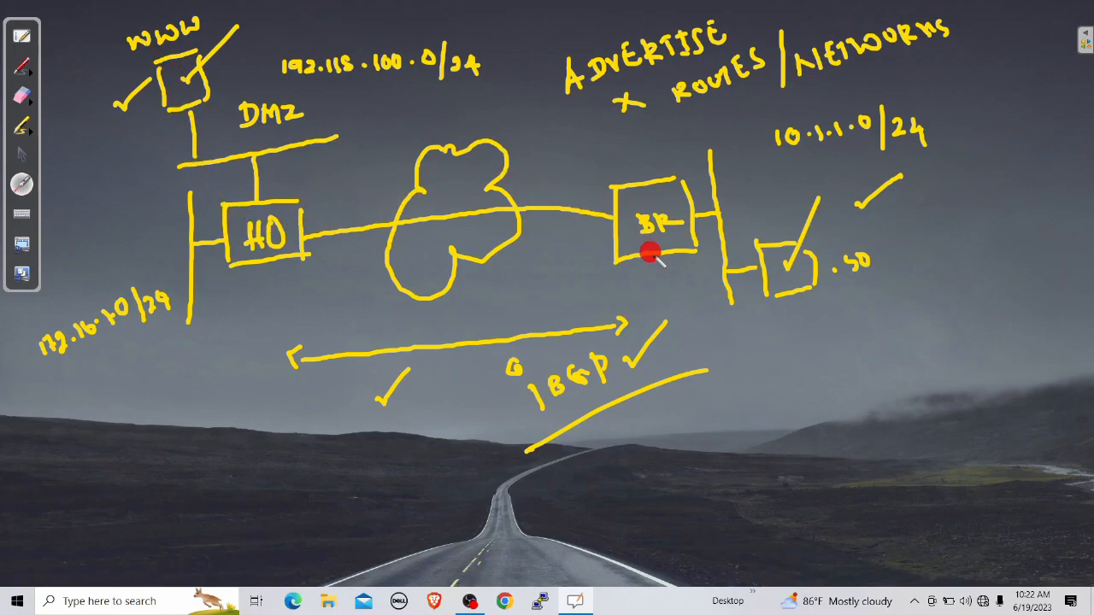
left_click(21, 155)
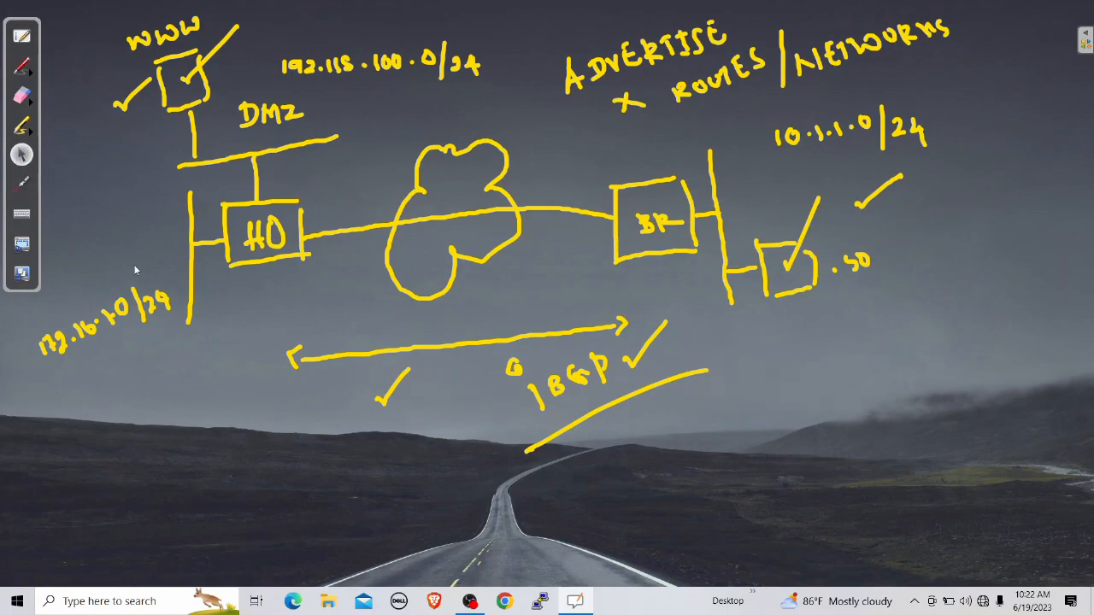
left_click(256, 601)
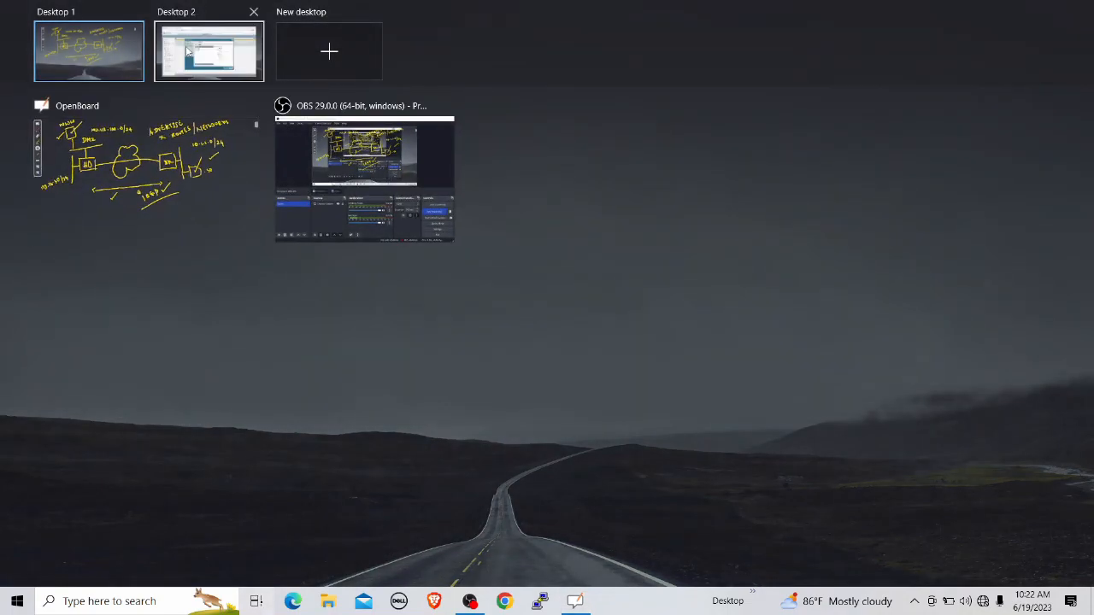
left_click(210, 51)
Step: Create an IPv4 redistribution profile BR-NET in PA-BR's default virtual router: Redist, priority 1, source type connect, interface ethernet1/2
left_click(299, 319)
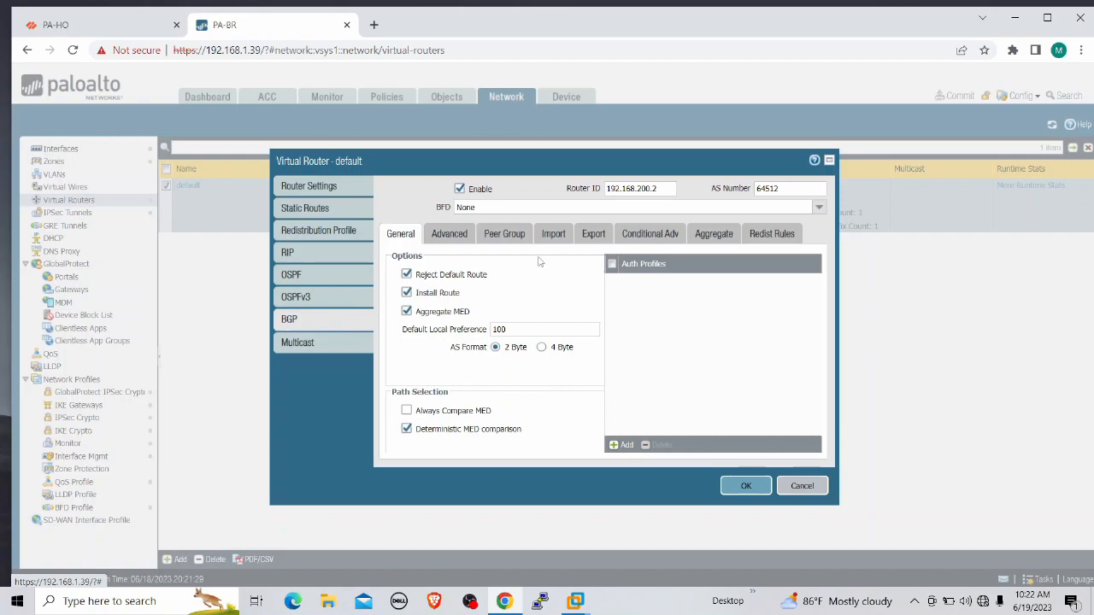
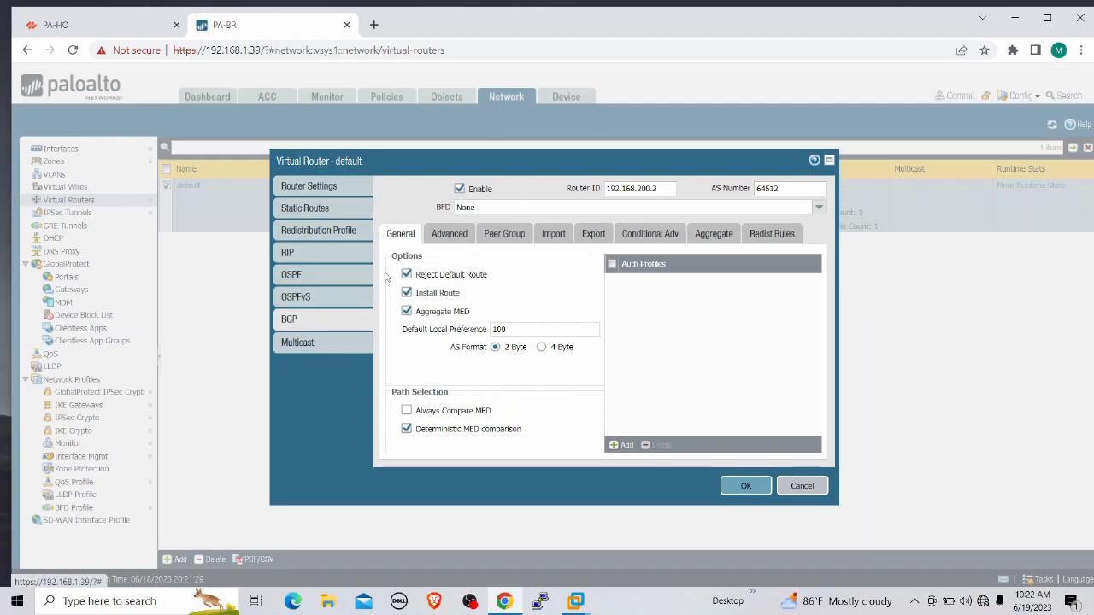
left_click(325, 231)
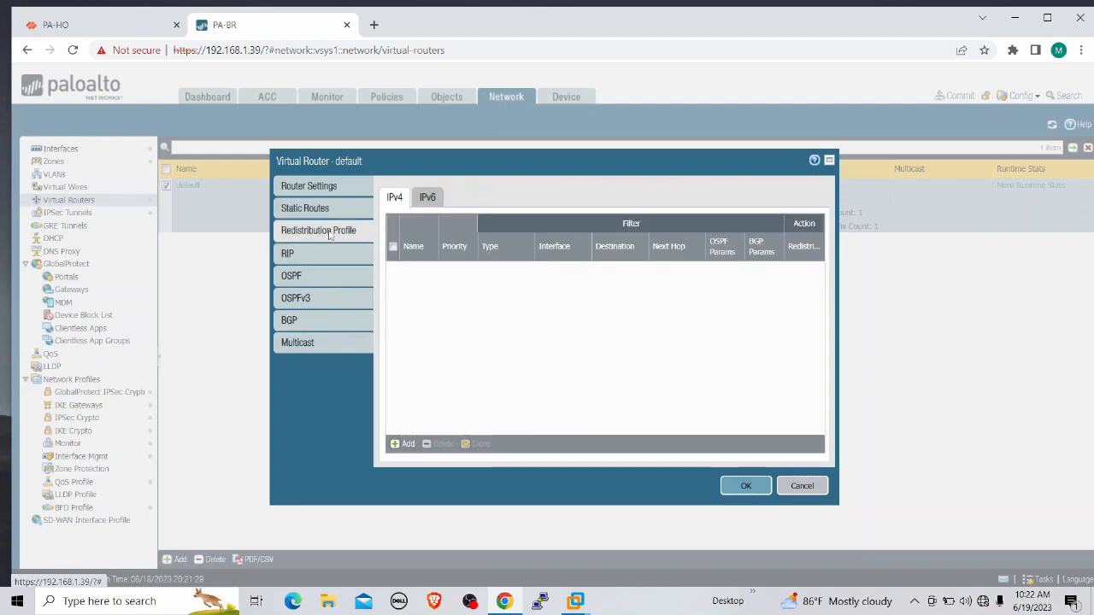
left_click(405, 444)
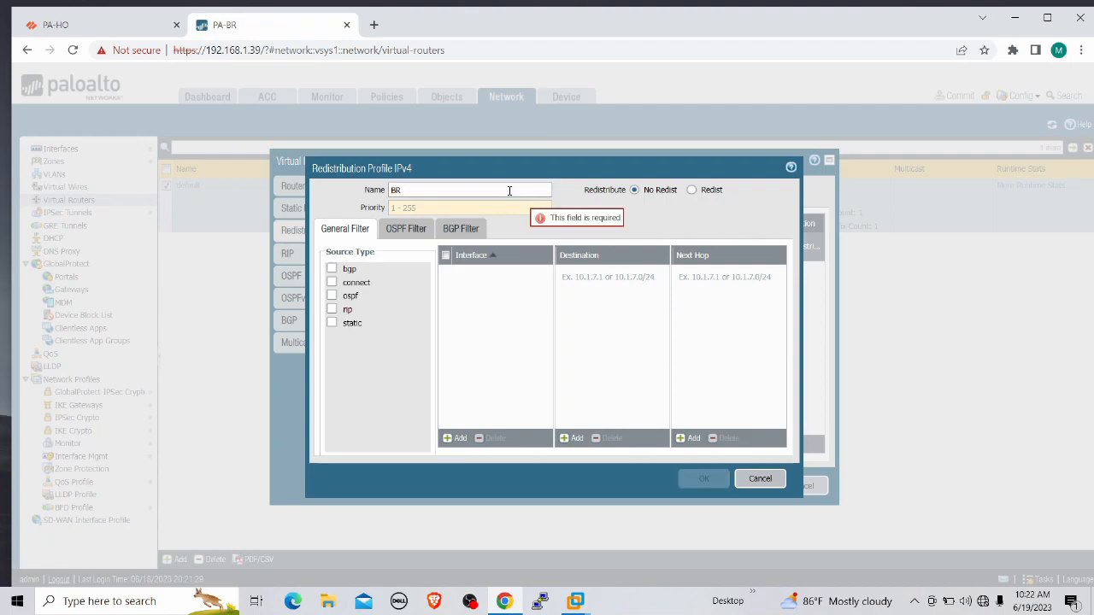
left_click(692, 190)
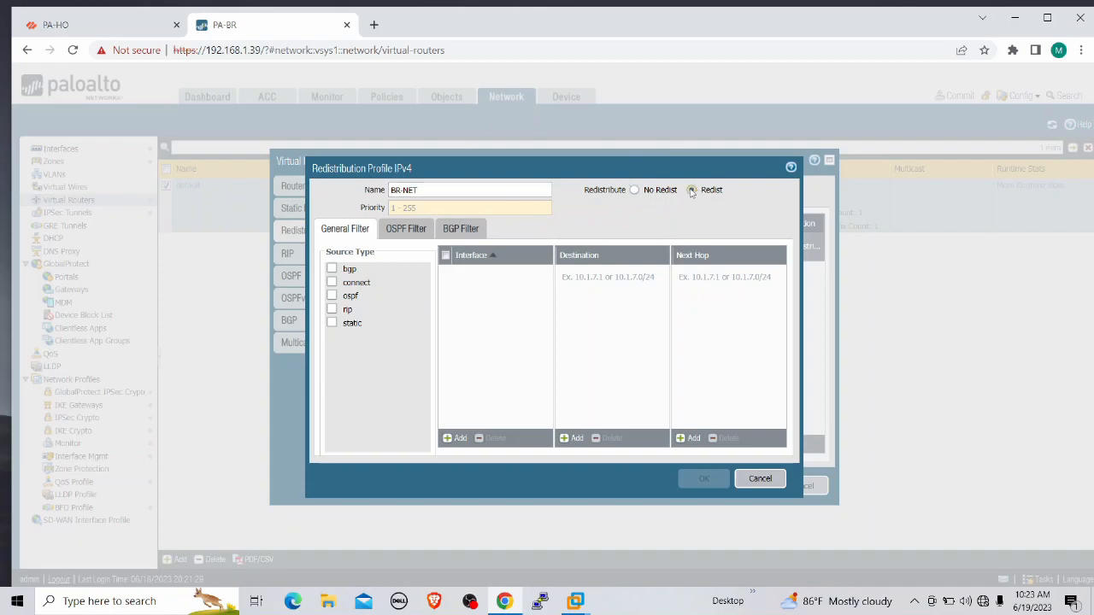
left_click(410, 203)
type("1")
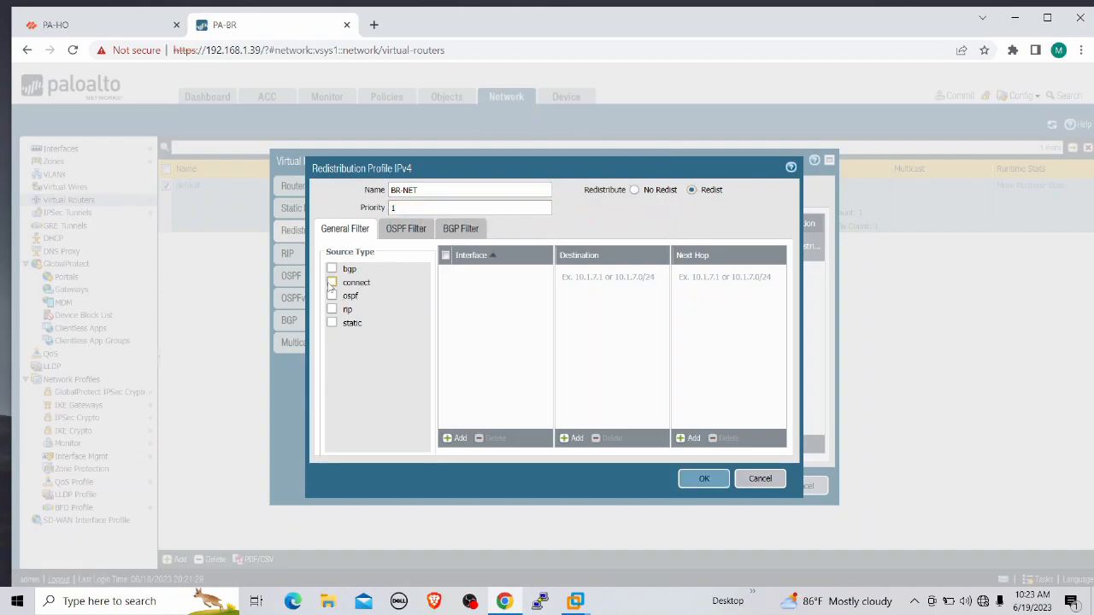
left_click(332, 283)
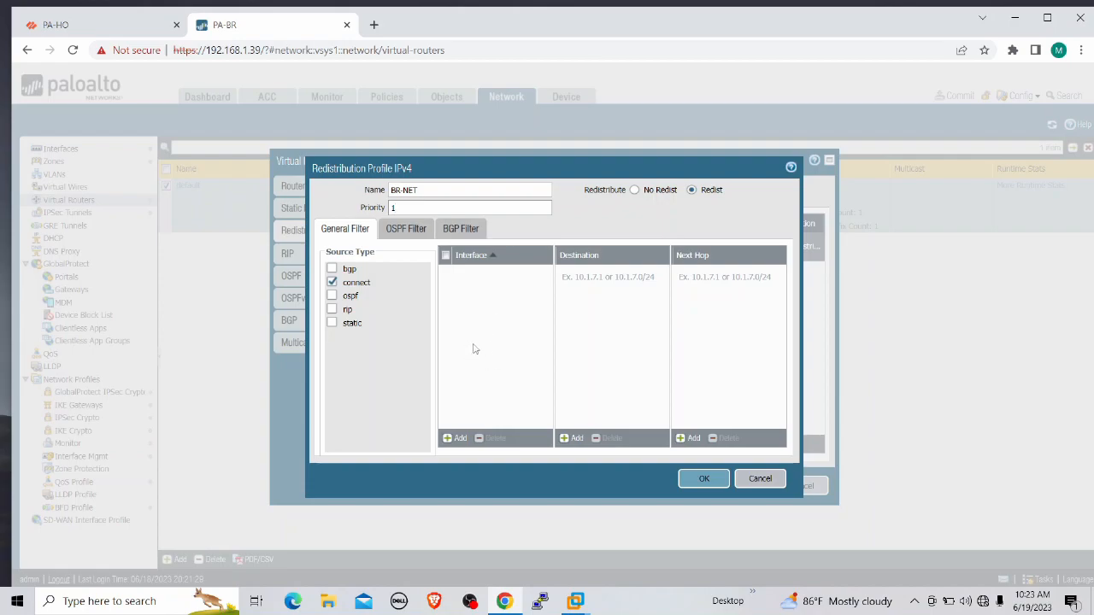
left_click(455, 438)
left_click(499, 301)
left_click(517, 365)
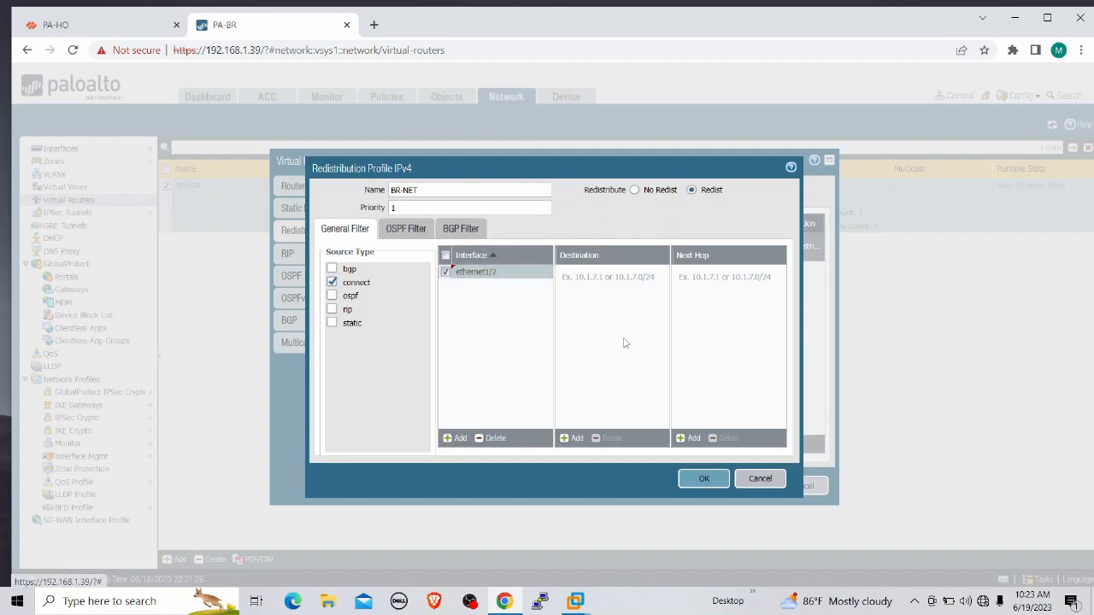
left_click(704, 480)
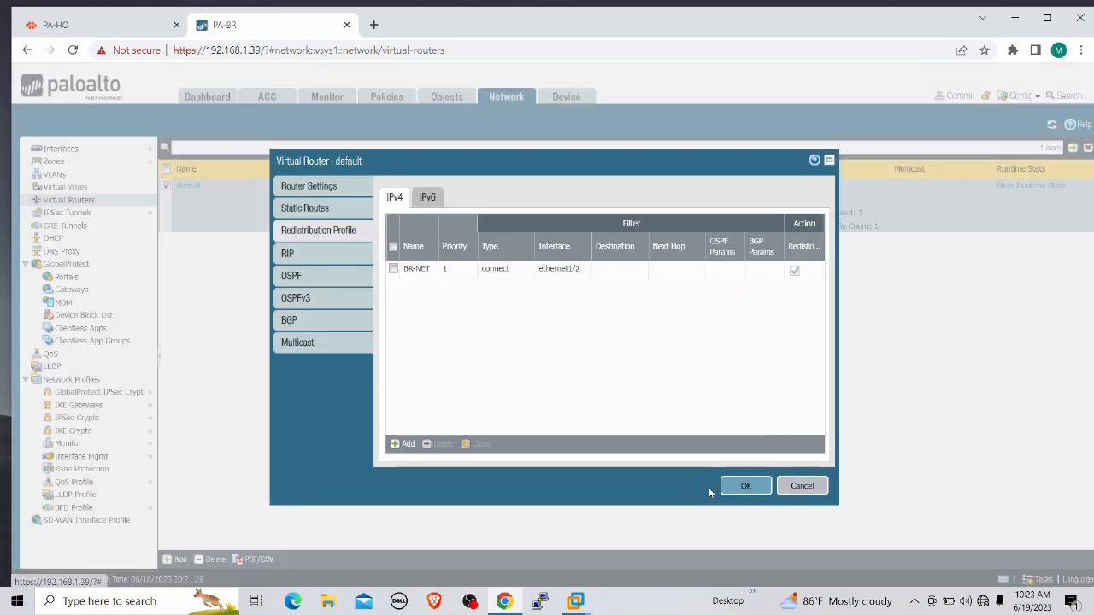
Step: Switch to PA-HO and examine the BGP Local RIB in the default virtual router's runtime statistics
left_click(98, 17)
left_click(1050, 161)
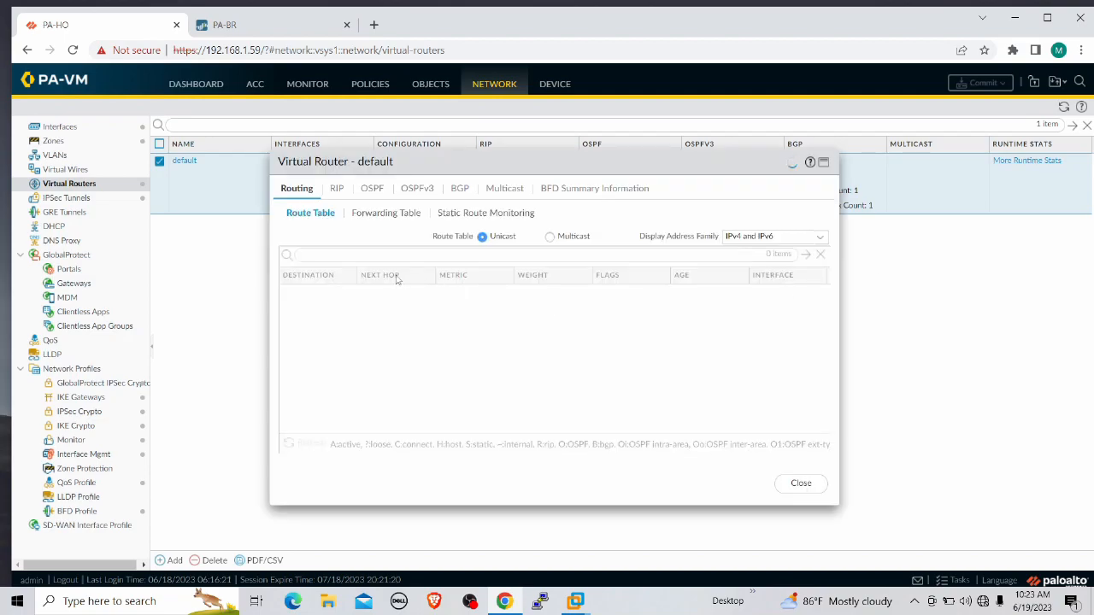
left_click(462, 189)
left_click(458, 214)
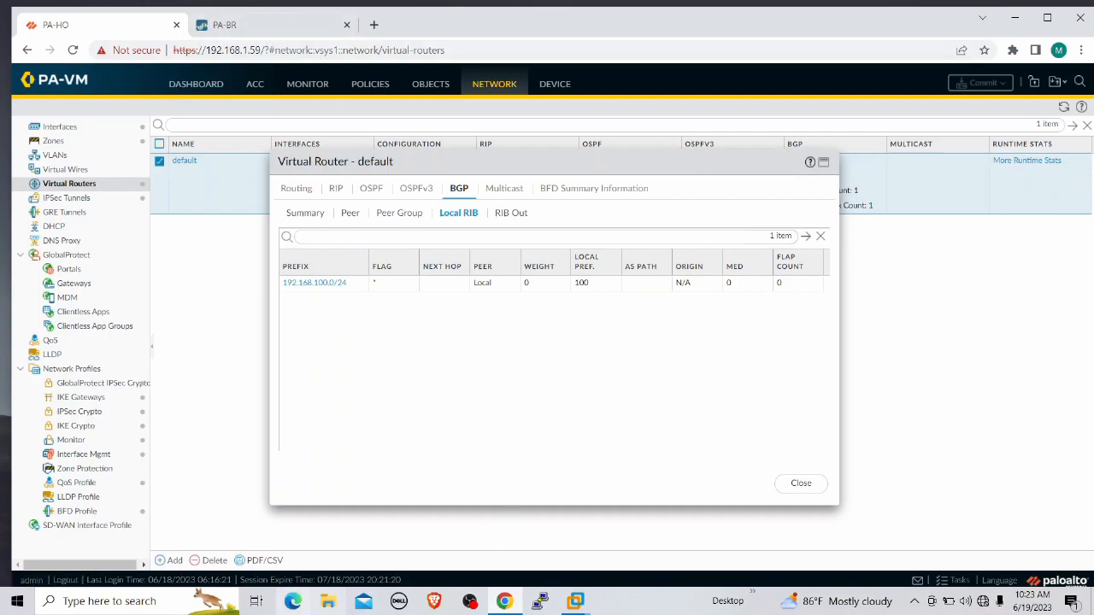
Step: Review the hand-drawn HO-to-BR network diagram in OpenBoard, restore its selection pointer, and return to PA-HO's runtime statistics
left_click(256, 601)
left_click(102, 51)
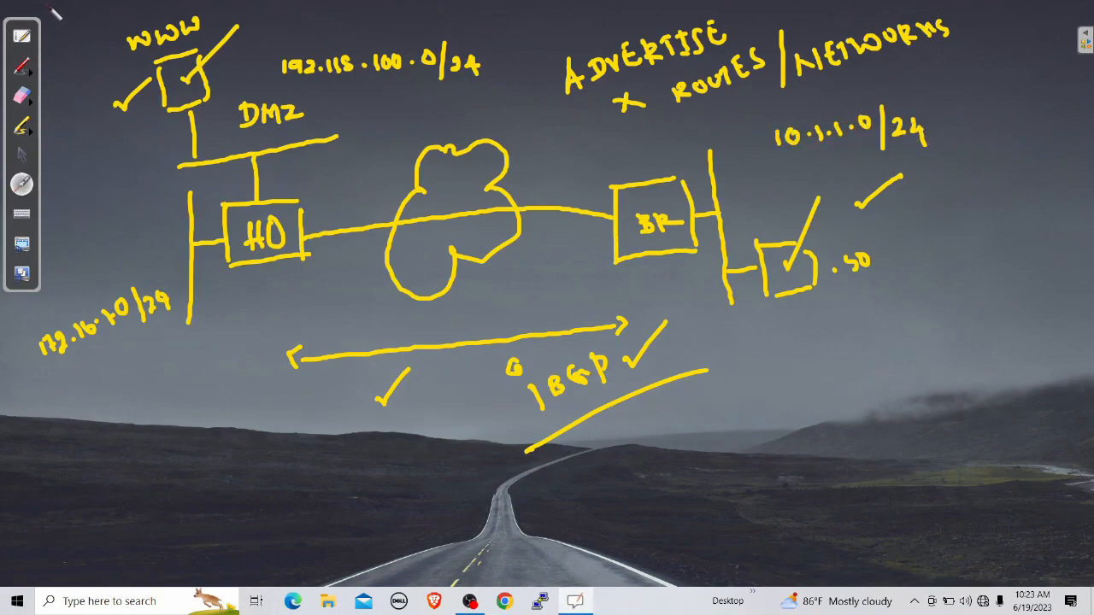
left_click(21, 158)
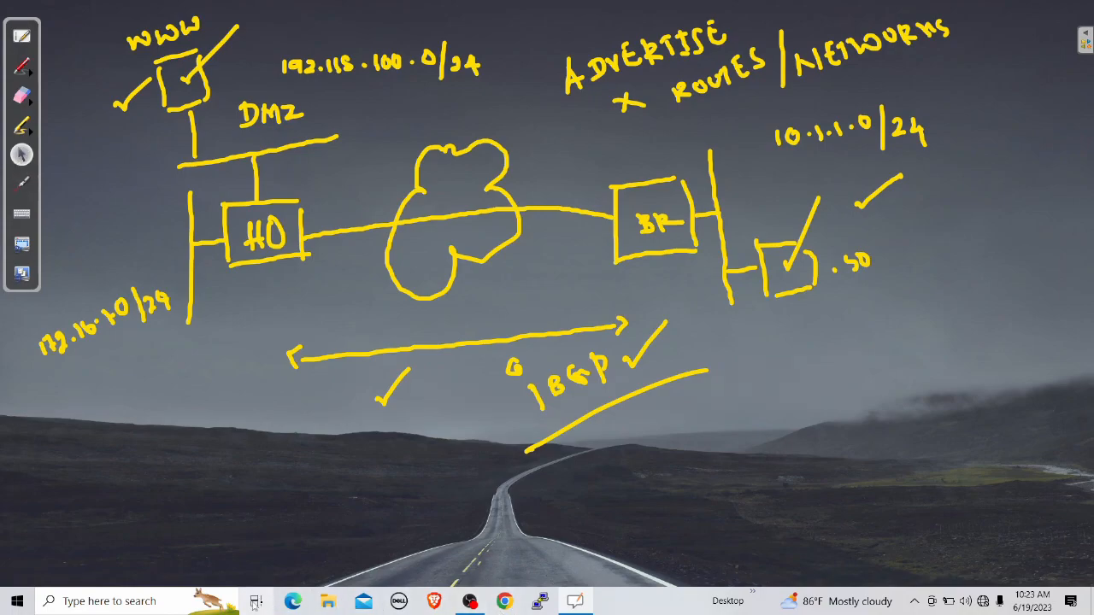
left_click(255, 601)
left_click(221, 67)
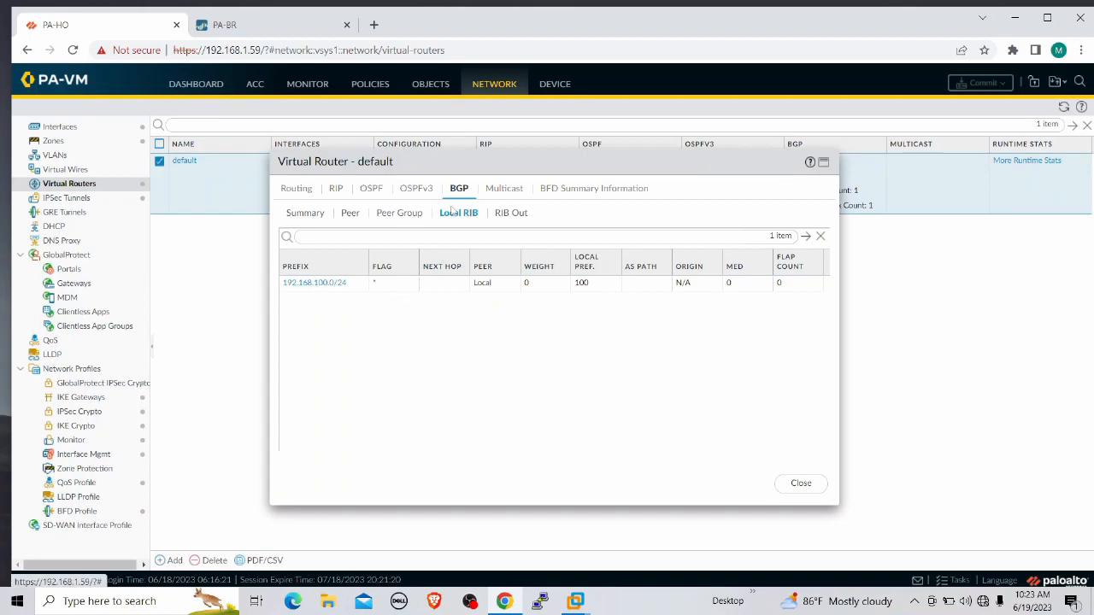
Step: Examine PA-HO's BGP summary and its unicast route table, enlarging the routes with Magnifier, and close Magnifier
left_click(309, 215)
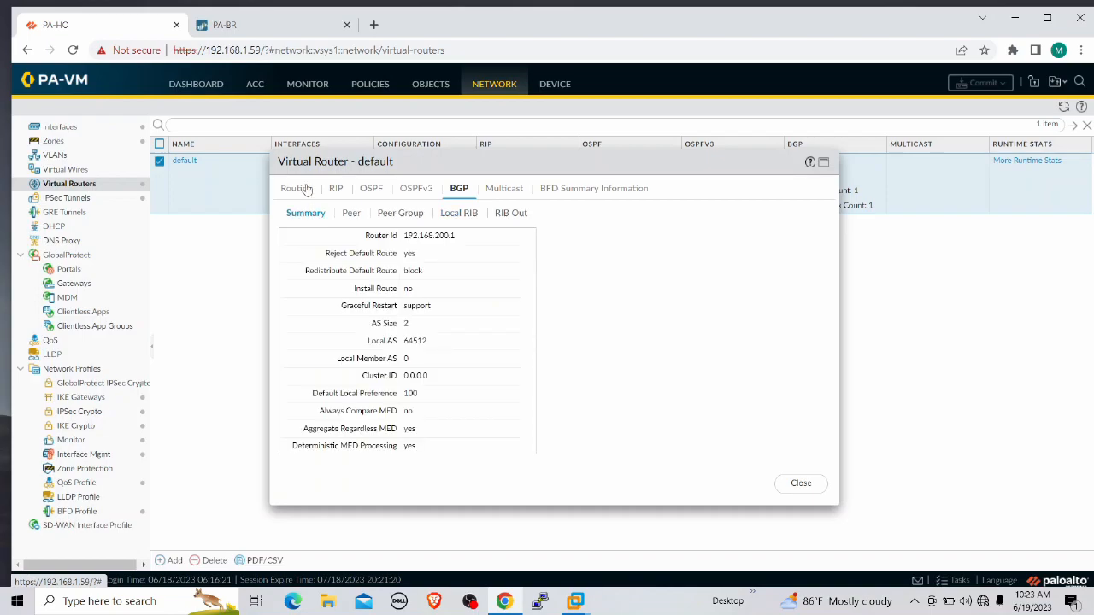
left_click(299, 189)
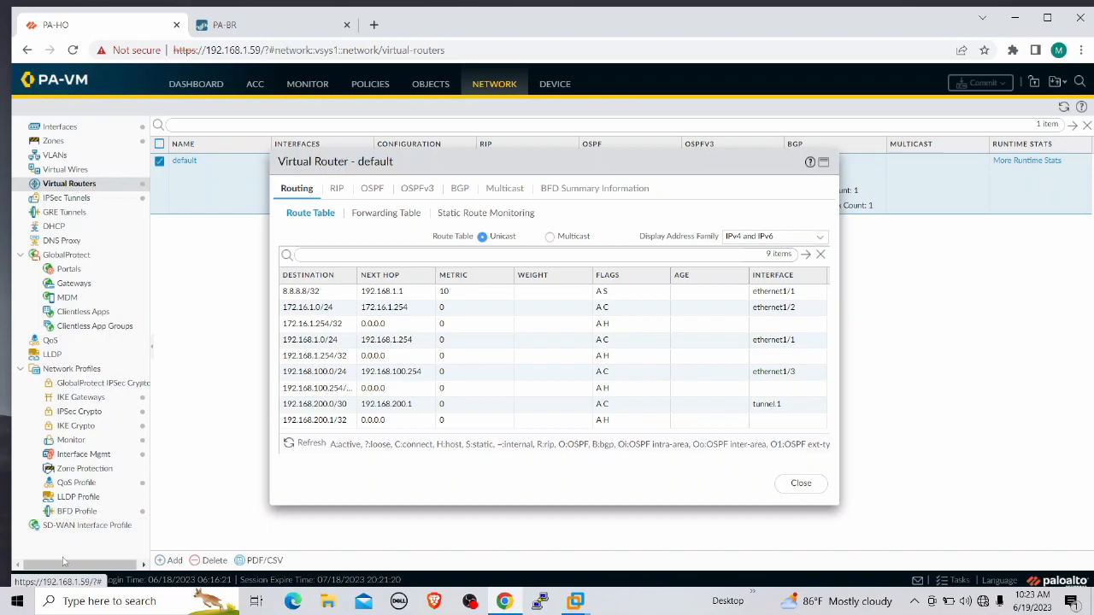
left_click(8, 605)
type("MAG")
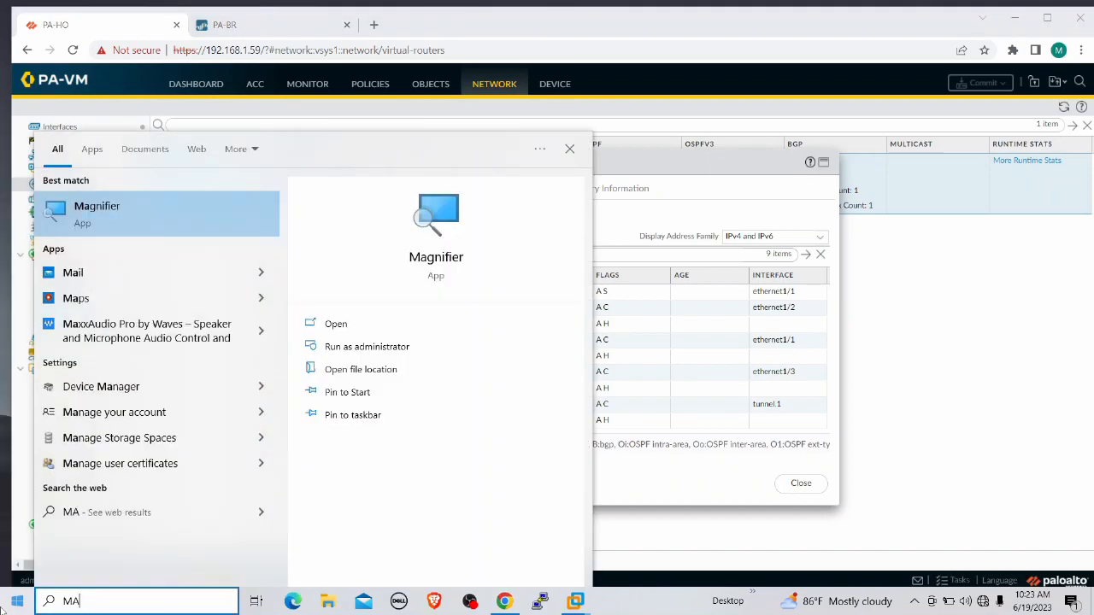
left_click(130, 221)
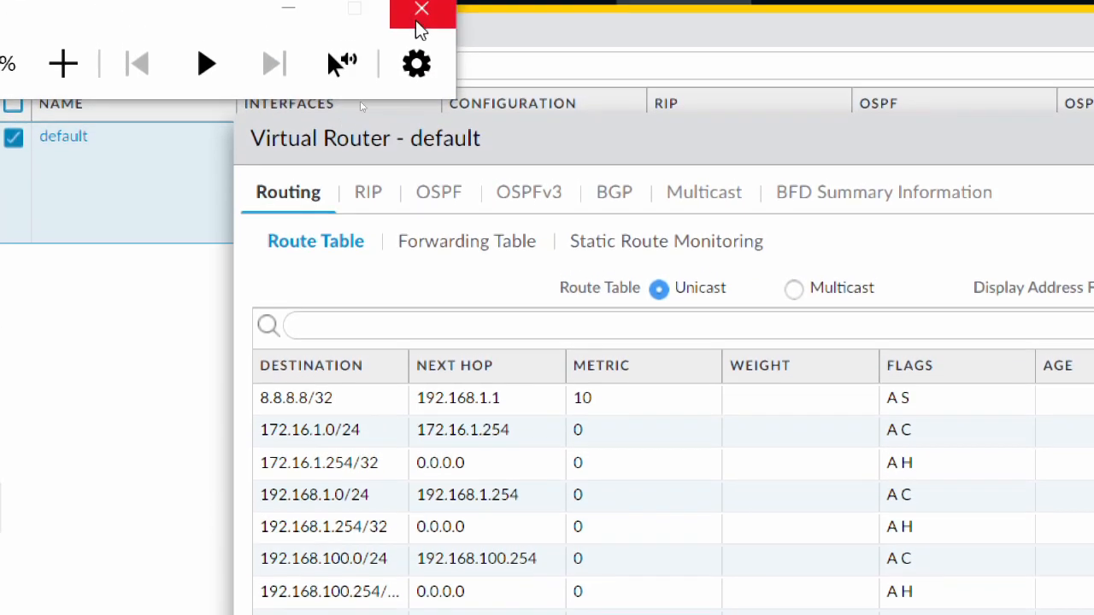
left_click(418, 15)
Step: Save PA-BR's redistribution profile and add an enabled IPv4 BGP redistribution rule for BR-NET to its default virtual router
left_click(264, 26)
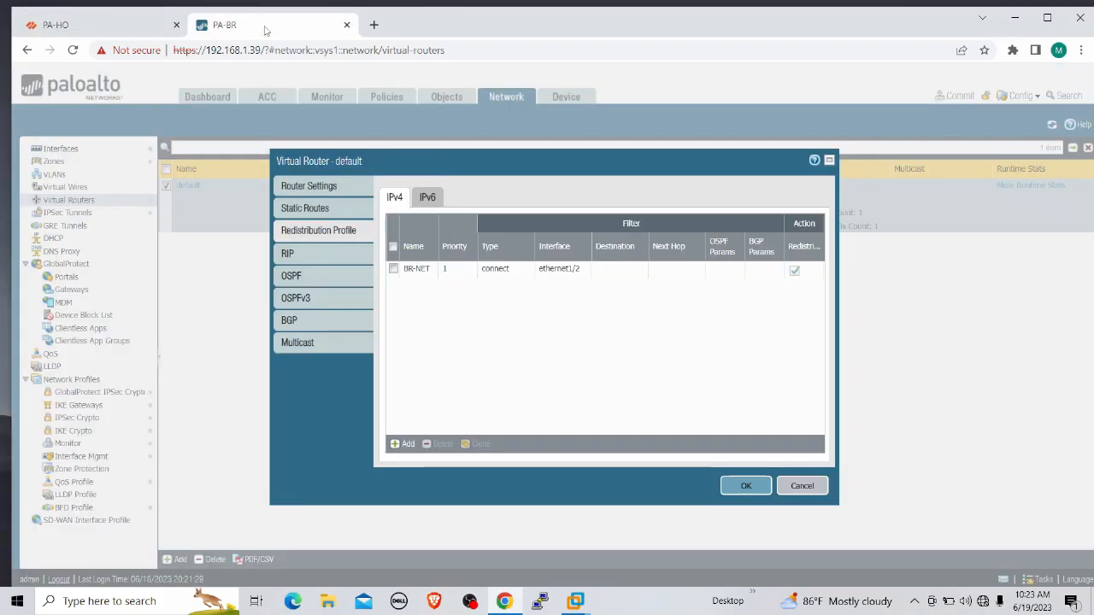
left_click(745, 485)
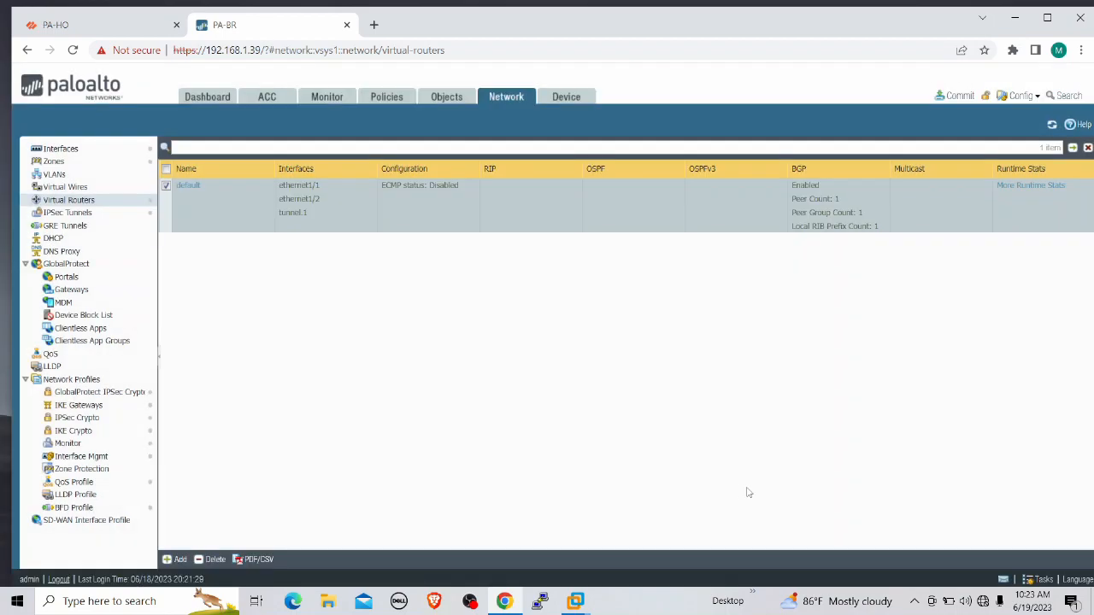
left_click(187, 185)
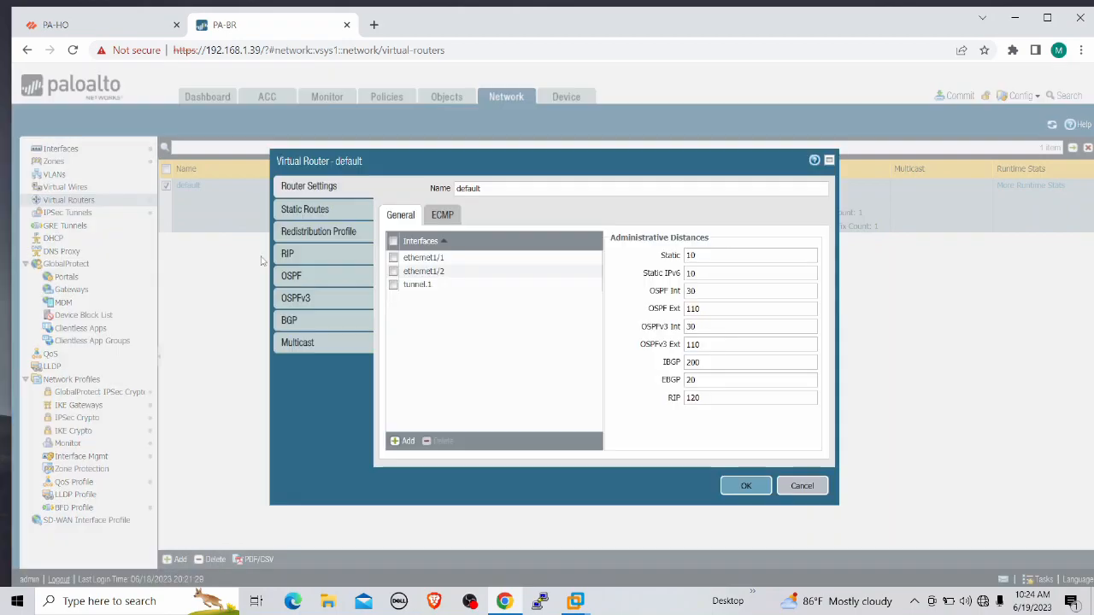
left_click(308, 320)
left_click(778, 238)
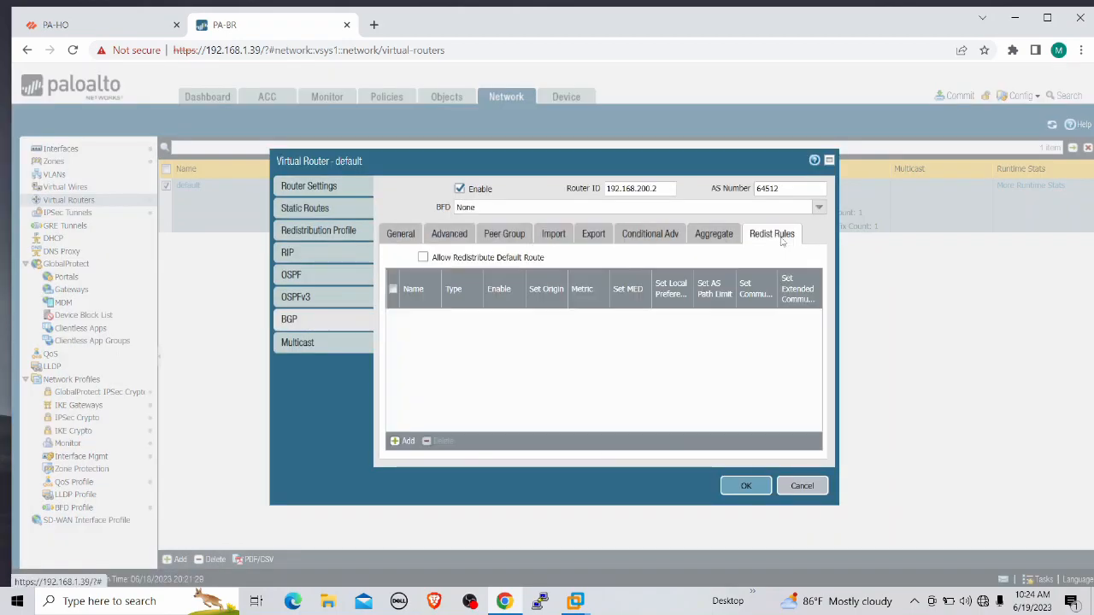
left_click(400, 443)
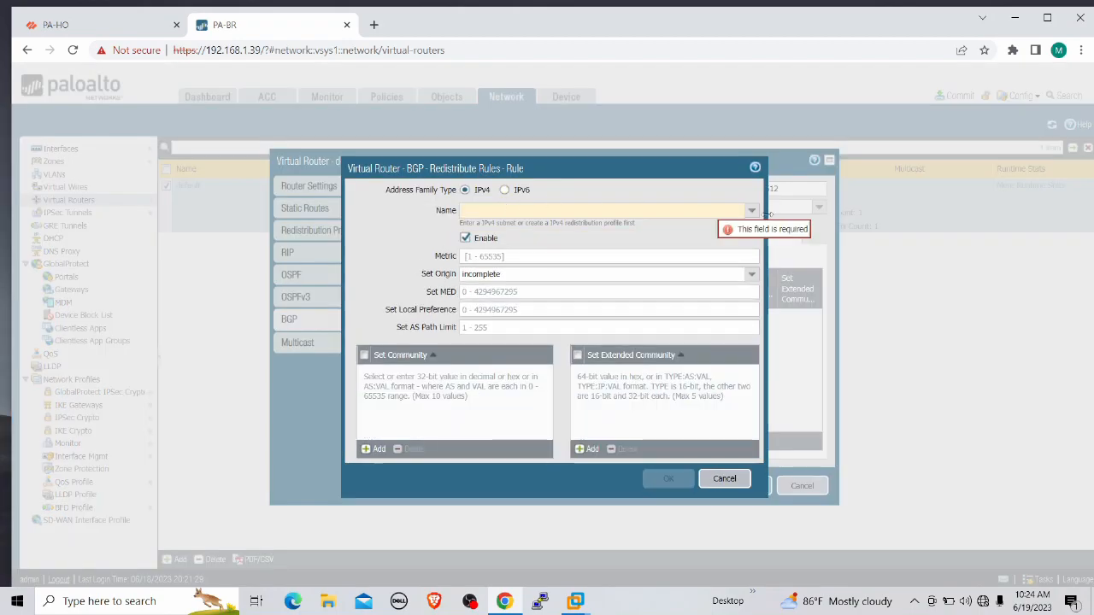
left_click(708, 213)
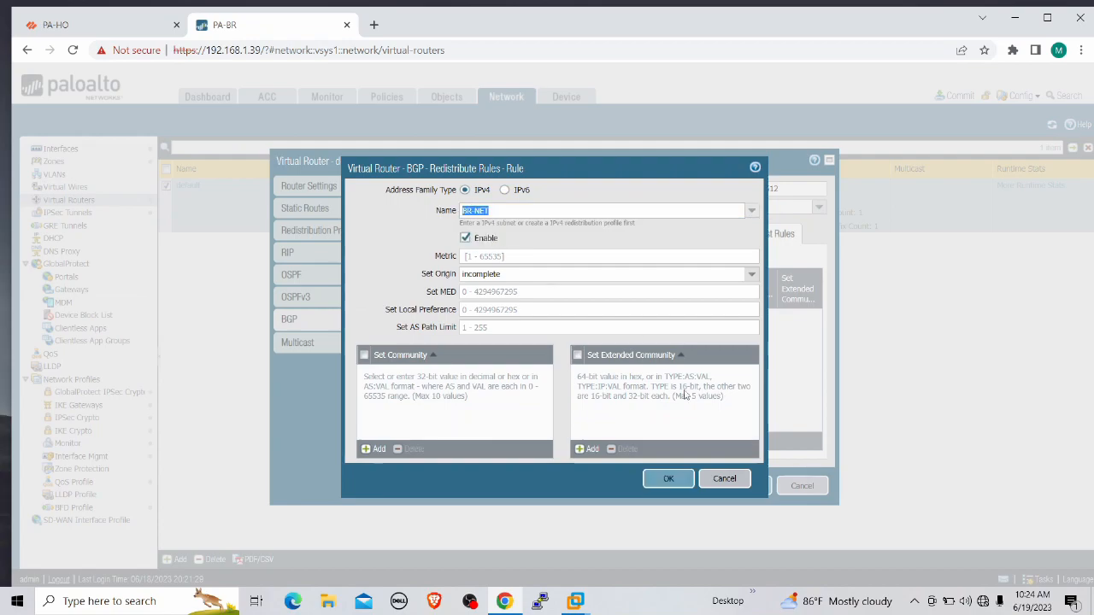
left_click(668, 478)
left_click(740, 486)
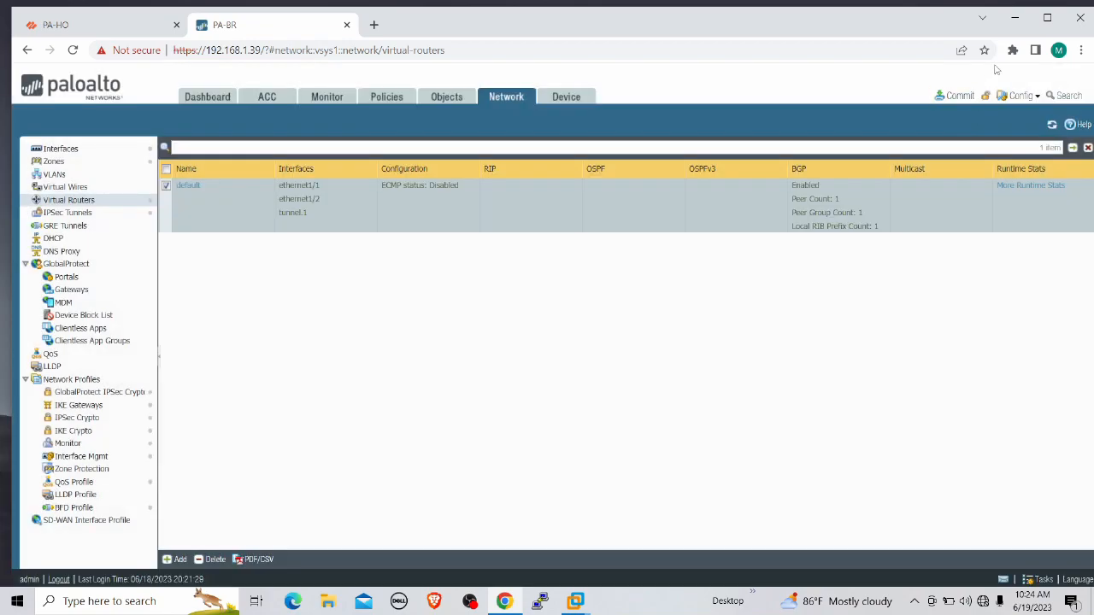
Step: Commit the configuration changes on PA-BR and close the commit status
left_click(959, 96)
left_click(682, 488)
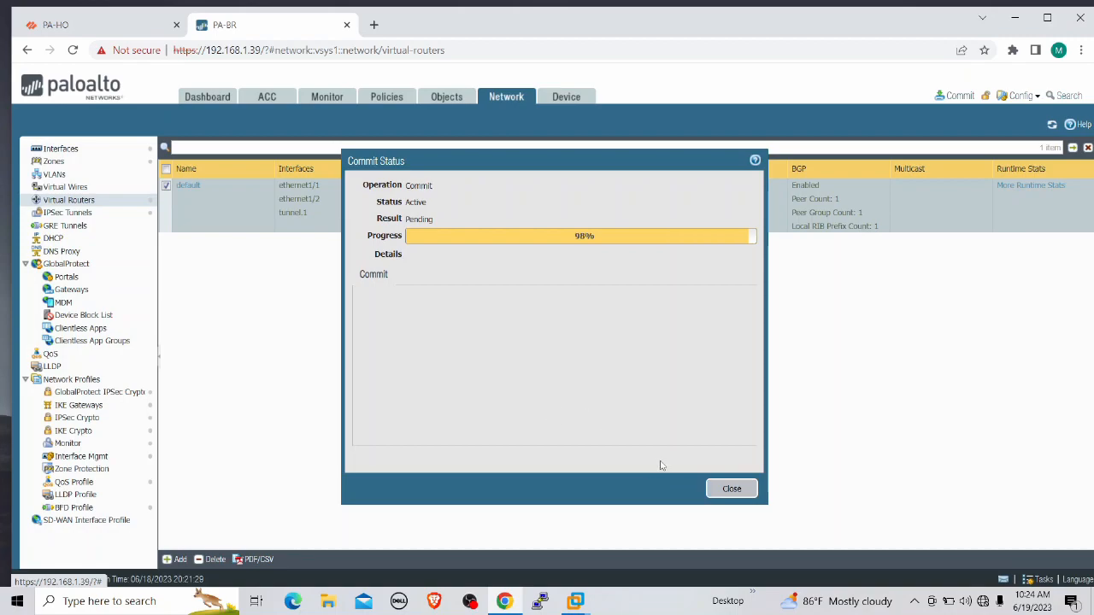
left_click(733, 490)
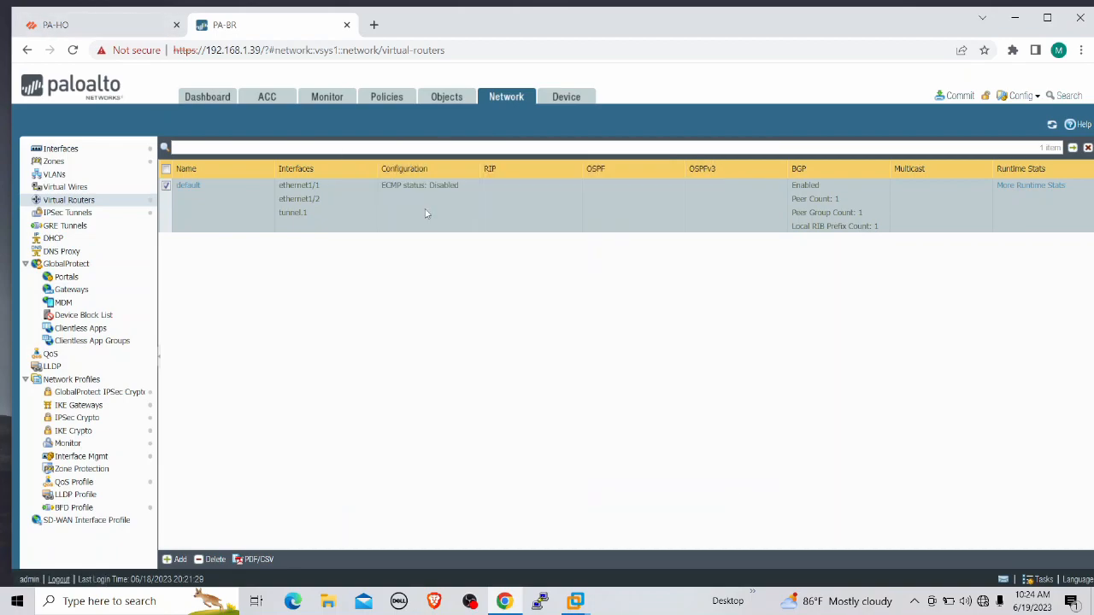
Step: Close PA-HO's runtime statistics, check the general BGP options of its default virtual router, and cancel without changes
left_click(103, 25)
left_click(799, 484)
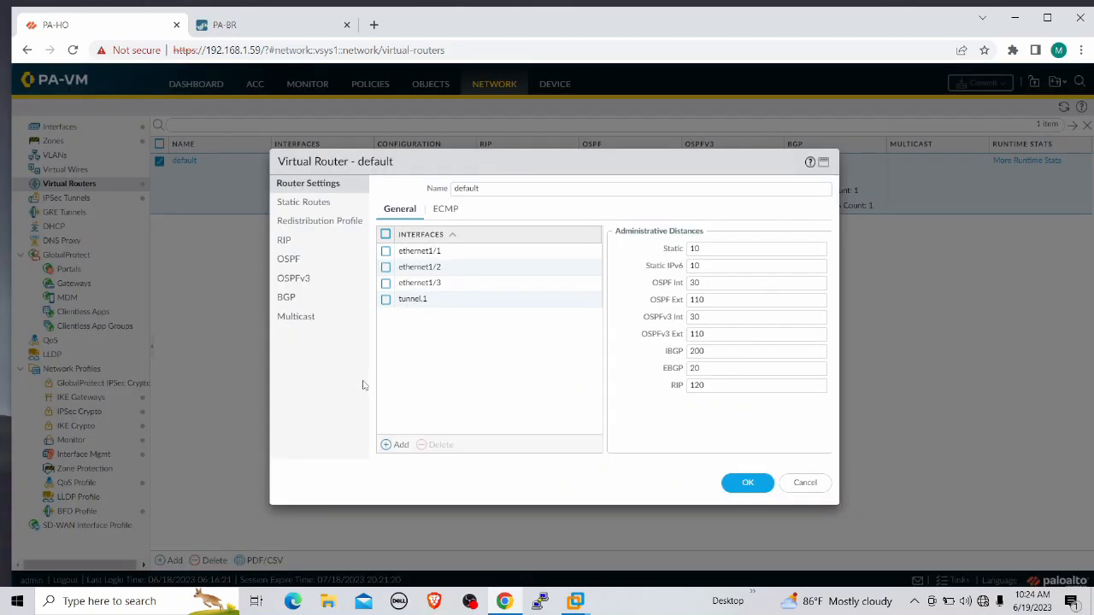
left_click(291, 299)
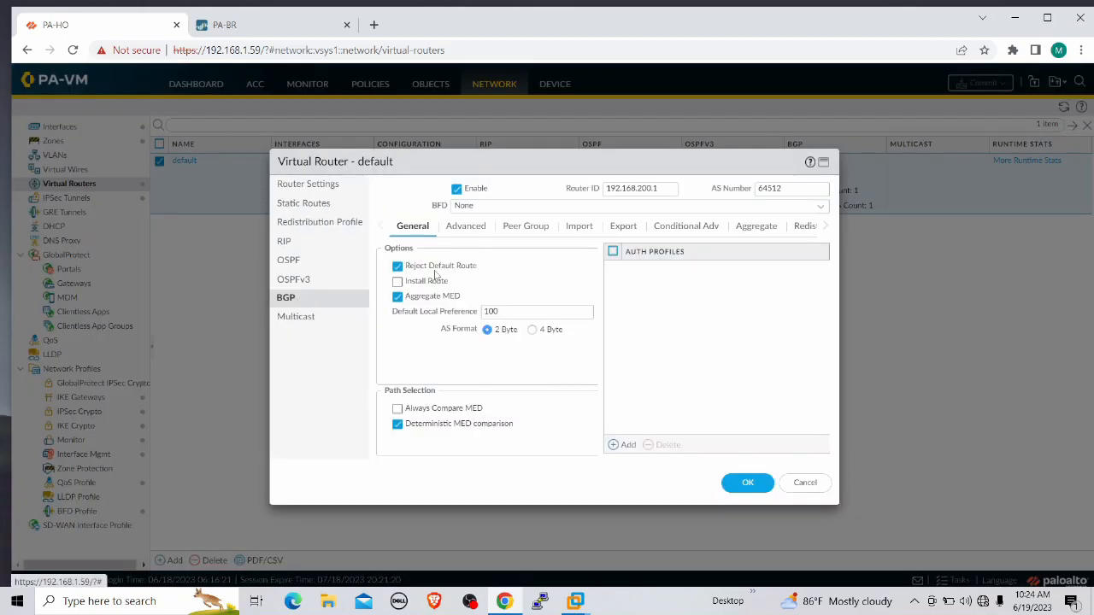
left_click(804, 482)
Step: Switch to PA-BR and check the general BGP options of its default virtual router
left_click(230, 24)
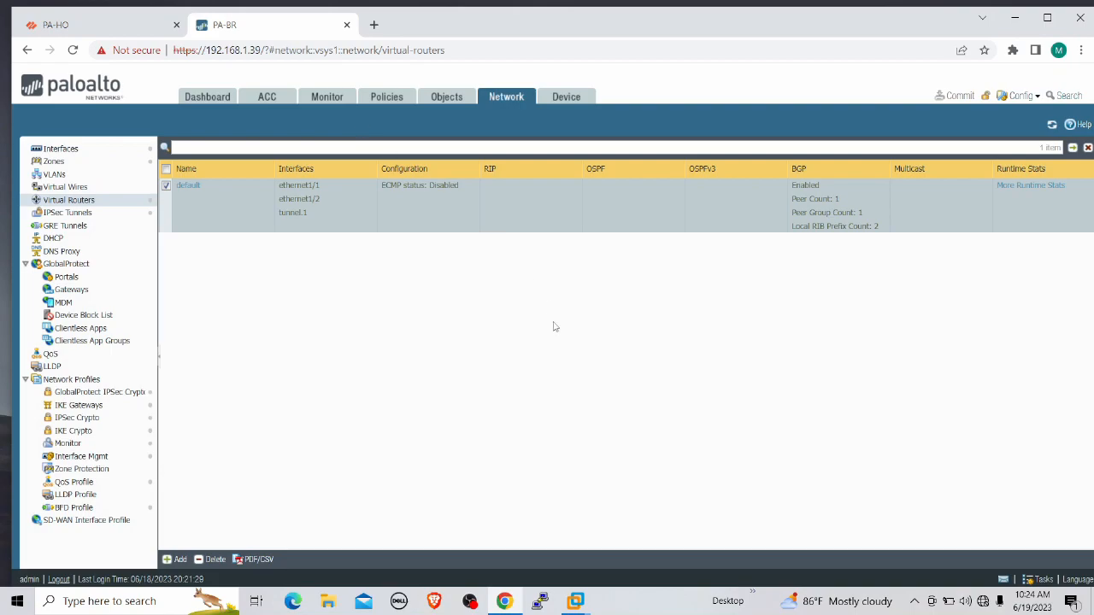
left_click(188, 186)
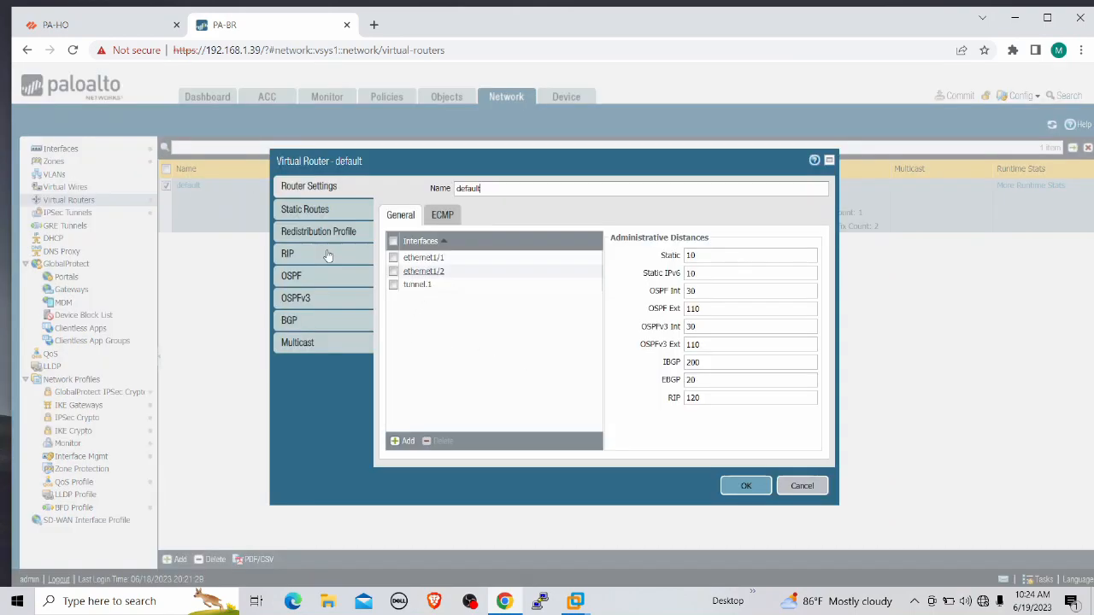
left_click(290, 320)
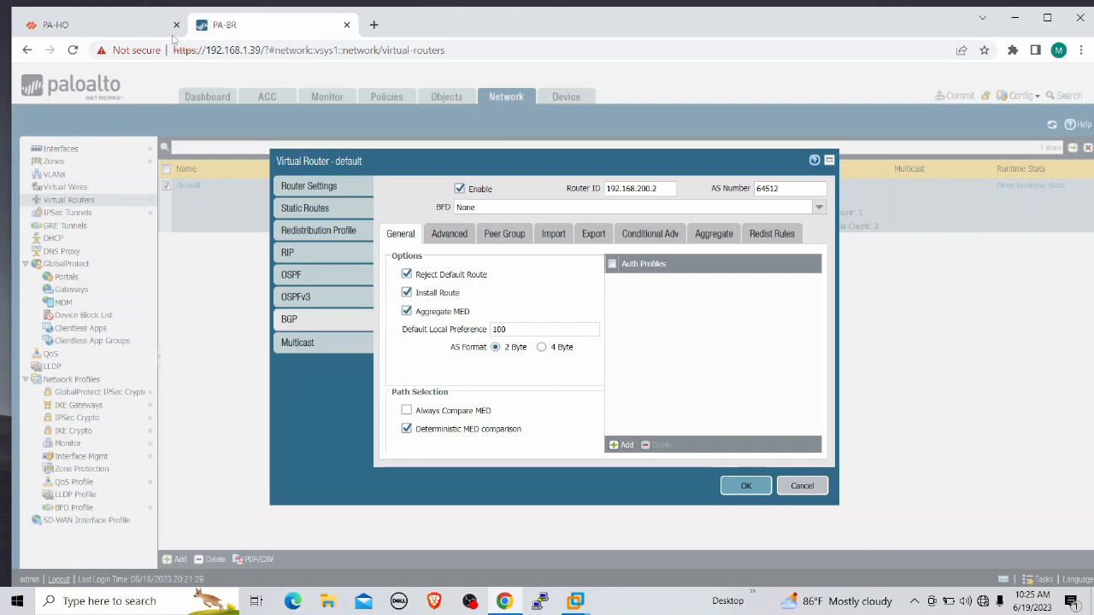
Step: Switch to PA-HO and examine the BGP local RIB in the default router's runtime statistics with Magnifier, widening the next-hop column
left_click(145, 25)
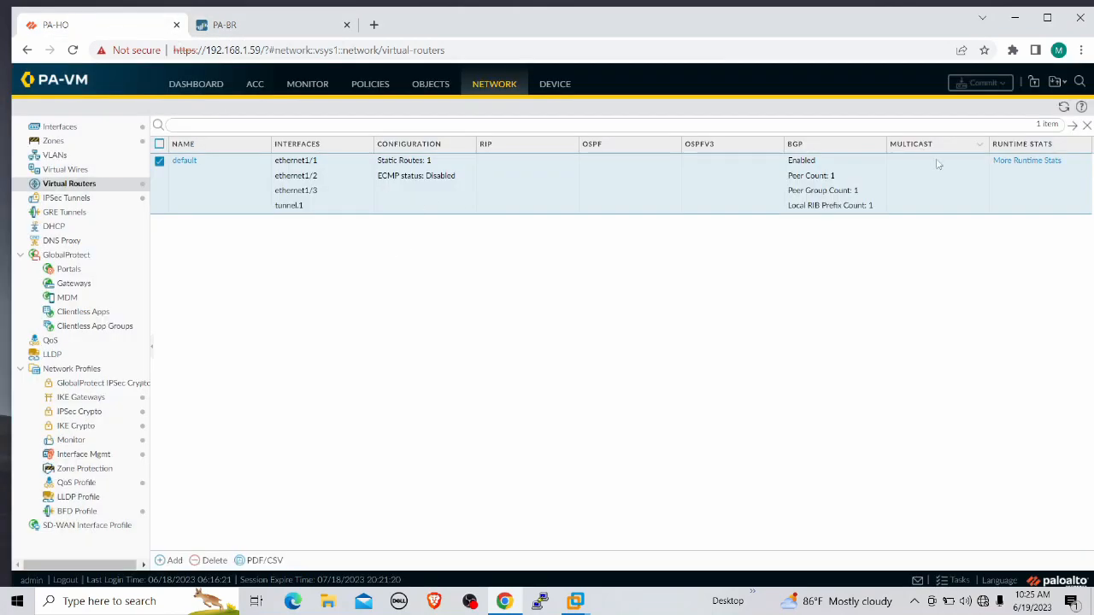
left_click(996, 164)
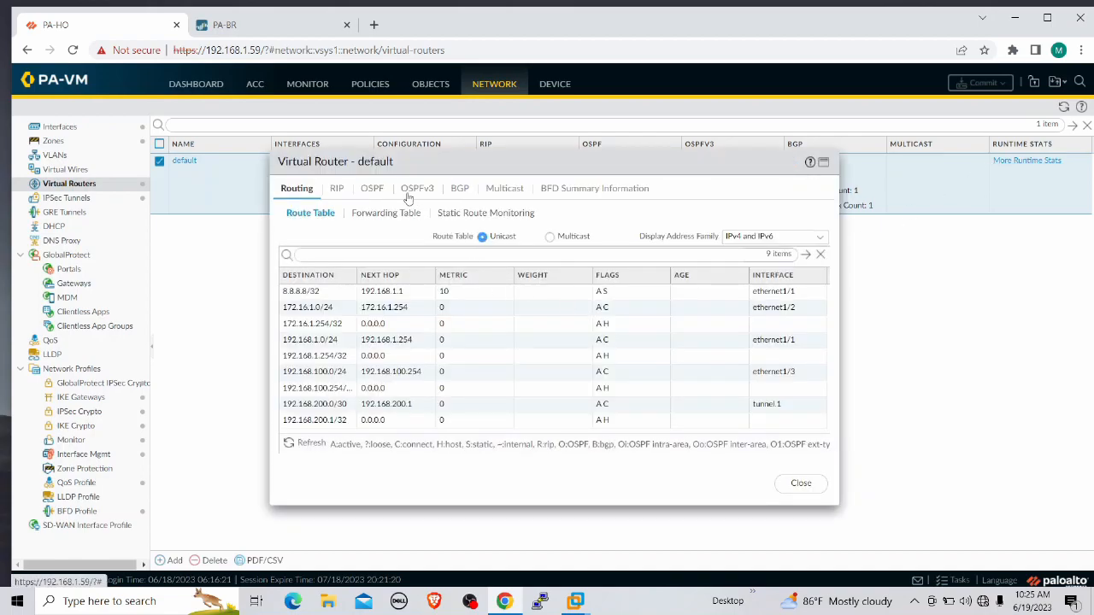
left_click(461, 195)
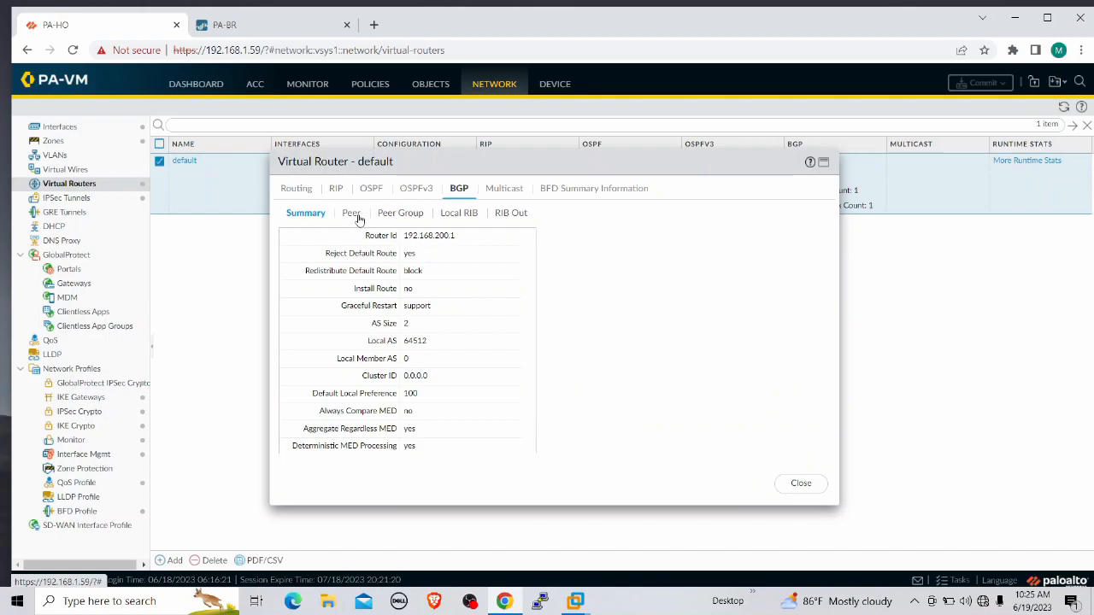
left_click(448, 217)
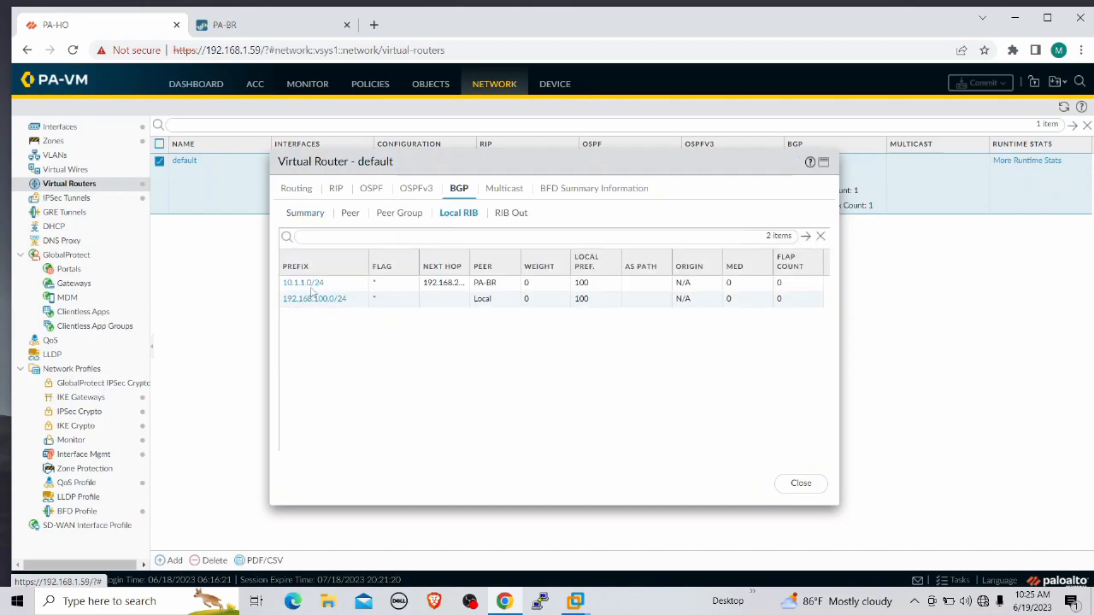
left_click(4, 609)
type("MAG")
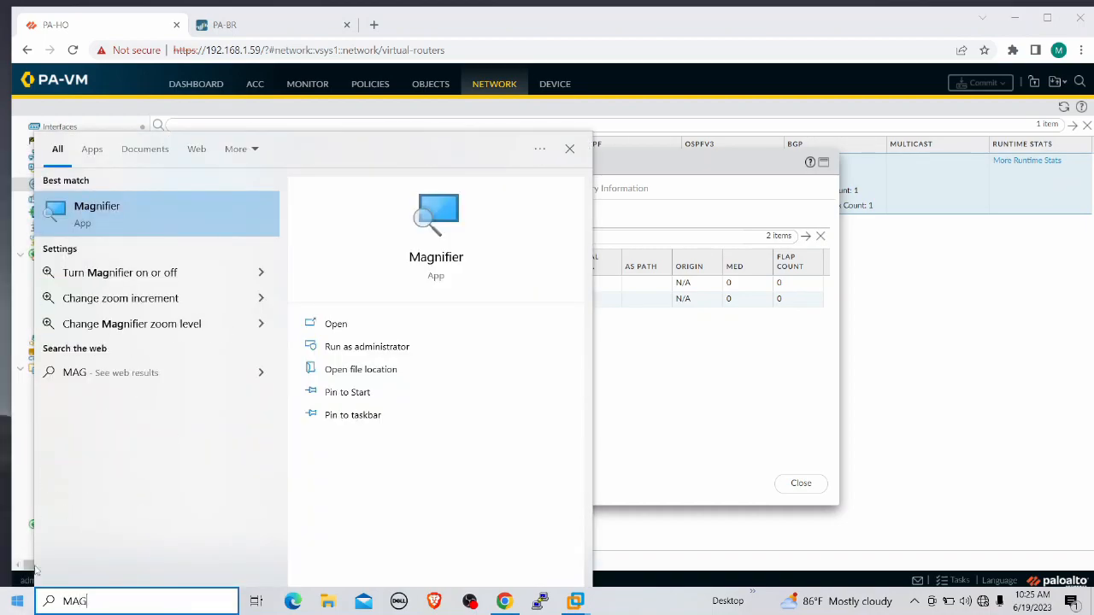
key("Return")
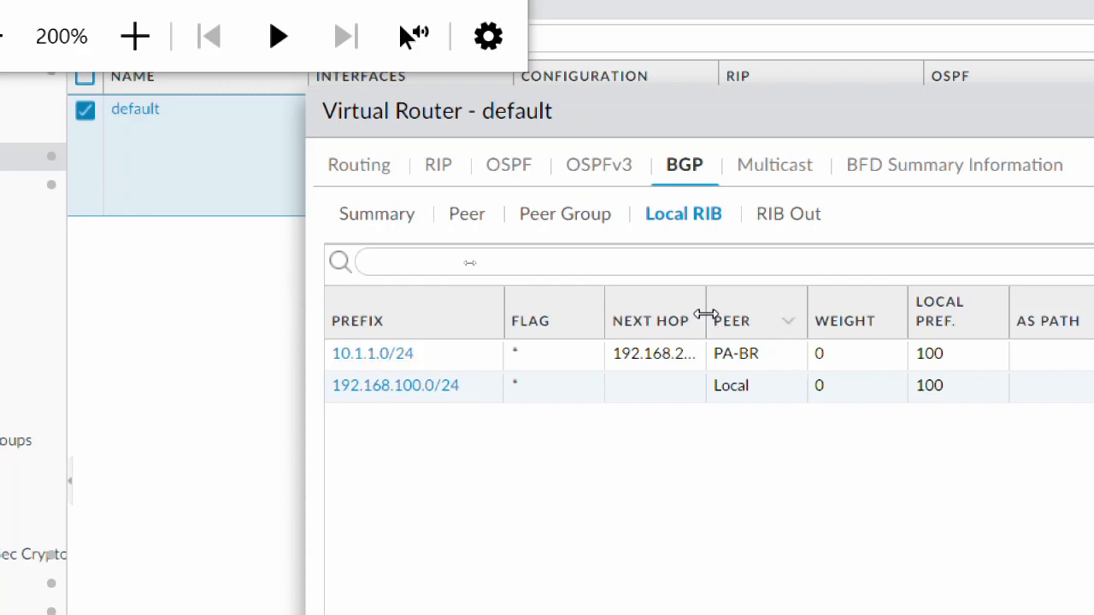
left_click_drag(706, 315, 818, 317)
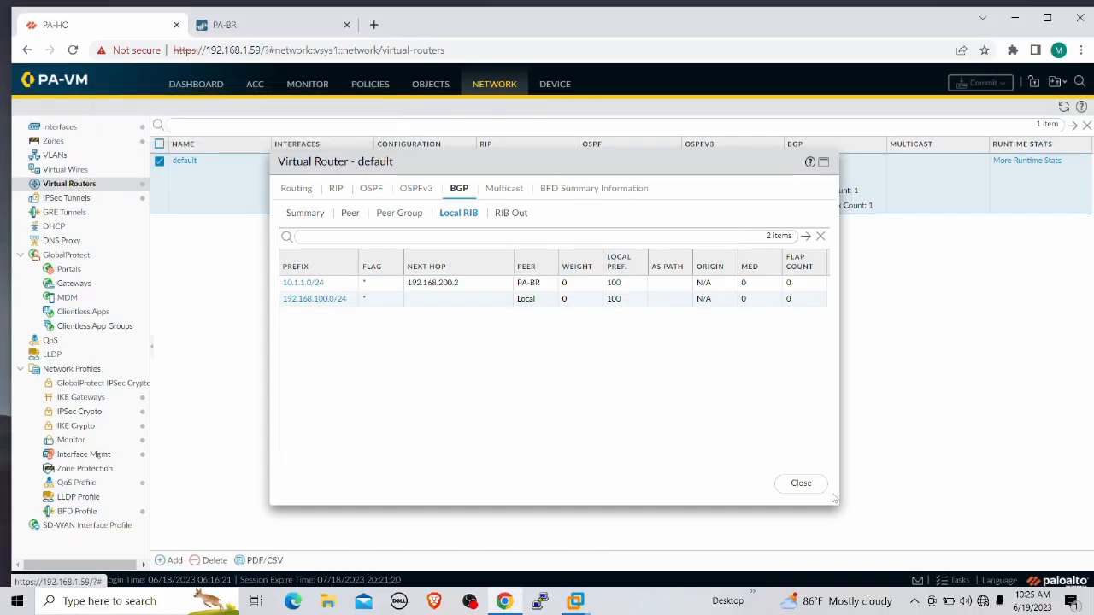
left_click(801, 484)
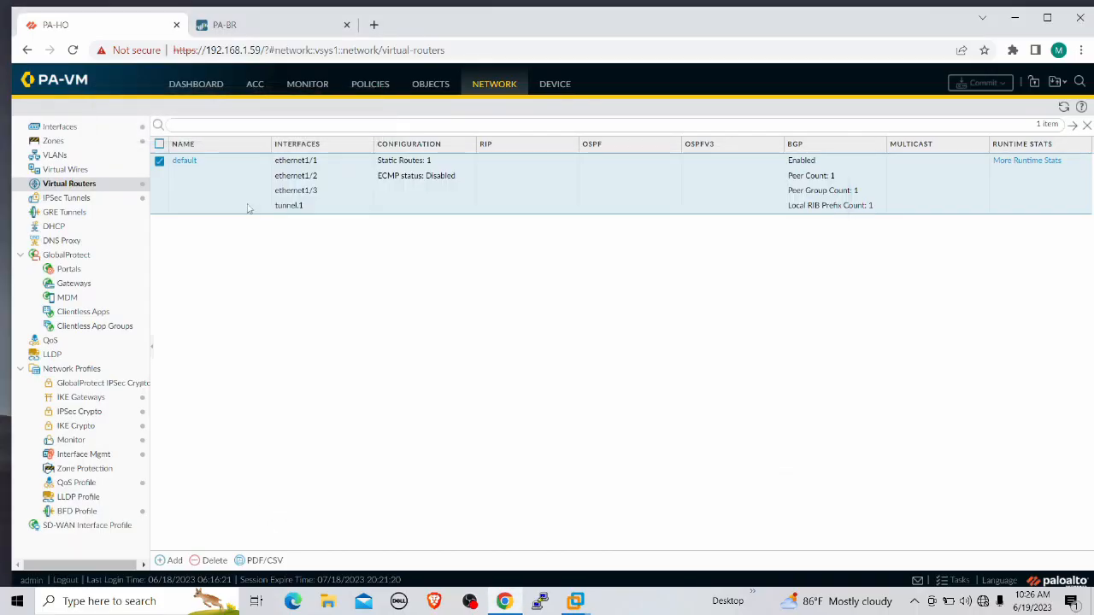
Step: Examine the unicast route table in PA-HO's runtime statistics with Magnifier, and open the default virtual router's settings
left_click(1027, 162)
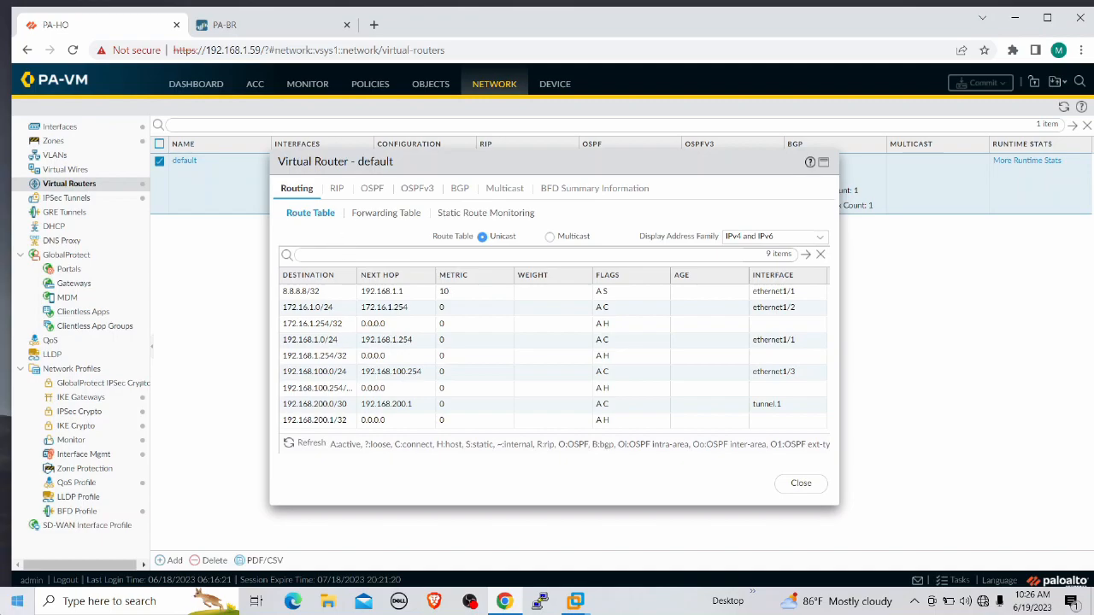
left_click(17, 600)
type("MAG")
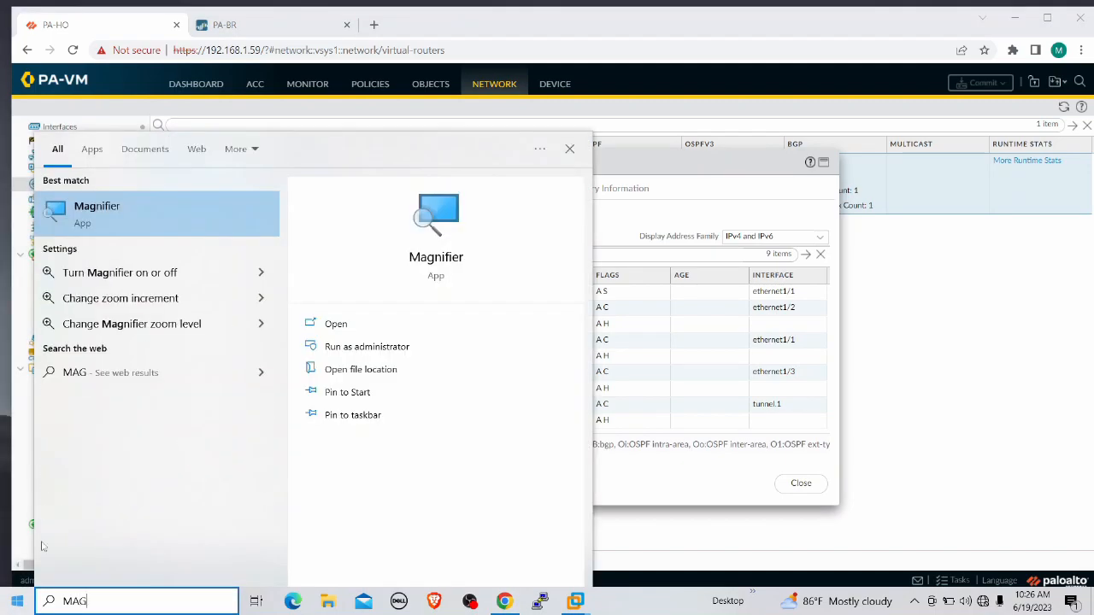
left_click(219, 224)
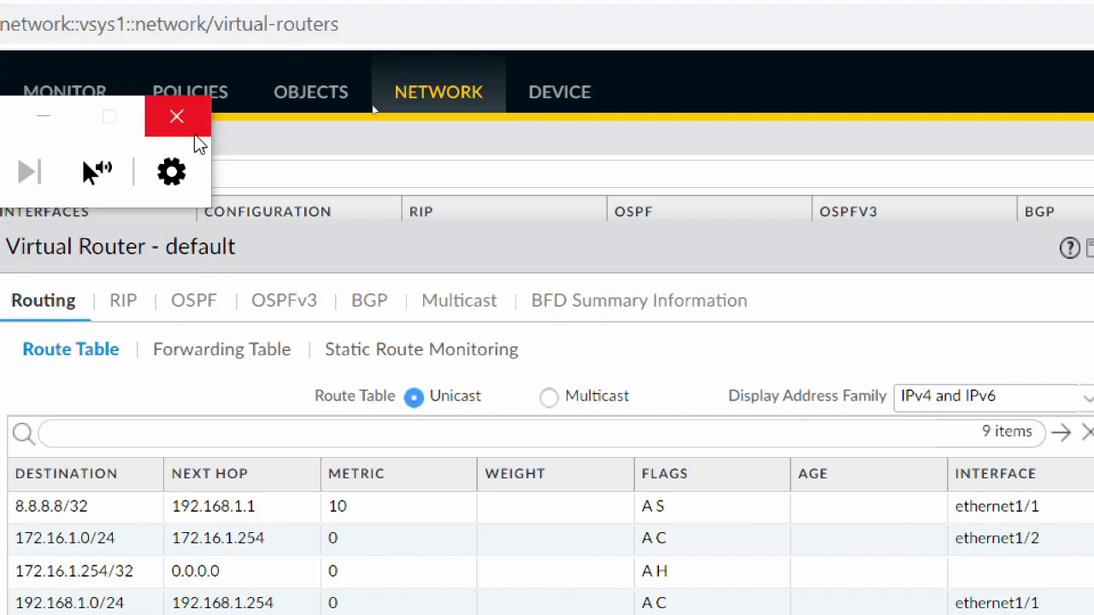
left_click(193, 131)
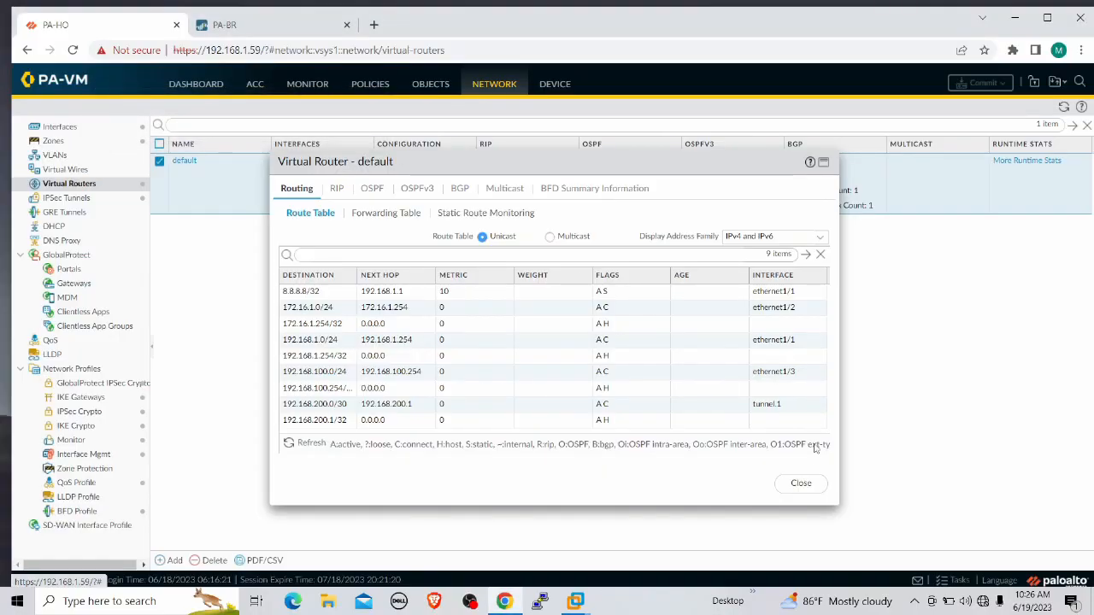
left_click(800, 483)
left_click(191, 166)
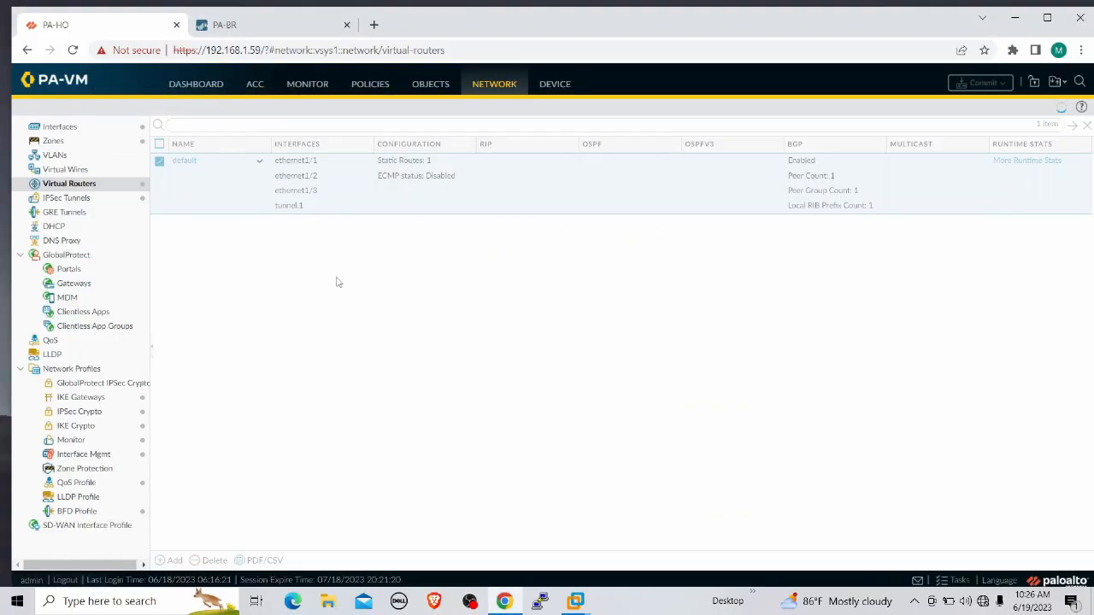
Step: Switch to the Windows XP-100 virtual machine, try to browse to 192.168.100.50 in Internet Explorer, and return to PA-HO
mouse_move(575, 601)
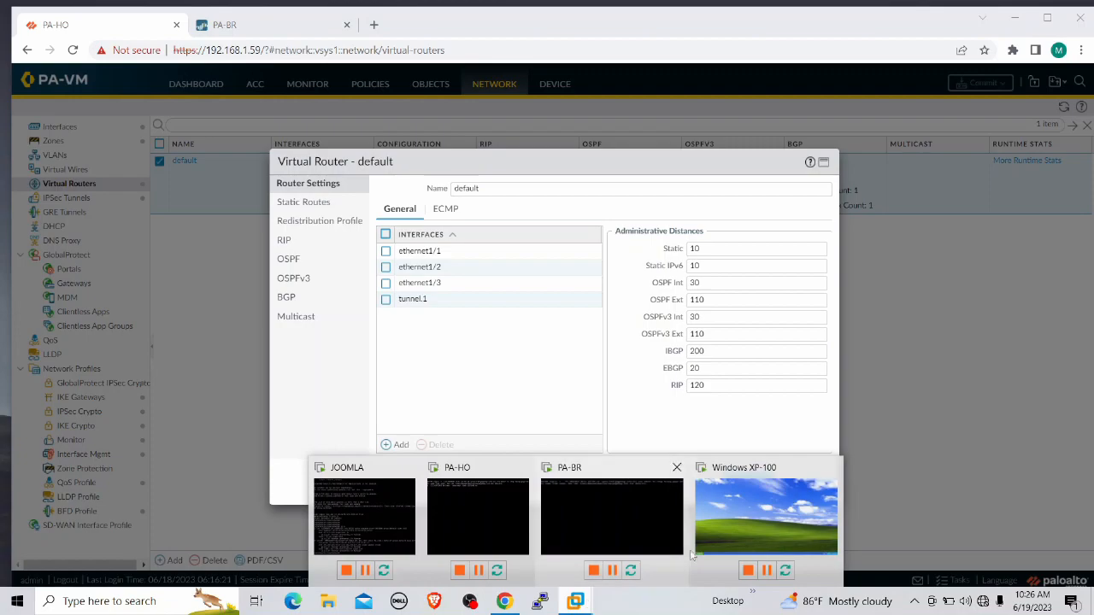
left_click(767, 521)
left_click(217, 561)
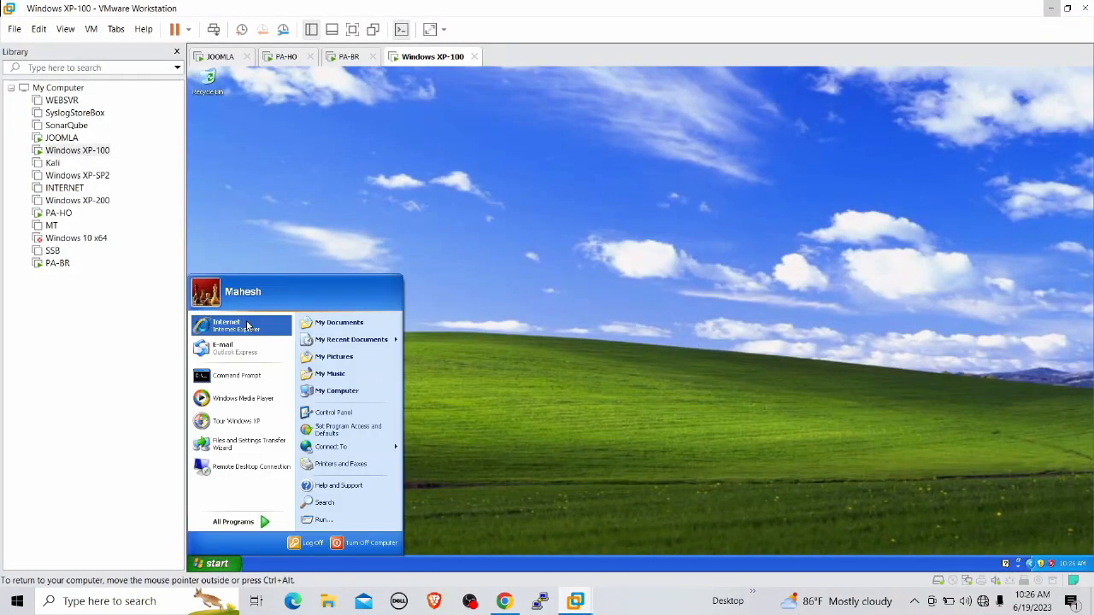
left_click(221, 324)
left_click(360, 119)
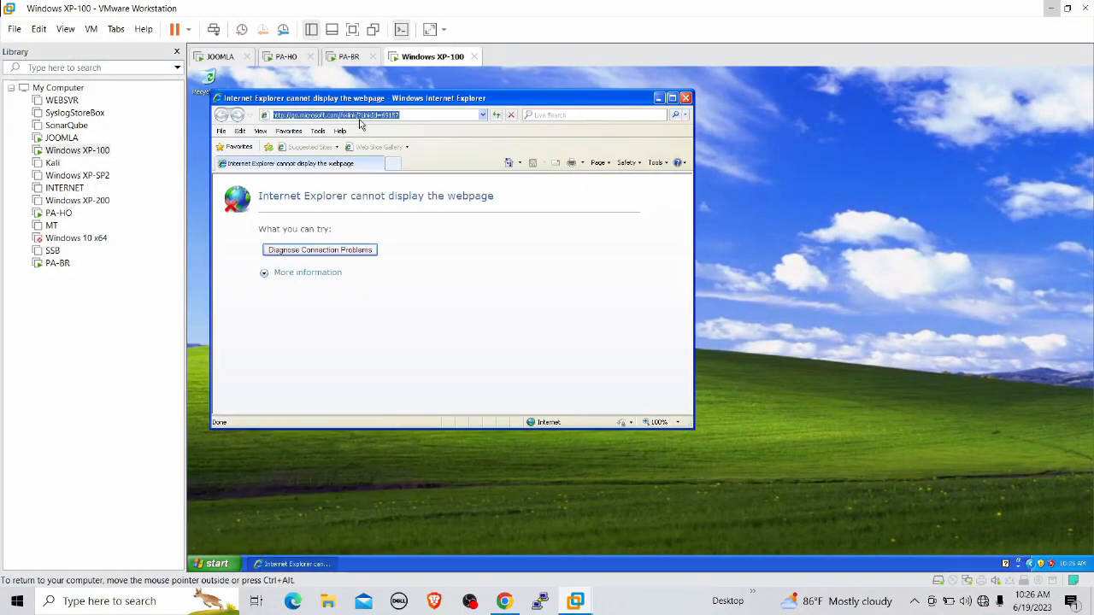
type("192.16")
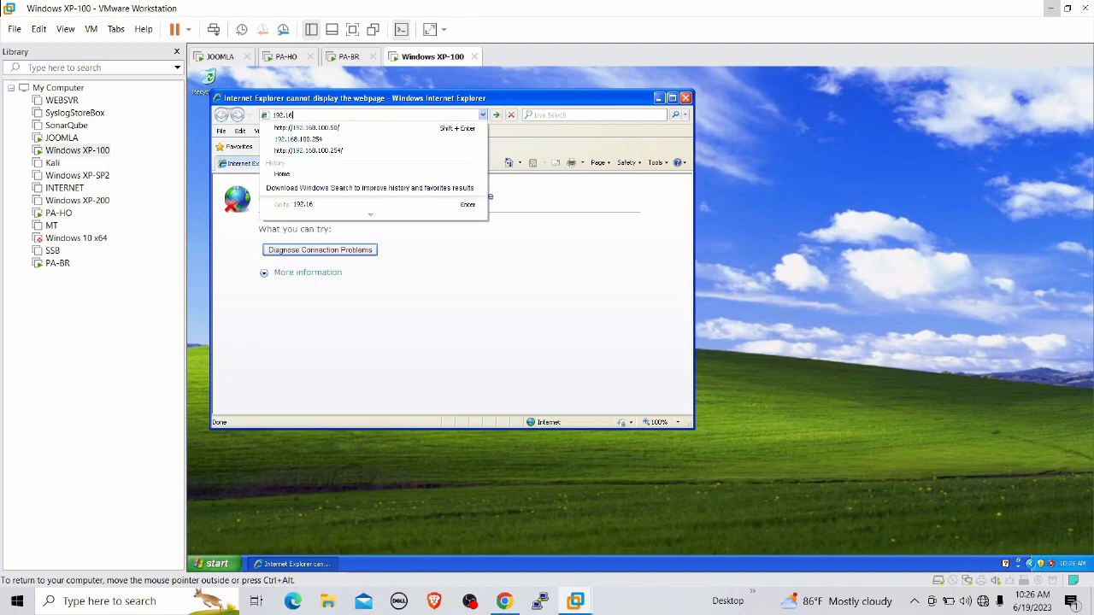
type("8.100.50/")
key("Return")
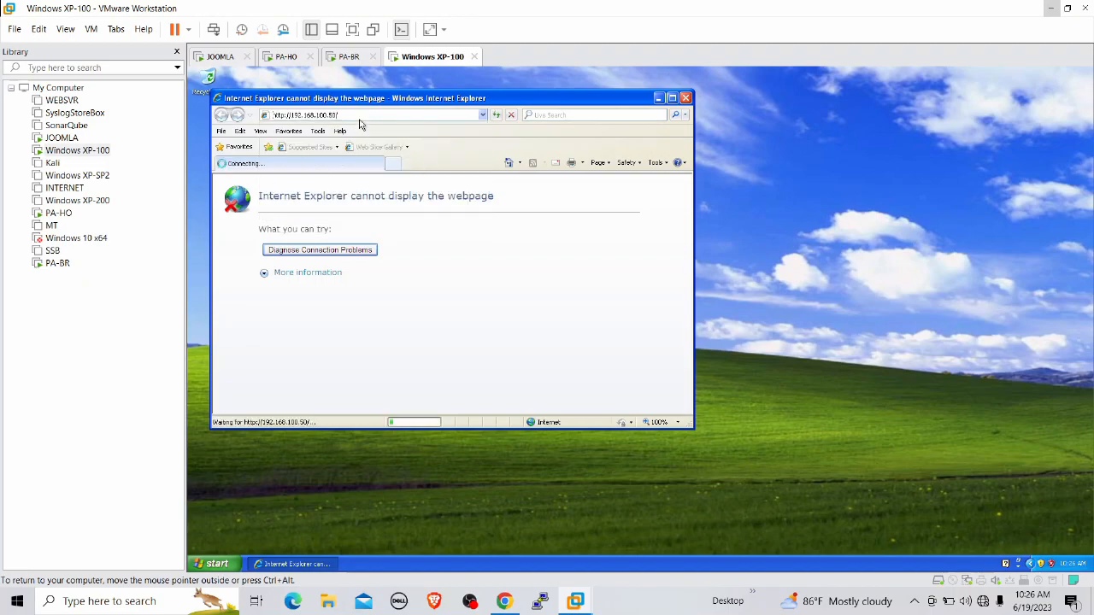
left_click(686, 99)
left_click(1051, 7)
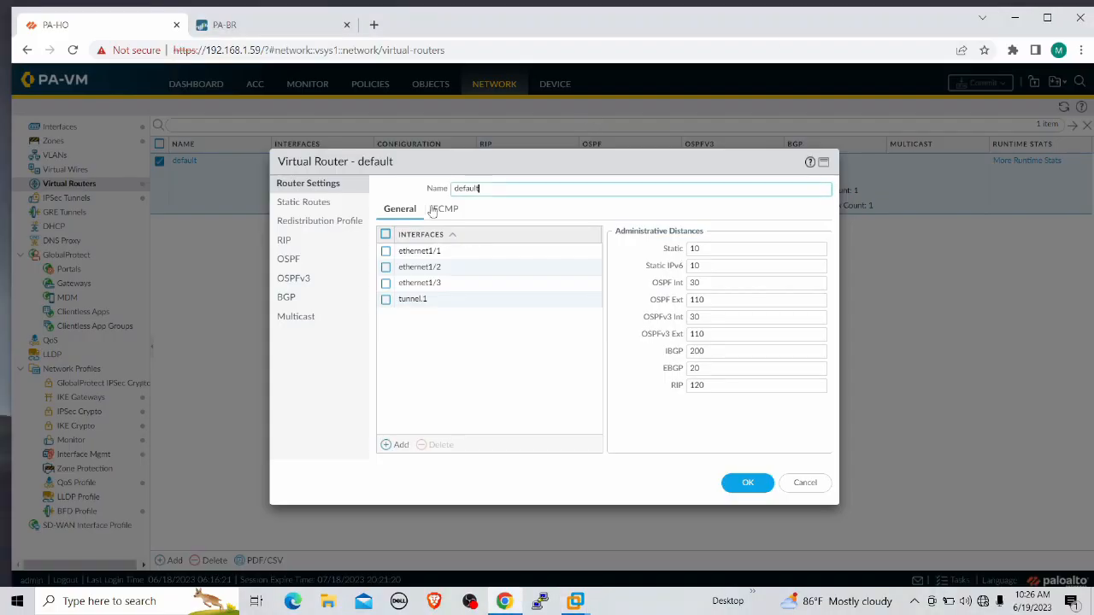
Step: Enable Install Route in the BGP options of PA-HO's default virtual router and commit all changes
left_click(287, 298)
left_click(412, 282)
left_click(745, 483)
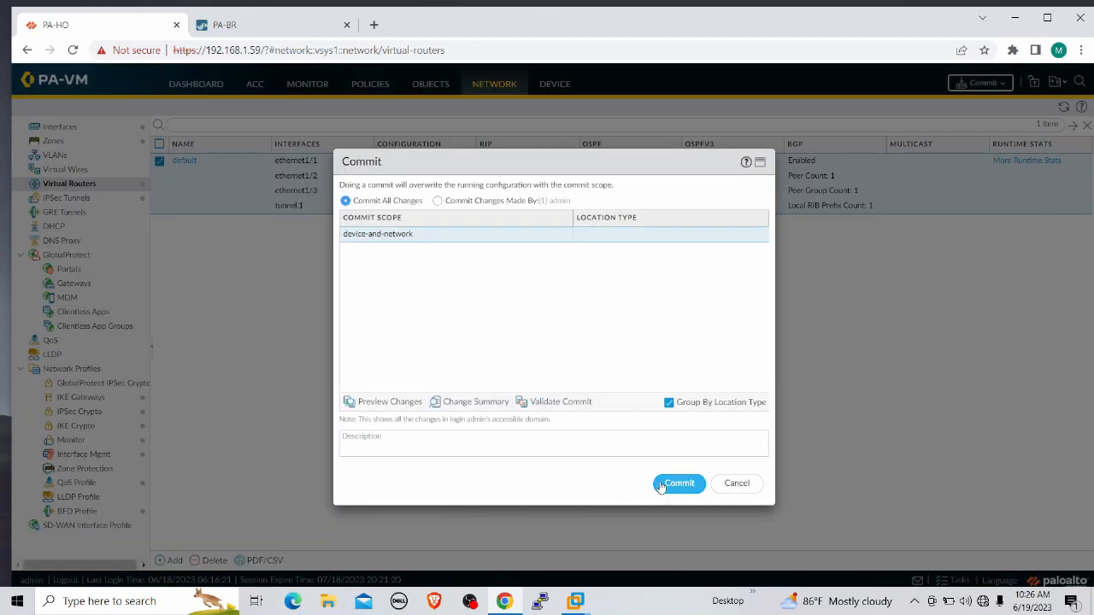
left_click(660, 486)
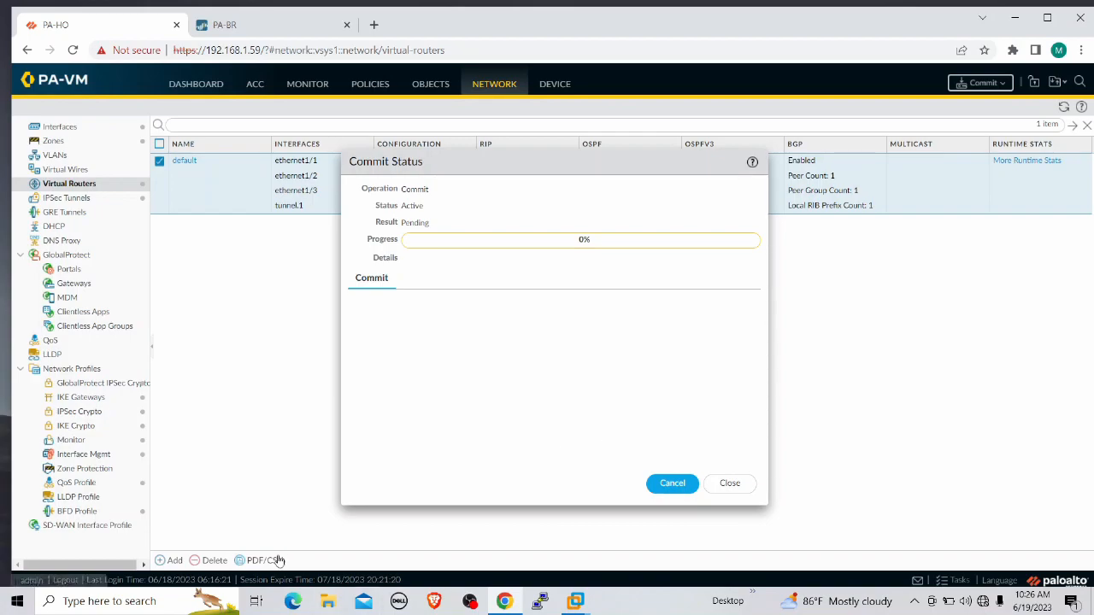
Step: Switch to the OpenBoard desktop, trace the HO-to-BR topology diagram with the laser pointer, and return to the firewall desktop
left_click(256, 601)
left_click(96, 47)
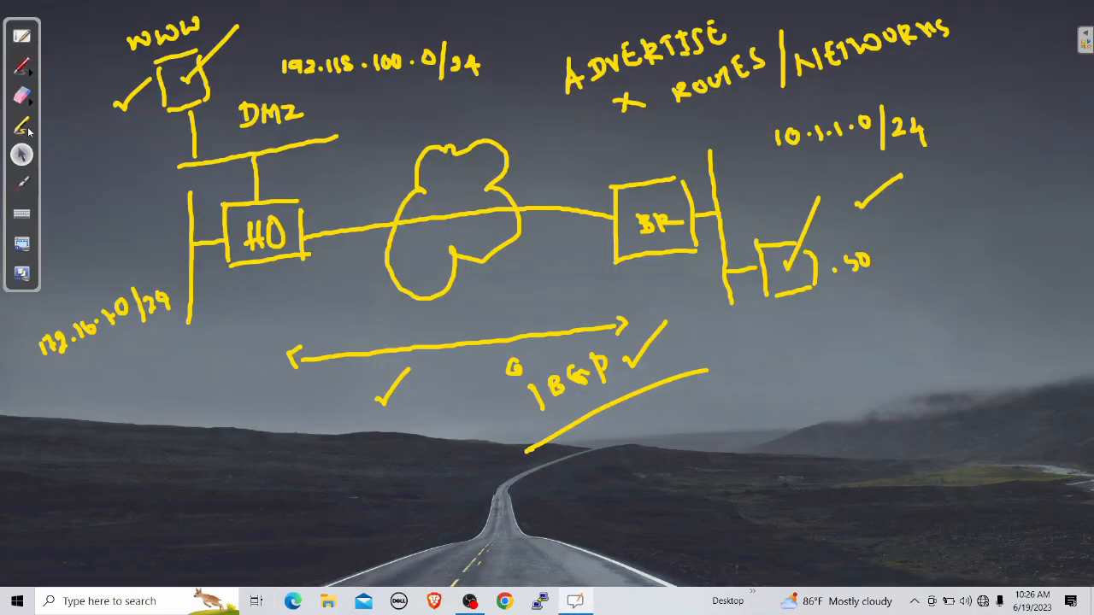
left_click(23, 189)
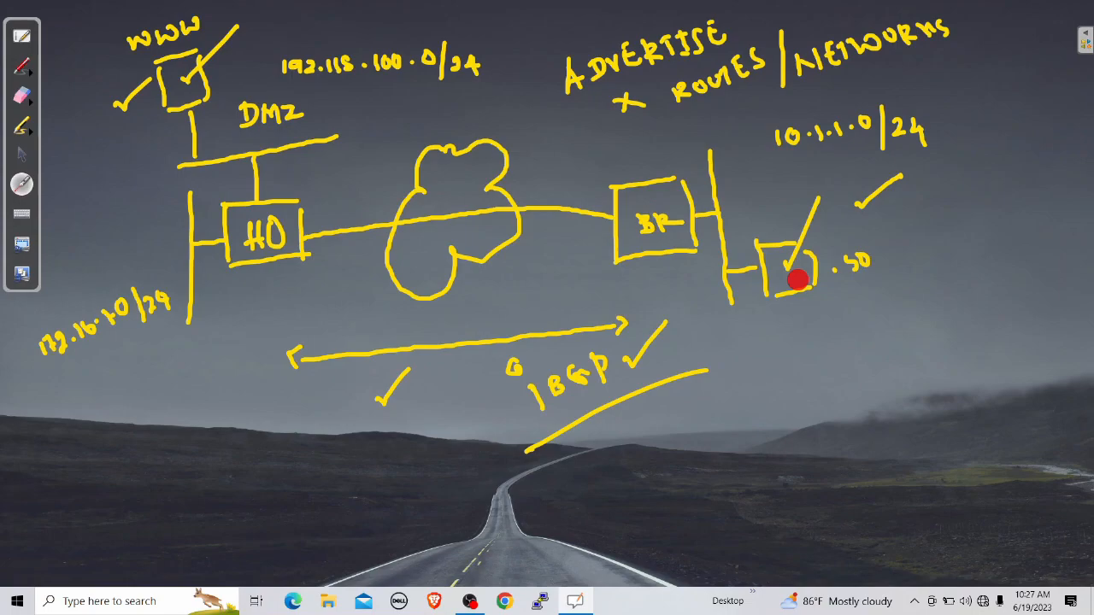
left_click(21, 157)
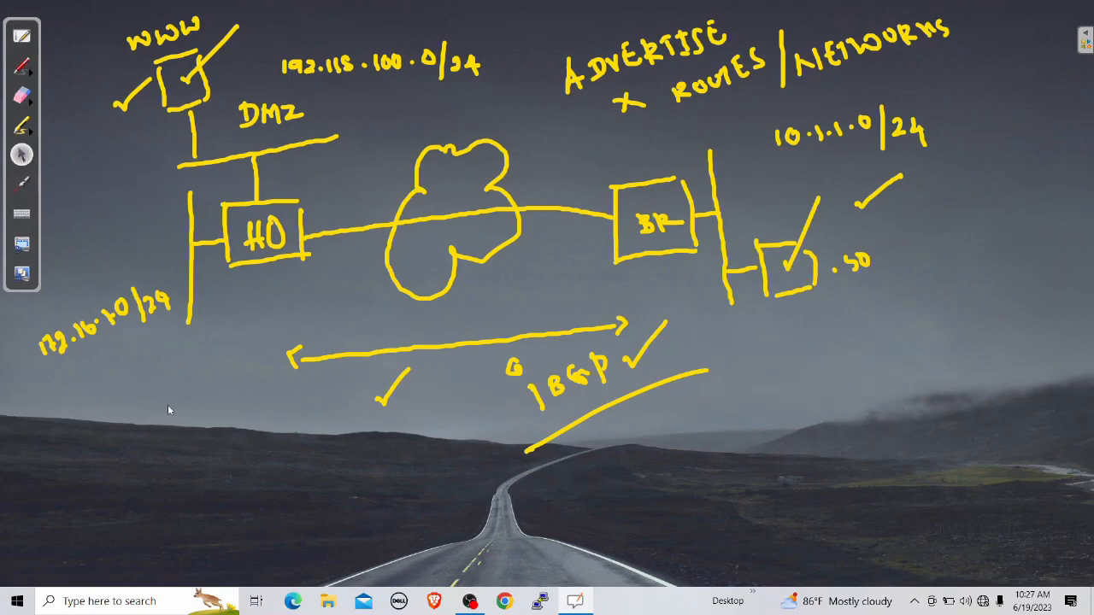
left_click(255, 601)
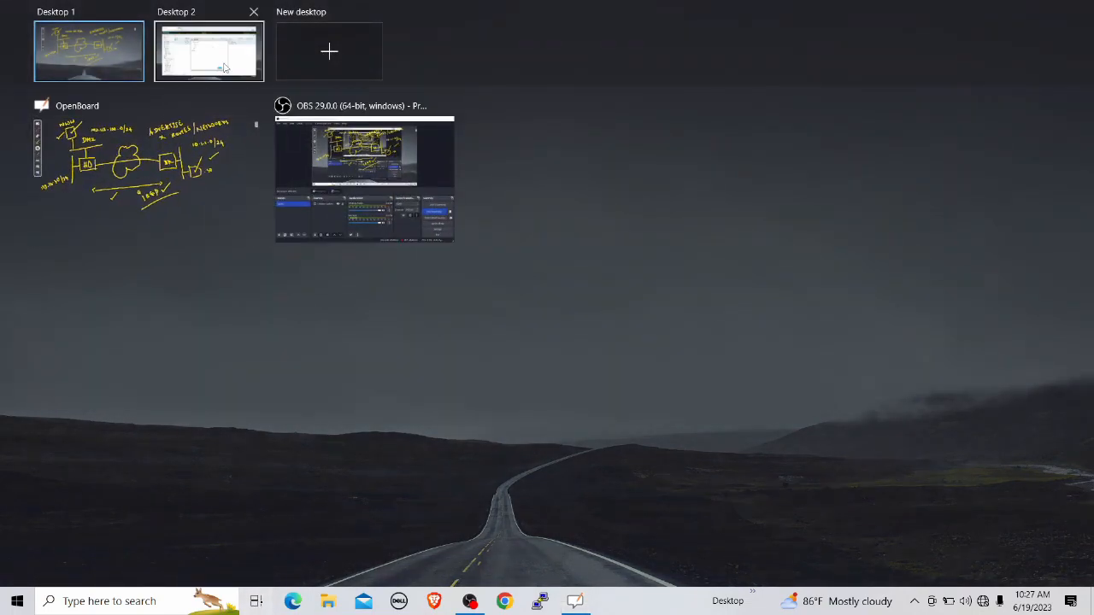
left_click(207, 51)
Step: Close PA-HO's commit status and inspect the 10.1.1.0/24 entry in the default virtual router's runtime route table with Magnifier
left_click(729, 483)
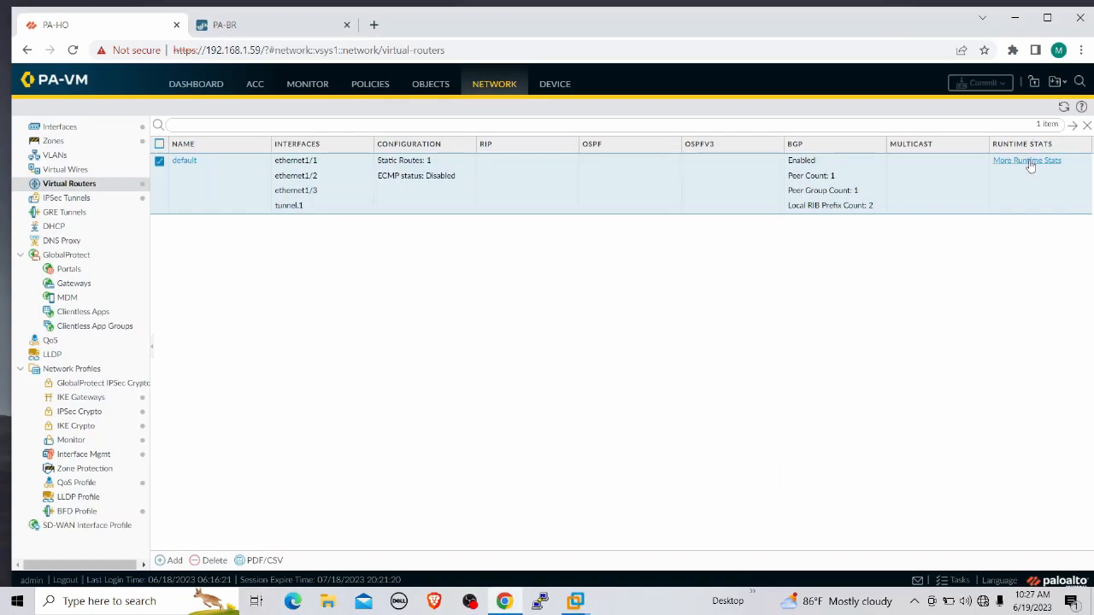
left_click(1026, 160)
left_click(17, 601)
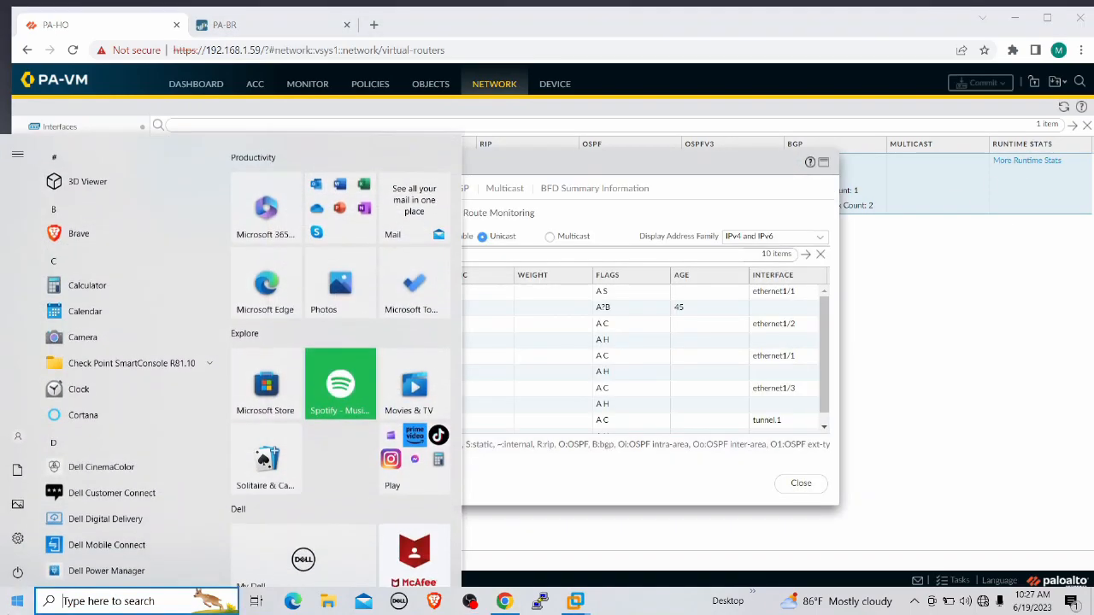
type("Ma")
key("Escape")
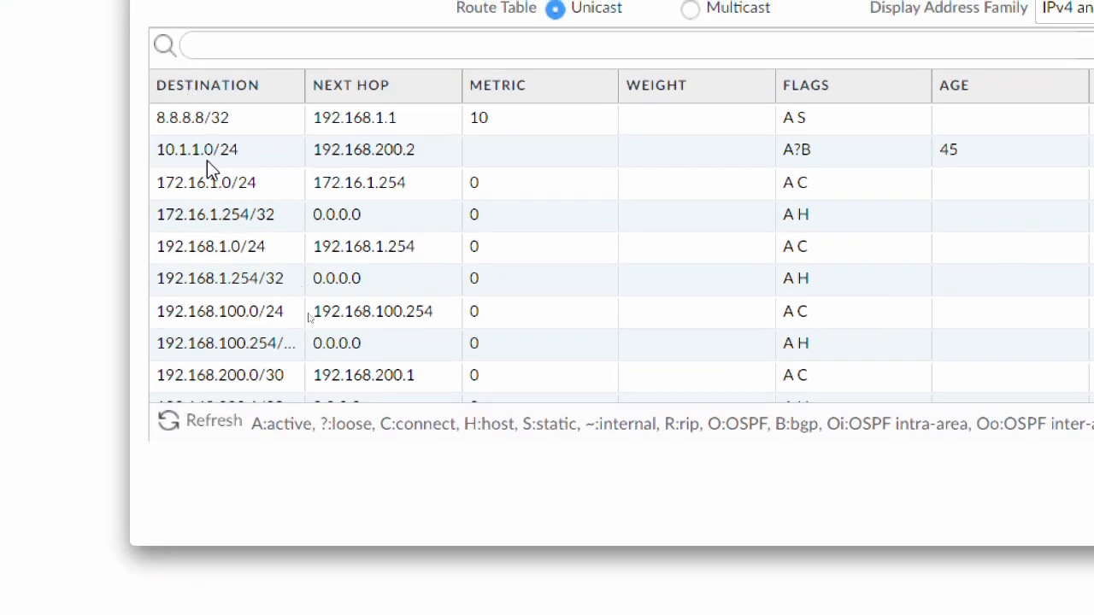
left_click(228, 218)
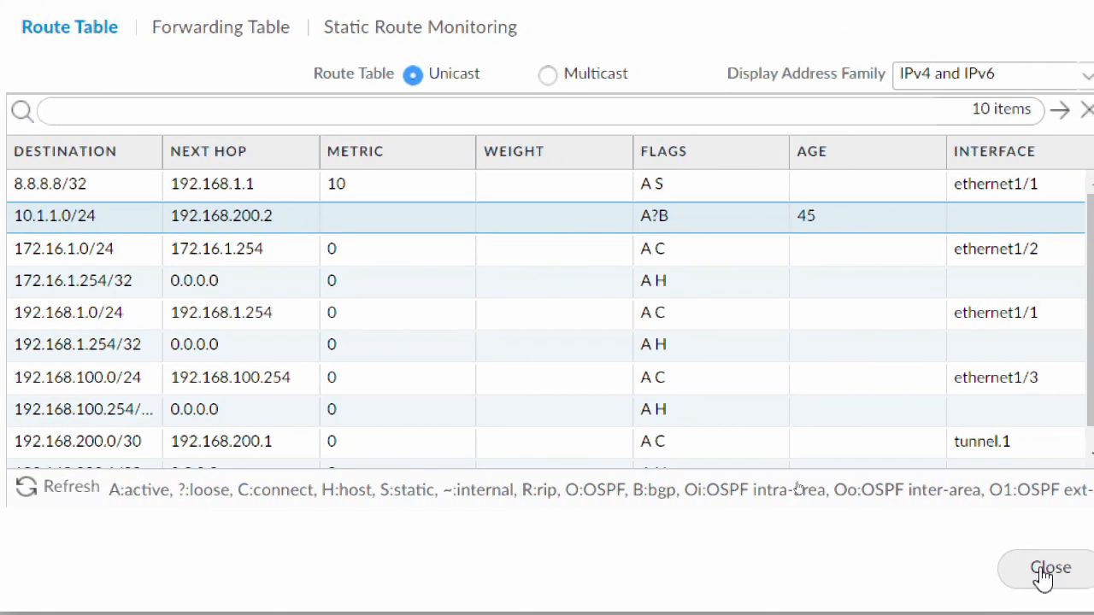
left_click(1084, 590)
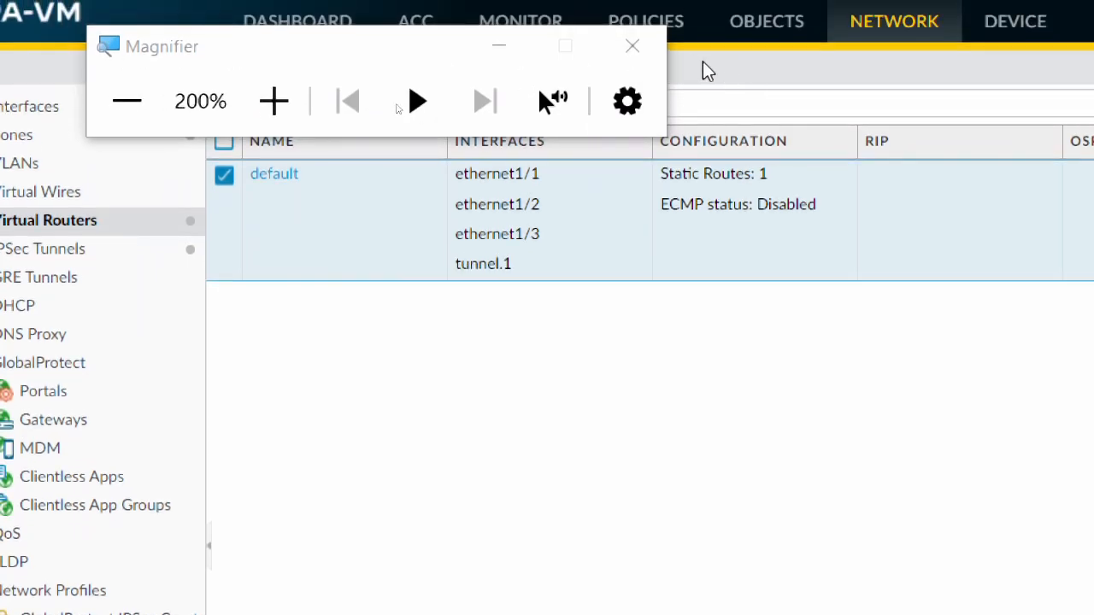
left_click(634, 43)
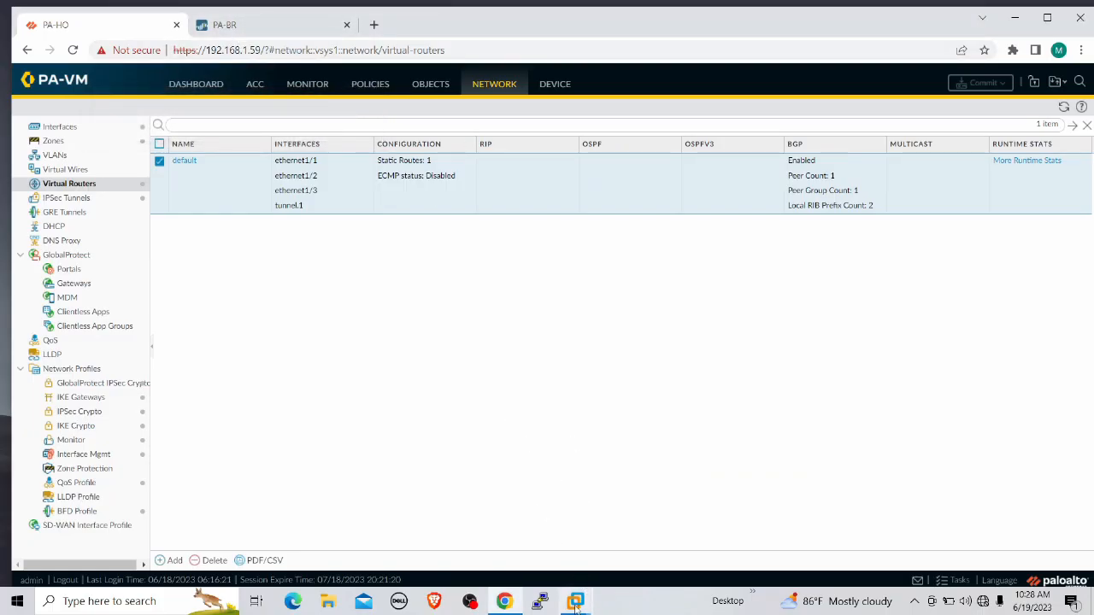
Step: Retest web access to 192.168.100.50 in Internet Explorer on the Windows XP-100 virtual machine
mouse_move(575, 600)
left_click(748, 513)
left_click(218, 564)
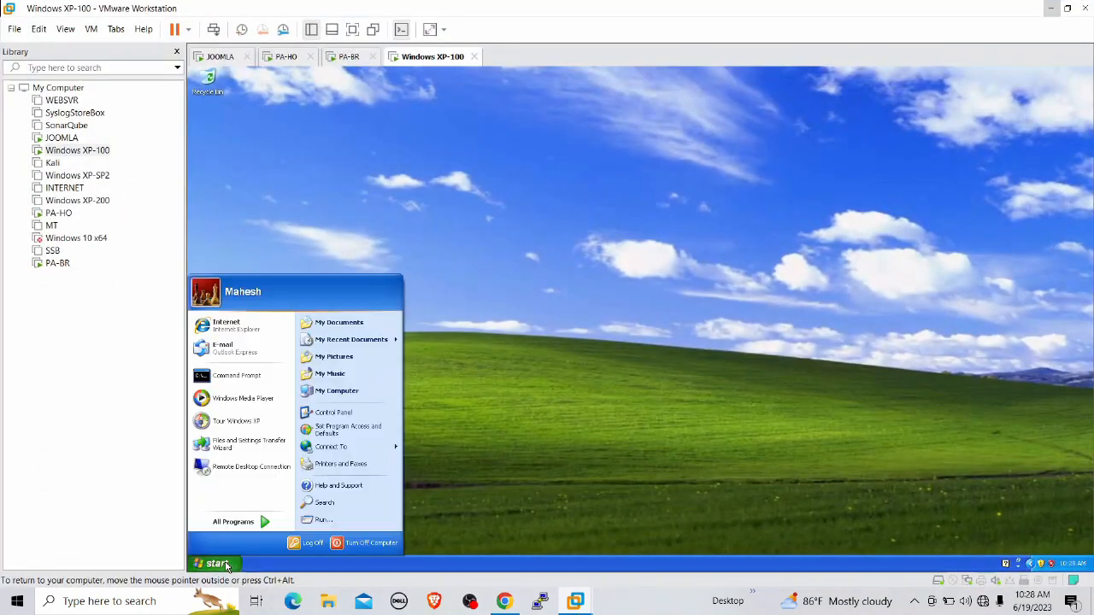
left_click(226, 326)
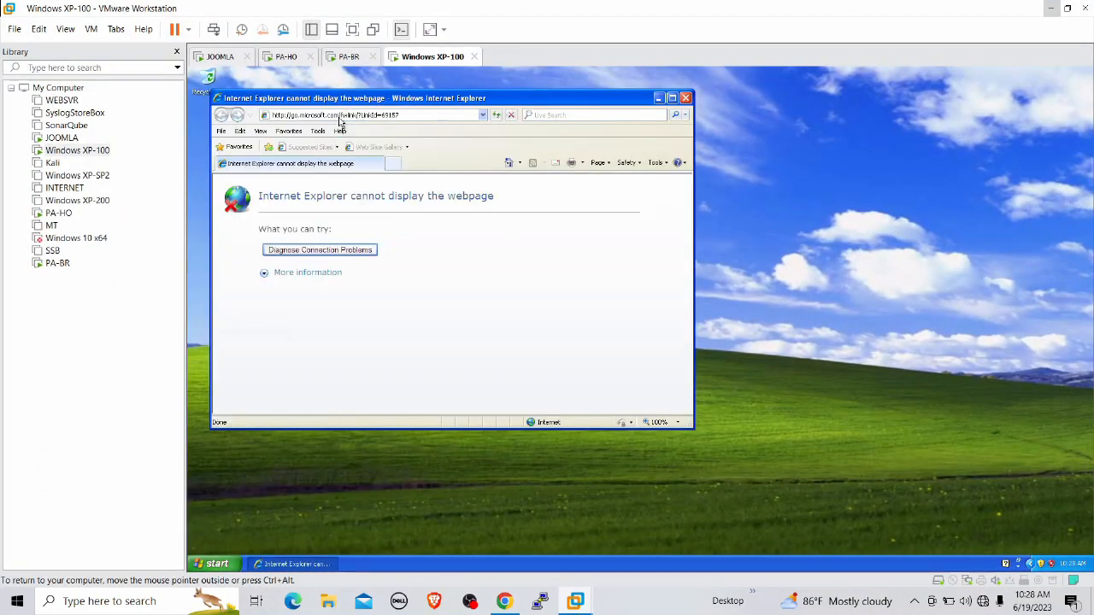
type("192.")
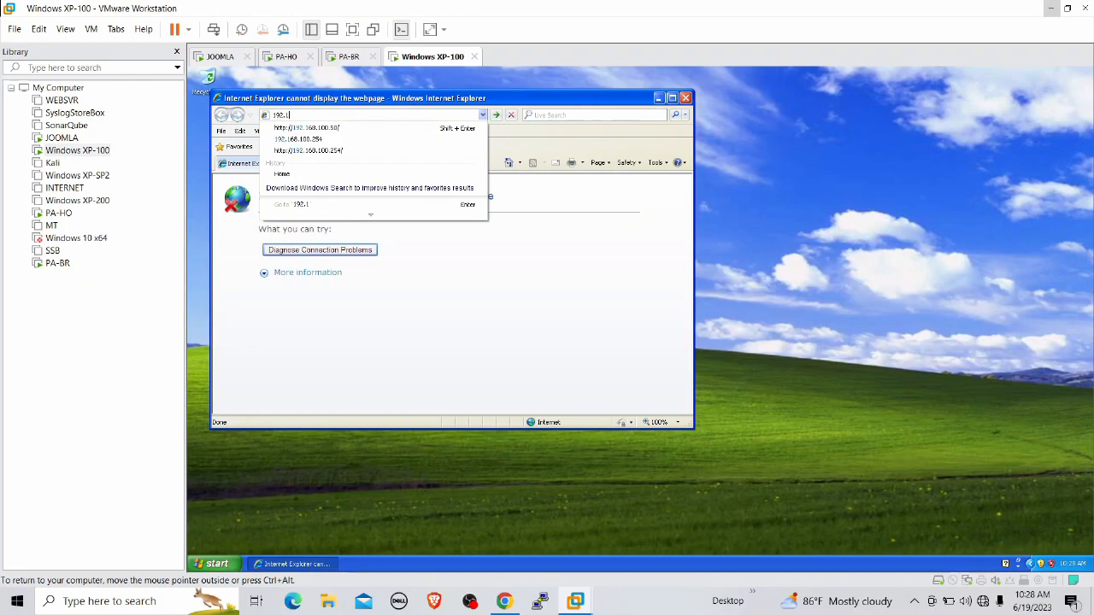
type("168.100.50")
key("Return")
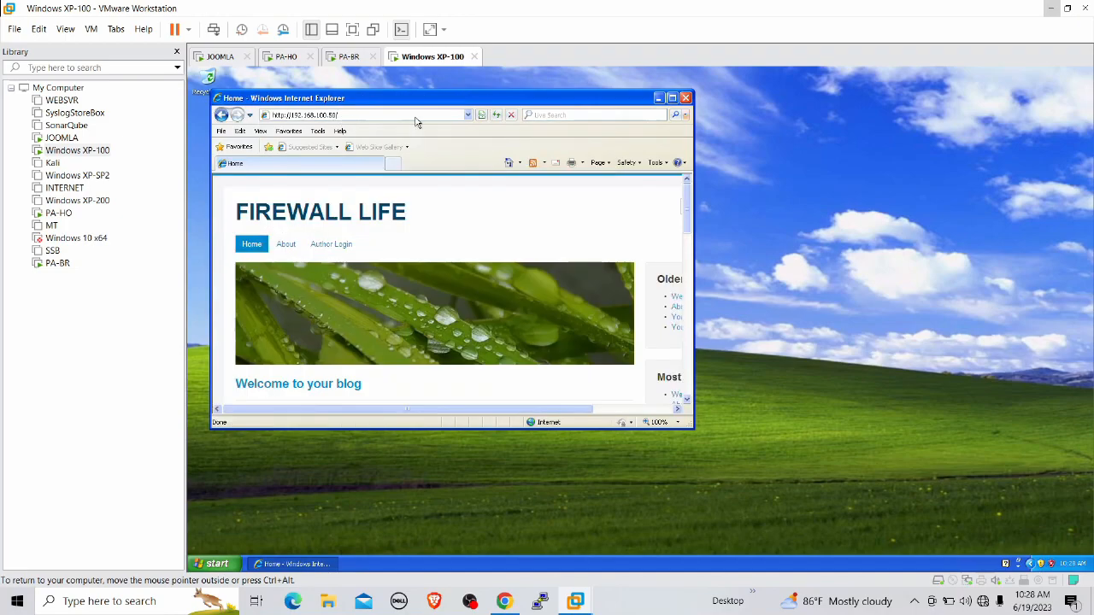
Step: View the 192.168.100.50 page maximized, restore its window, and review the HO-to-BR topology on the OpenBoard desktop with the laser pointer
left_click(672, 98)
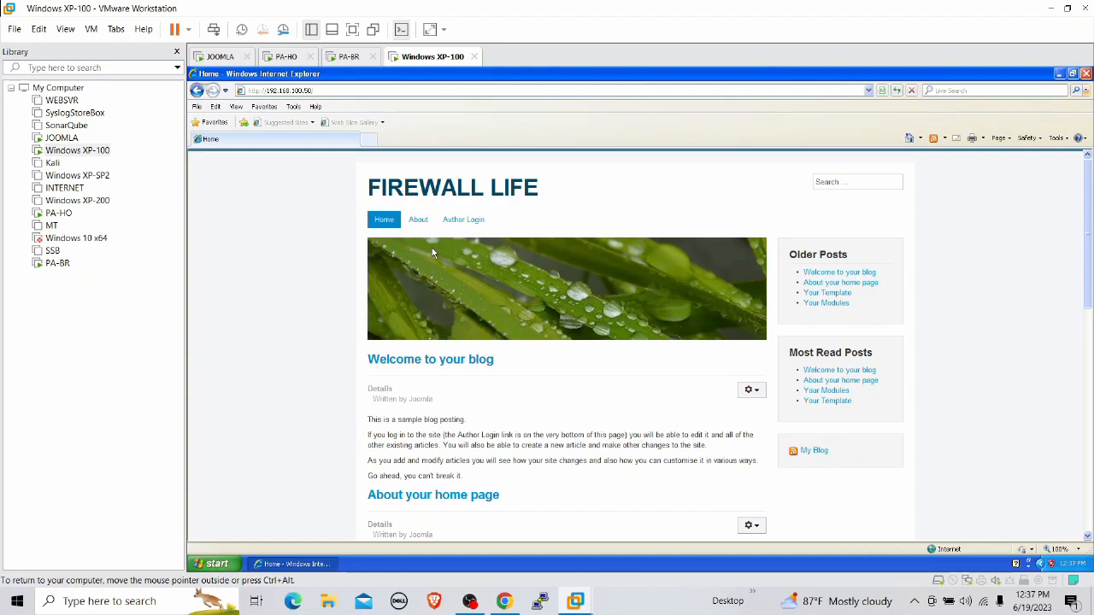
left_click(1073, 73)
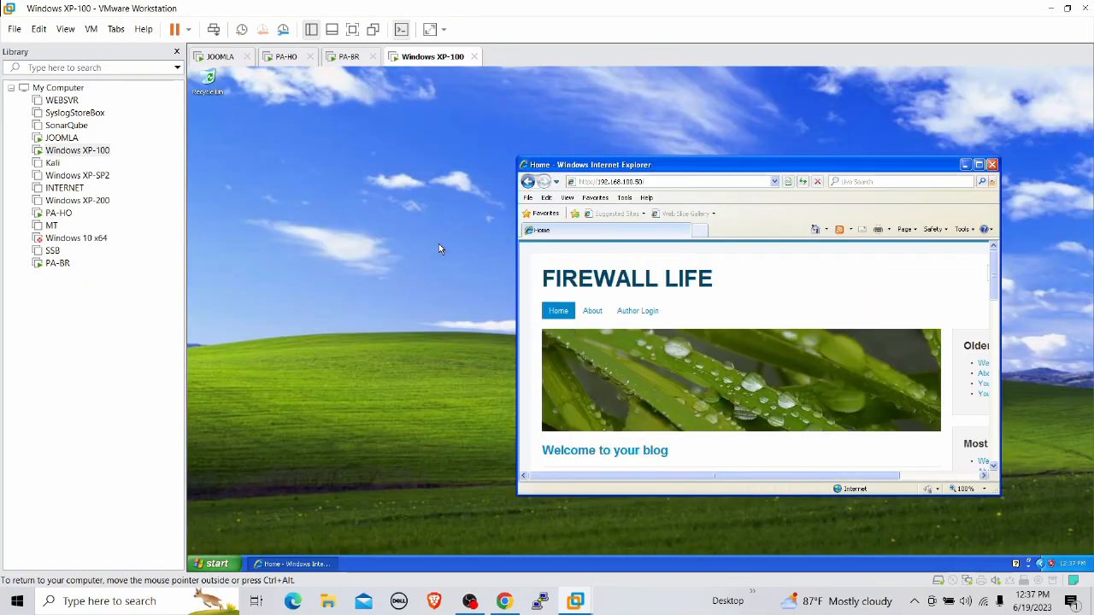
left_click(256, 600)
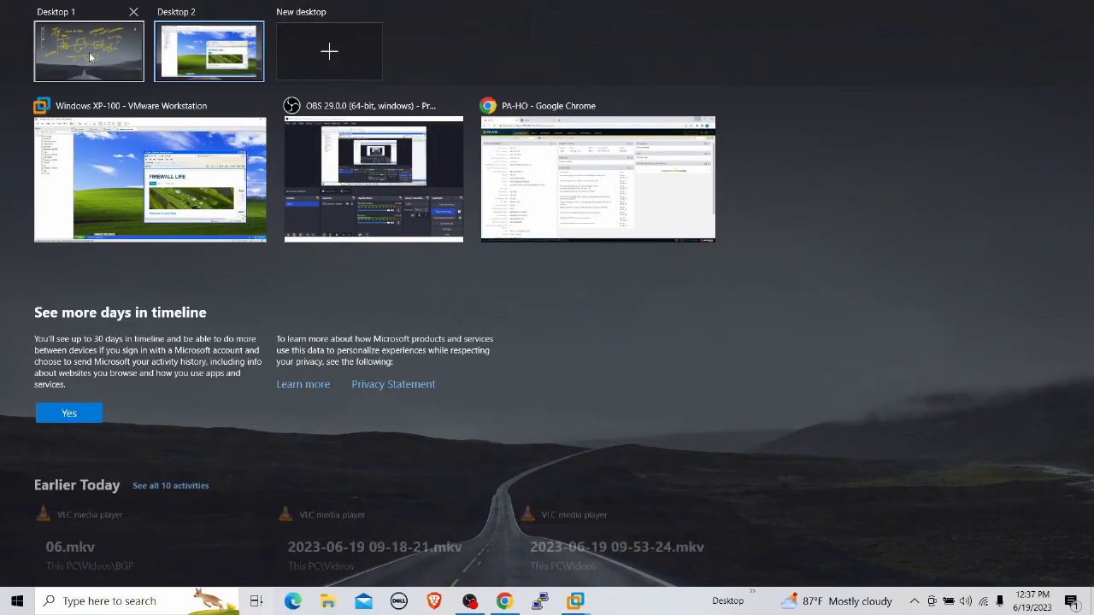
left_click(56, 51)
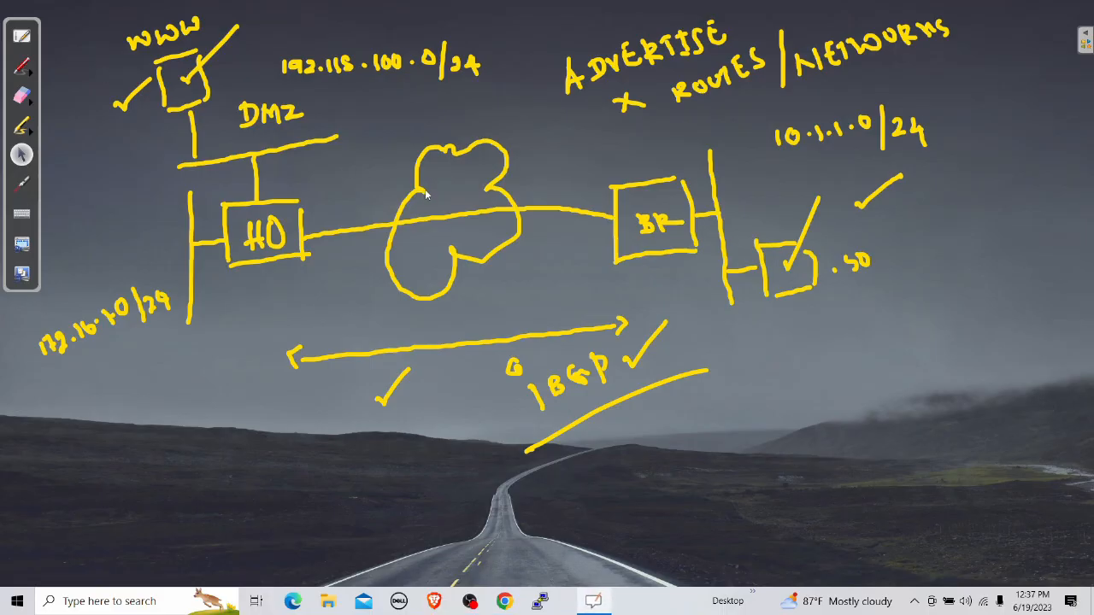
left_click(20, 187)
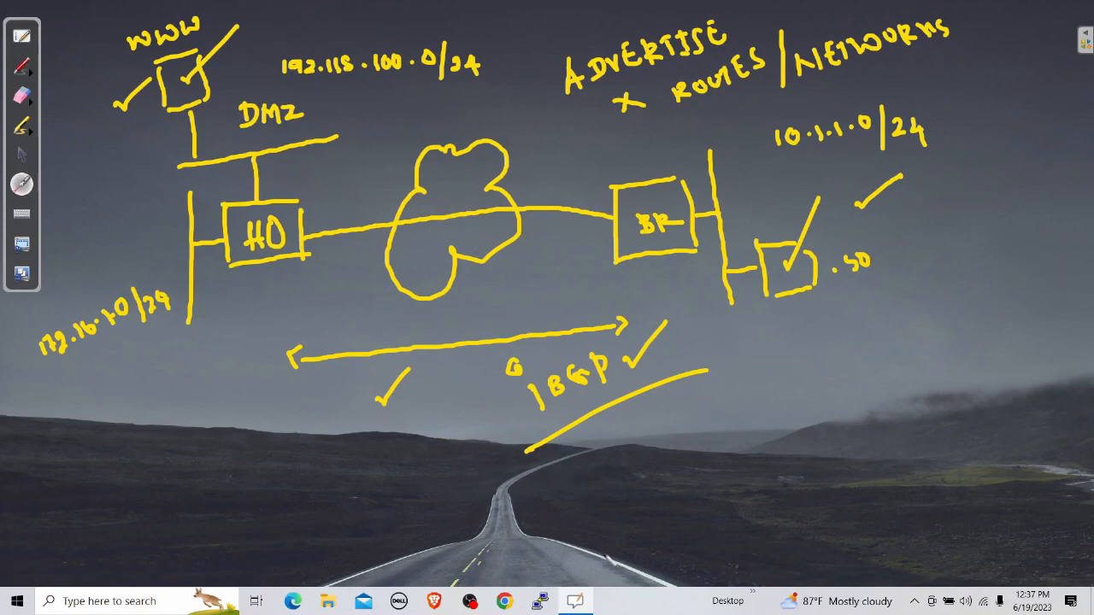
left_click(21, 156)
left_click(504, 601)
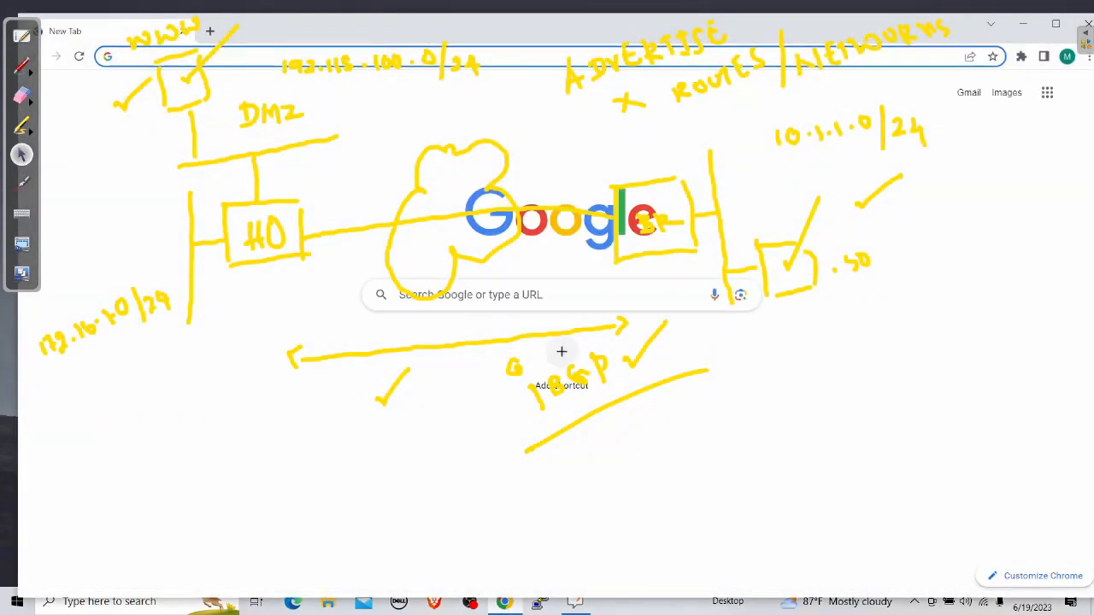
left_click(1086, 24)
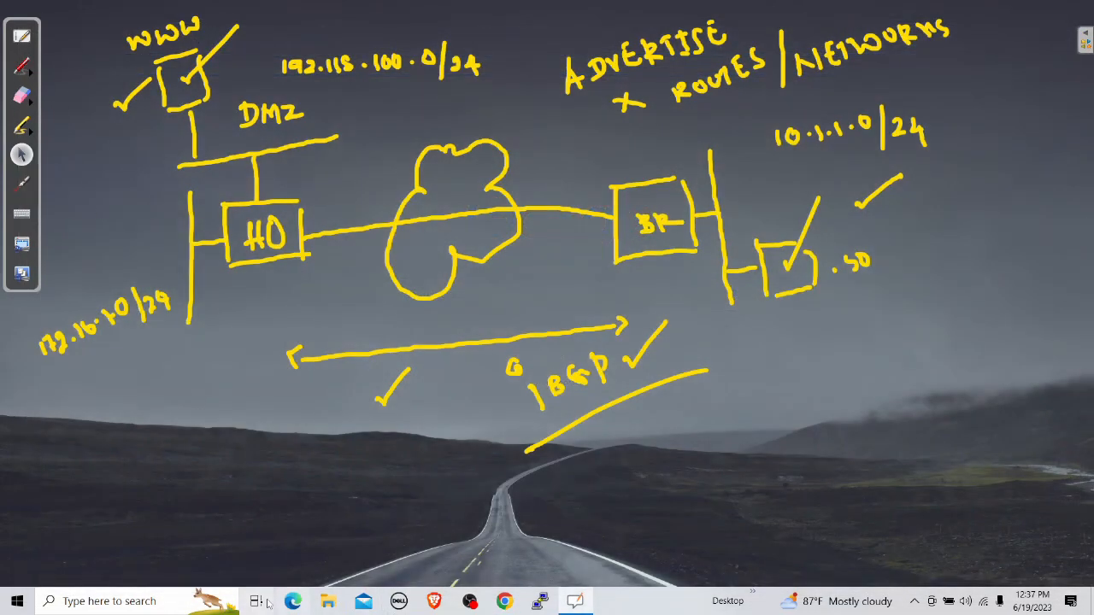
left_click(255, 601)
left_click(87, 68)
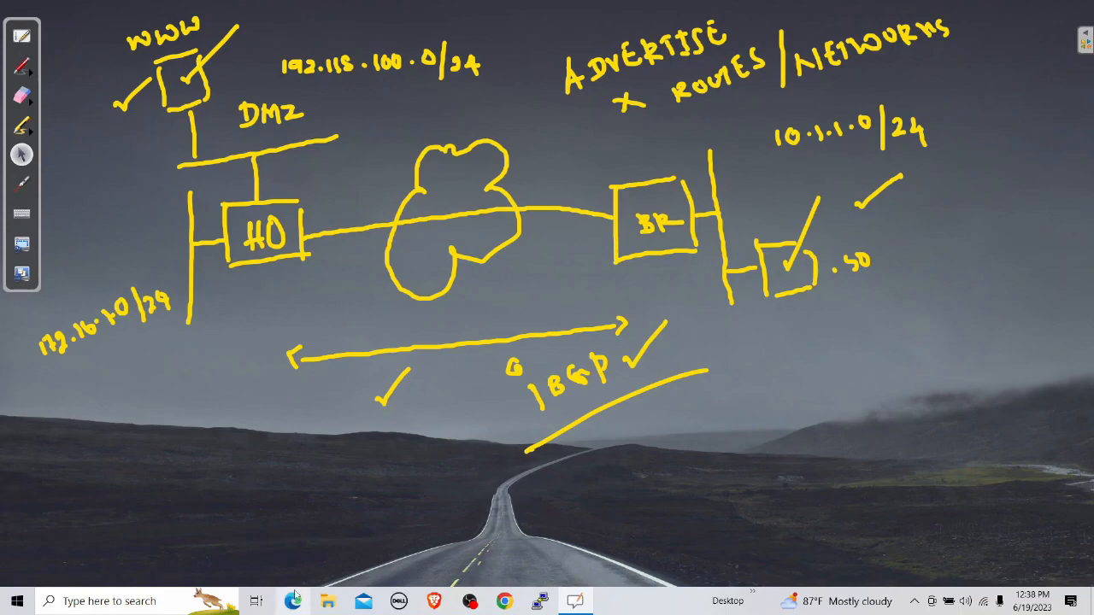
Step: Switch to the firewall desktop, check the IPSec tunnel status on PA-HO and PA-BR in Chrome, and minimize the browser
left_click(257, 601)
left_click(190, 80)
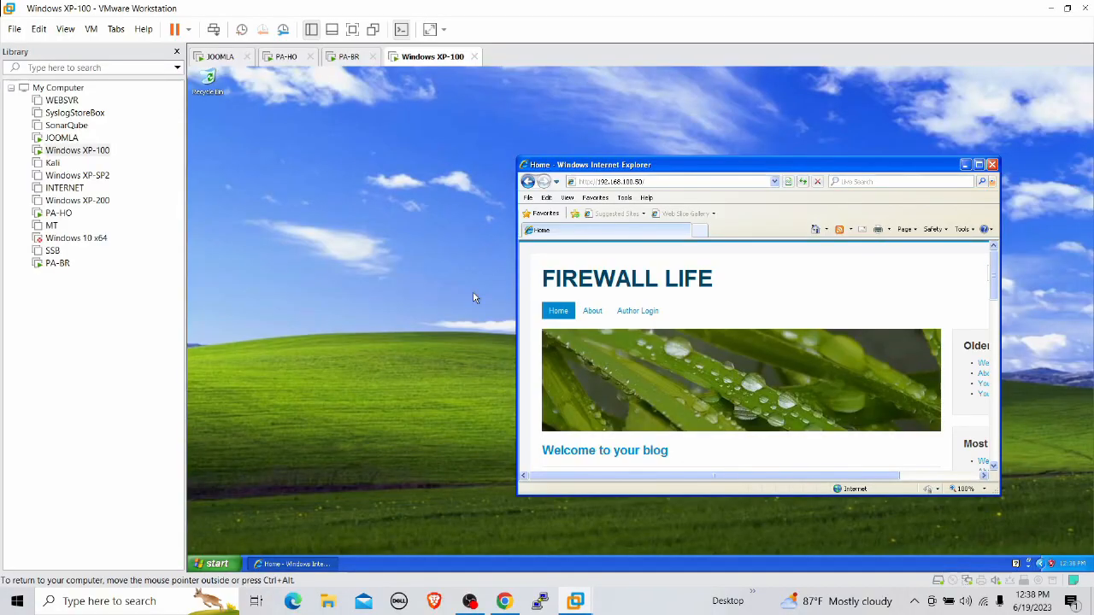
left_click(502, 602)
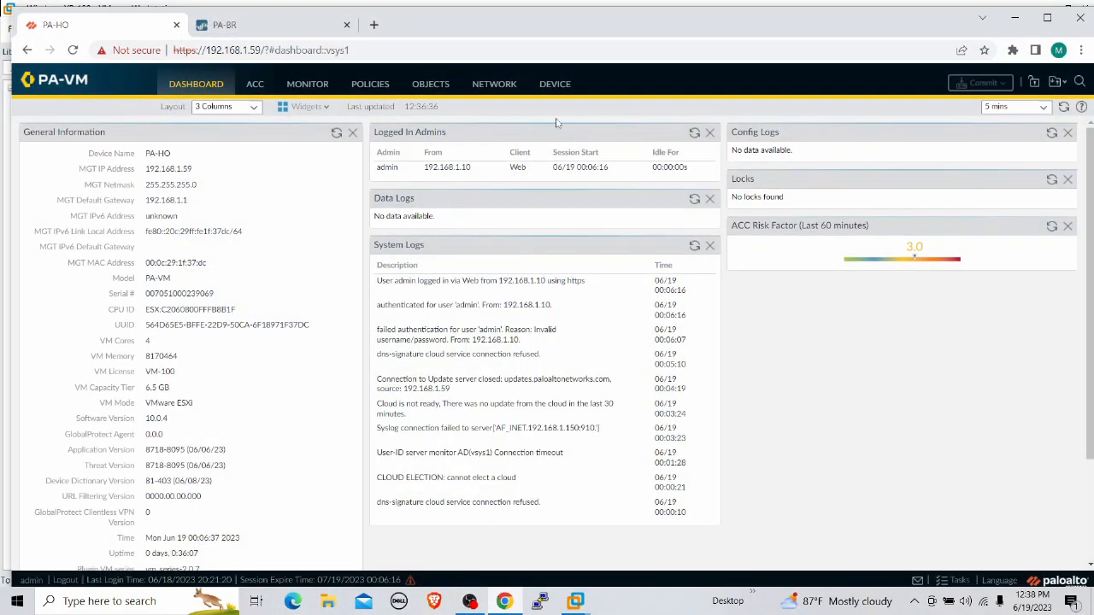
left_click(498, 84)
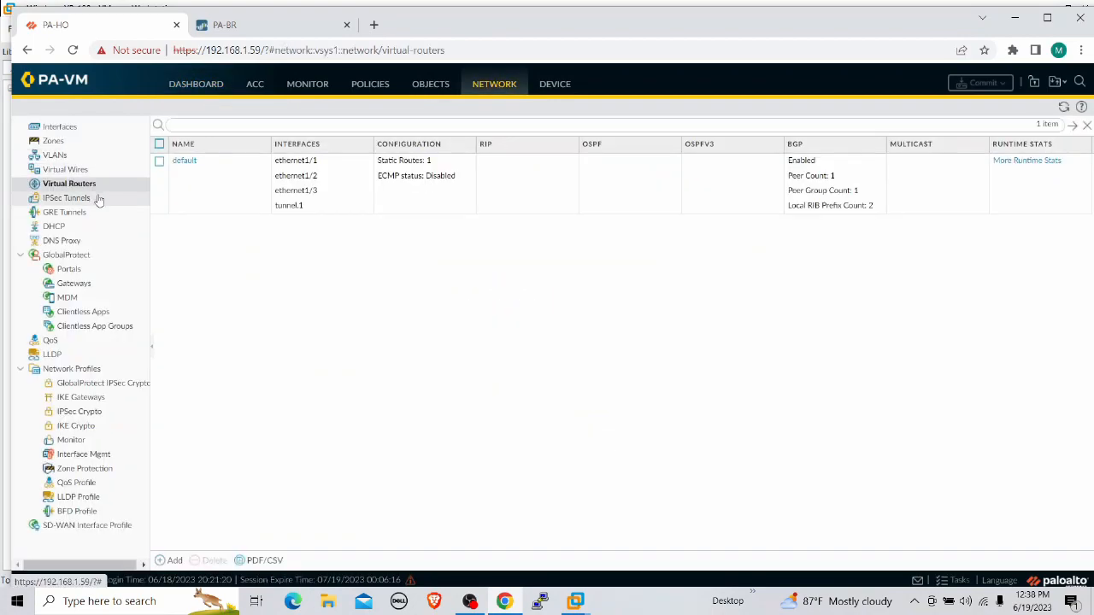
left_click(69, 198)
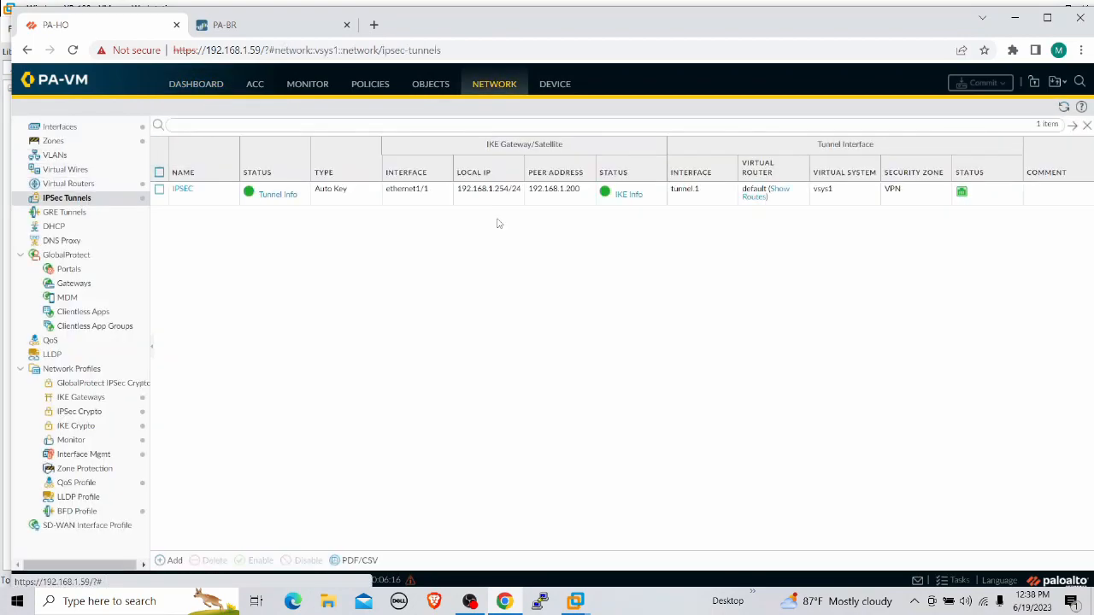
left_click(256, 25)
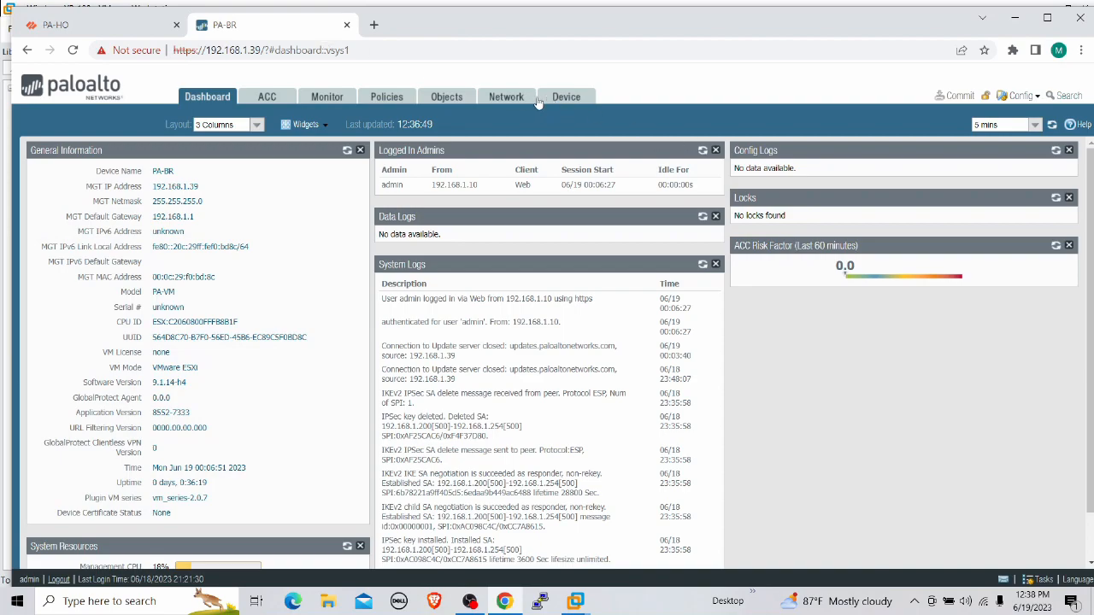
left_click(506, 96)
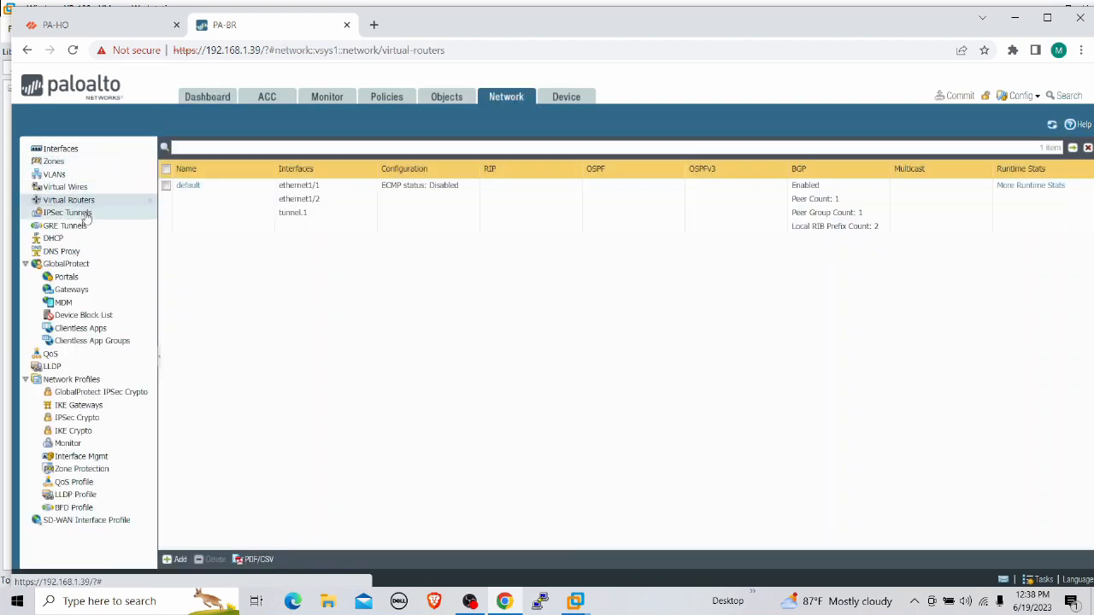
left_click(85, 216)
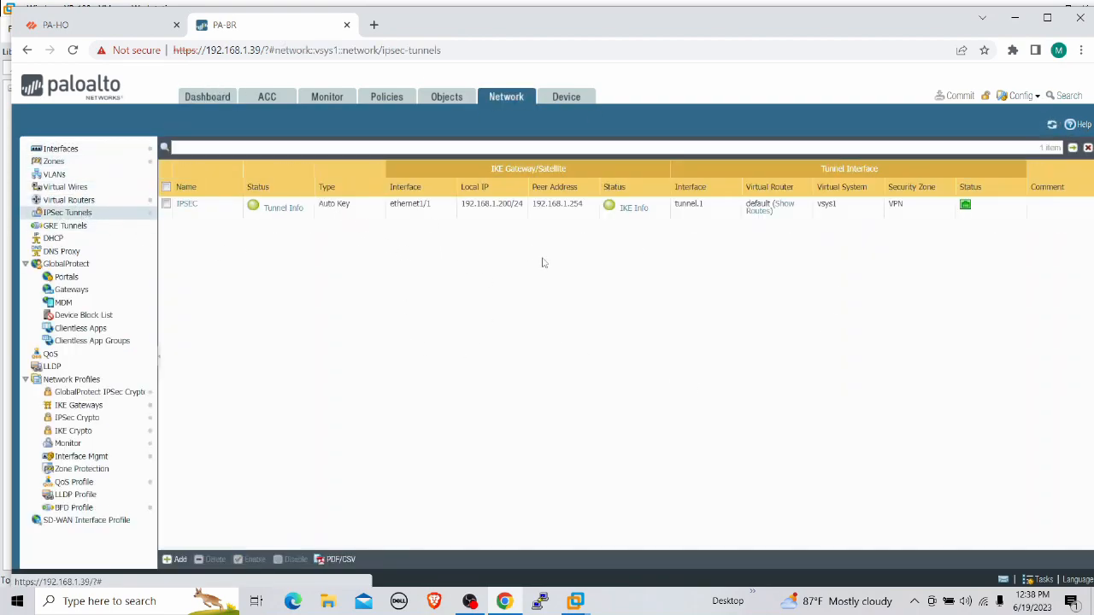
left_click(106, 23)
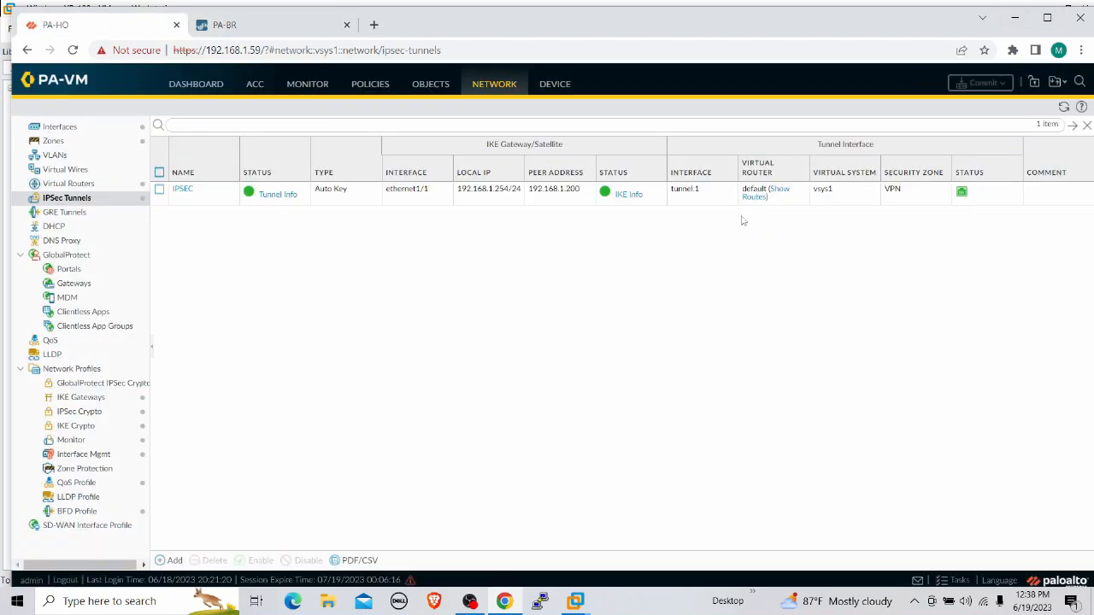
left_click(1012, 20)
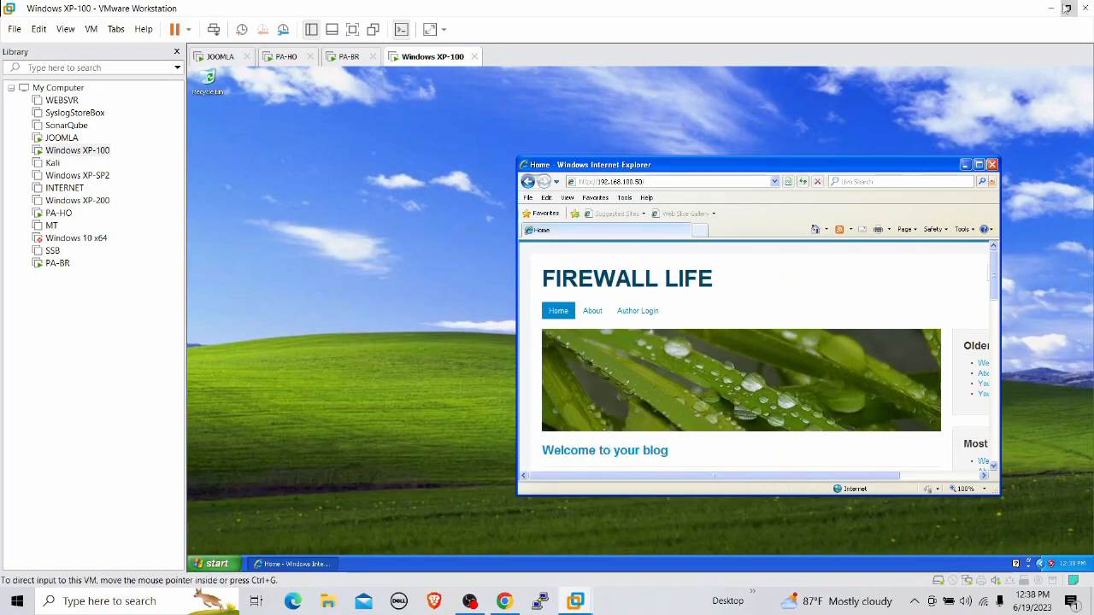
Step: Switch to the OpenBoard desktop and trace the path between the 10.1.1.0/24 branch host and the DMZ web server with the laser pointer
left_click(256, 601)
left_click(85, 51)
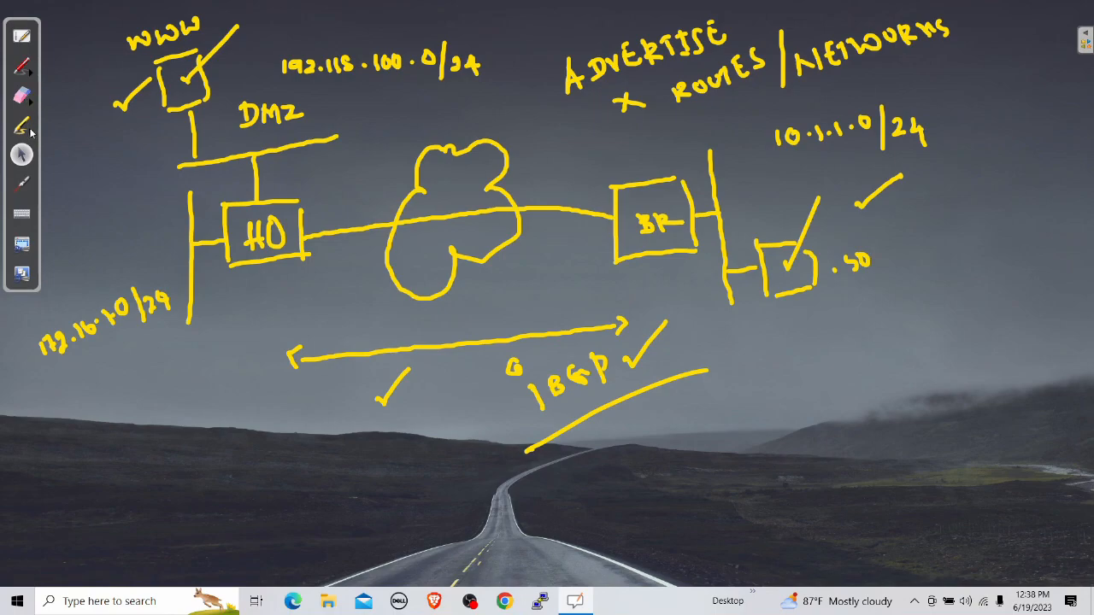
left_click(23, 183)
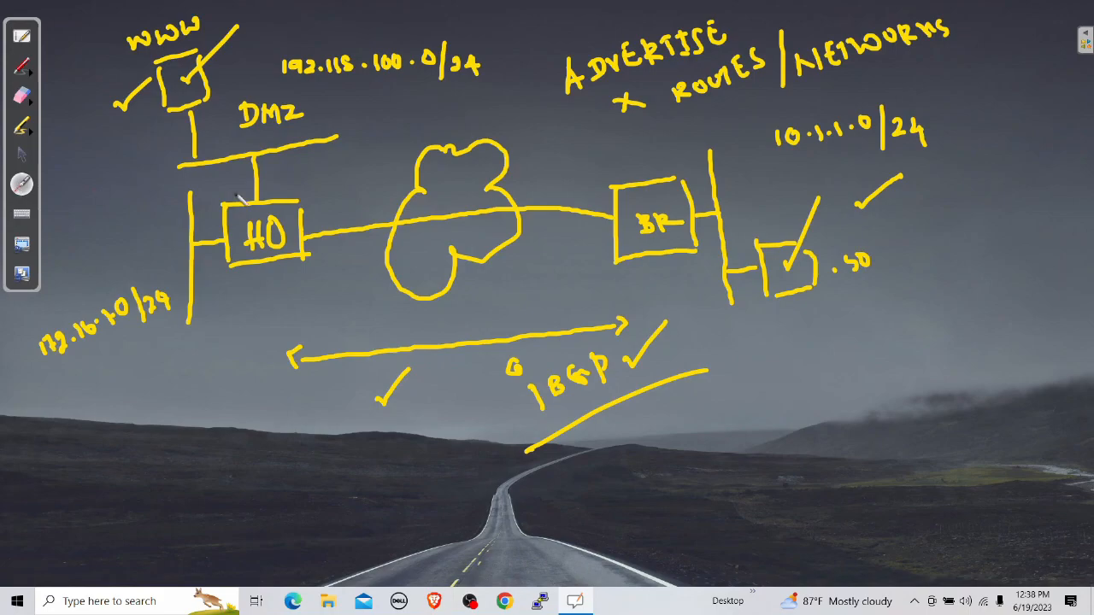
left_click_drag(795, 266, 658, 218)
left_click_drag(361, 61, 361, 62)
left_click_drag(254, 74, 222, 83)
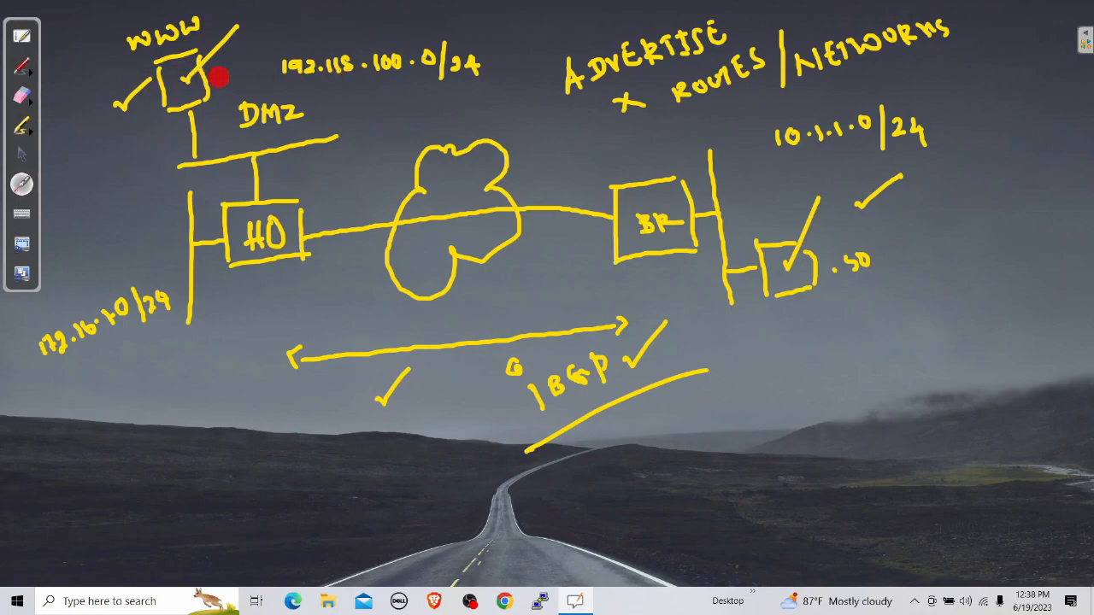
left_click_drag(172, 76, 278, 83)
left_click_drag(660, 221, 175, 58)
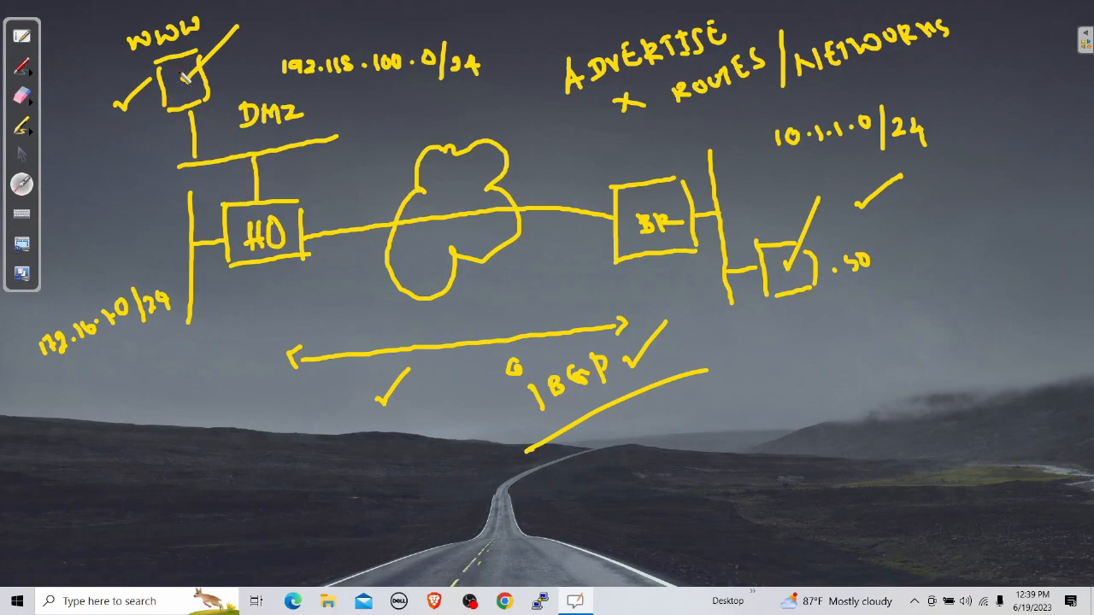
left_click_drag(179, 71, 275, 250)
left_click_drag(826, 141, 726, 210)
mouse_move(274, 226)
left_mouse_down()
mouse_move(264, 245)
mouse_move(266, 235)
left_mouse_up()
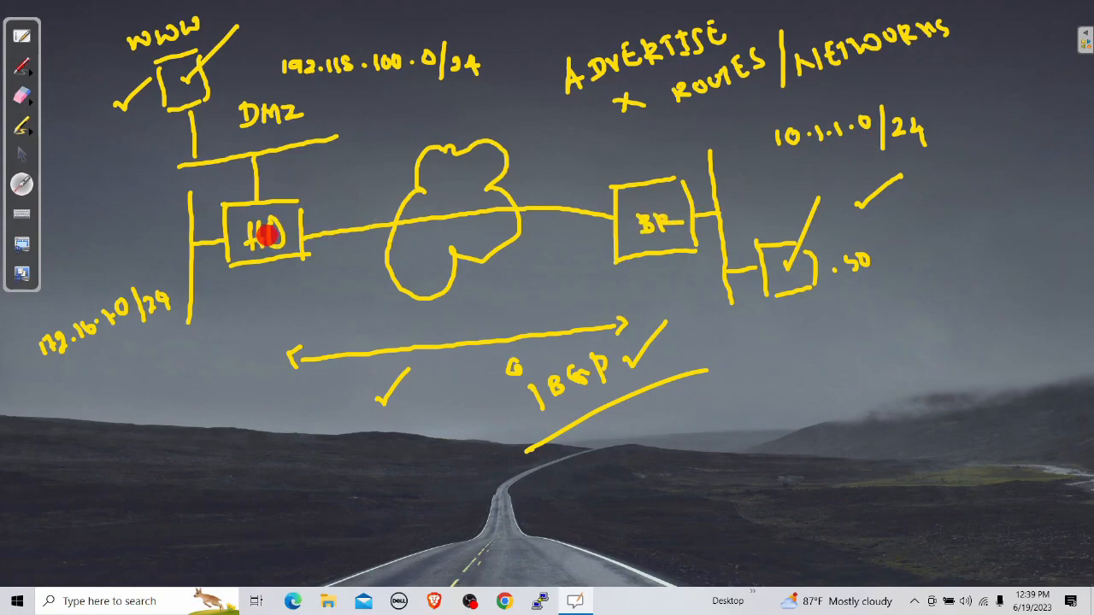